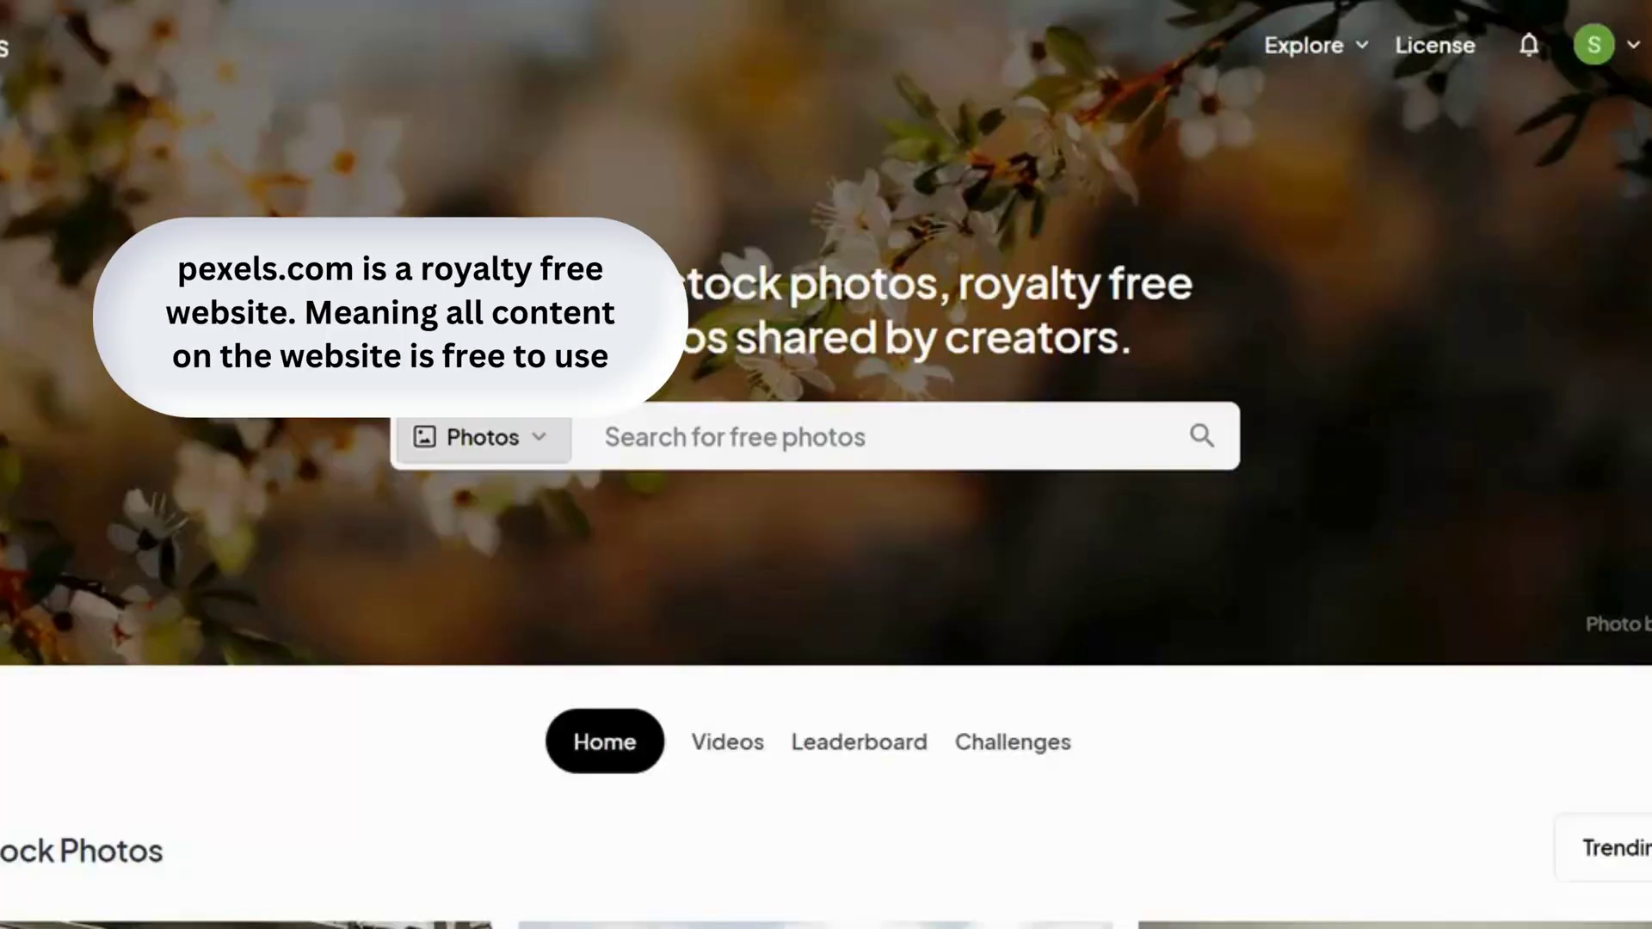
Scroll the Pexels photo grid down to the church tower and clouds photo.
scroll(826, 465, down, 5)
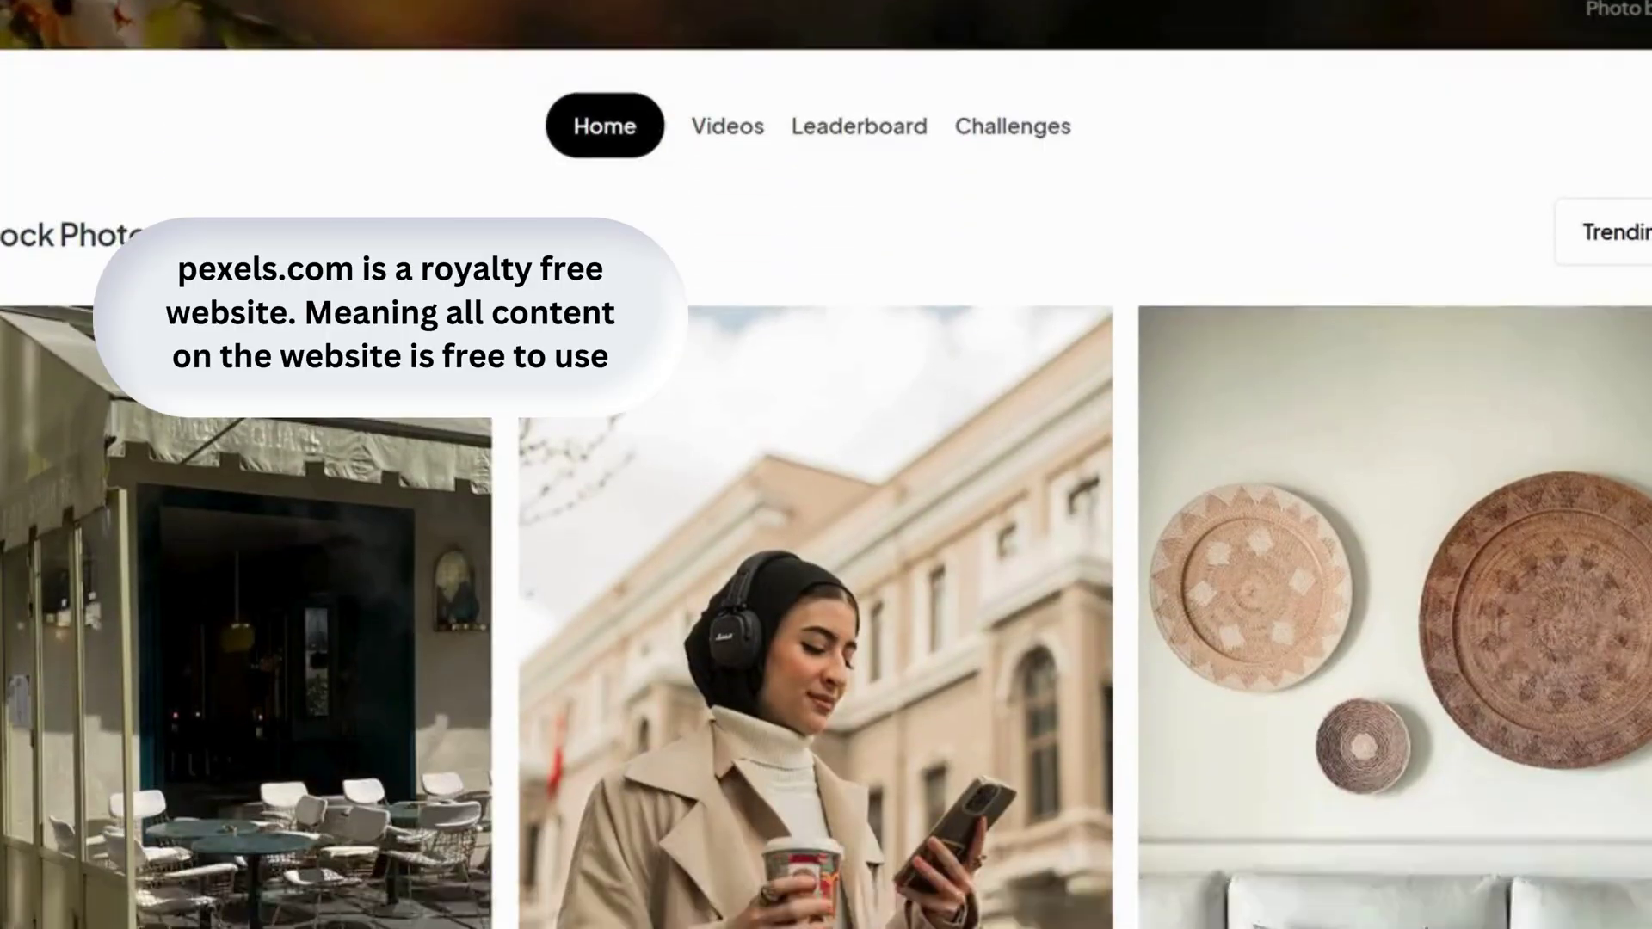
scroll(826, 465, down, 5)
scroll(826, 465, down, 5)
scroll(826, 465, down, 5)
scroll(825, 465, down, 5)
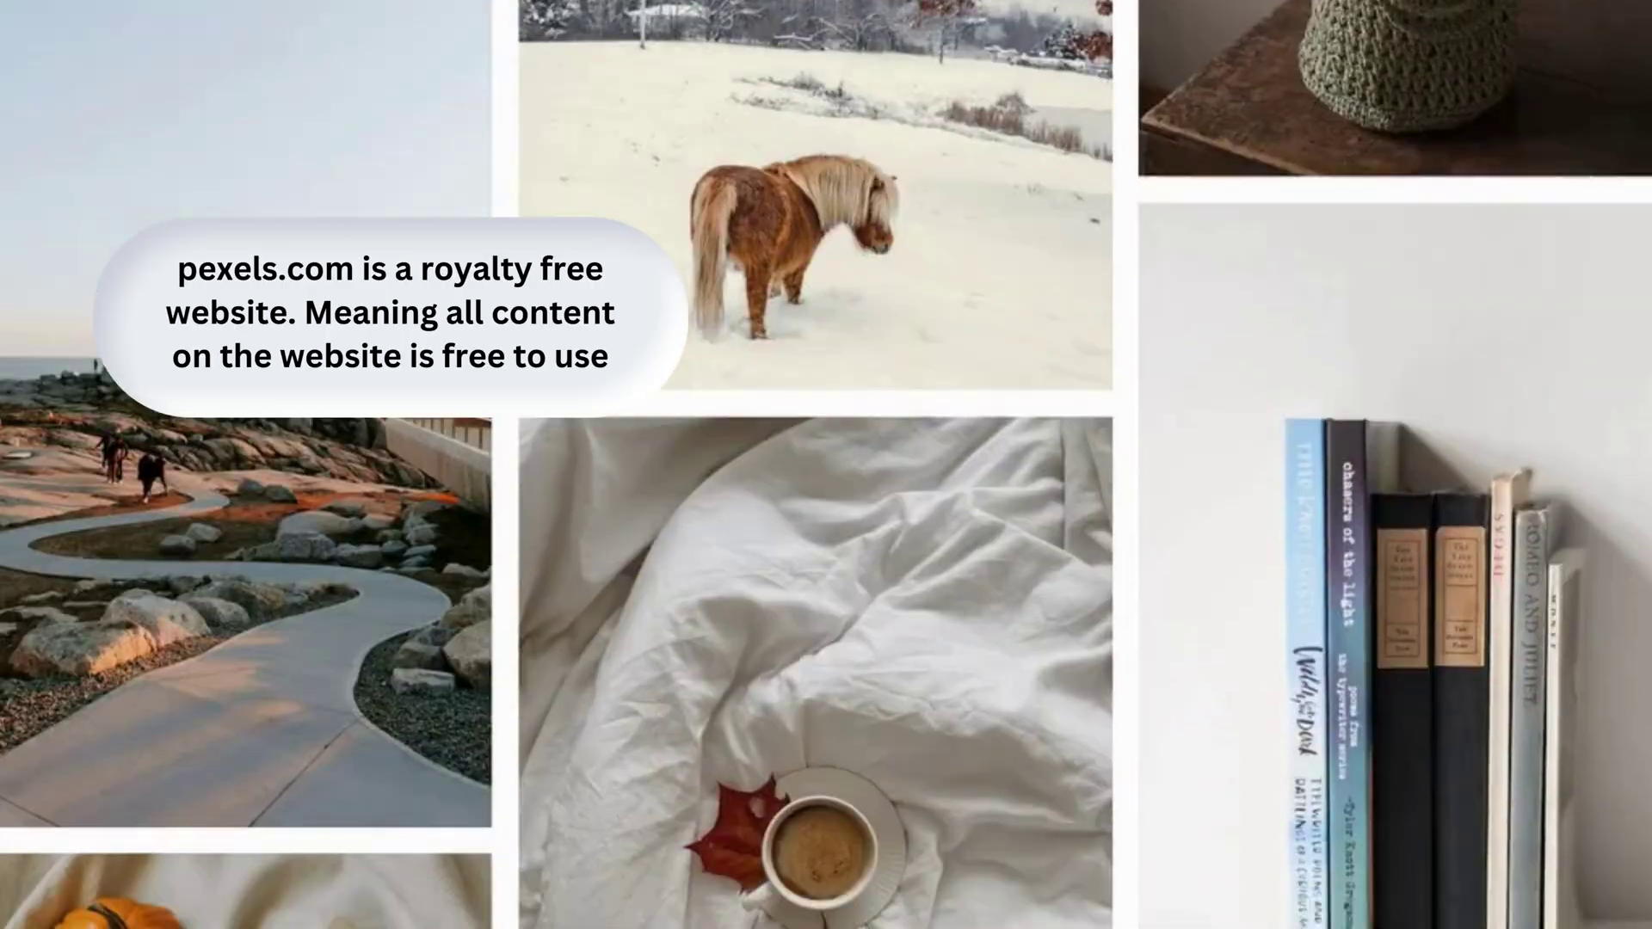
scroll(826, 464, down, 5)
scroll(825, 465, down, 5)
scroll(825, 464, down, 5)
scroll(826, 465, down, 5)
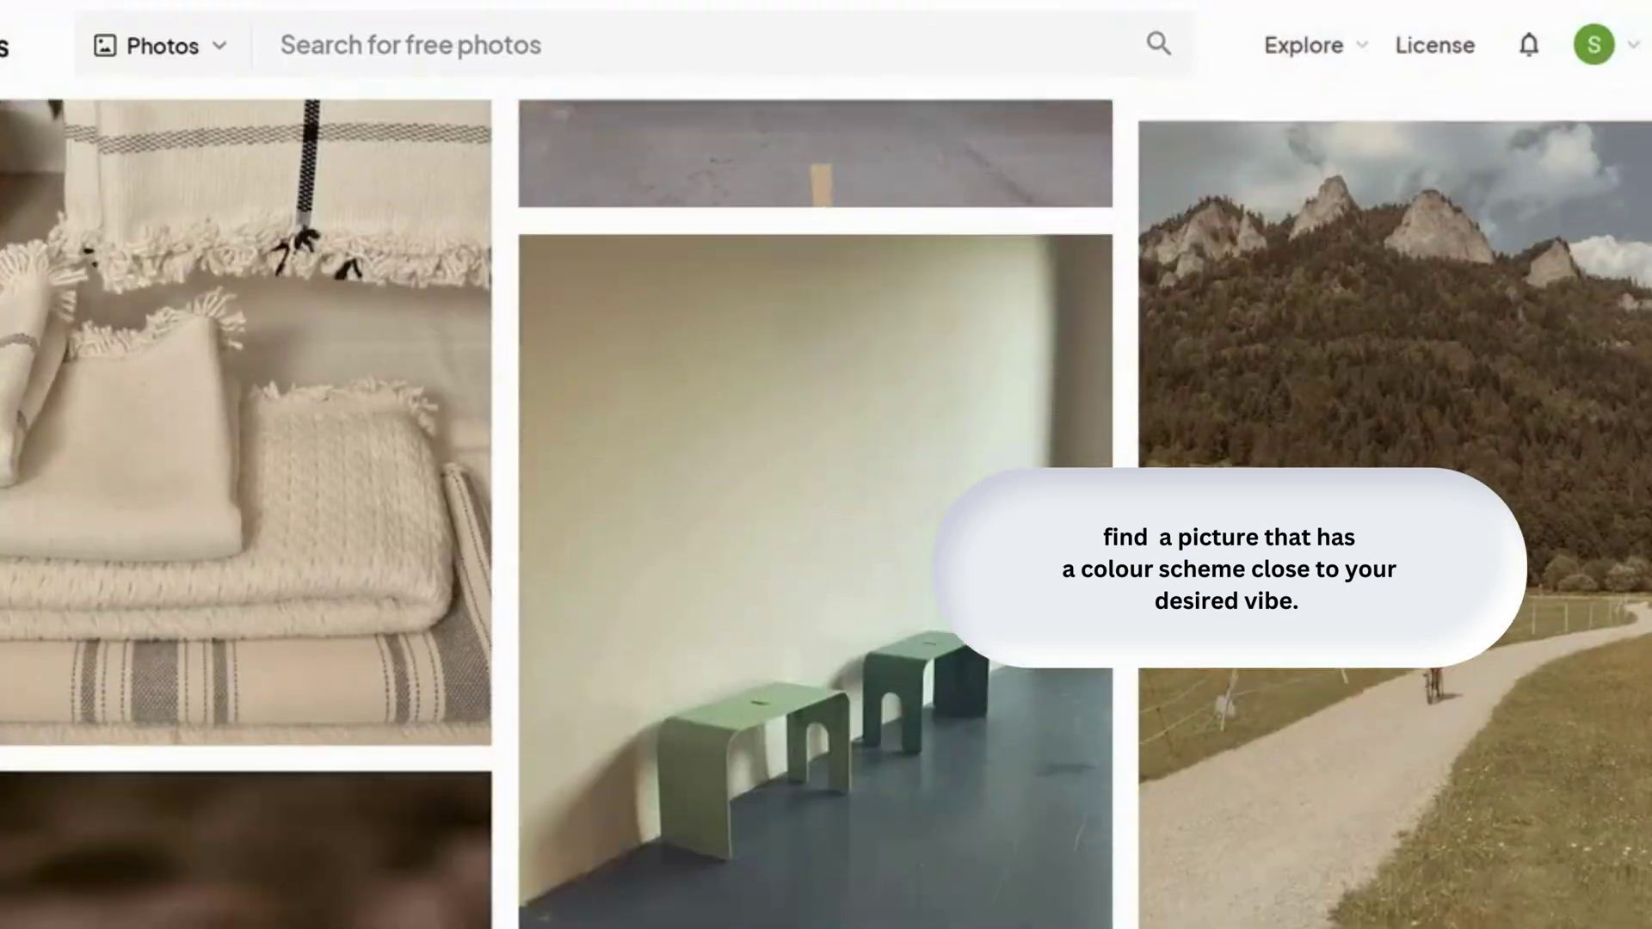
scroll(826, 465, down, 5)
scroll(826, 465, down, 3)
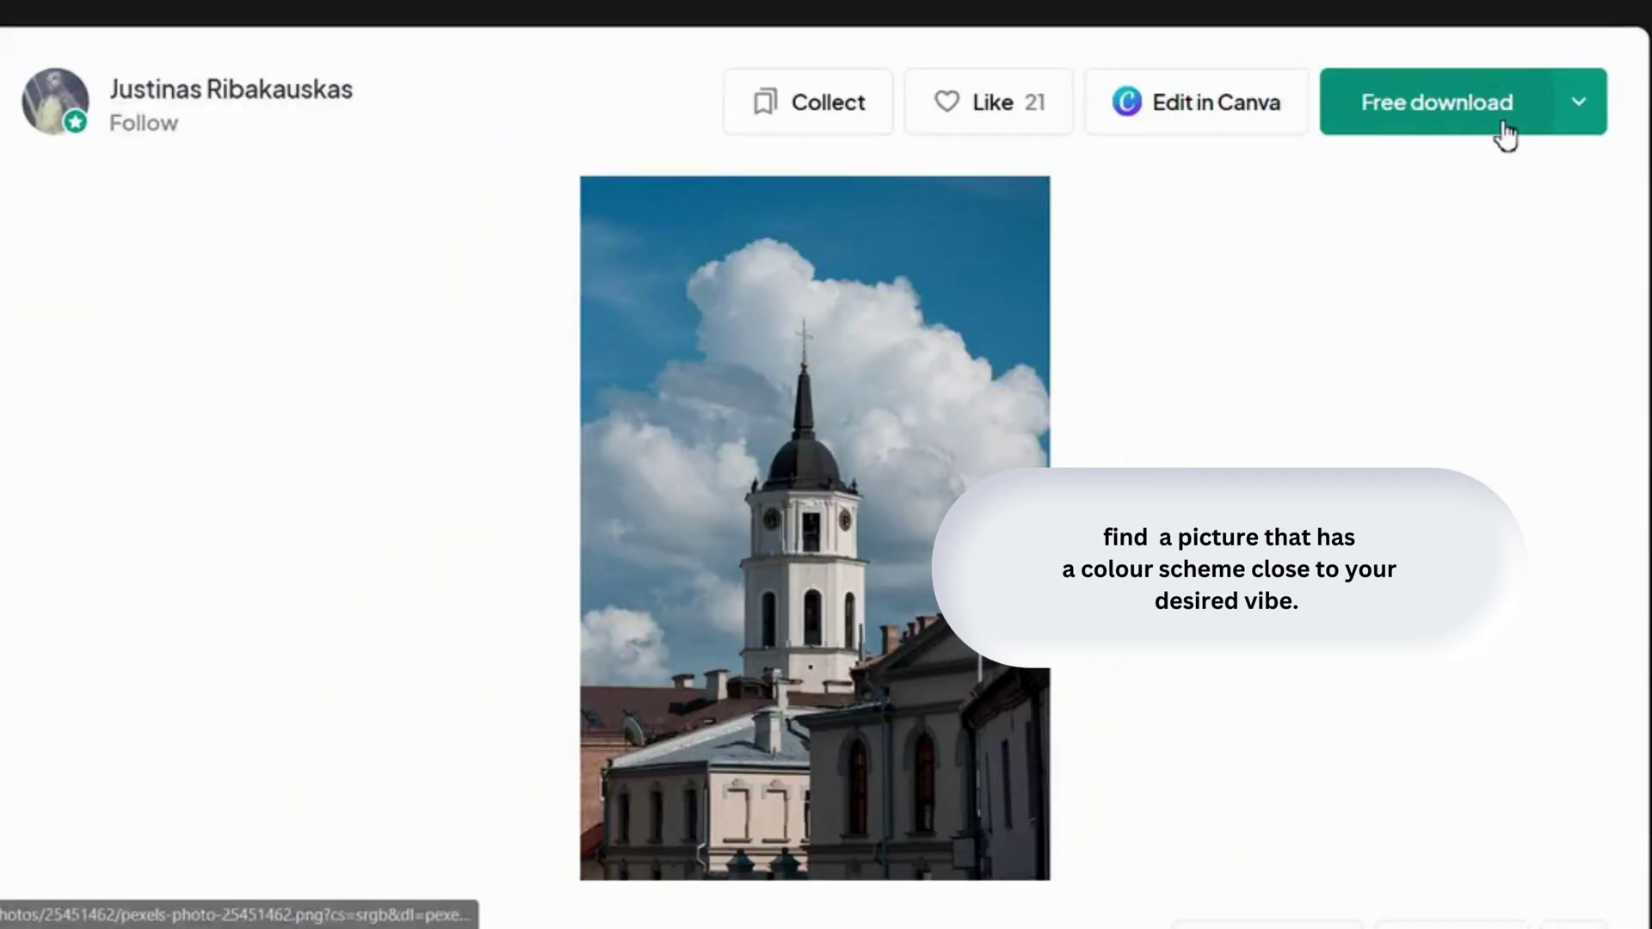
Download the church photo at Original 4000×6000 and dismiss the Say Thanks popup.
click(1587, 110)
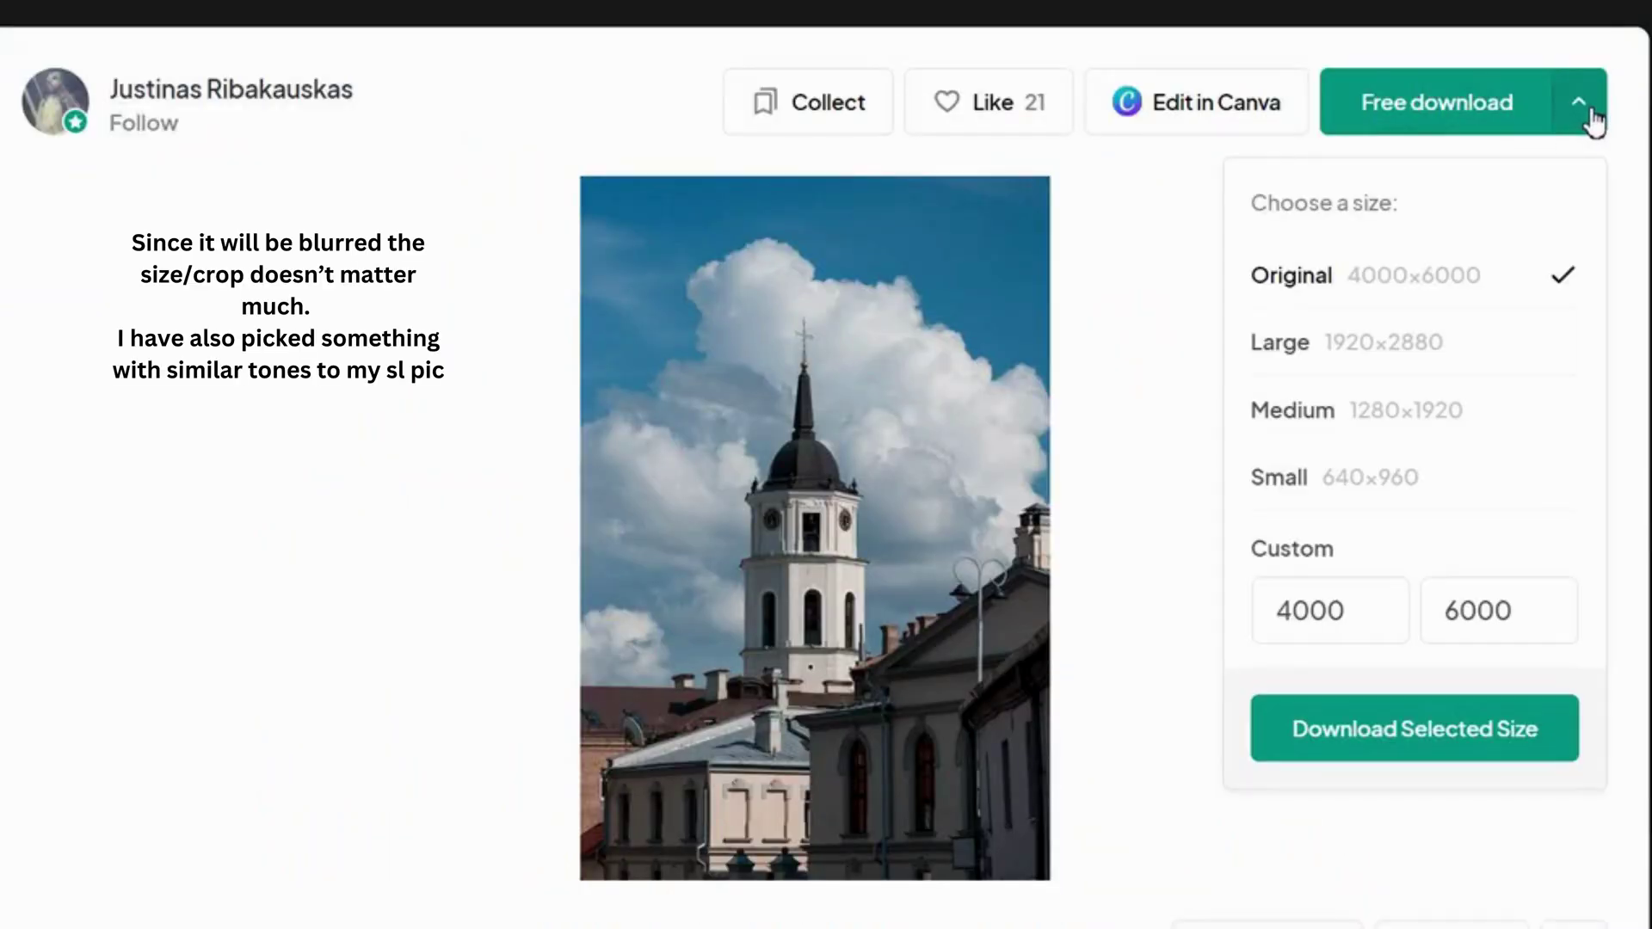
click(1353, 729)
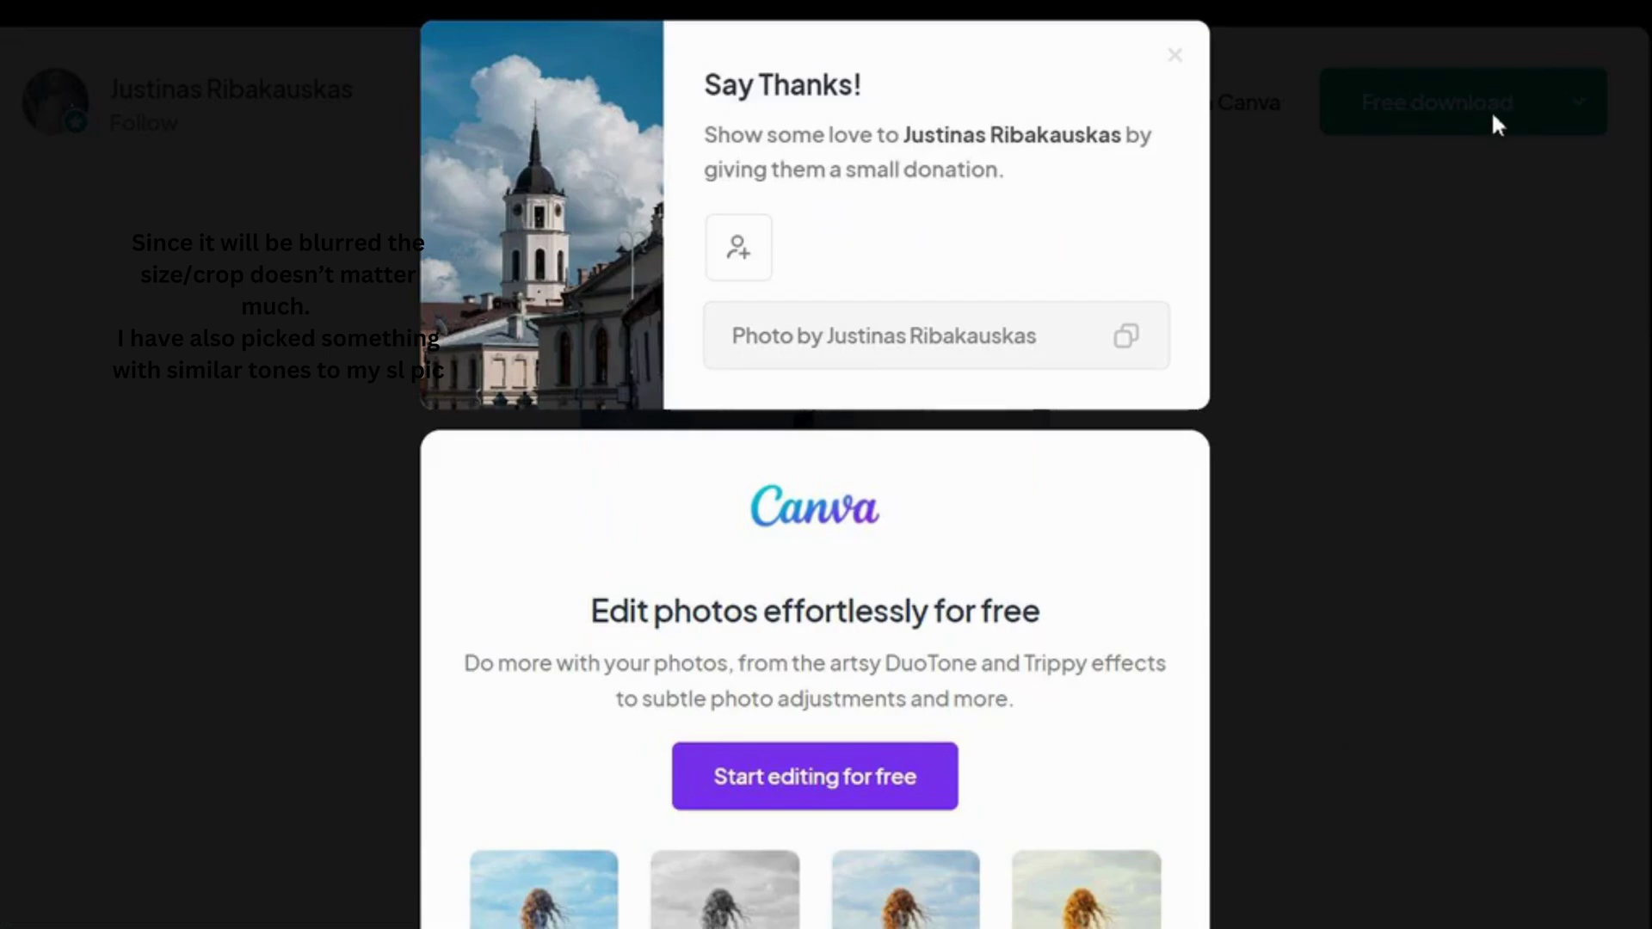
click(1471, 325)
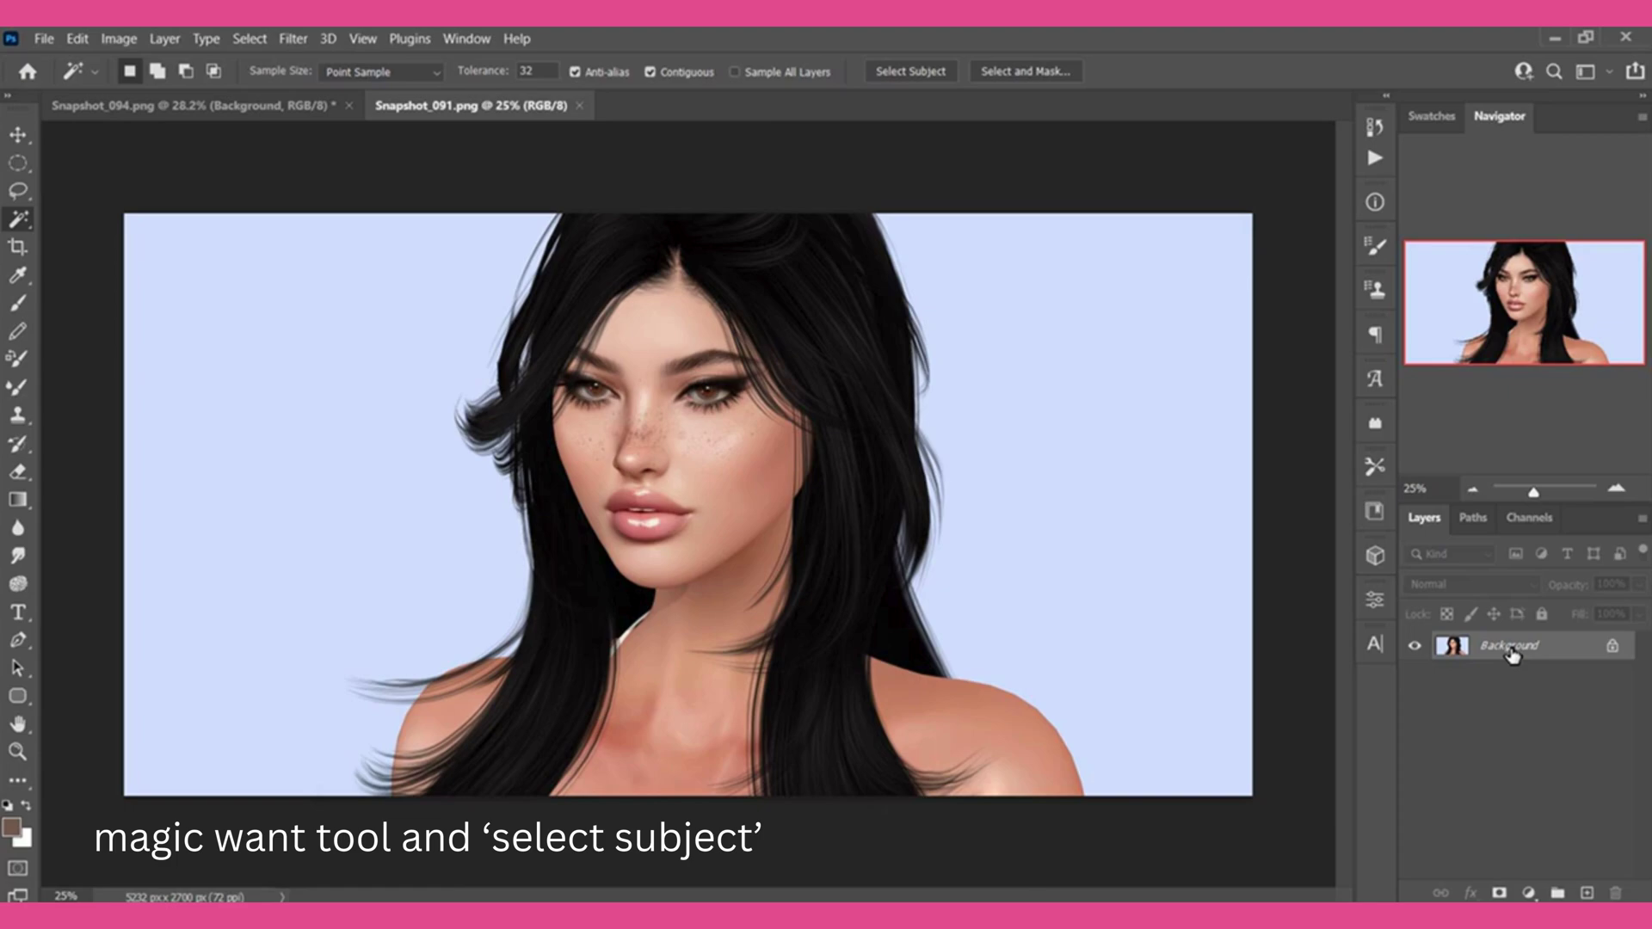
Copy the Sims woman onto Layer 1 with Select Subject and Layer Via Copy.
click(924, 79)
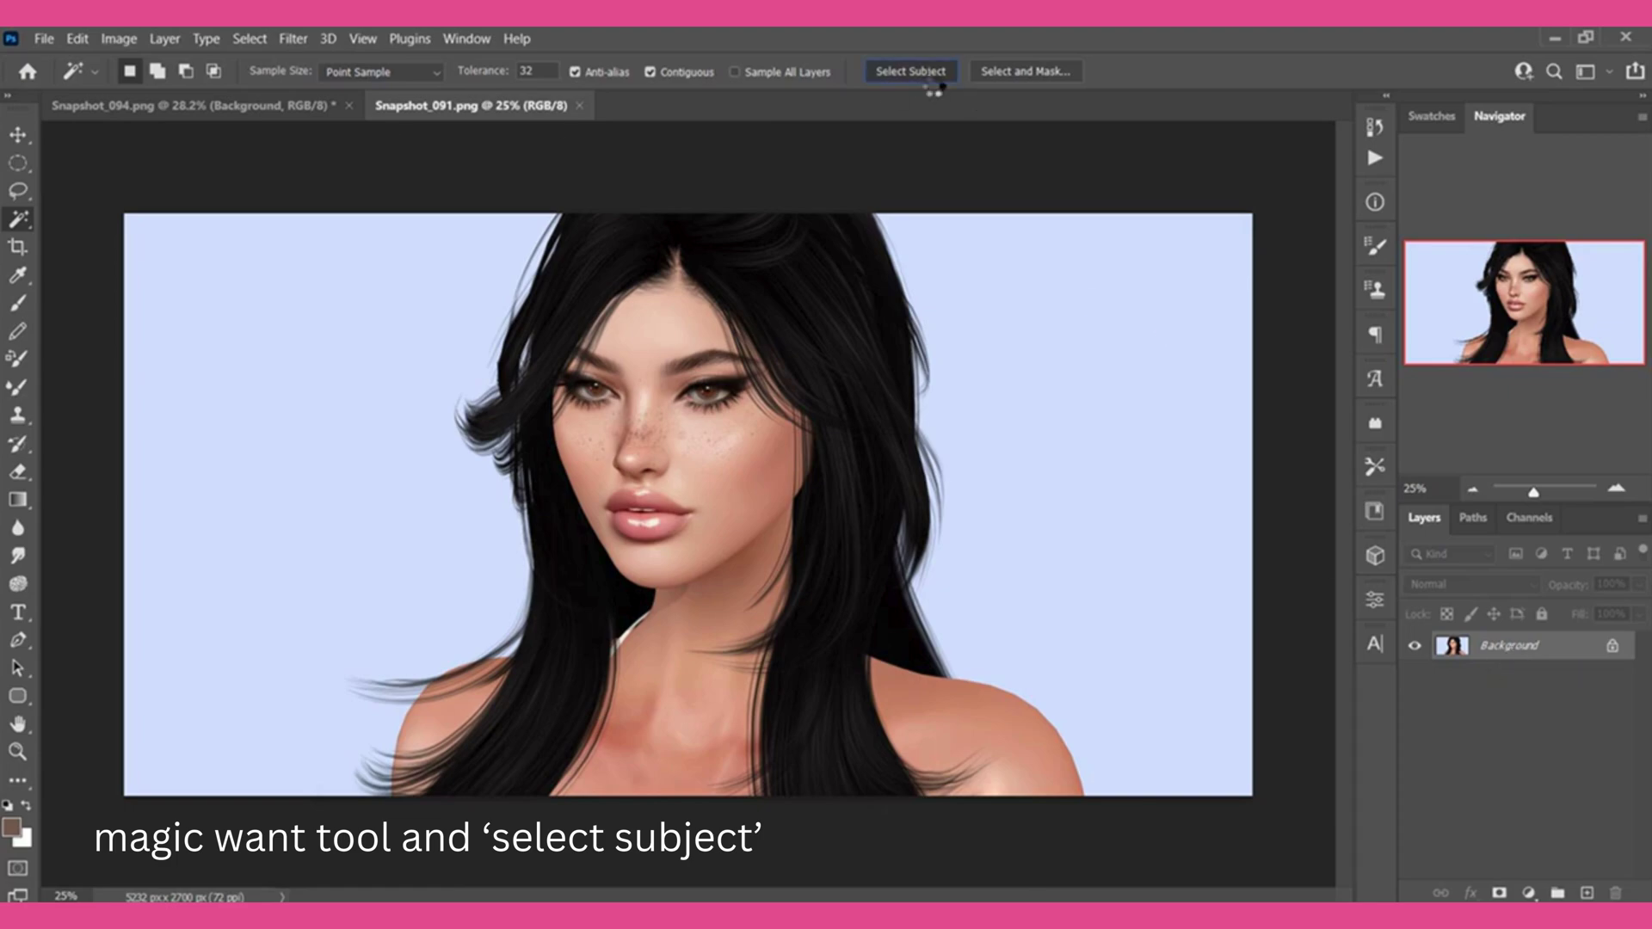
right_click(695, 616)
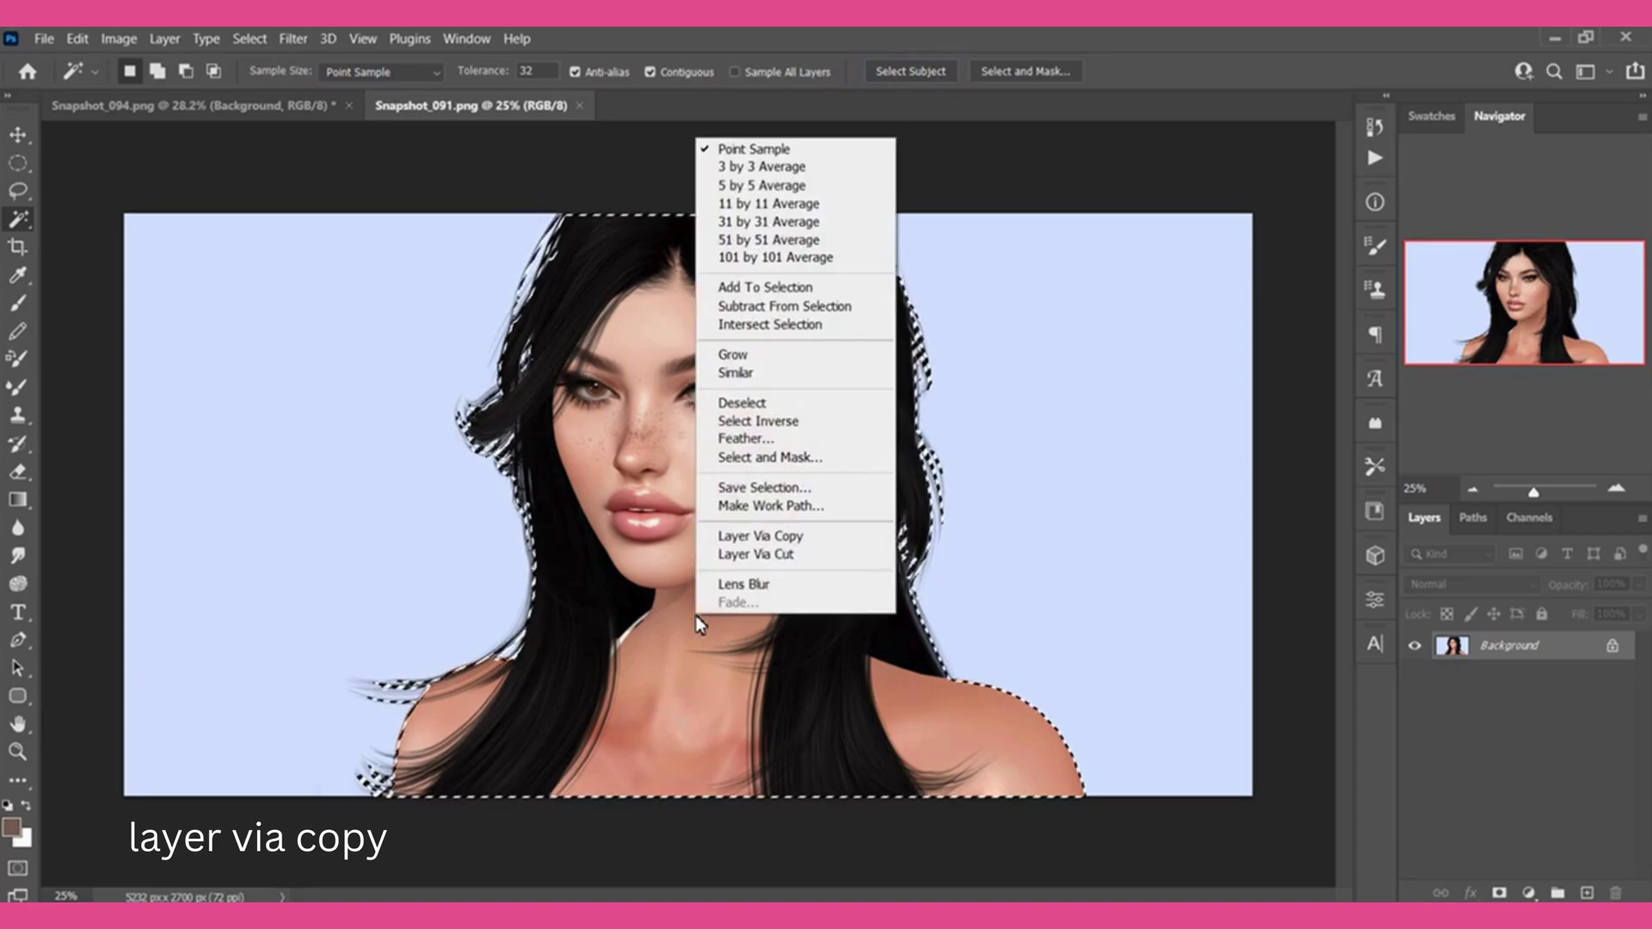
click(779, 535)
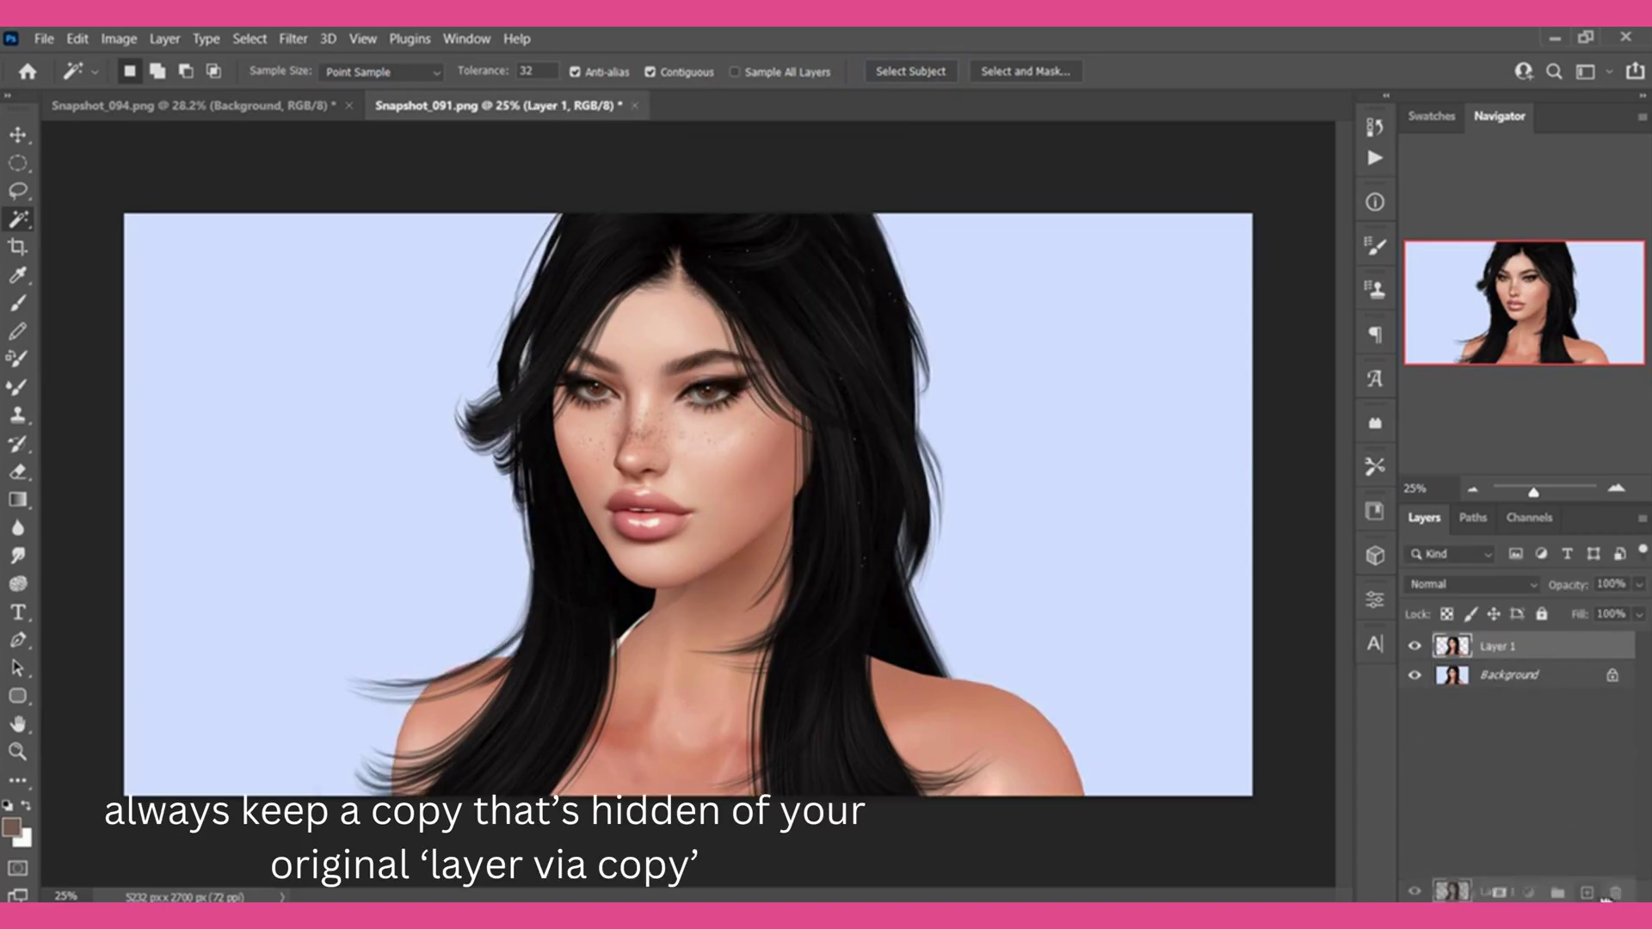
Keep a hidden duplicate of Layer 1 and place the church photo above Background.
drag(1540, 655, 1587, 893)
click(1413, 646)
click(1557, 710)
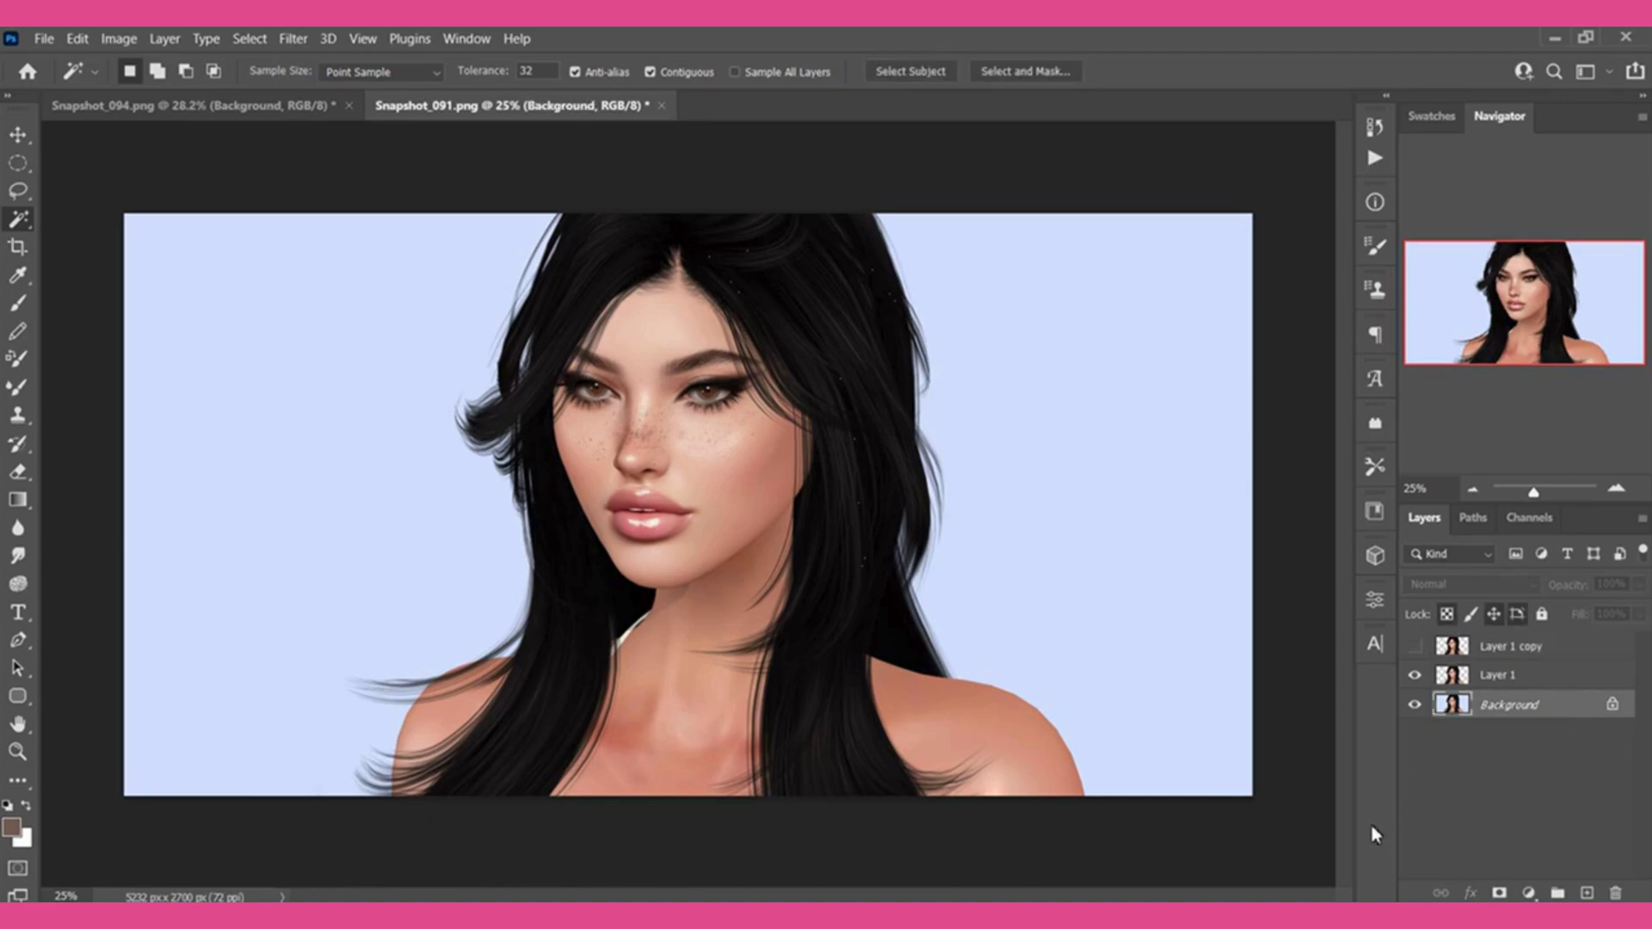
drag(1373, 833, 1340, 845)
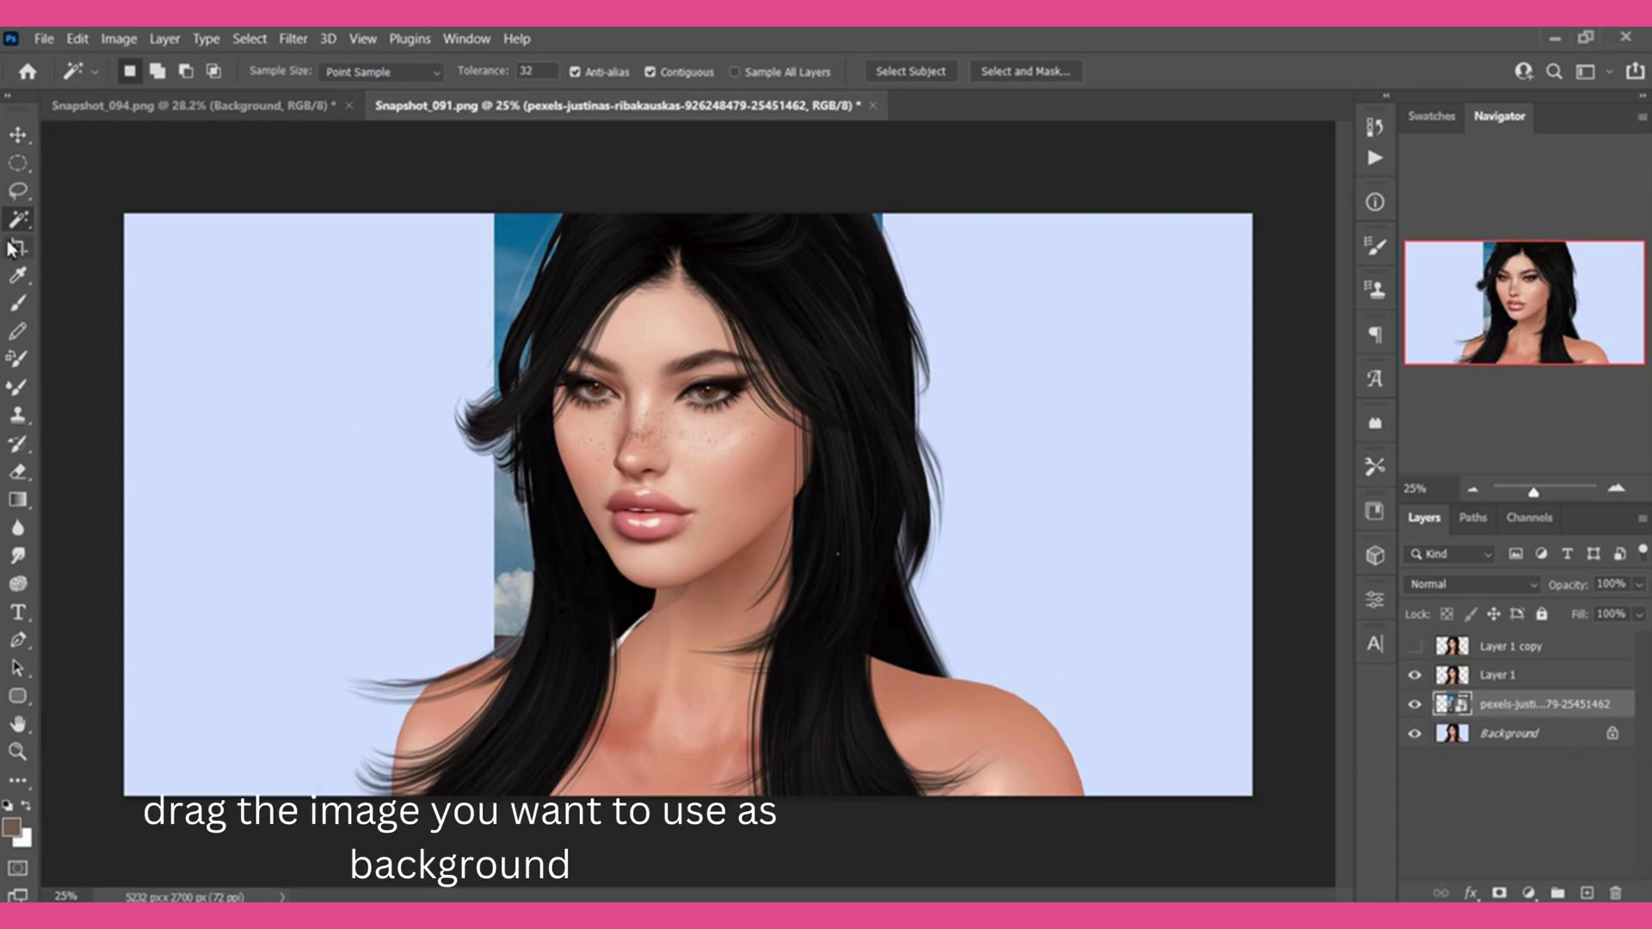
Shift the church photo left and add a horizontally flipped duplicate on the right.
key(v)
drag(690, 570, 535, 580)
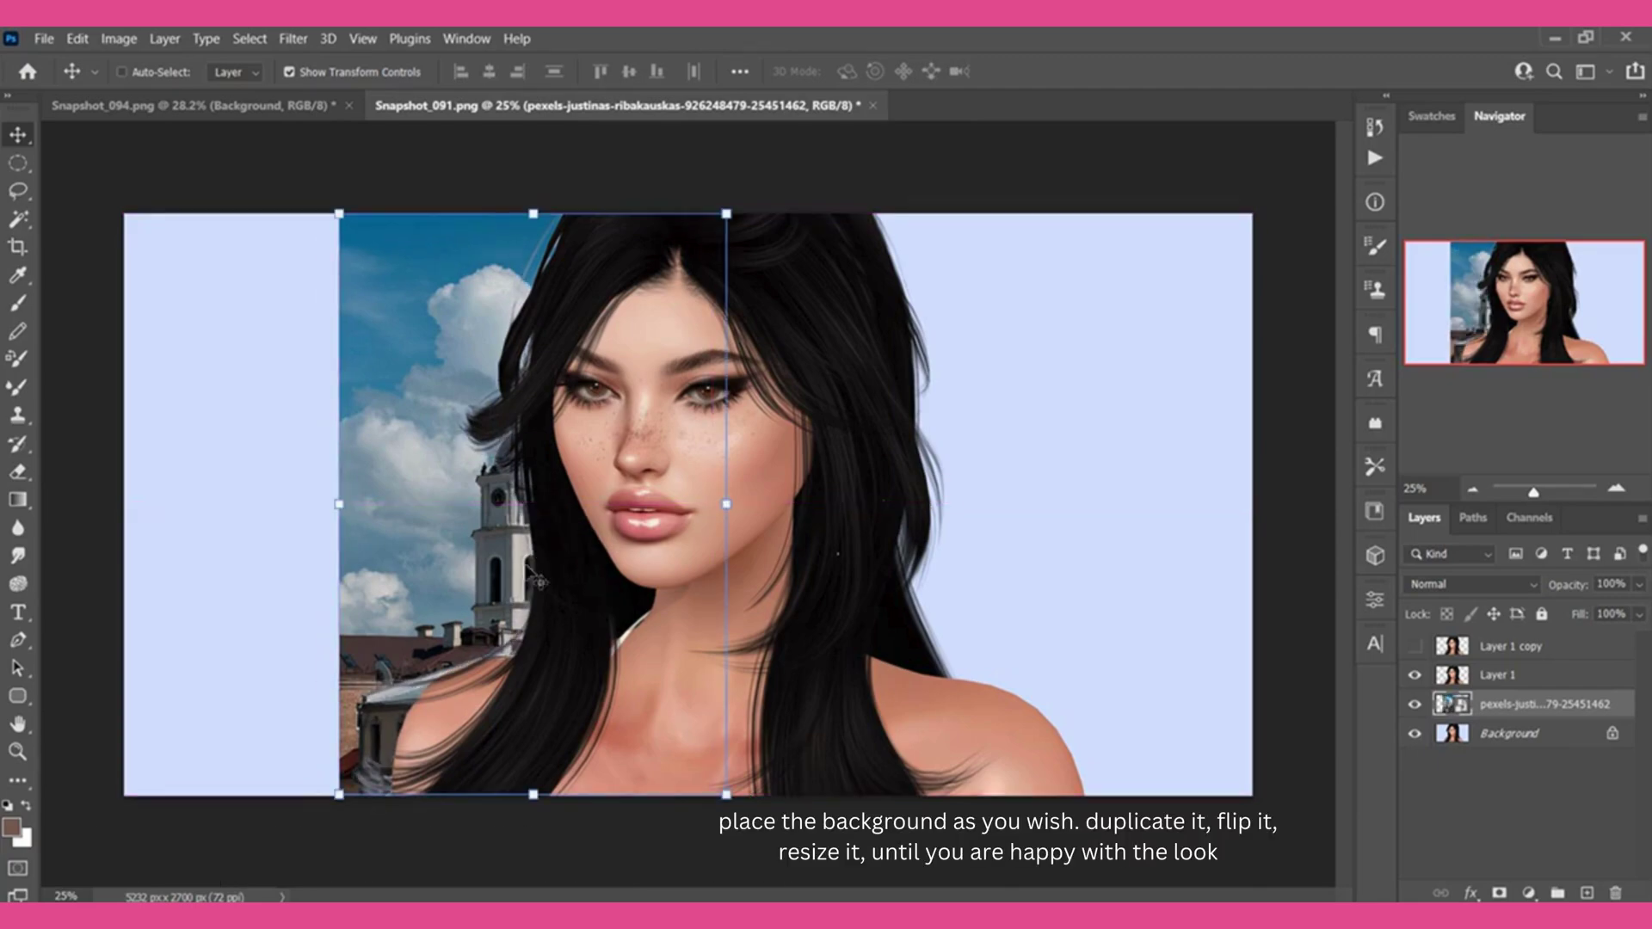
drag(1507, 712, 1587, 892)
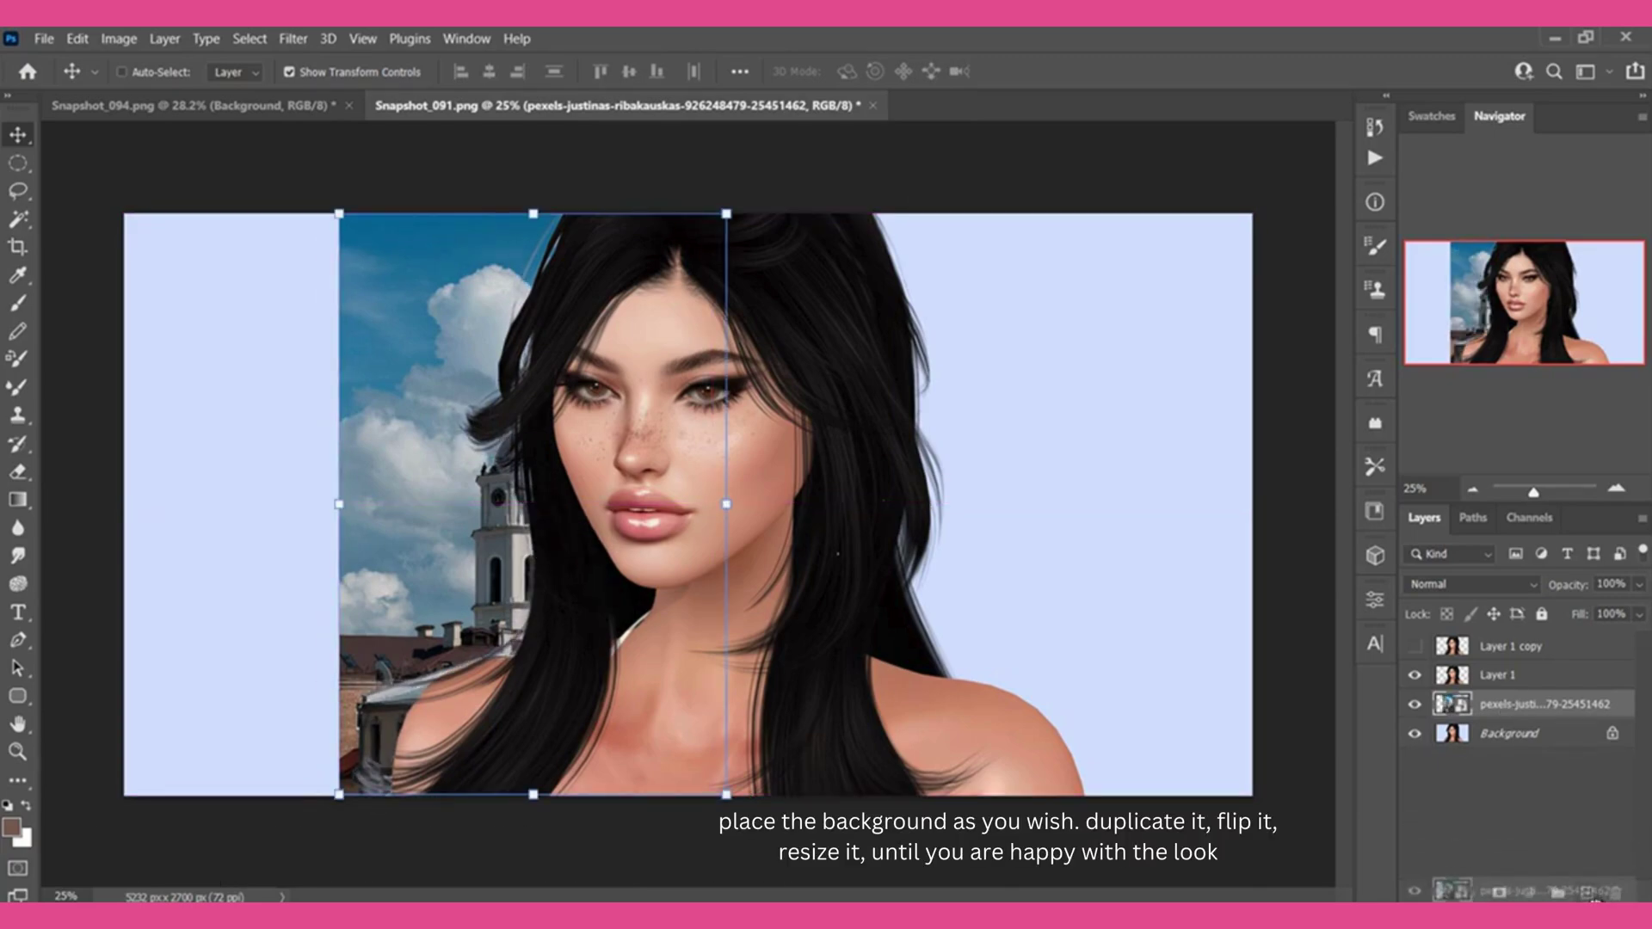
click(77, 39)
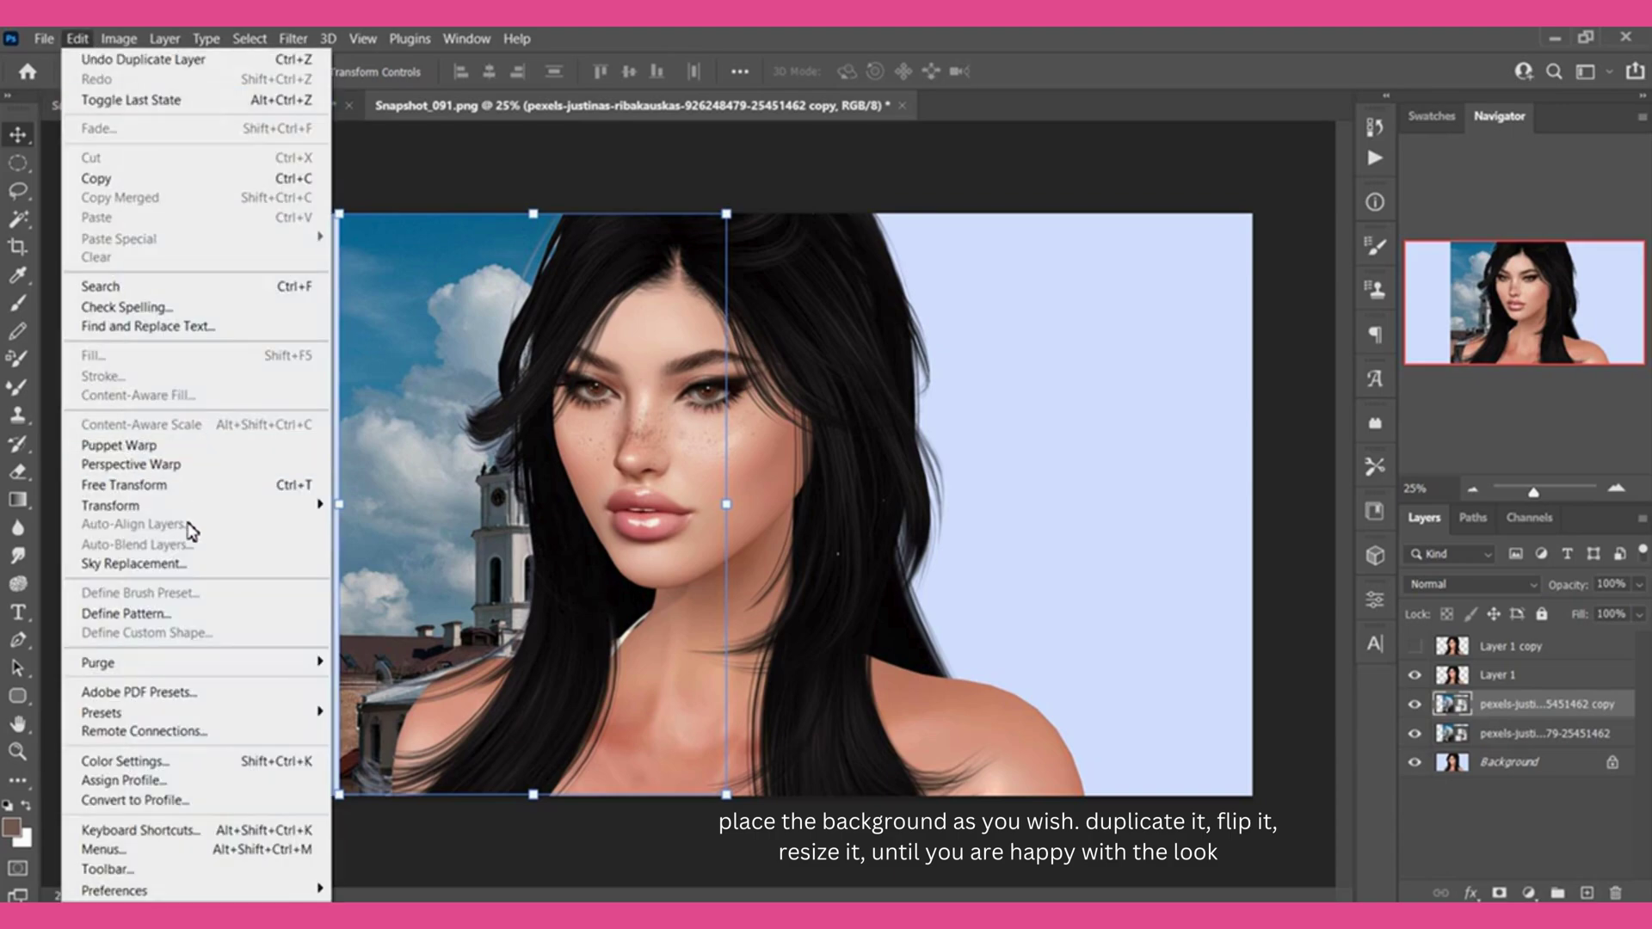
mouse_move(111, 504)
click(400, 817)
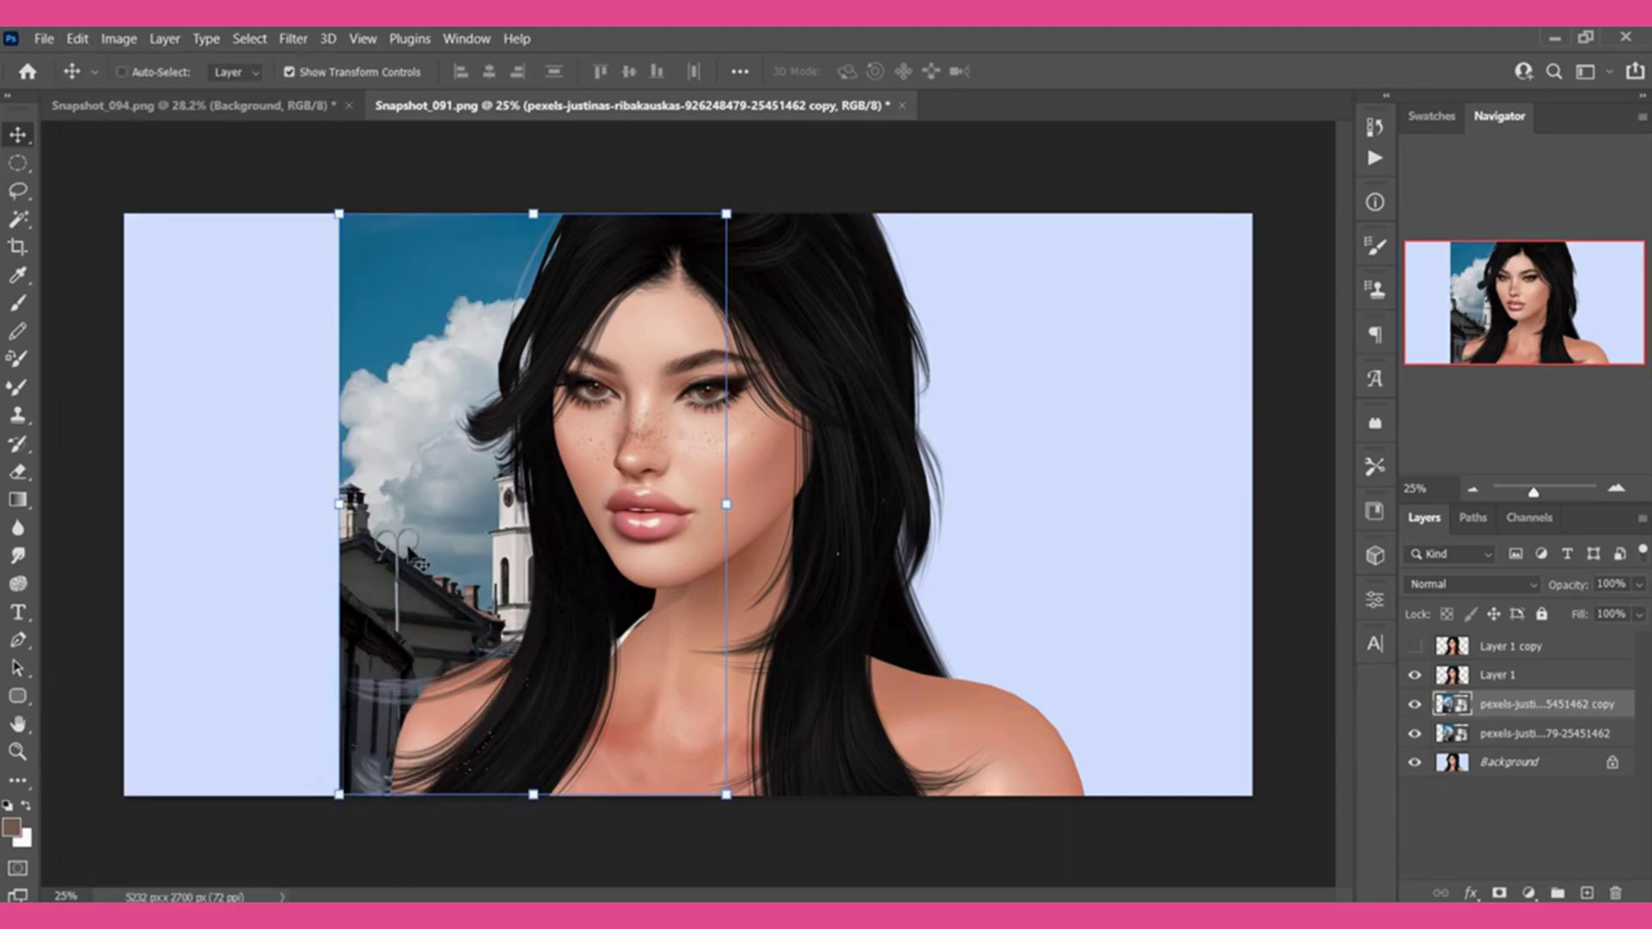
mouse_move(768, 539)
mouse_down()
mouse_move(789, 559)
mouse_move(746, 560)
mouse_up()
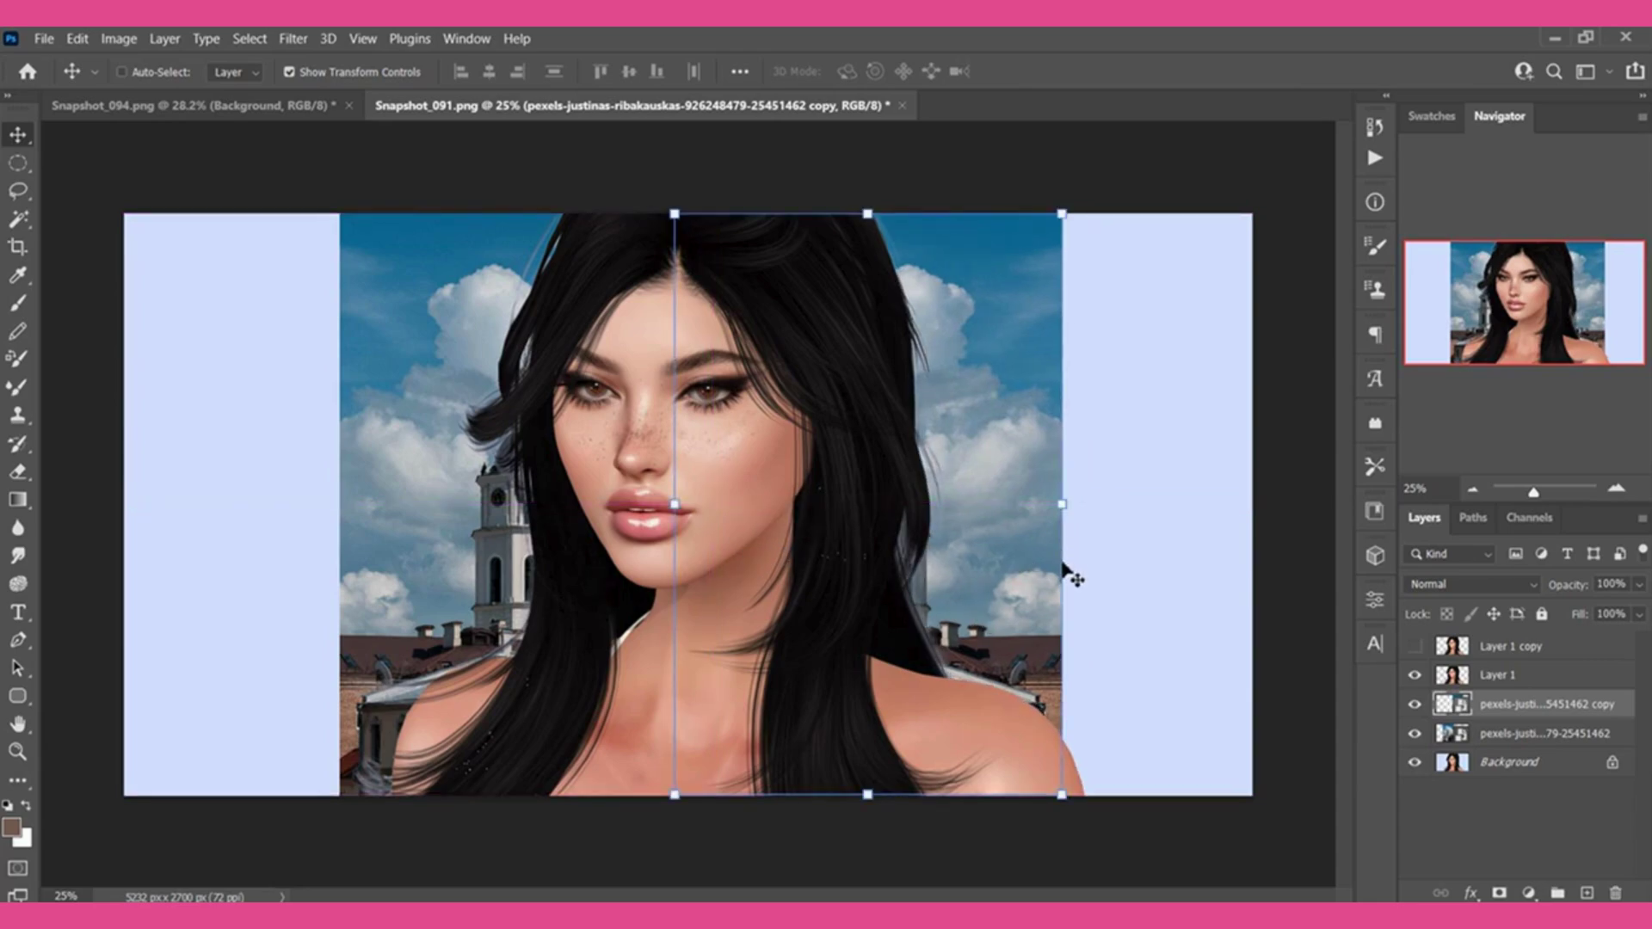
Scale up the flipped church copy and move it up-left to cover the right side.
drag(1071, 814, 1204, 873)
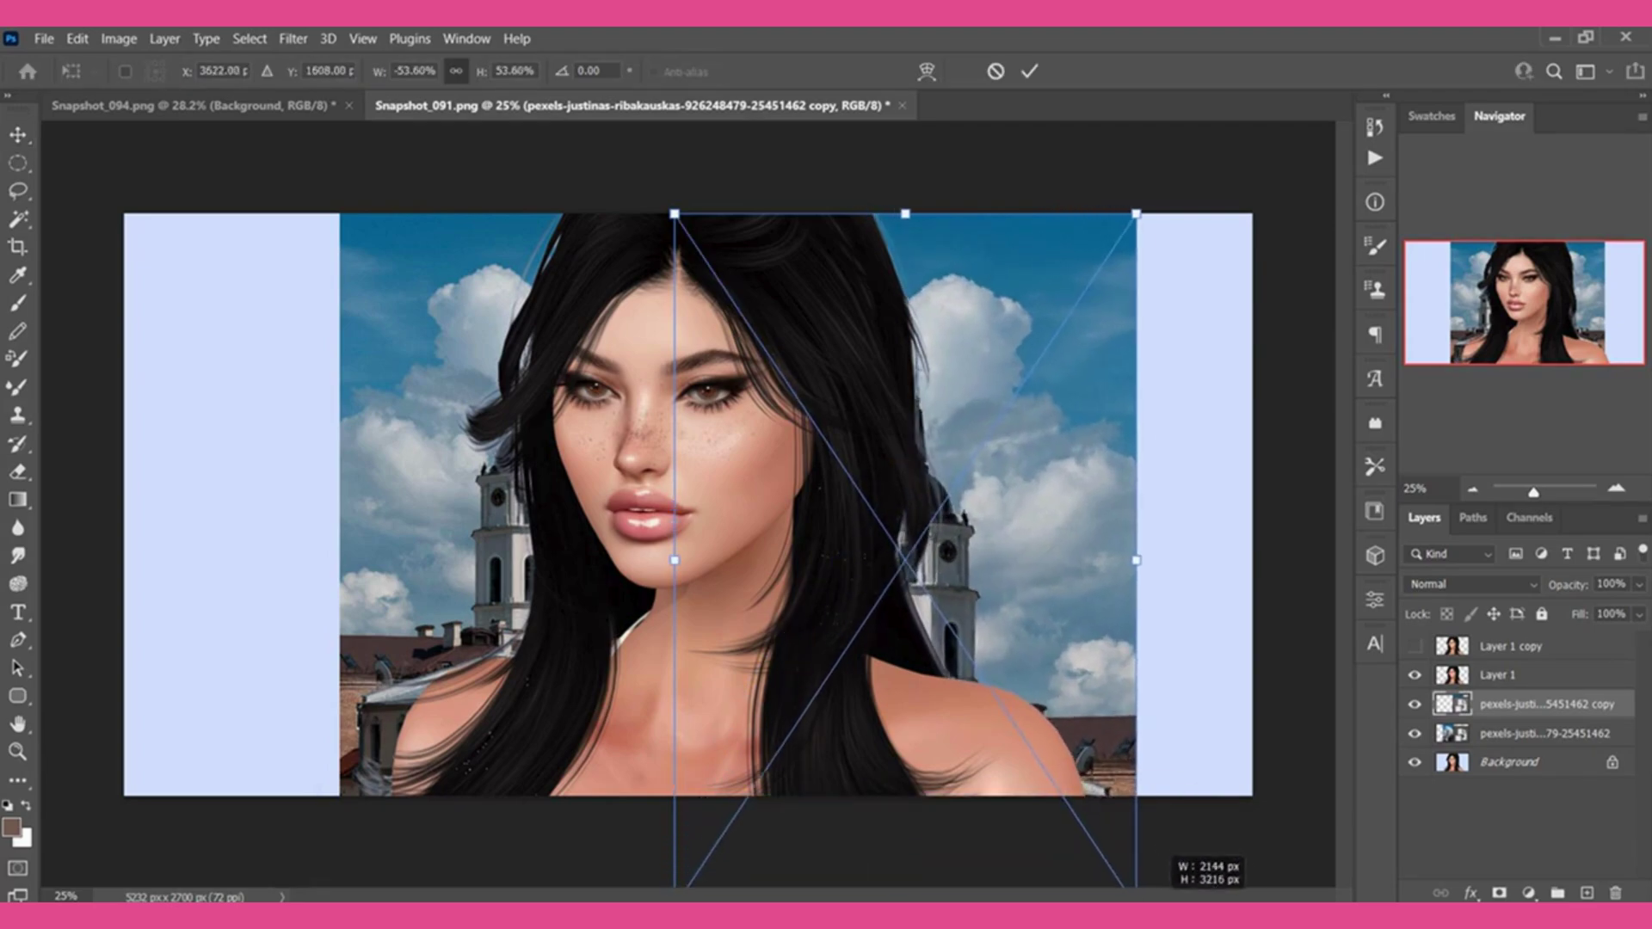
drag(1017, 516, 932, 521)
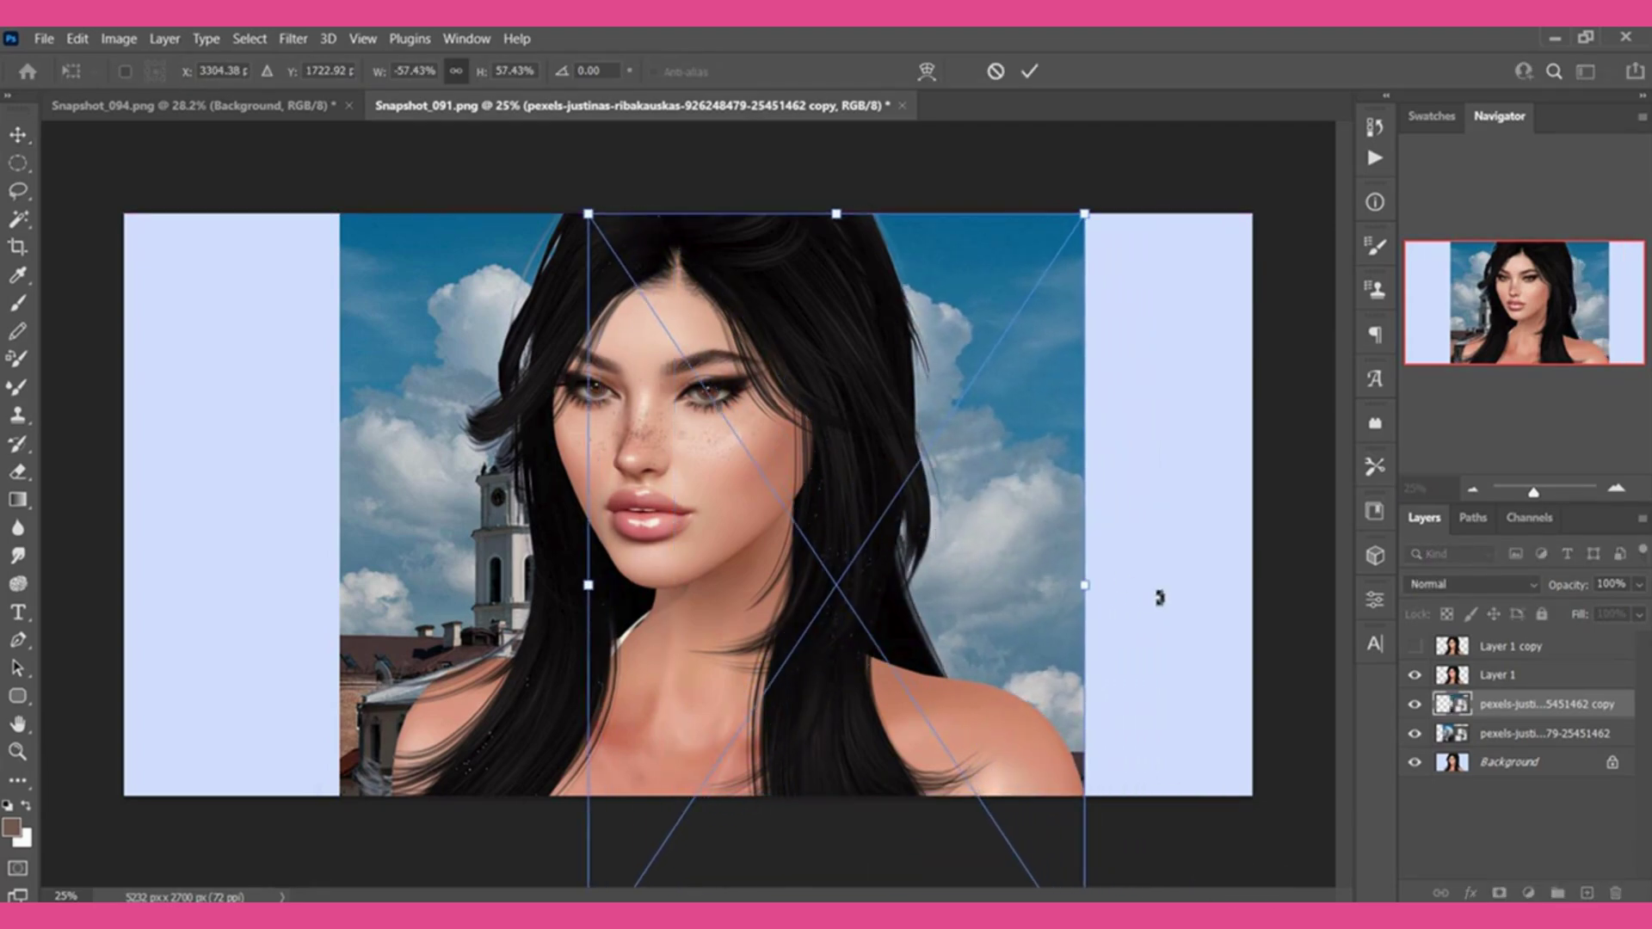
drag(1096, 600, 1186, 588)
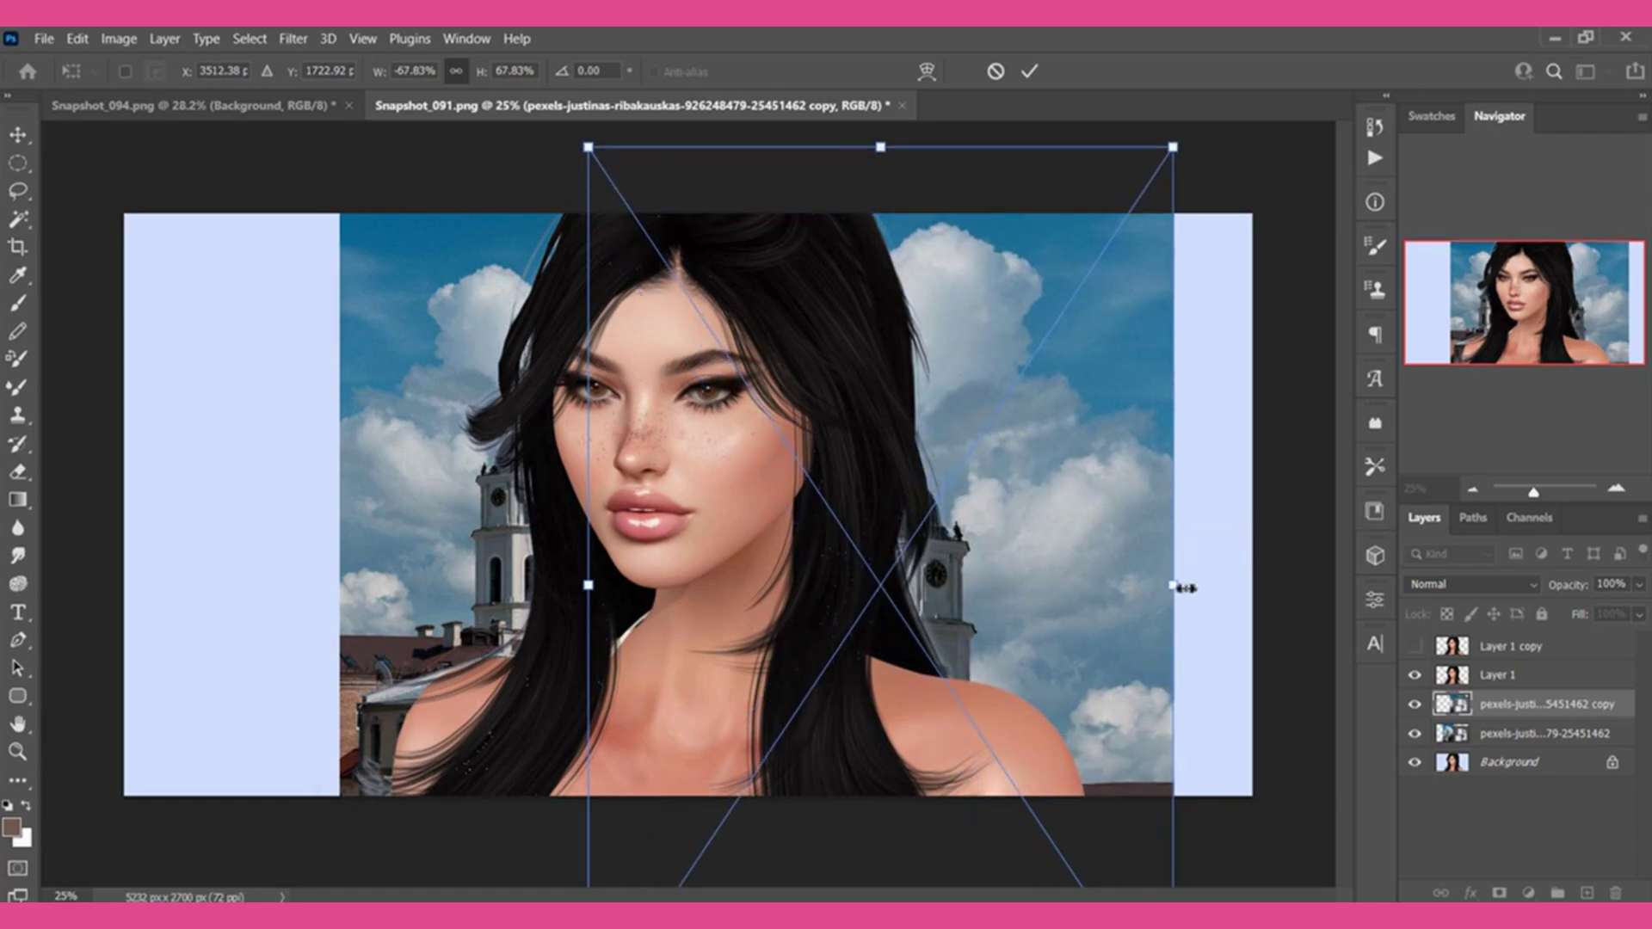
drag(985, 613, 920, 534)
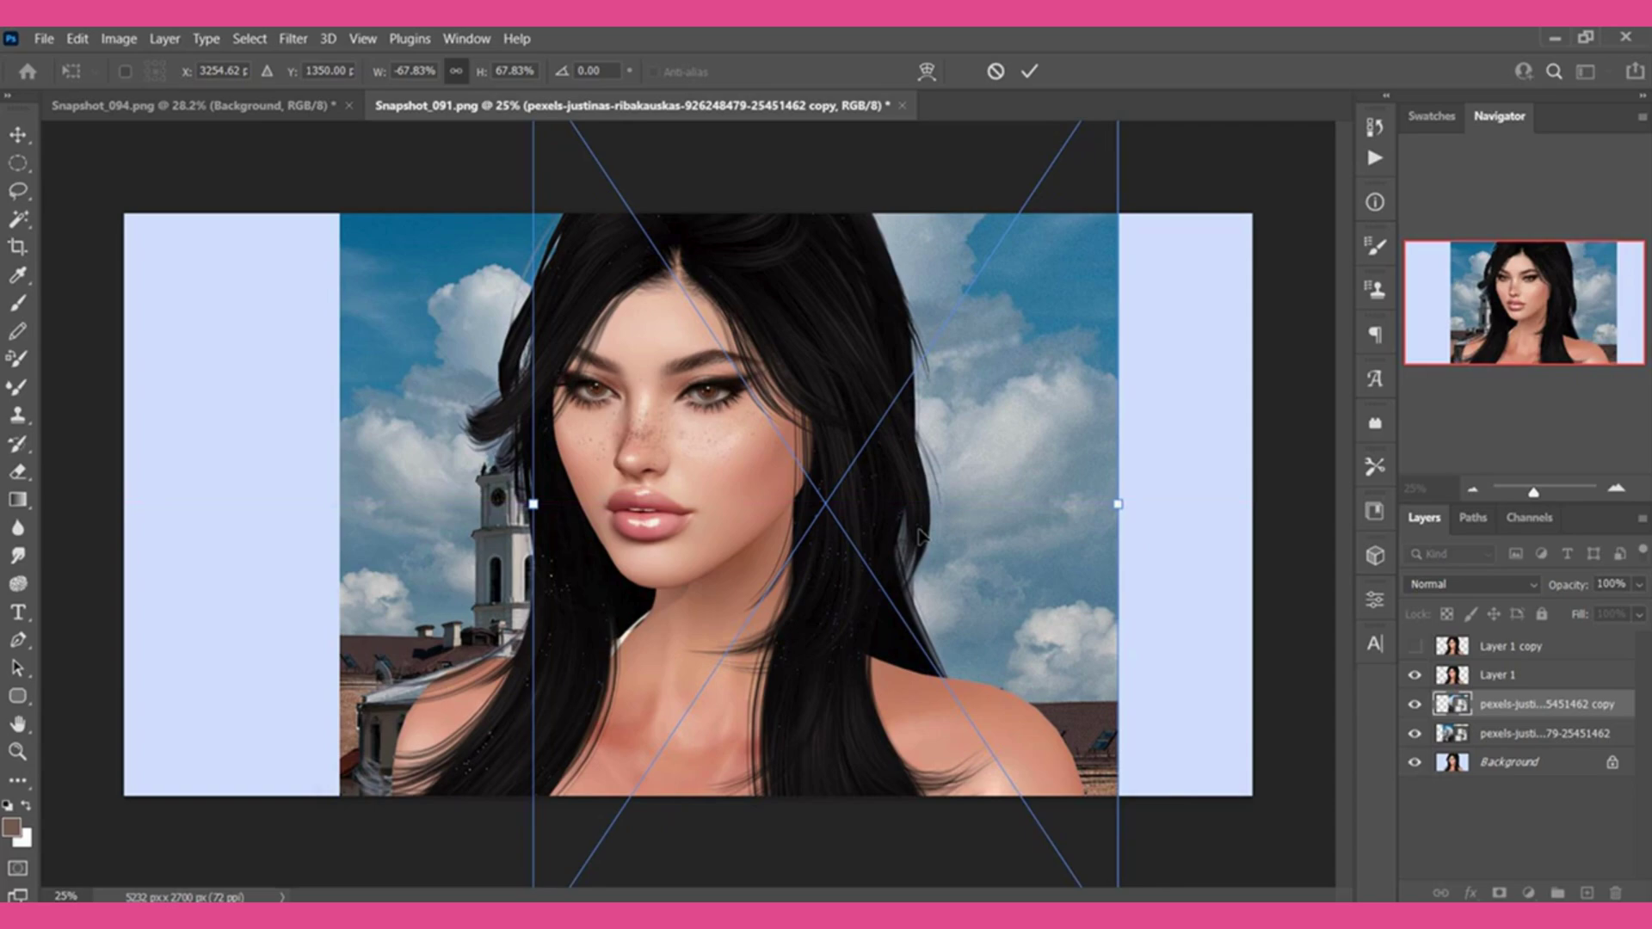
key(Return)
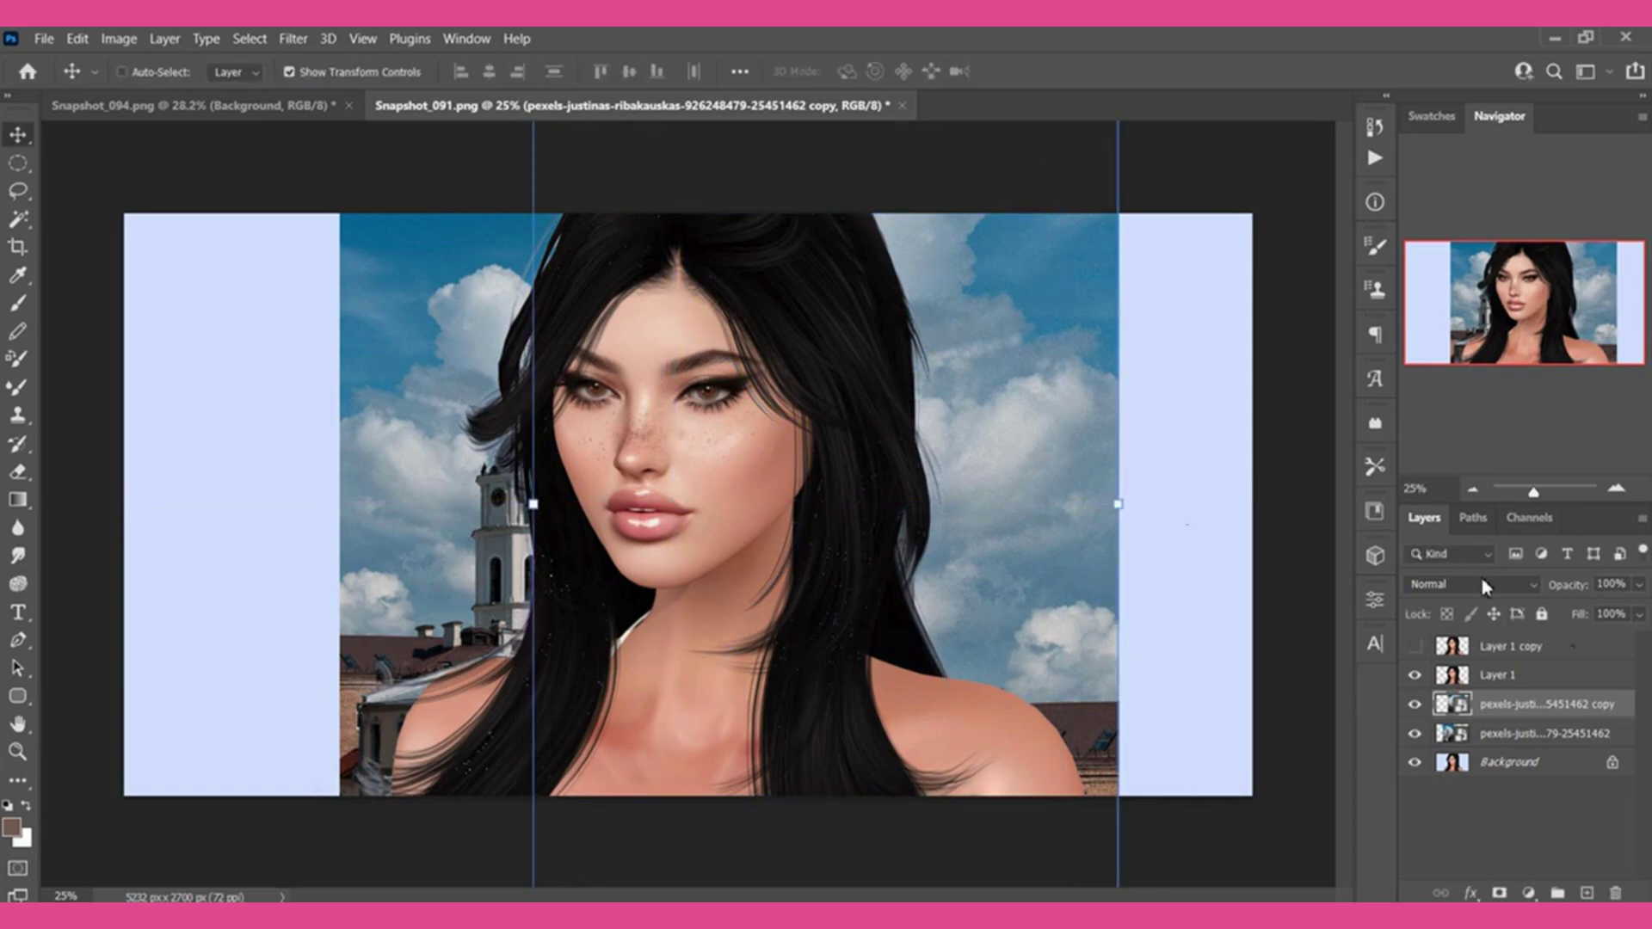
Enlarge and raise the original church photo so its tower shows beside the woman.
click(1514, 733)
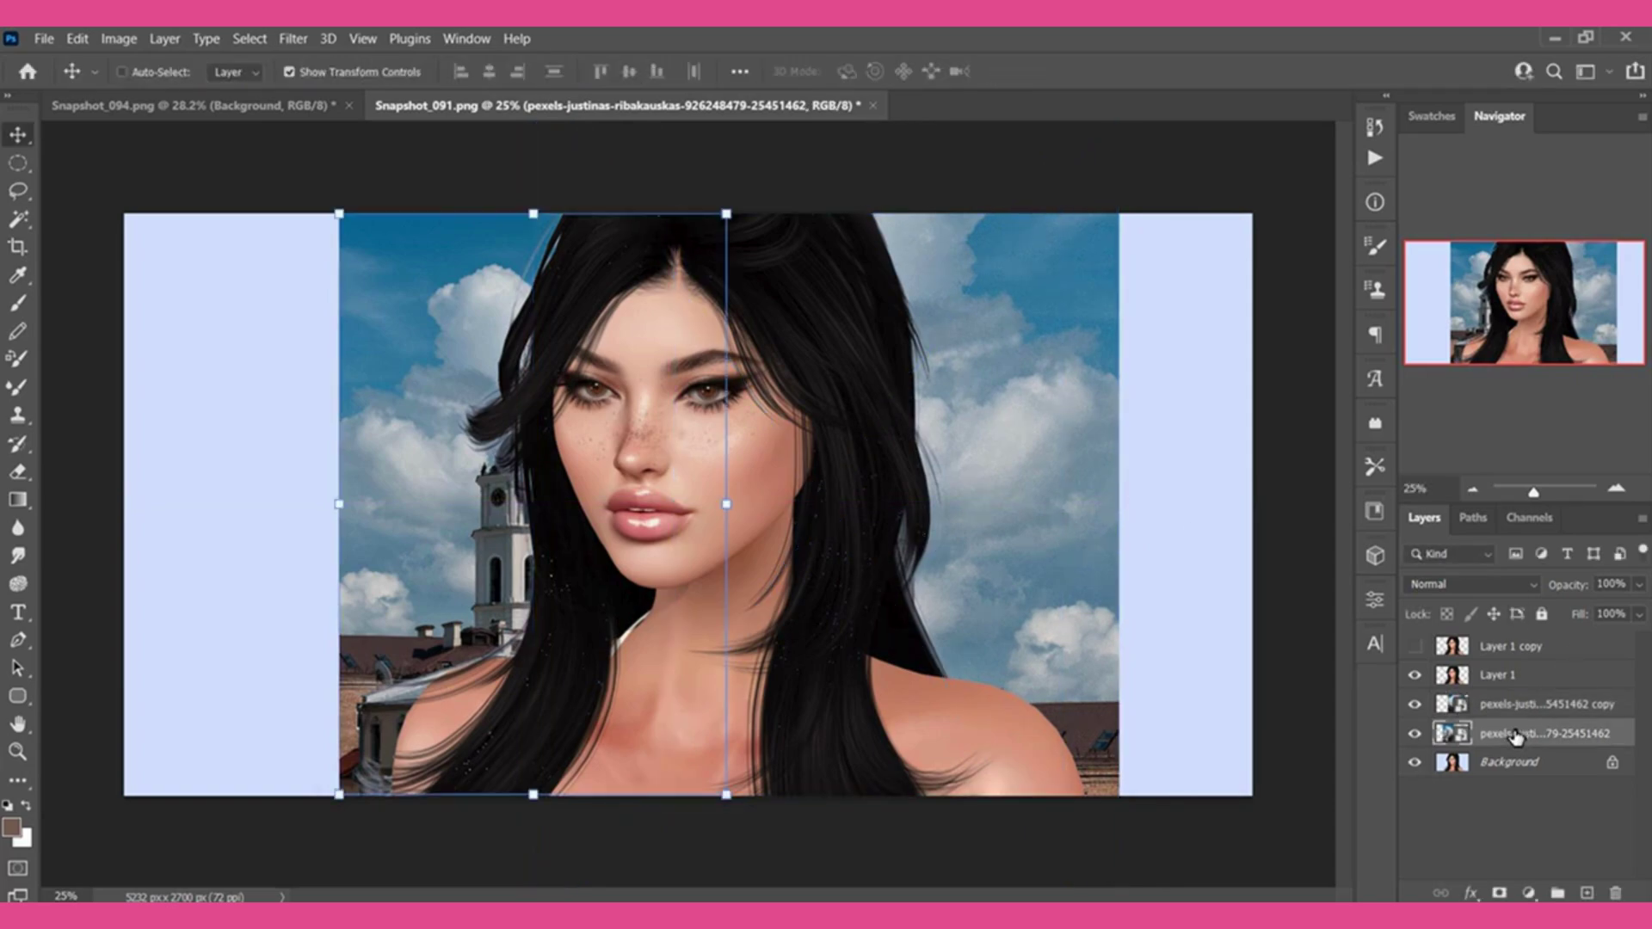
click(339, 514)
drag(339, 515, 259, 514)
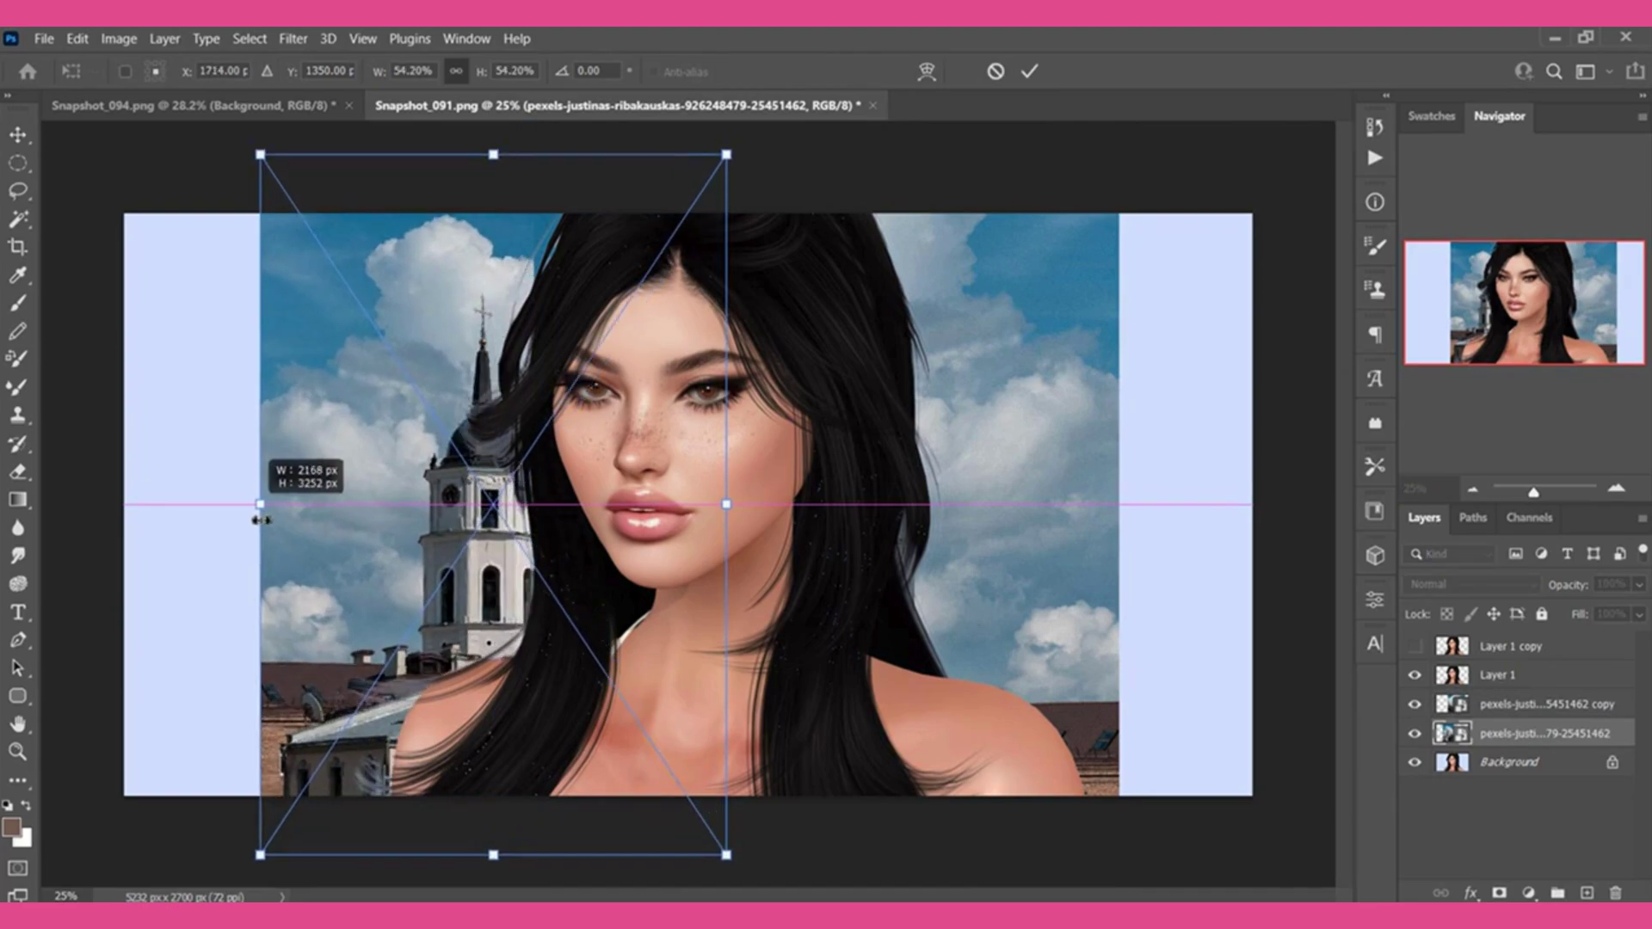
drag(429, 600, 438, 553)
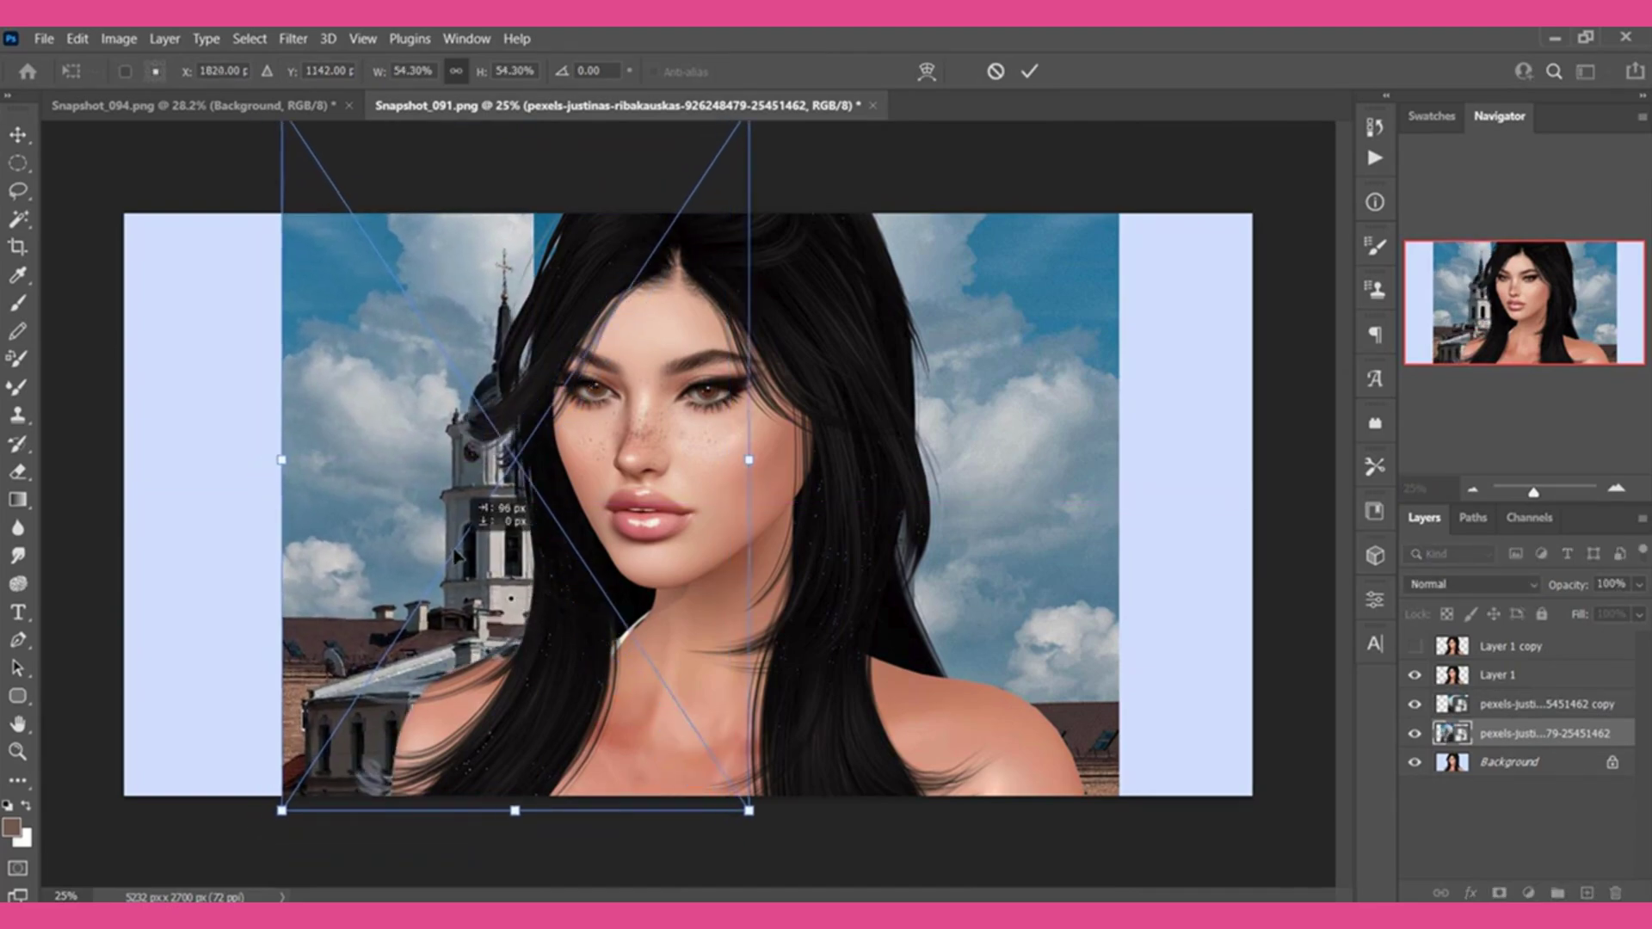
key(Return)
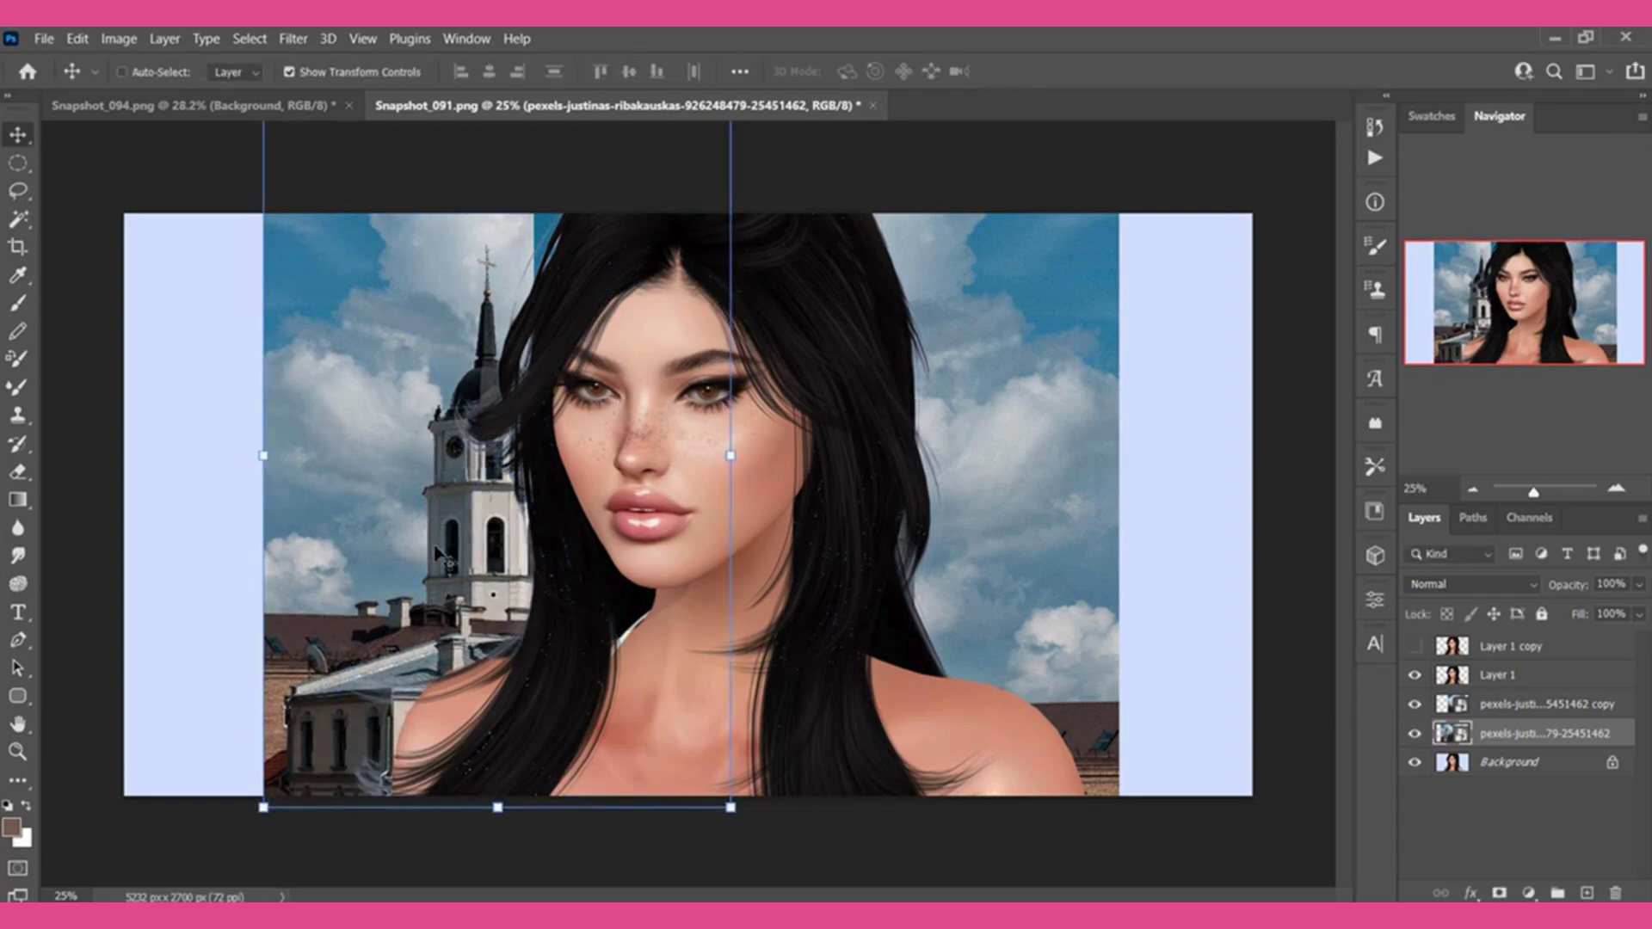
click(1587, 704)
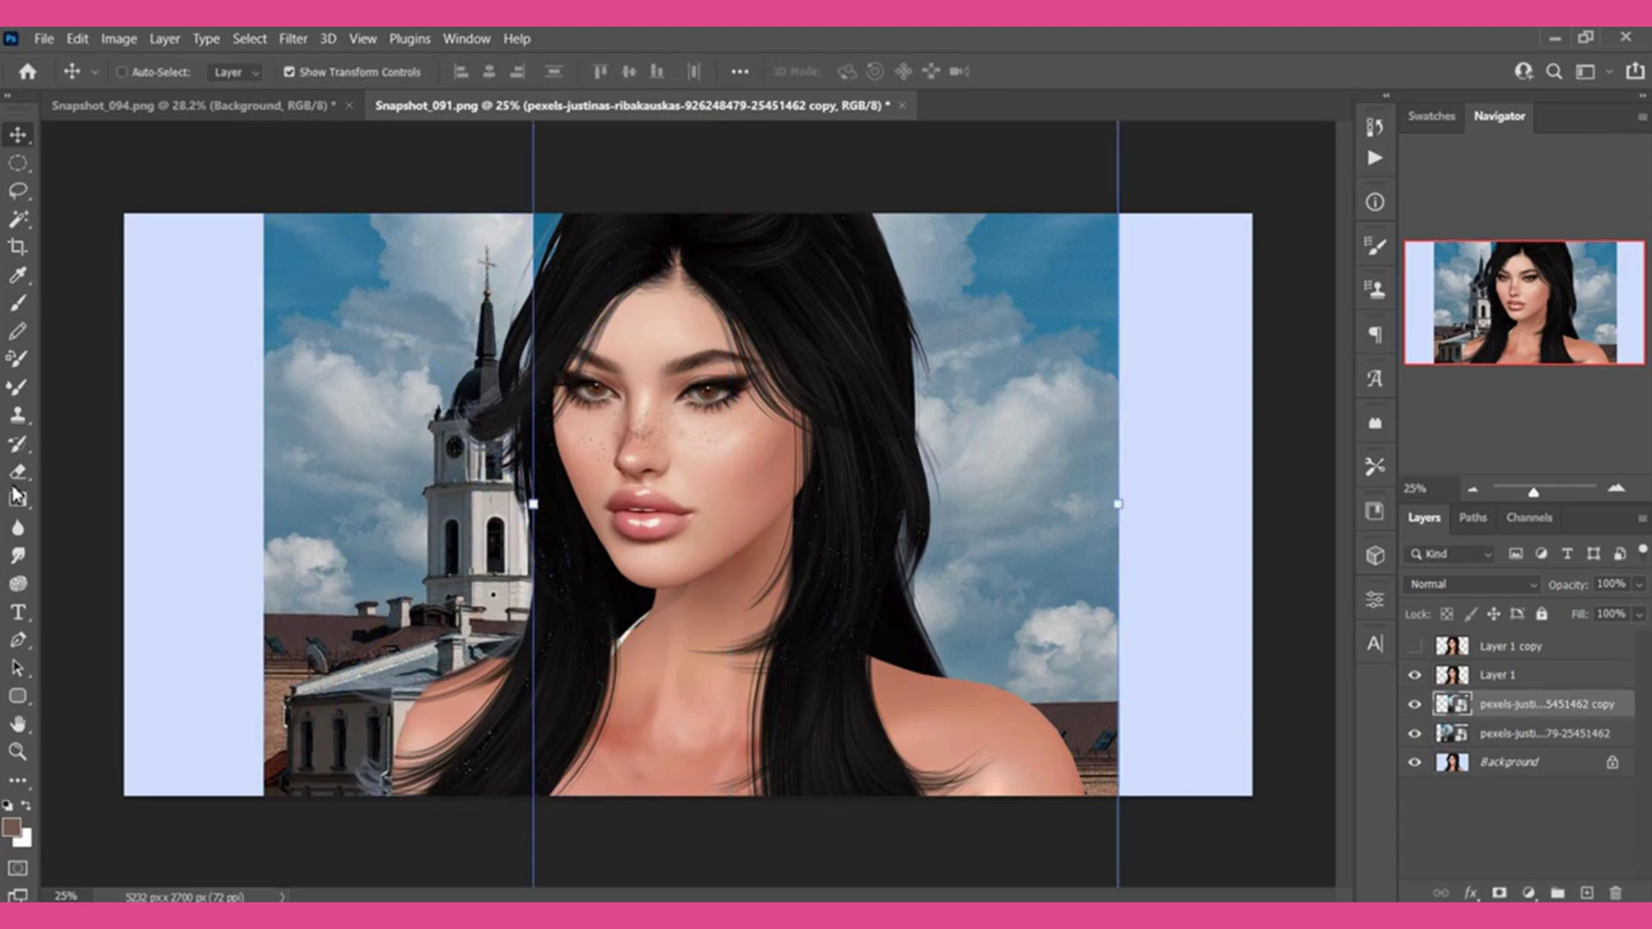
click(17, 473)
Rasterize the flipped copy and erase the blue sky strip along the hair edge.
click(561, 273)
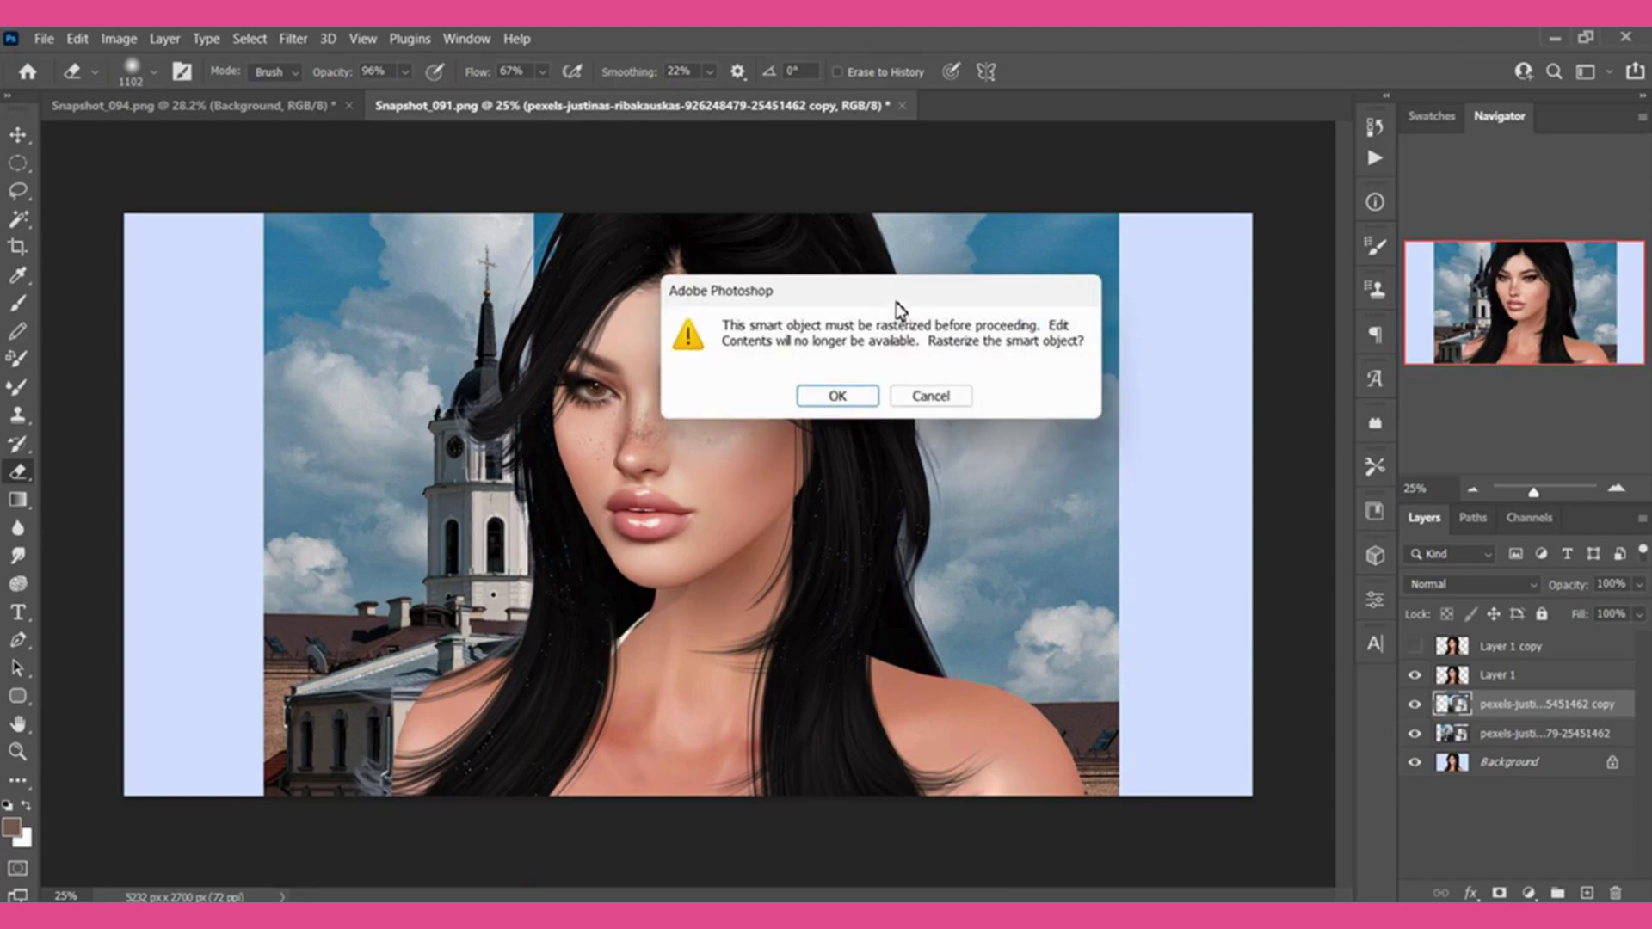
click(838, 397)
drag(547, 219, 547, 275)
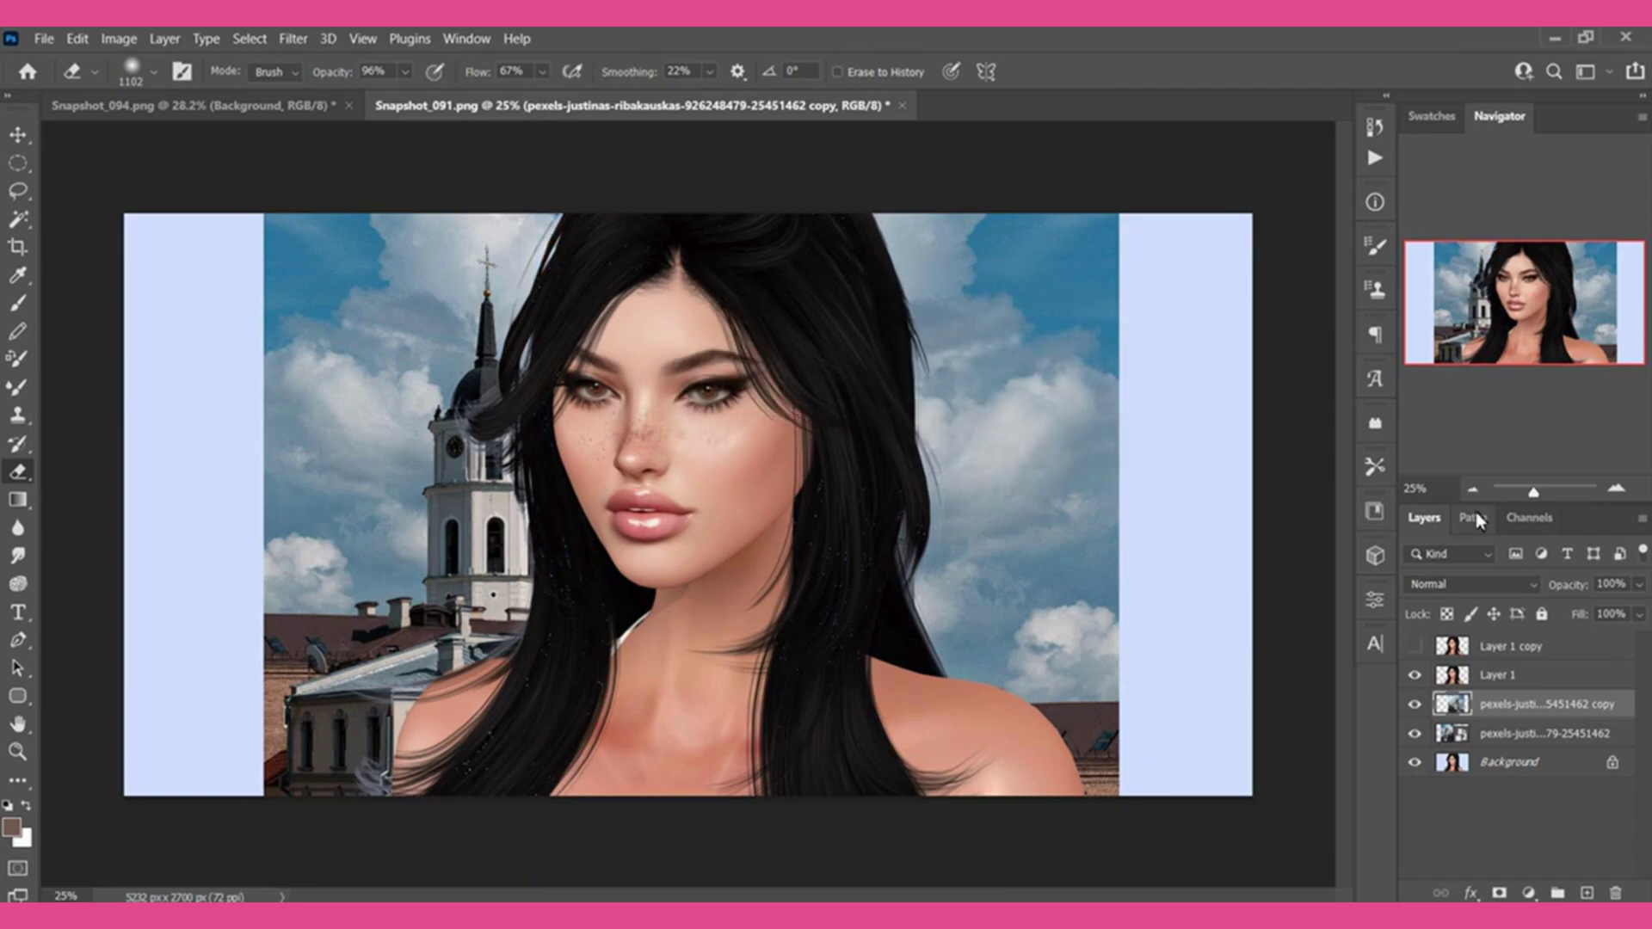
Check the backdrop by toggling the woman, then Merge Visible into Background.
click(1415, 676)
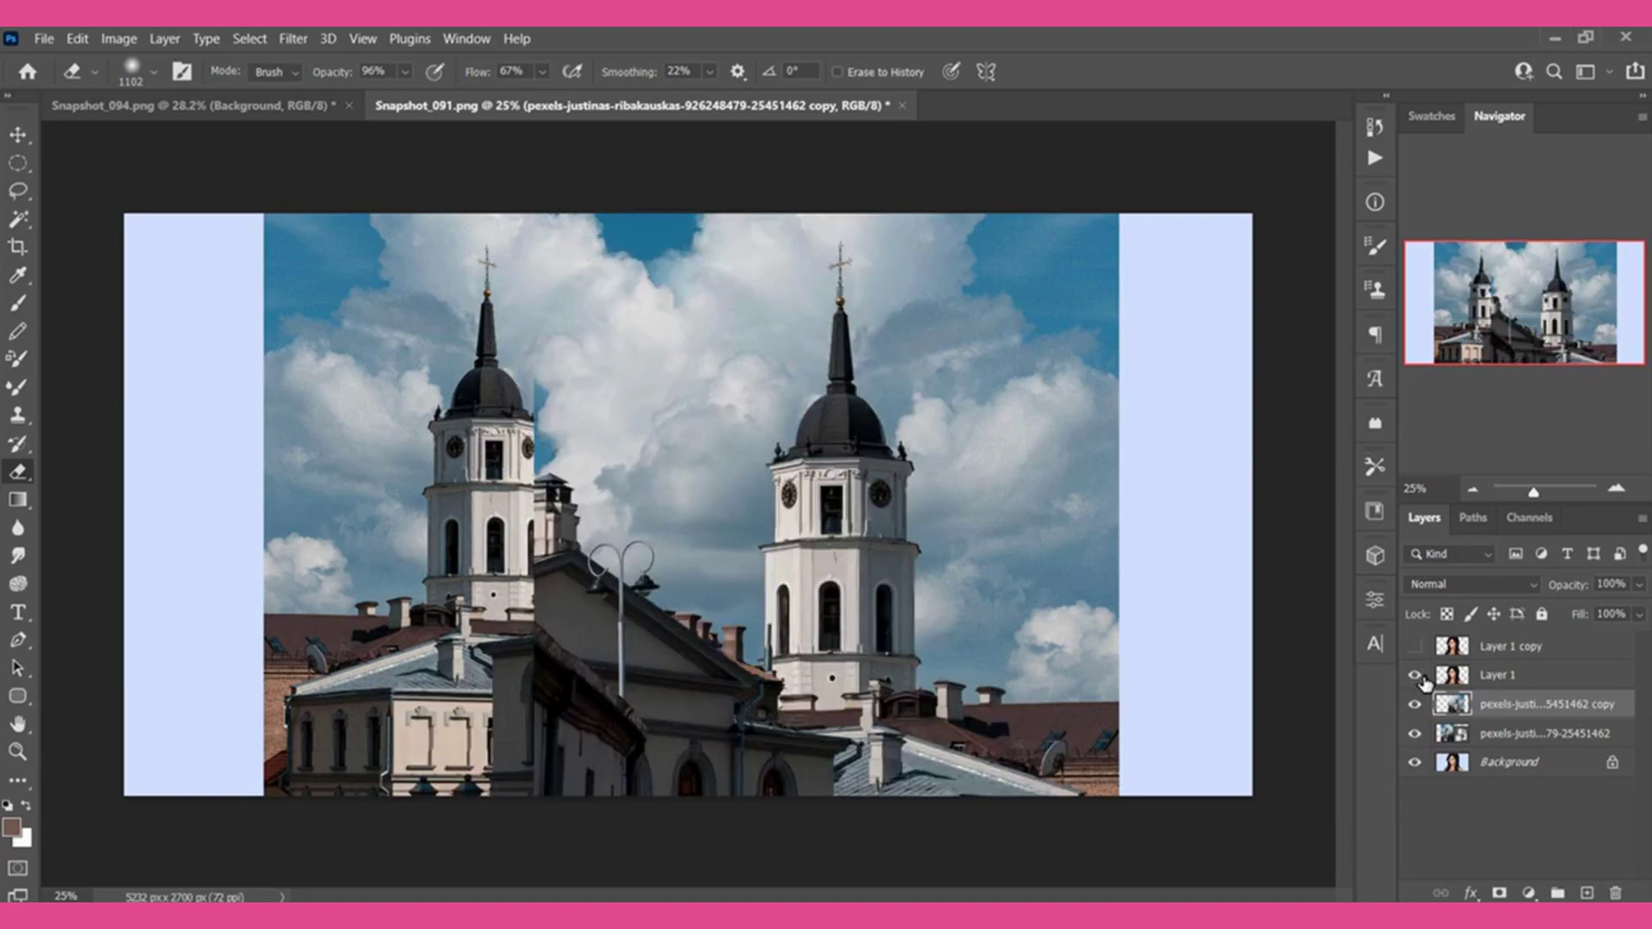
click(1417, 676)
right_click(1540, 719)
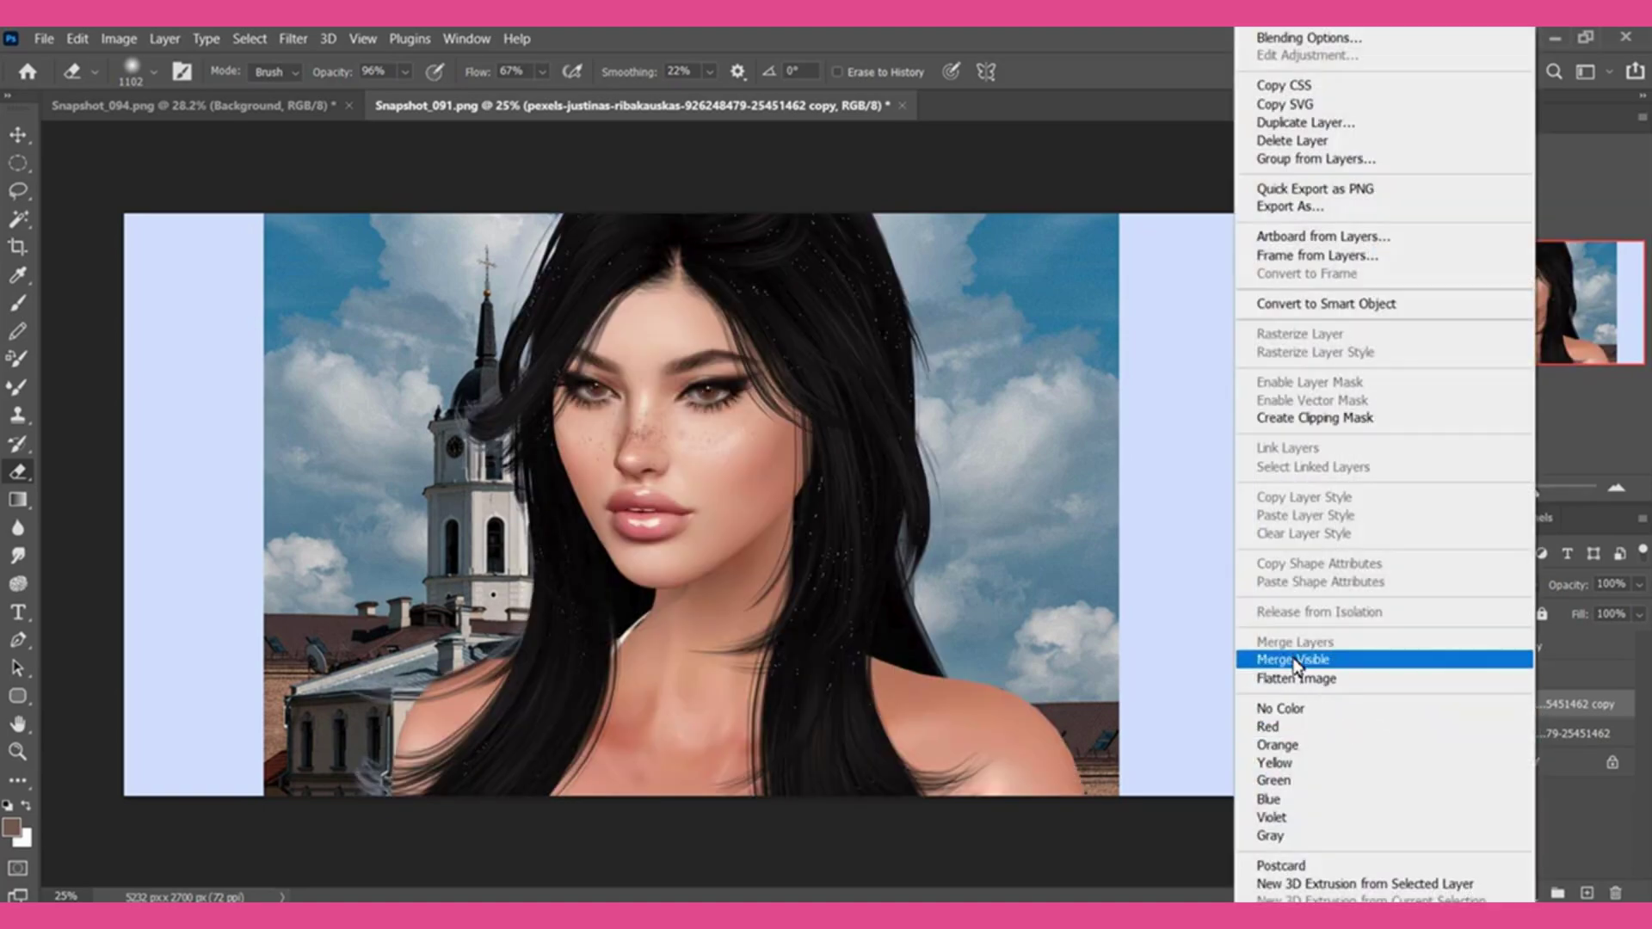
click(1293, 660)
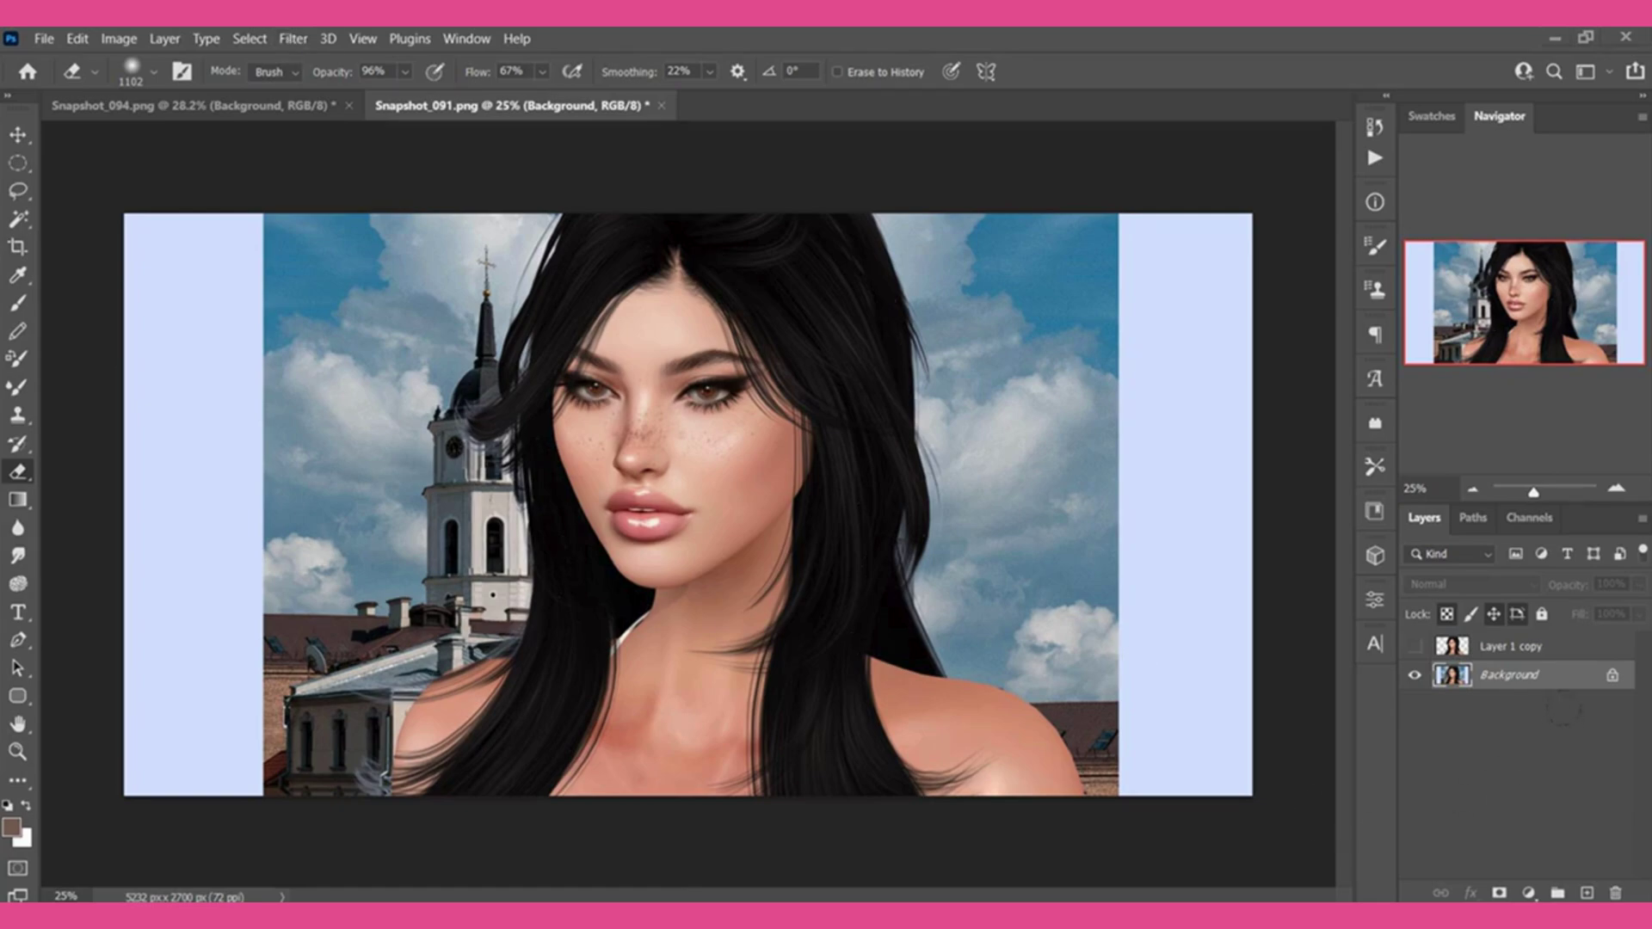
Duplicate Background and set the copy to Screen blend mode at 41% opacity.
drag(1524, 679, 1587, 893)
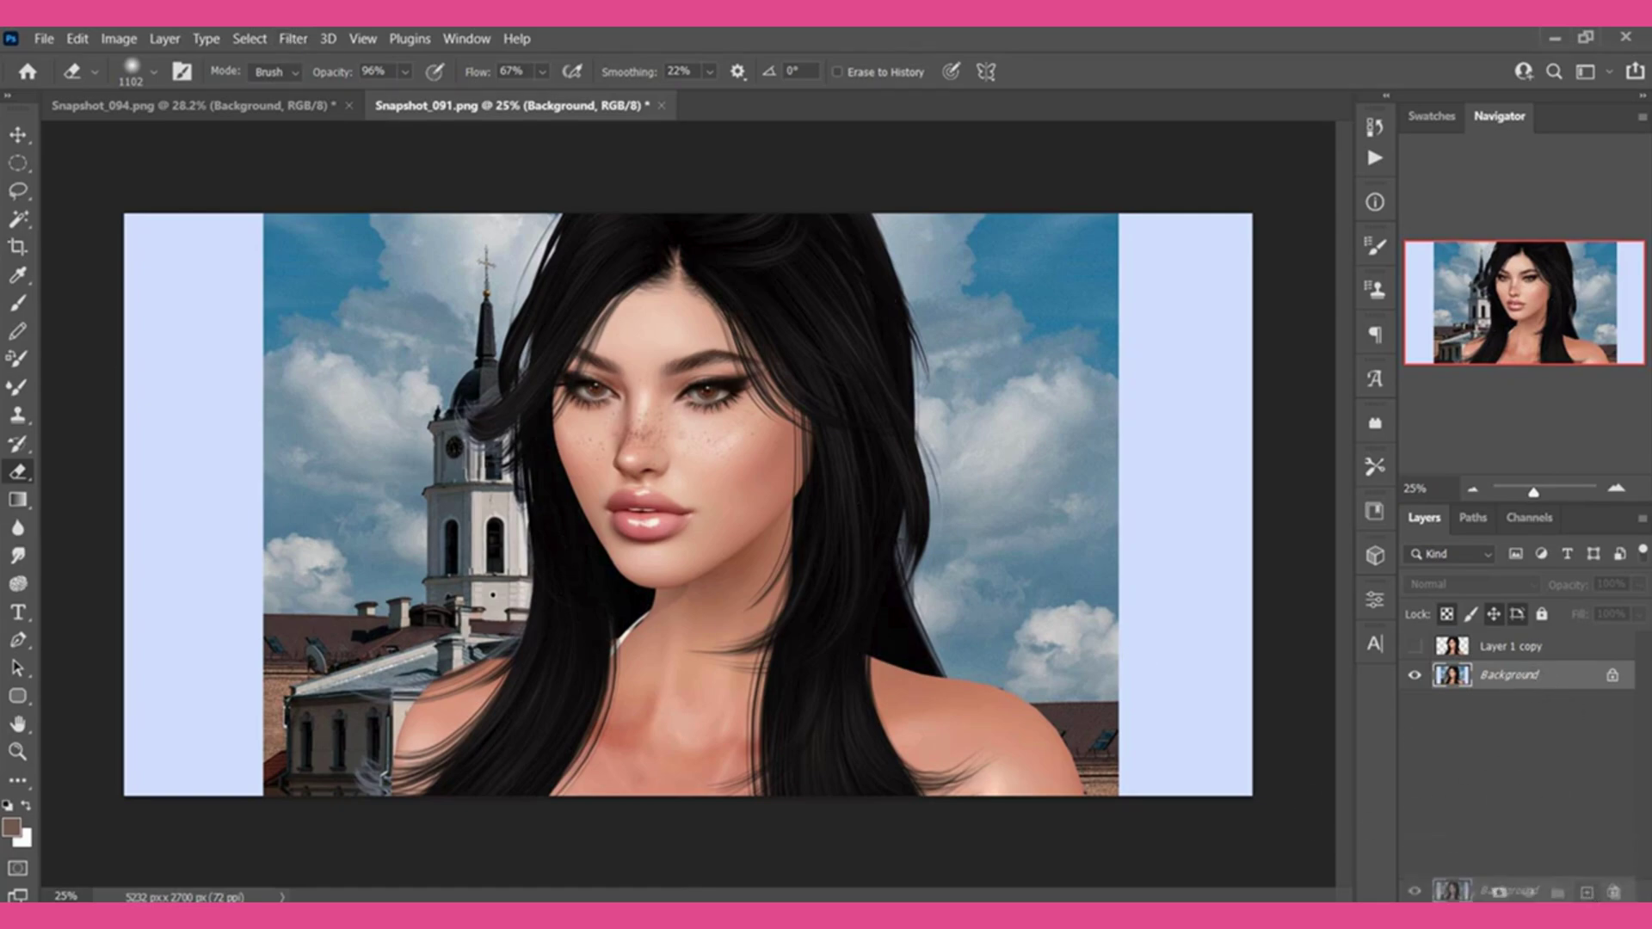
click(1428, 584)
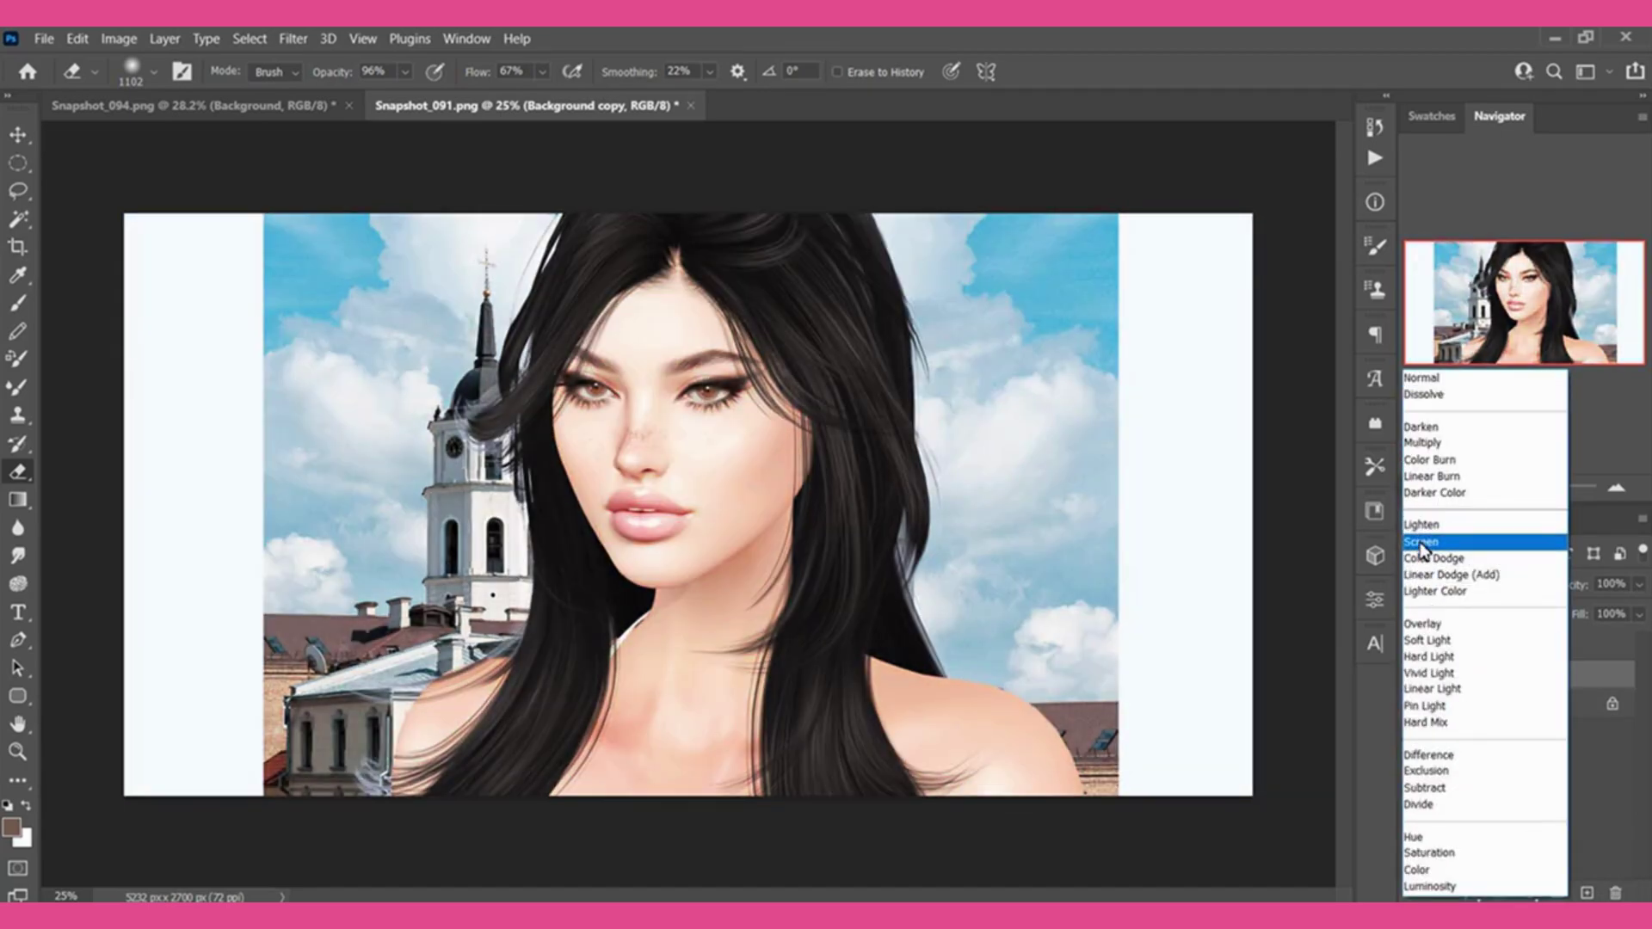
click(1421, 542)
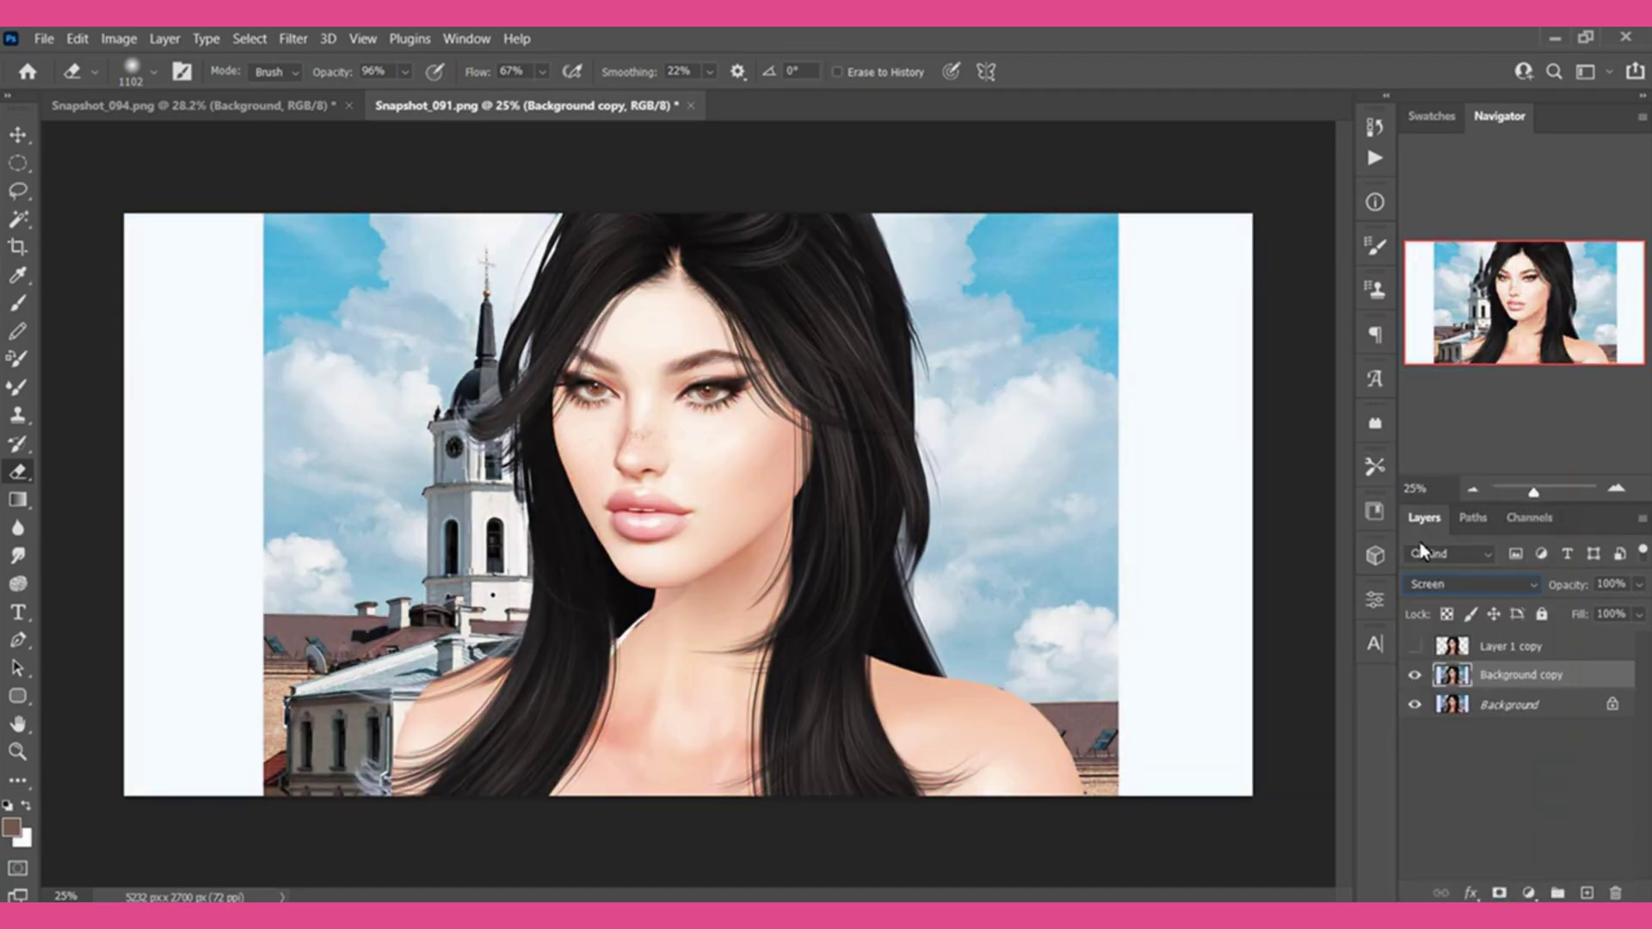
click(1638, 585)
click(1590, 612)
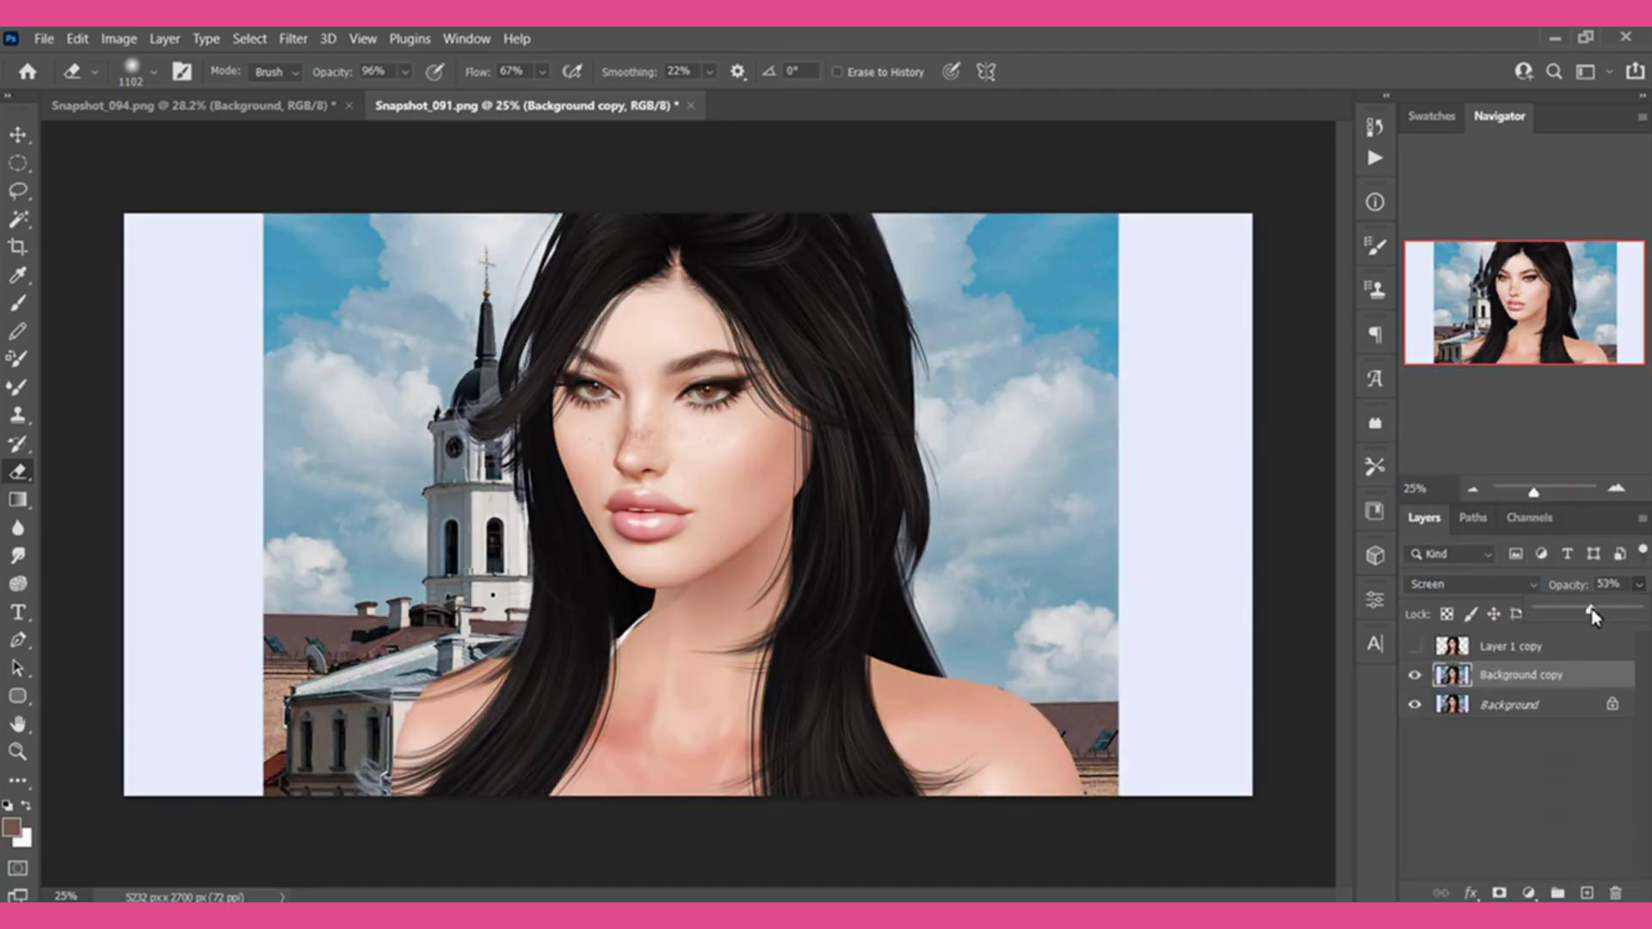
drag(1579, 613, 1581, 616)
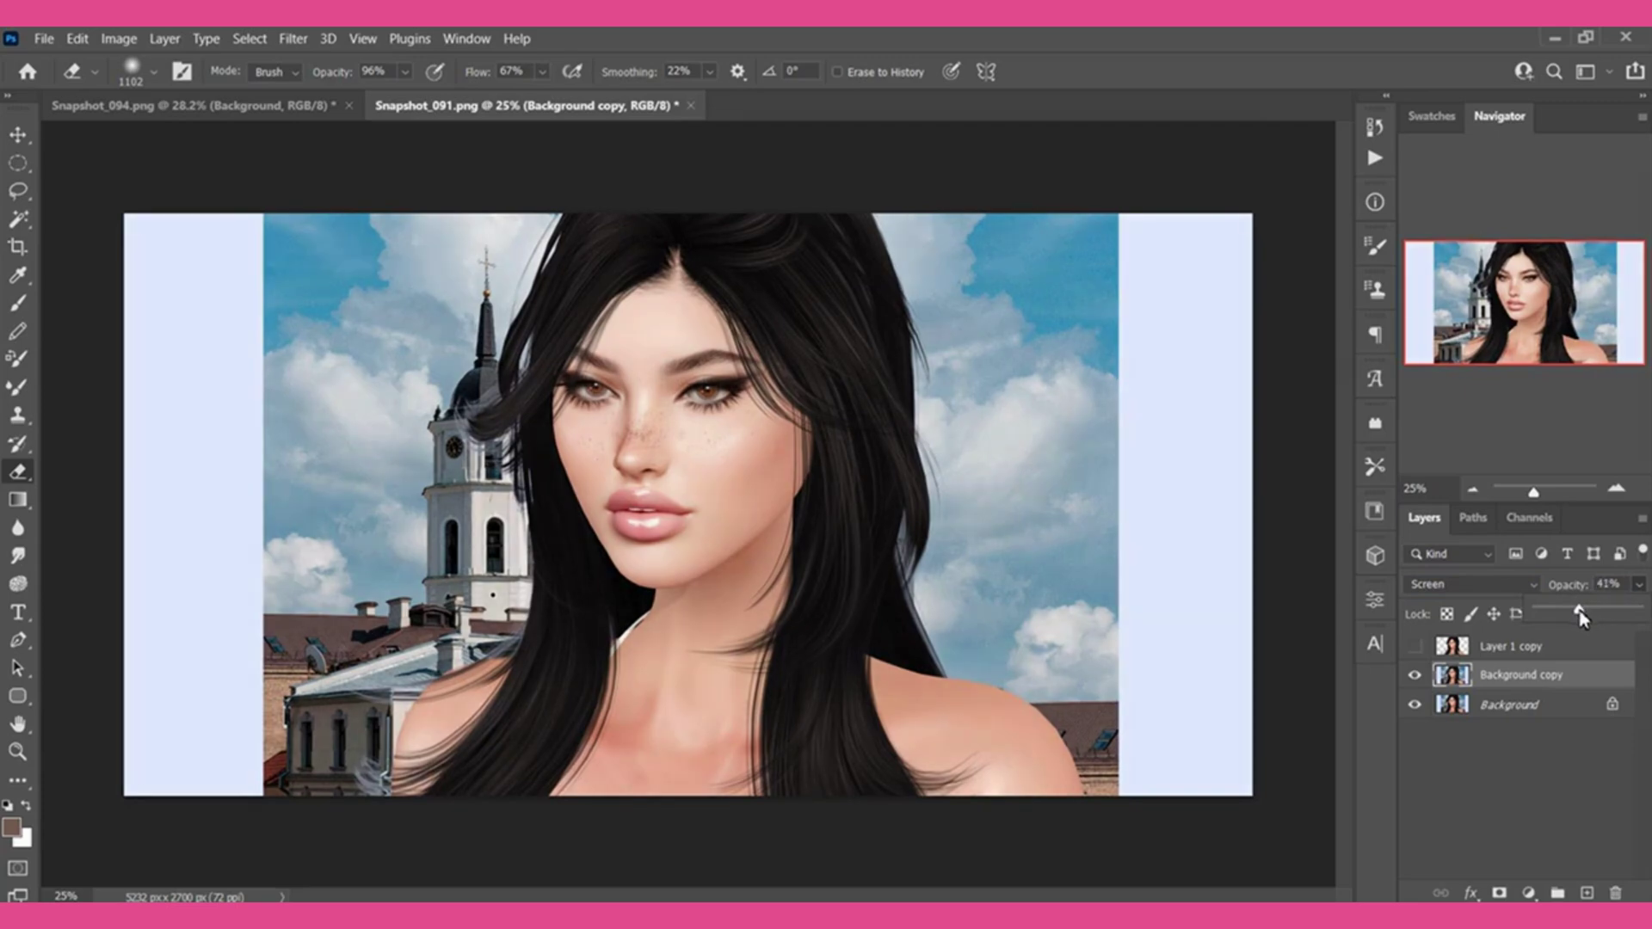
click(1414, 674)
Merge the Screen copy down into Background, then duplicate Background again.
right_click(1524, 677)
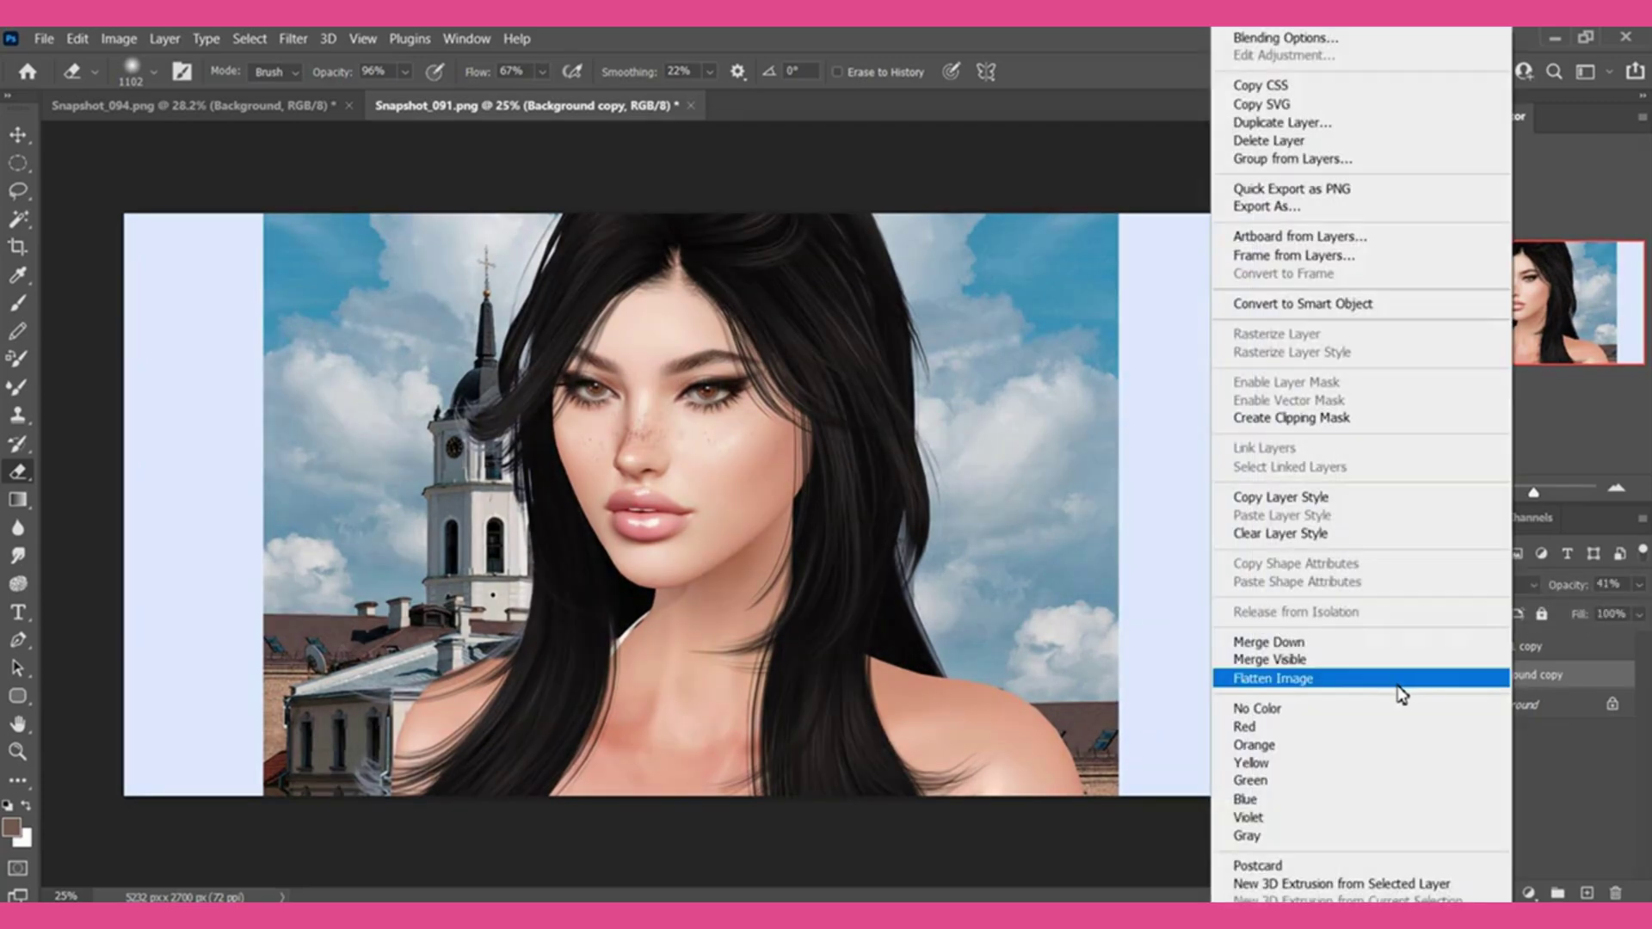
click(1398, 660)
drag(1527, 678, 1586, 892)
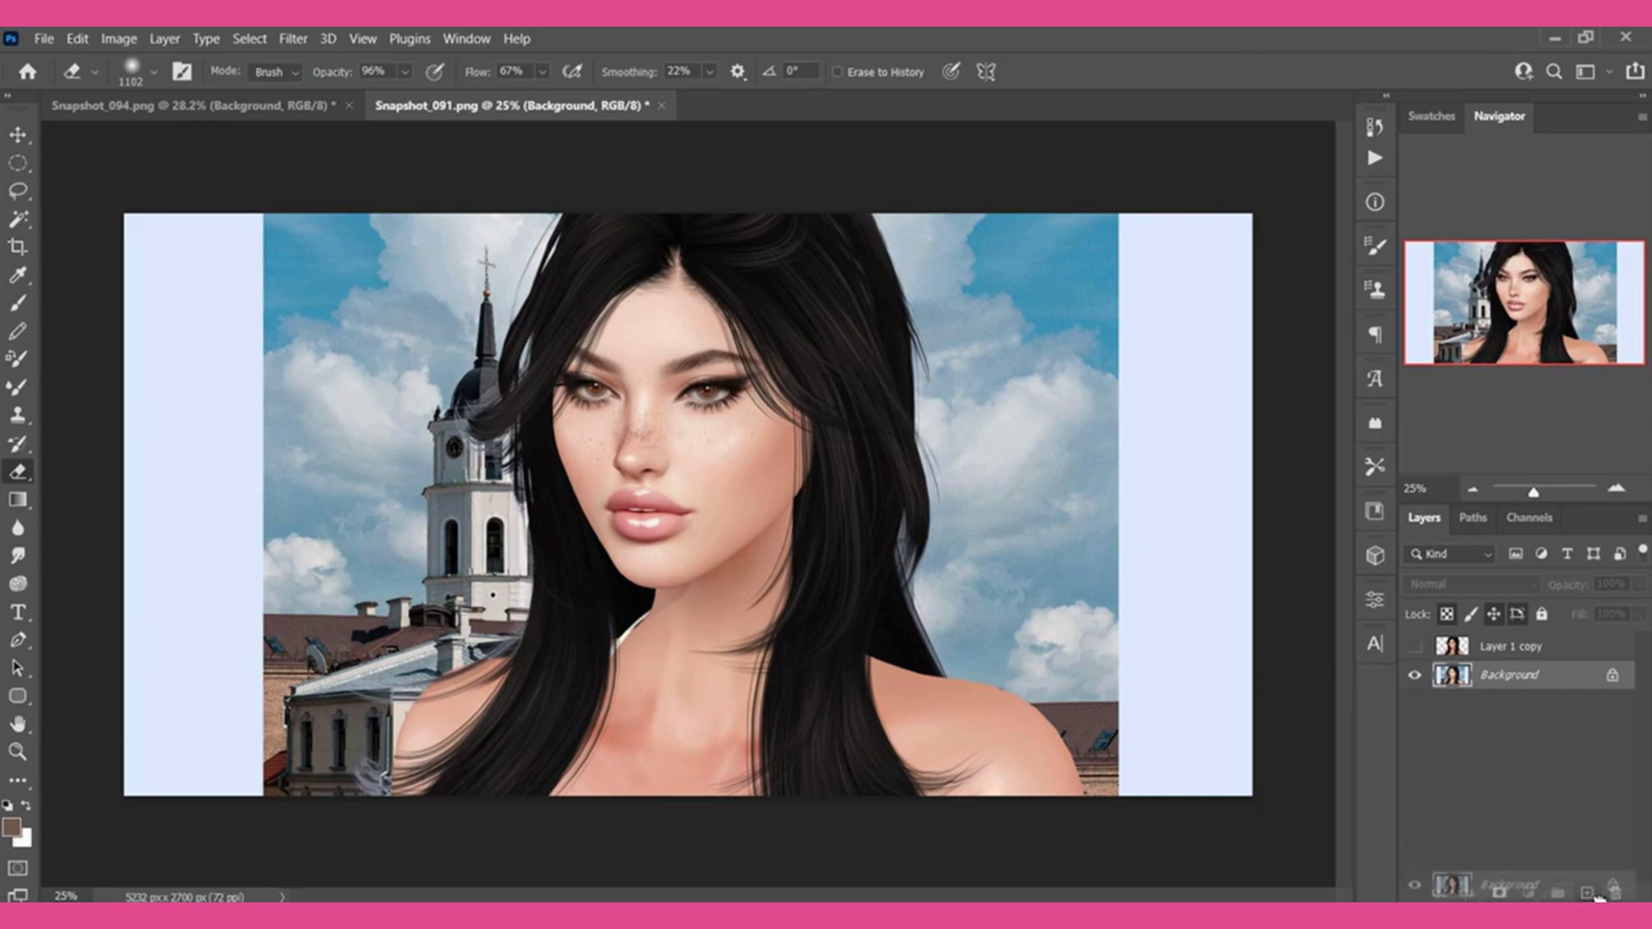
Apply Paint Daubs to the Background copy with Brush Size 13, Sharpness 0, Simple.
click(292, 38)
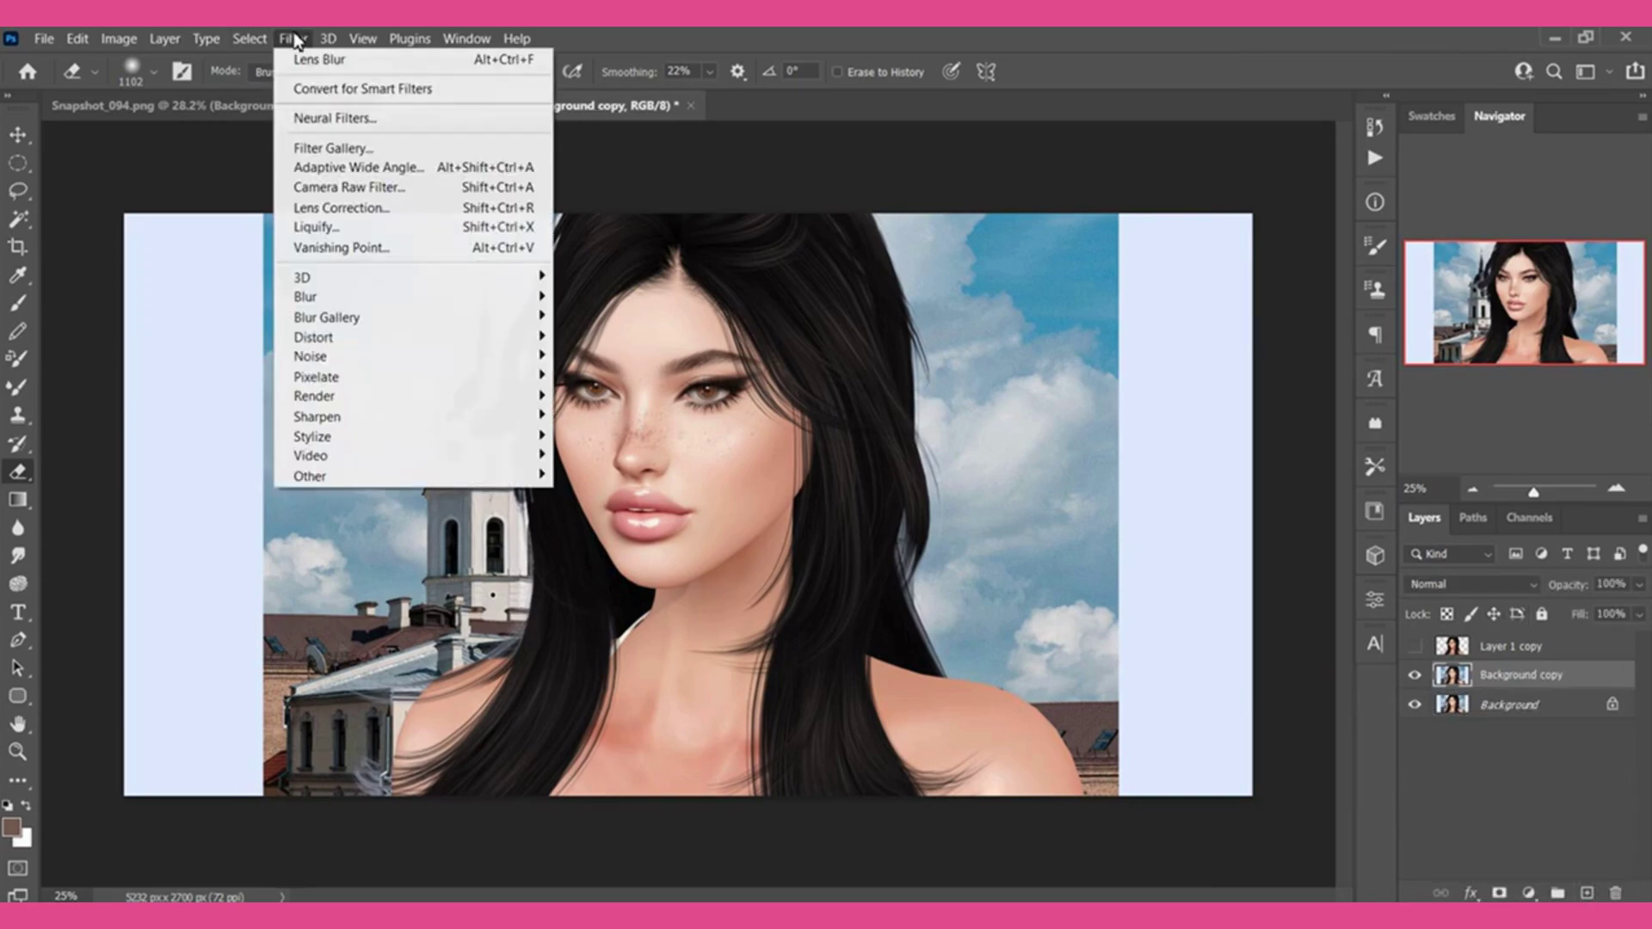
click(368, 180)
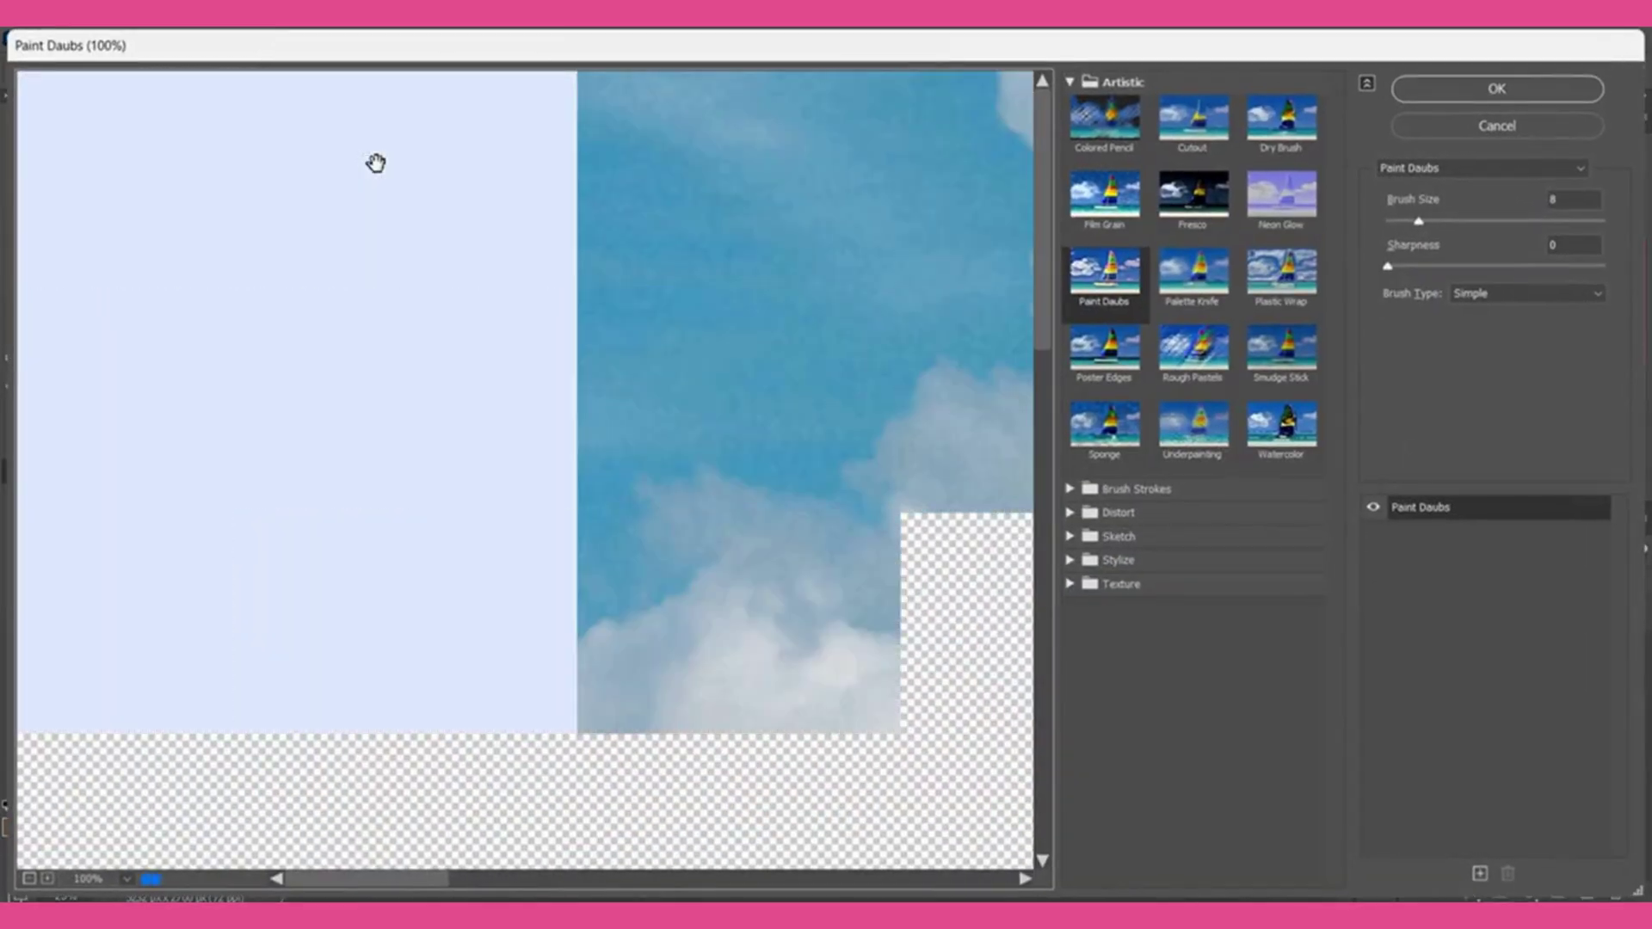
right_click(611, 372)
click(664, 250)
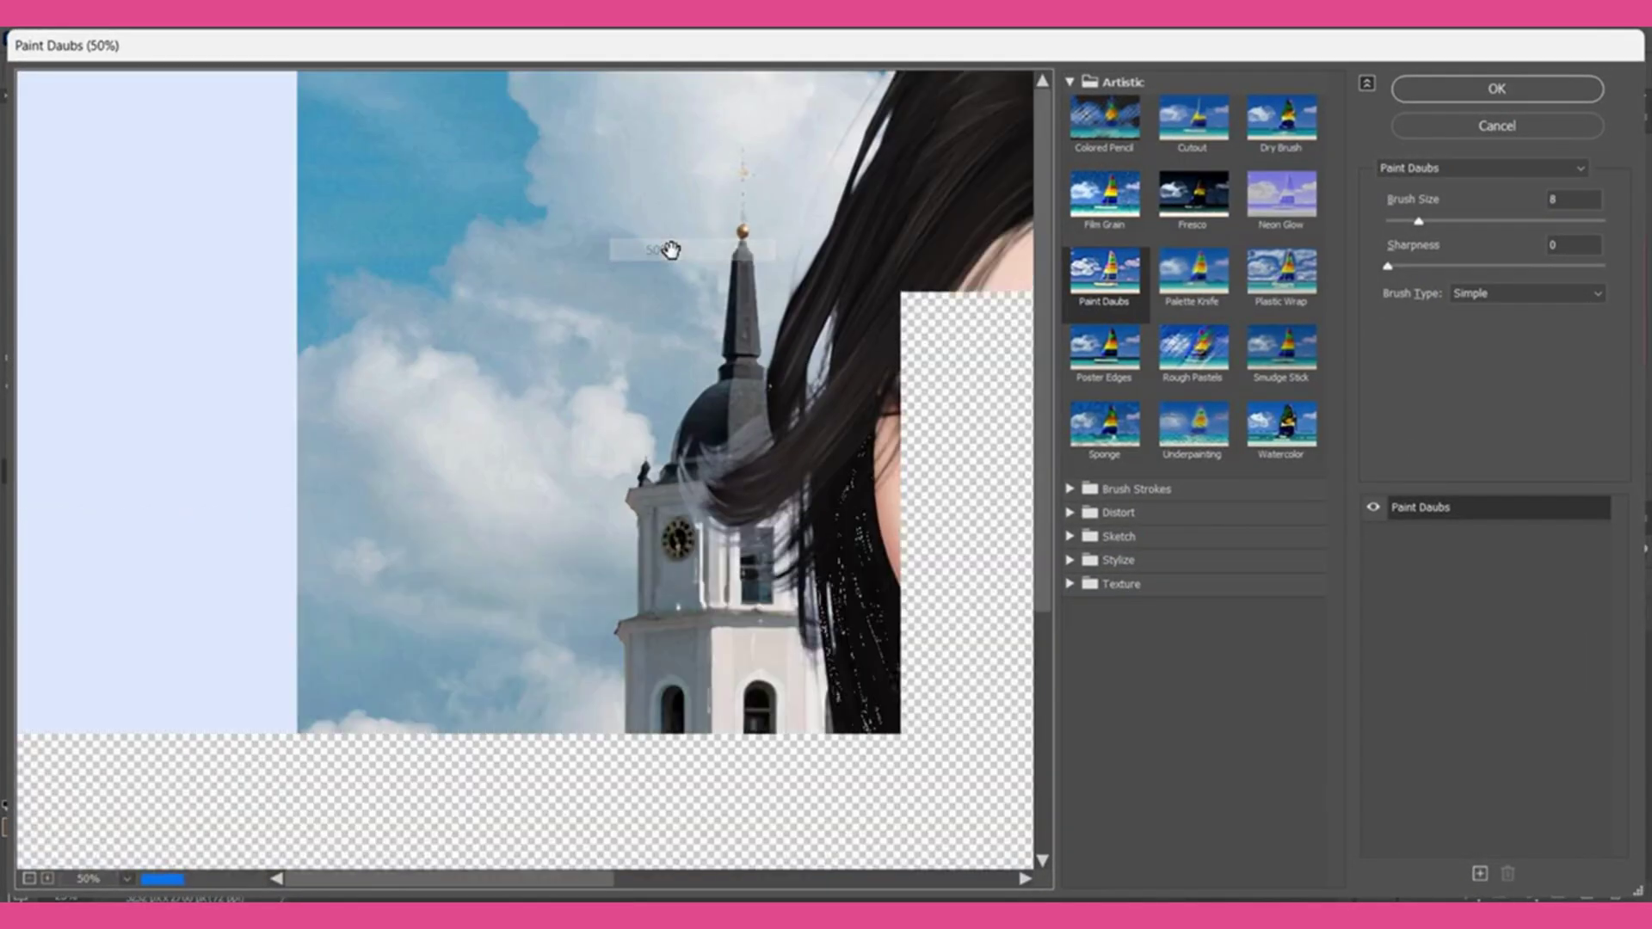
drag(907, 551, 623, 373)
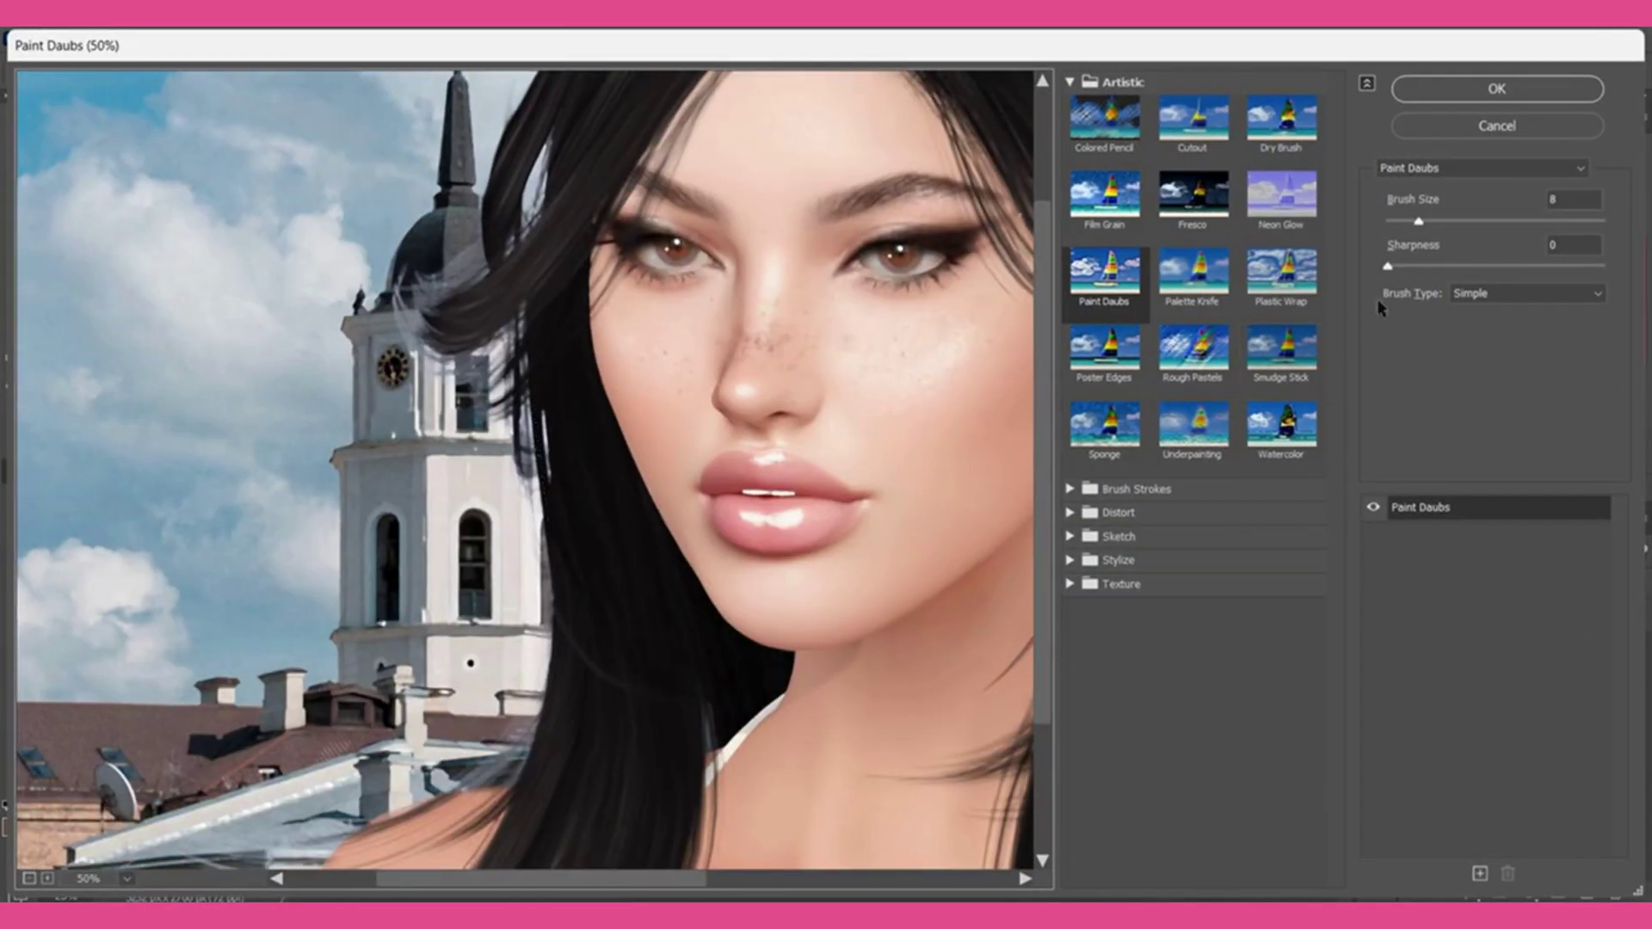
click(1442, 222)
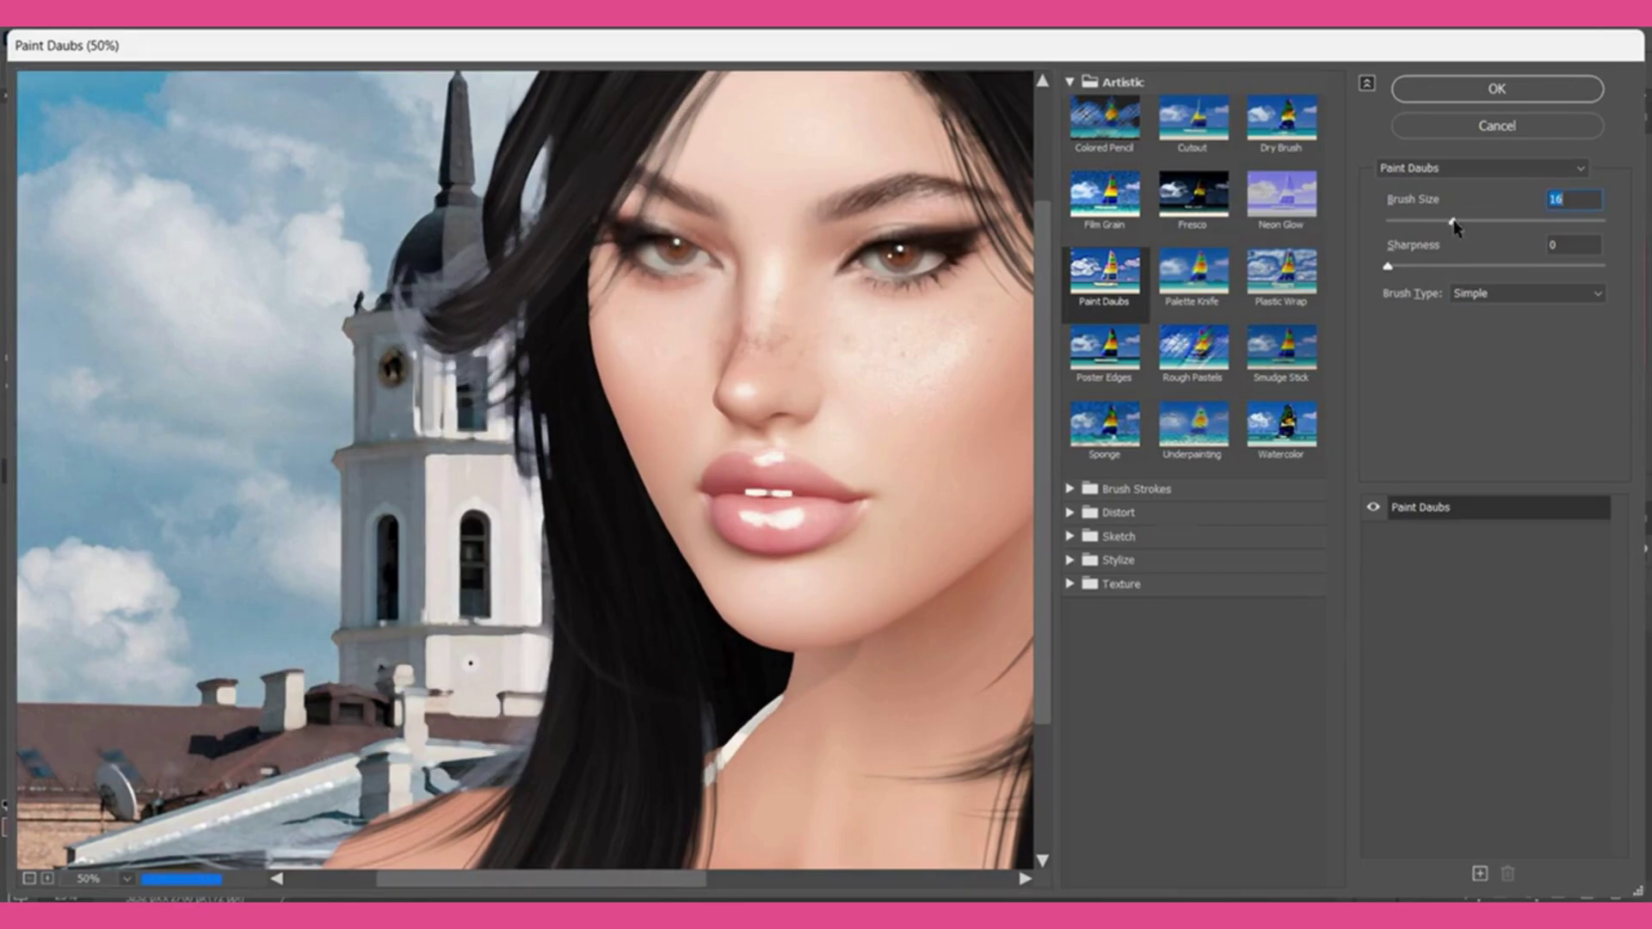
click(1440, 221)
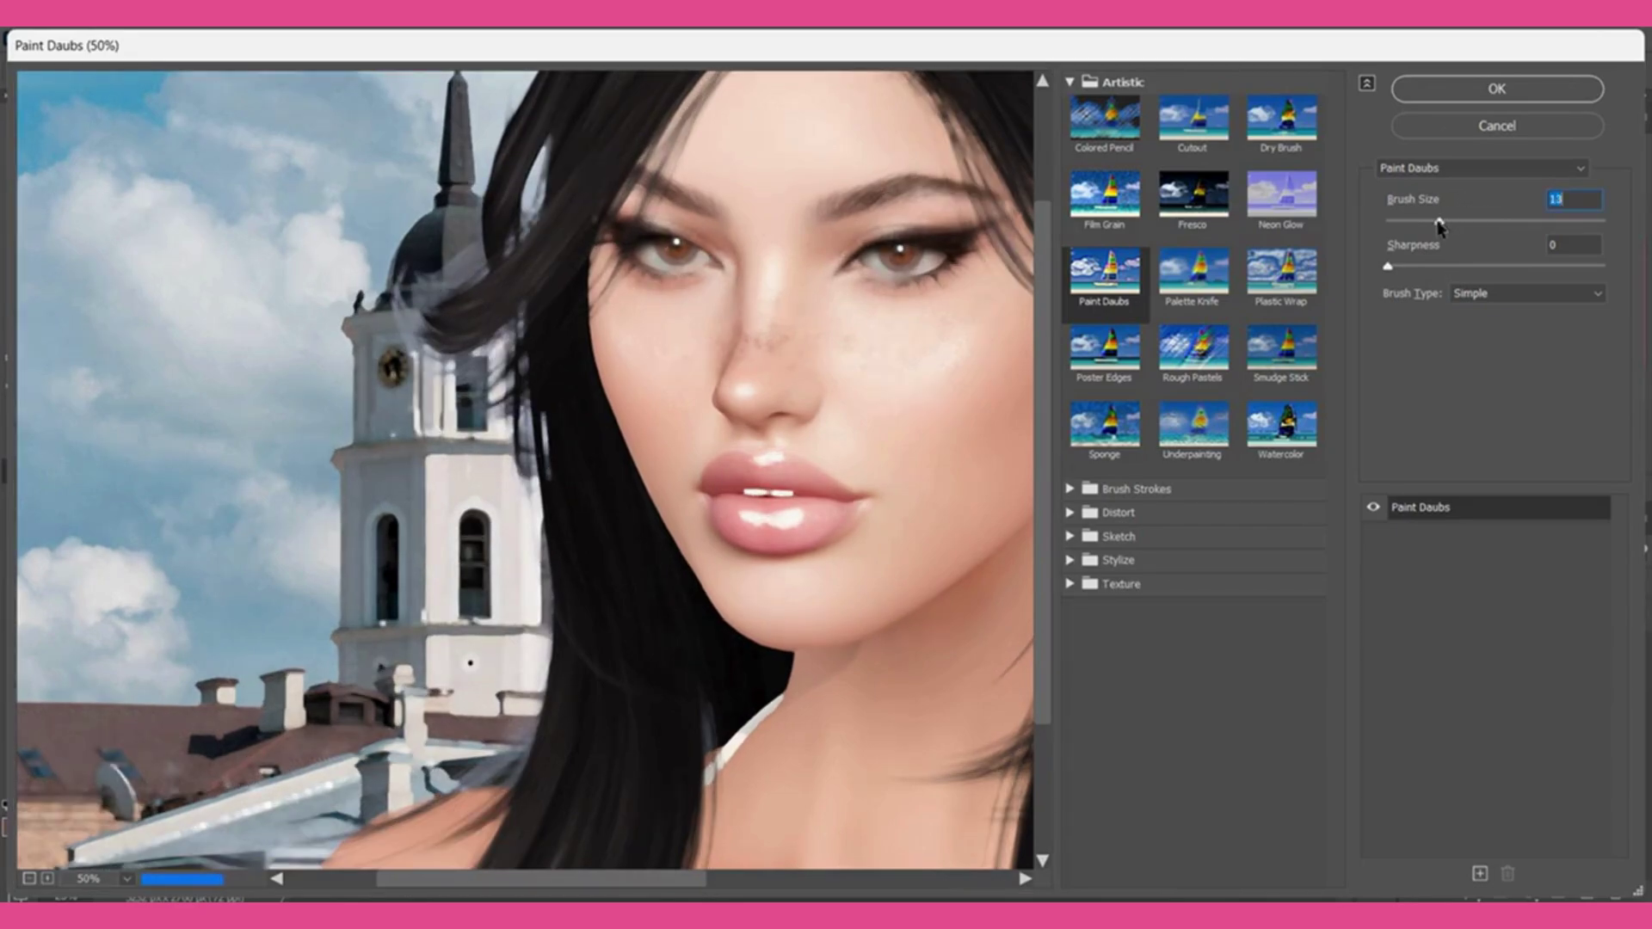
click(1466, 89)
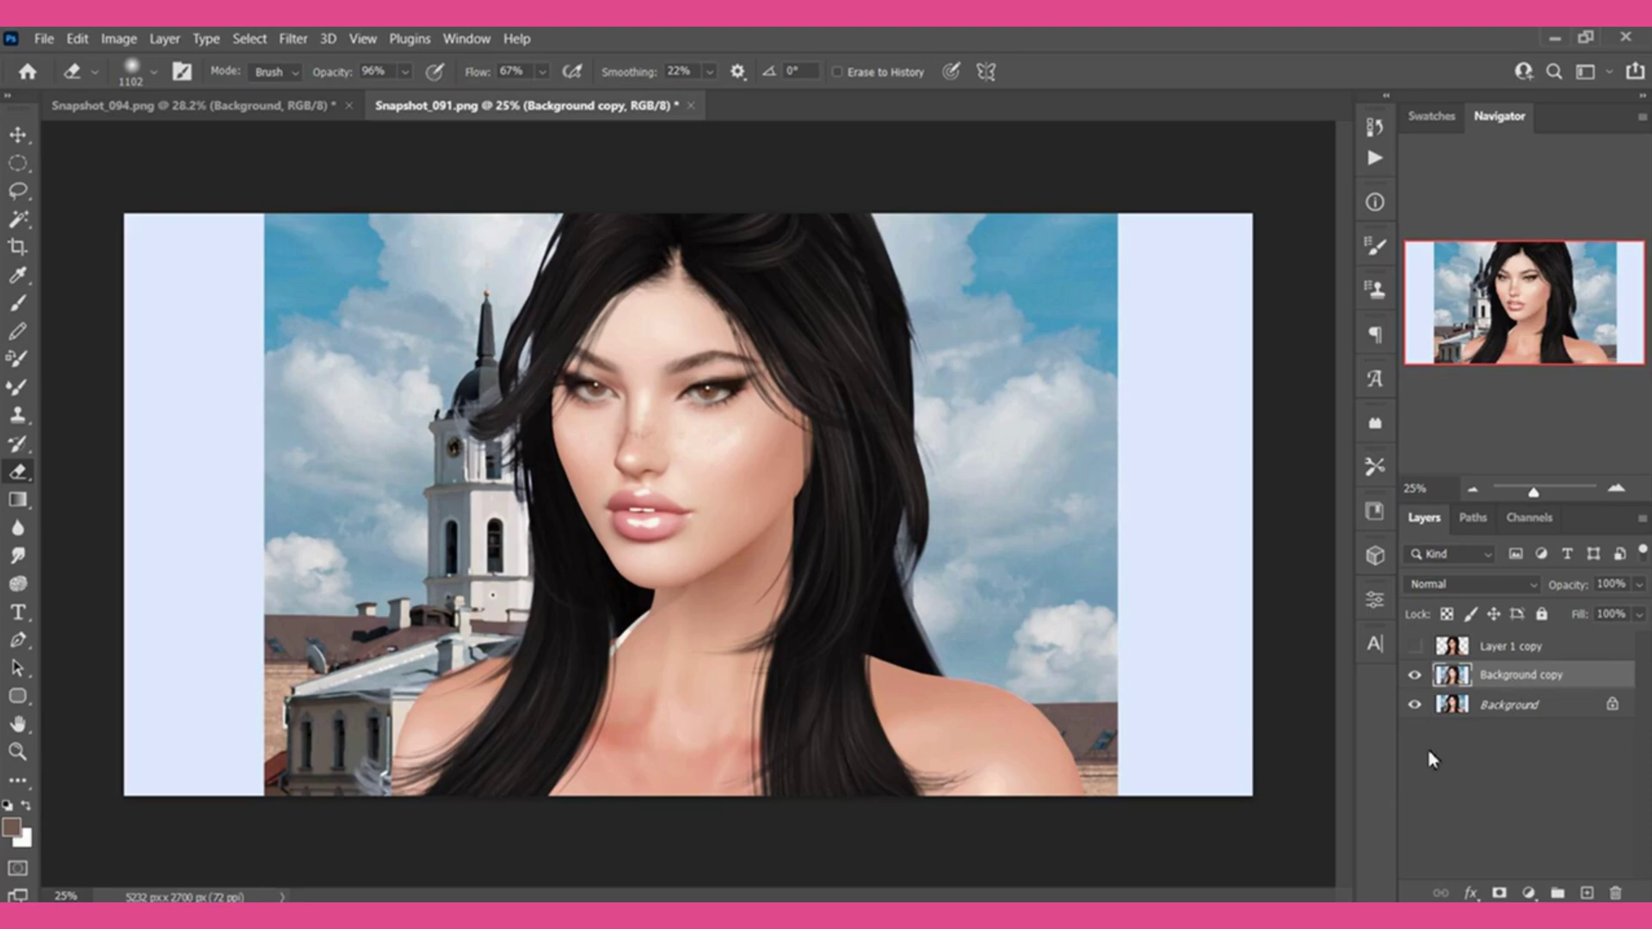
Apply Lens Blur with Radius 46, Blade Curvature 31 and Noise Amount 1.
click(292, 38)
mouse_move(307, 297)
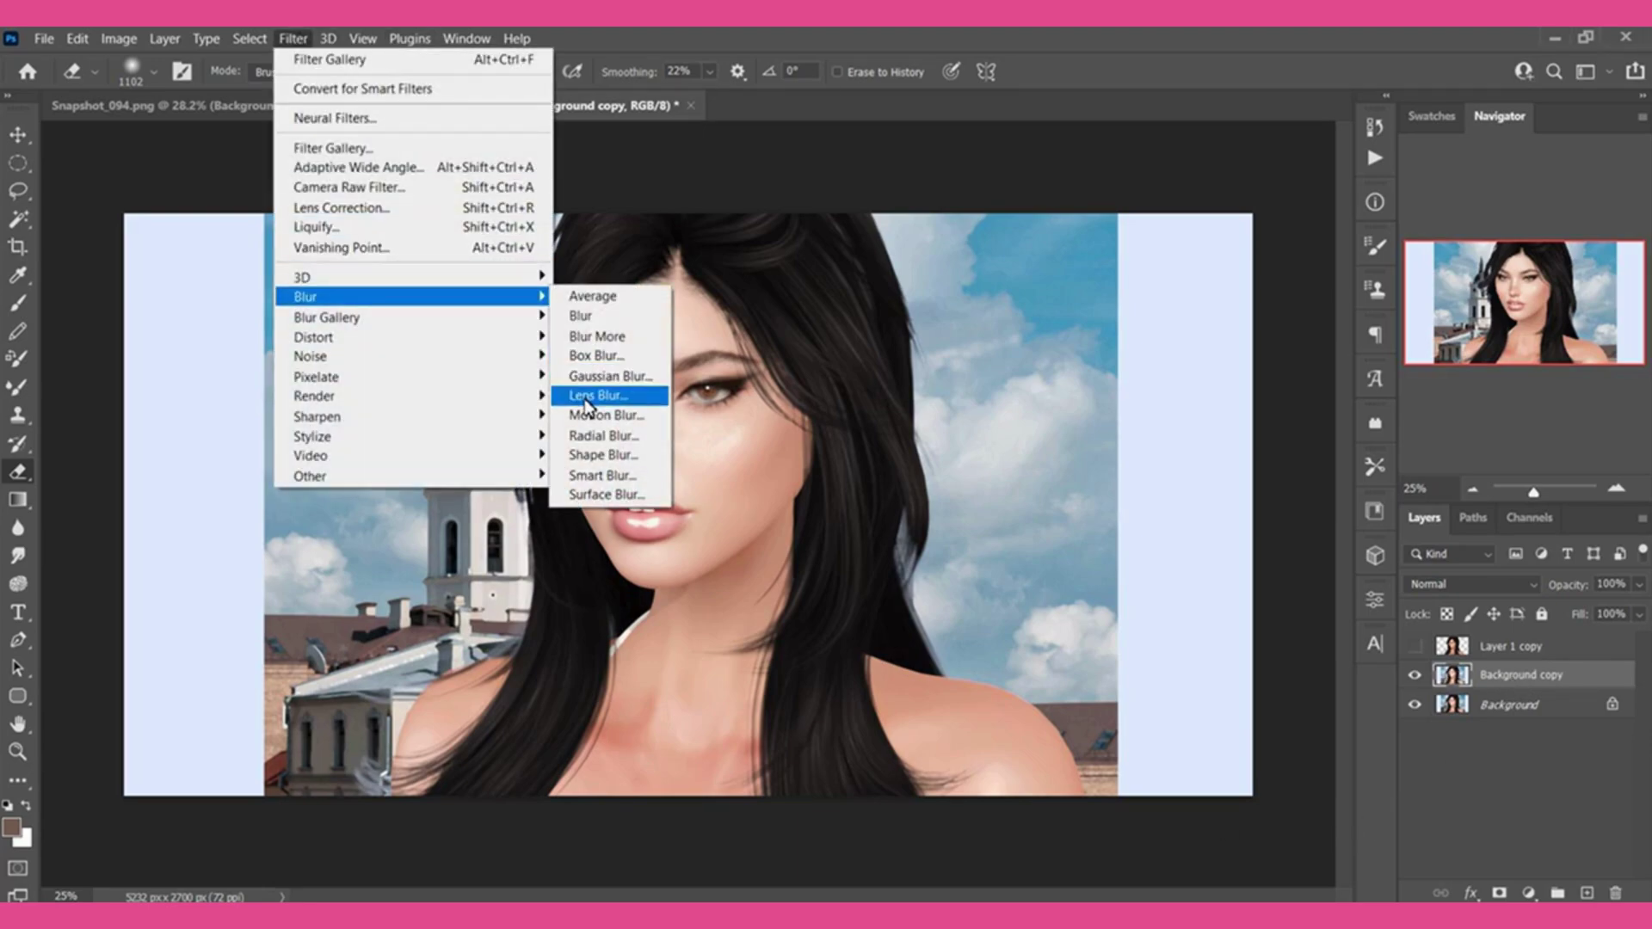
click(588, 395)
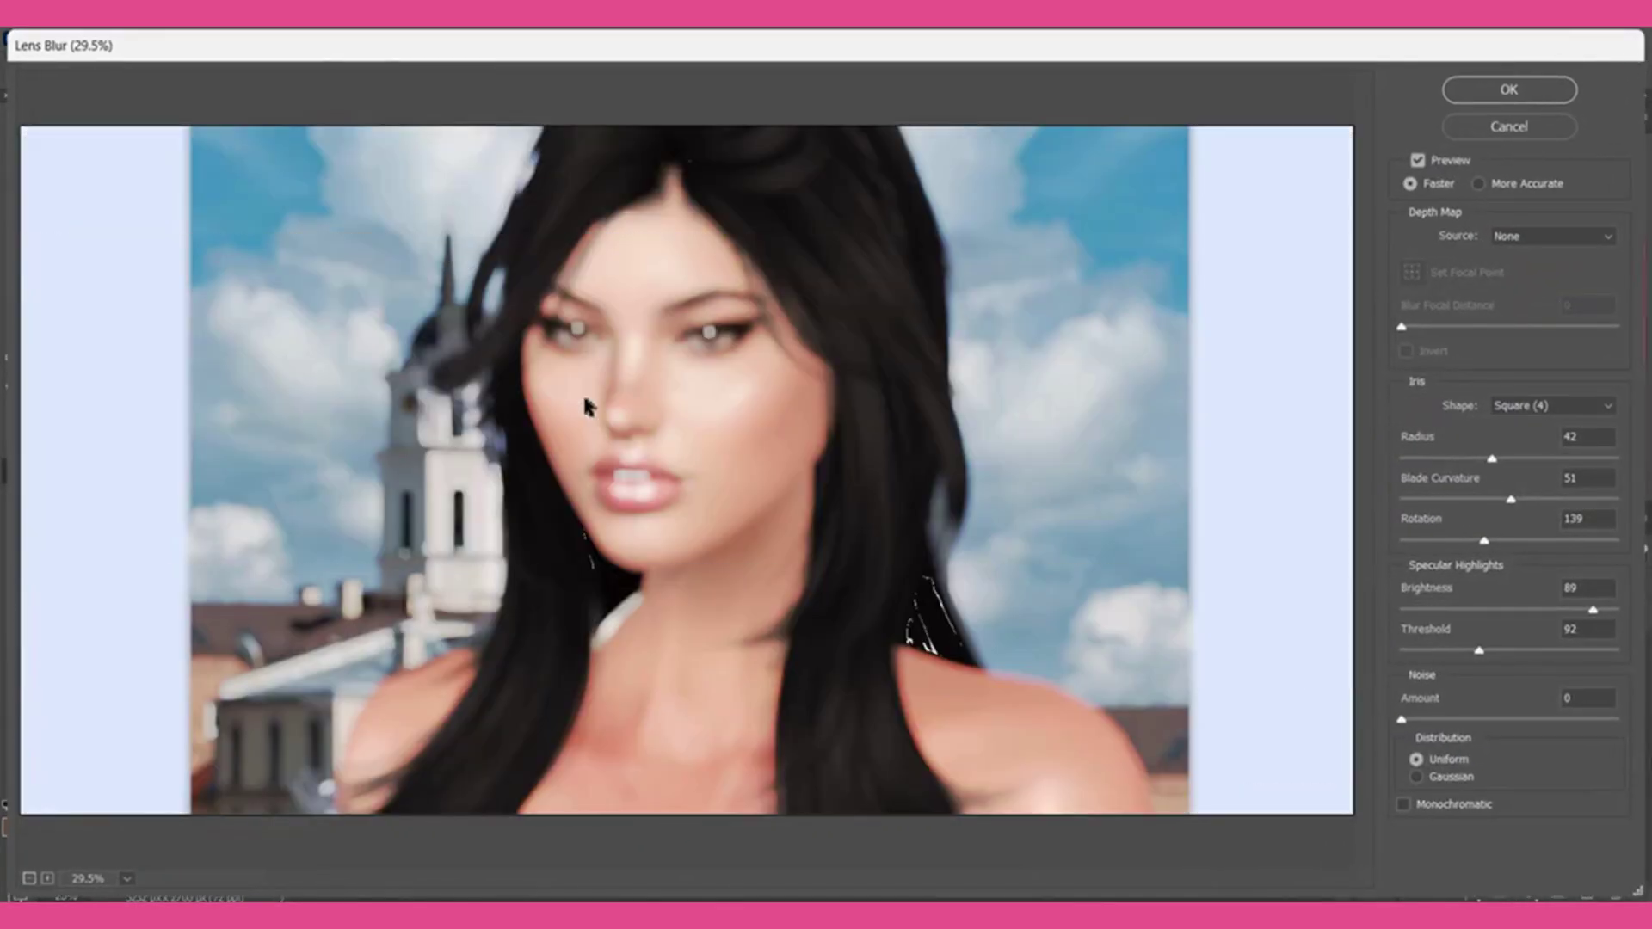
mouse_move(1492, 459)
mouse_down()
mouse_move(1467, 459)
mouse_move(1501, 458)
mouse_move(1467, 499)
mouse_up()
drag(1520, 697, 1522, 697)
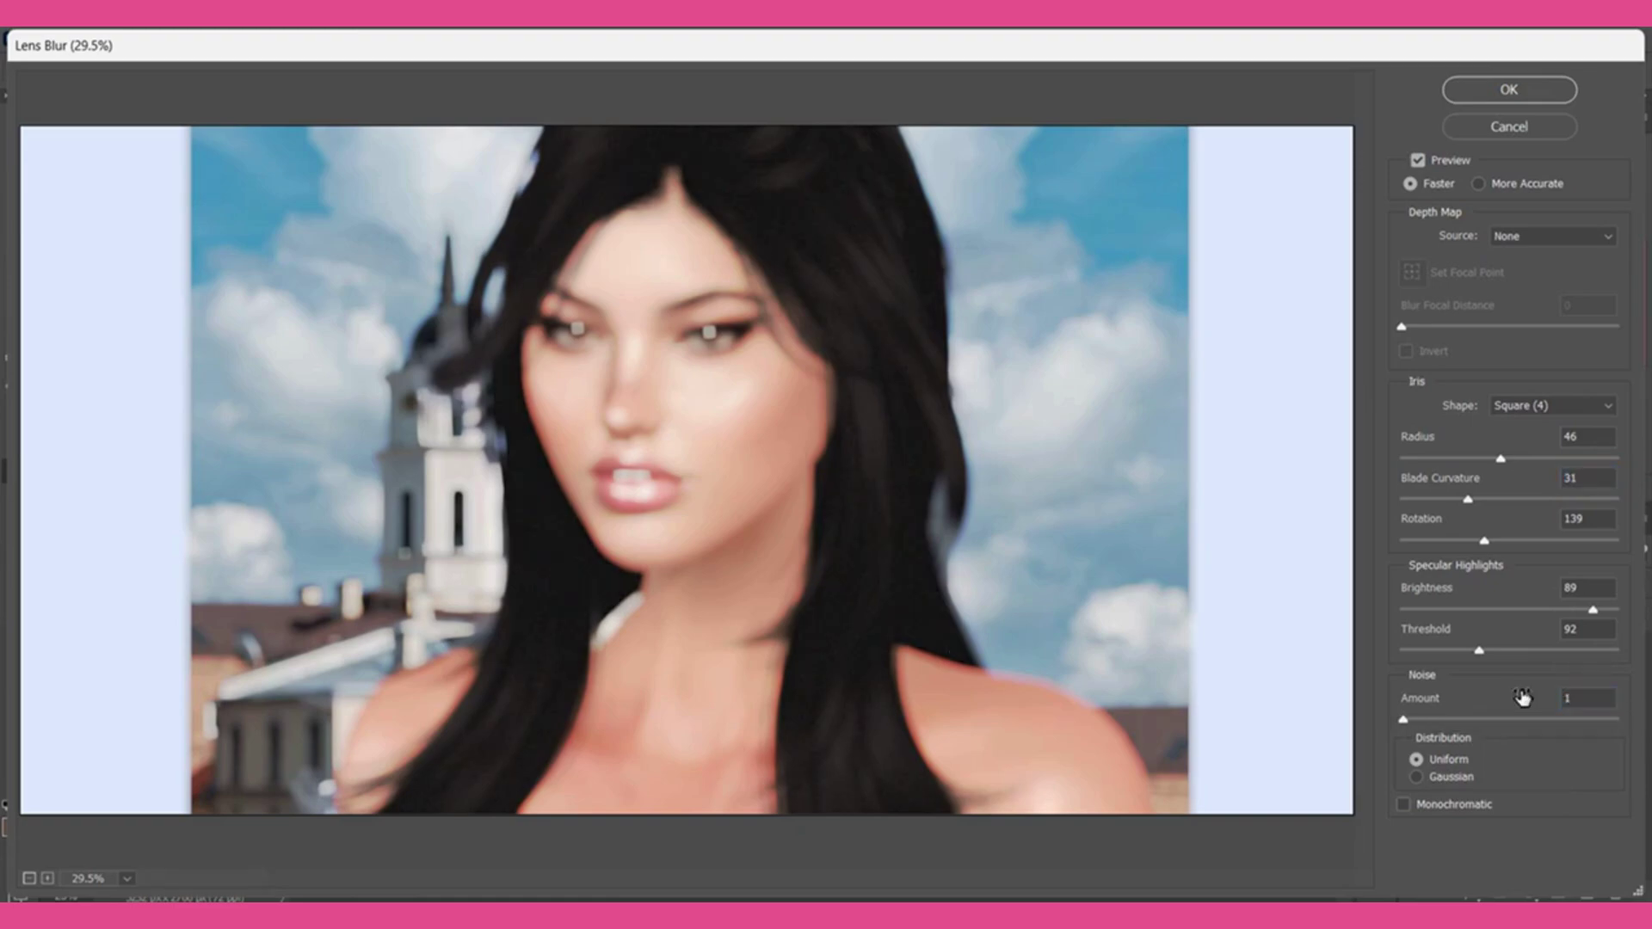
click(1501, 91)
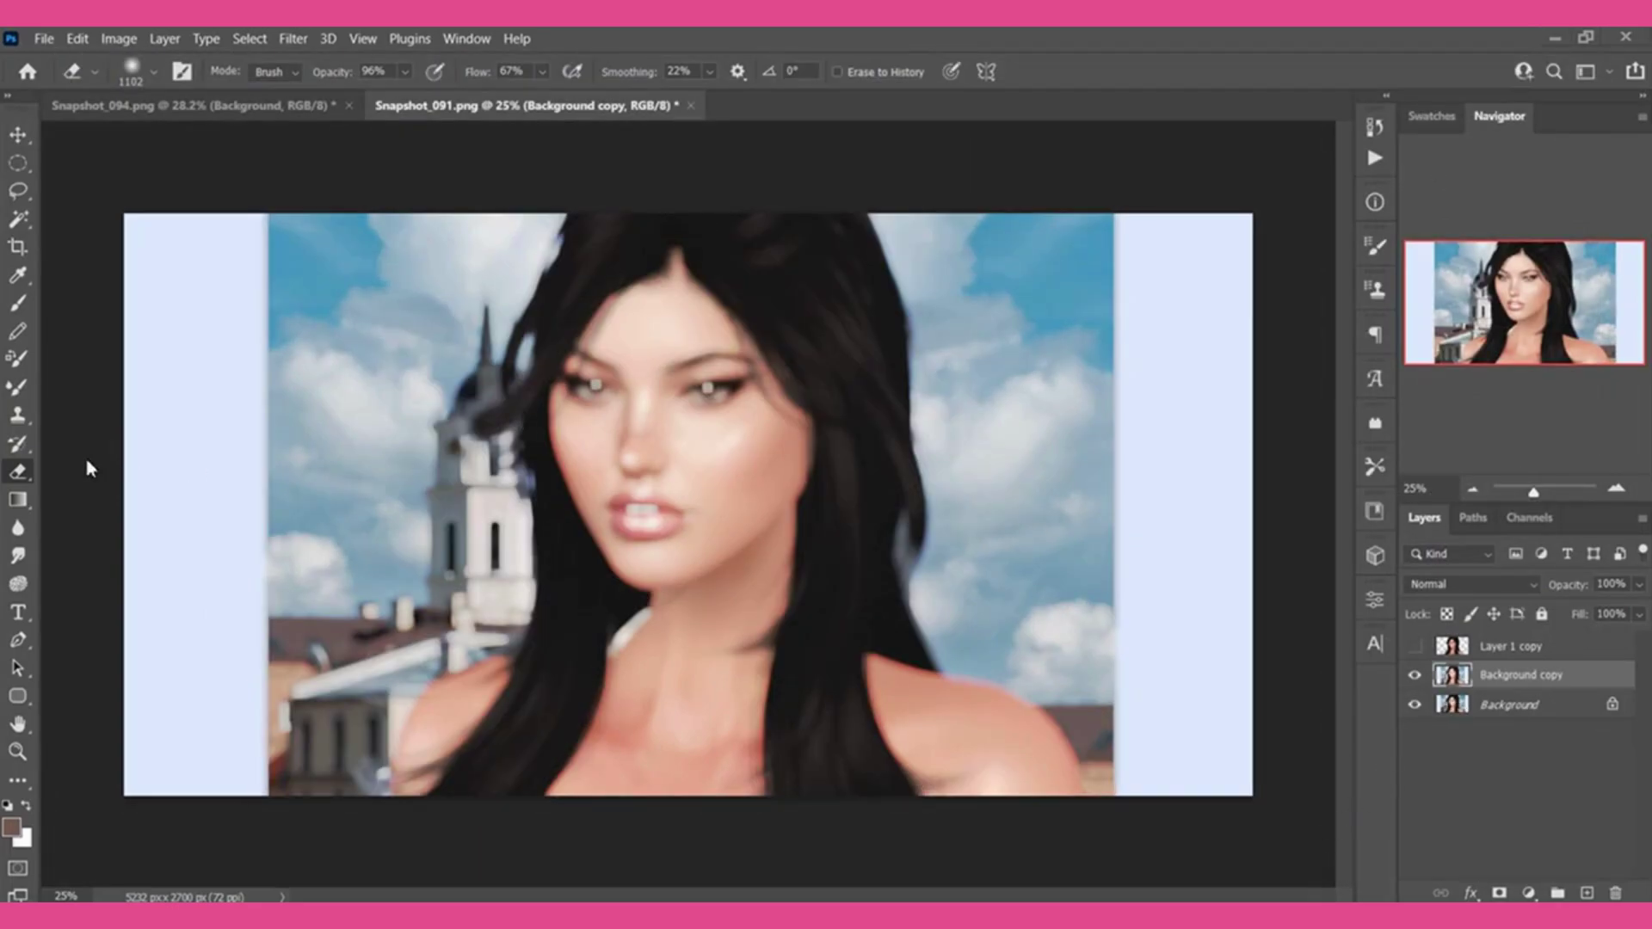
Erase the blur over the eye, neck and hair, and duplicate Layer 1 copy as Layer 1 copy 2.
mouse_move(714, 353)
mouse_down()
mouse_move(657, 431)
mouse_move(636, 525)
mouse_move(585, 482)
mouse_move(648, 621)
mouse_move(568, 774)
mouse_move(404, 740)
mouse_up()
mouse_move(740, 663)
mouse_down()
mouse_move(749, 783)
mouse_move(757, 732)
mouse_up()
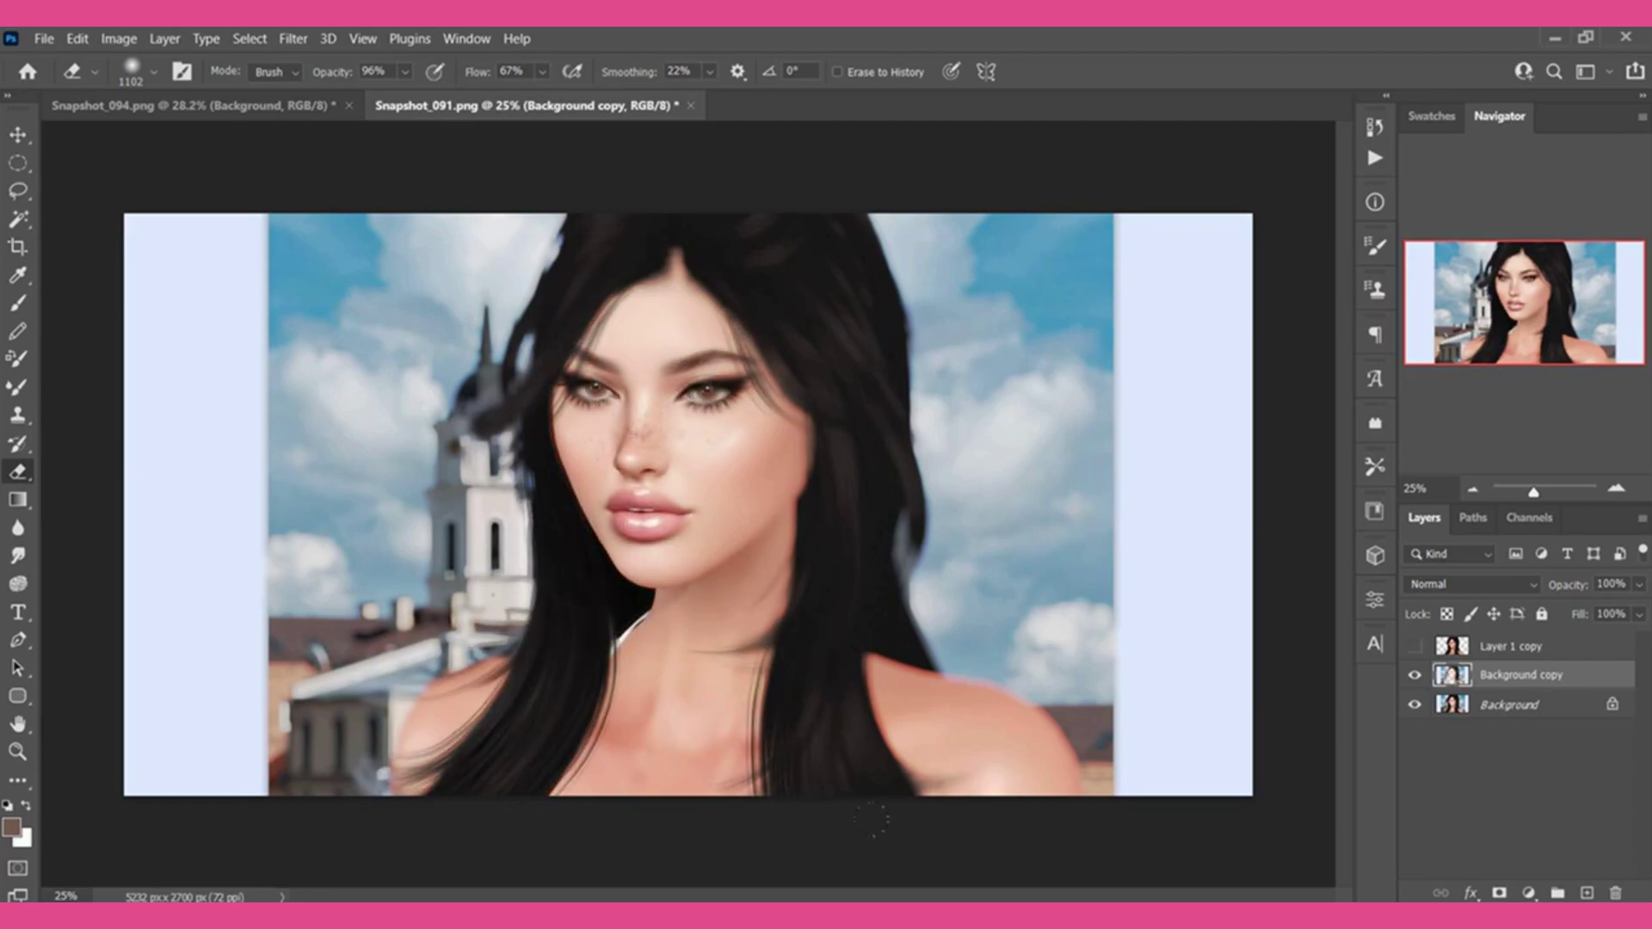
mouse_move(870, 819)
mouse_down()
mouse_move(886, 663)
mouse_move(790, 439)
mouse_up()
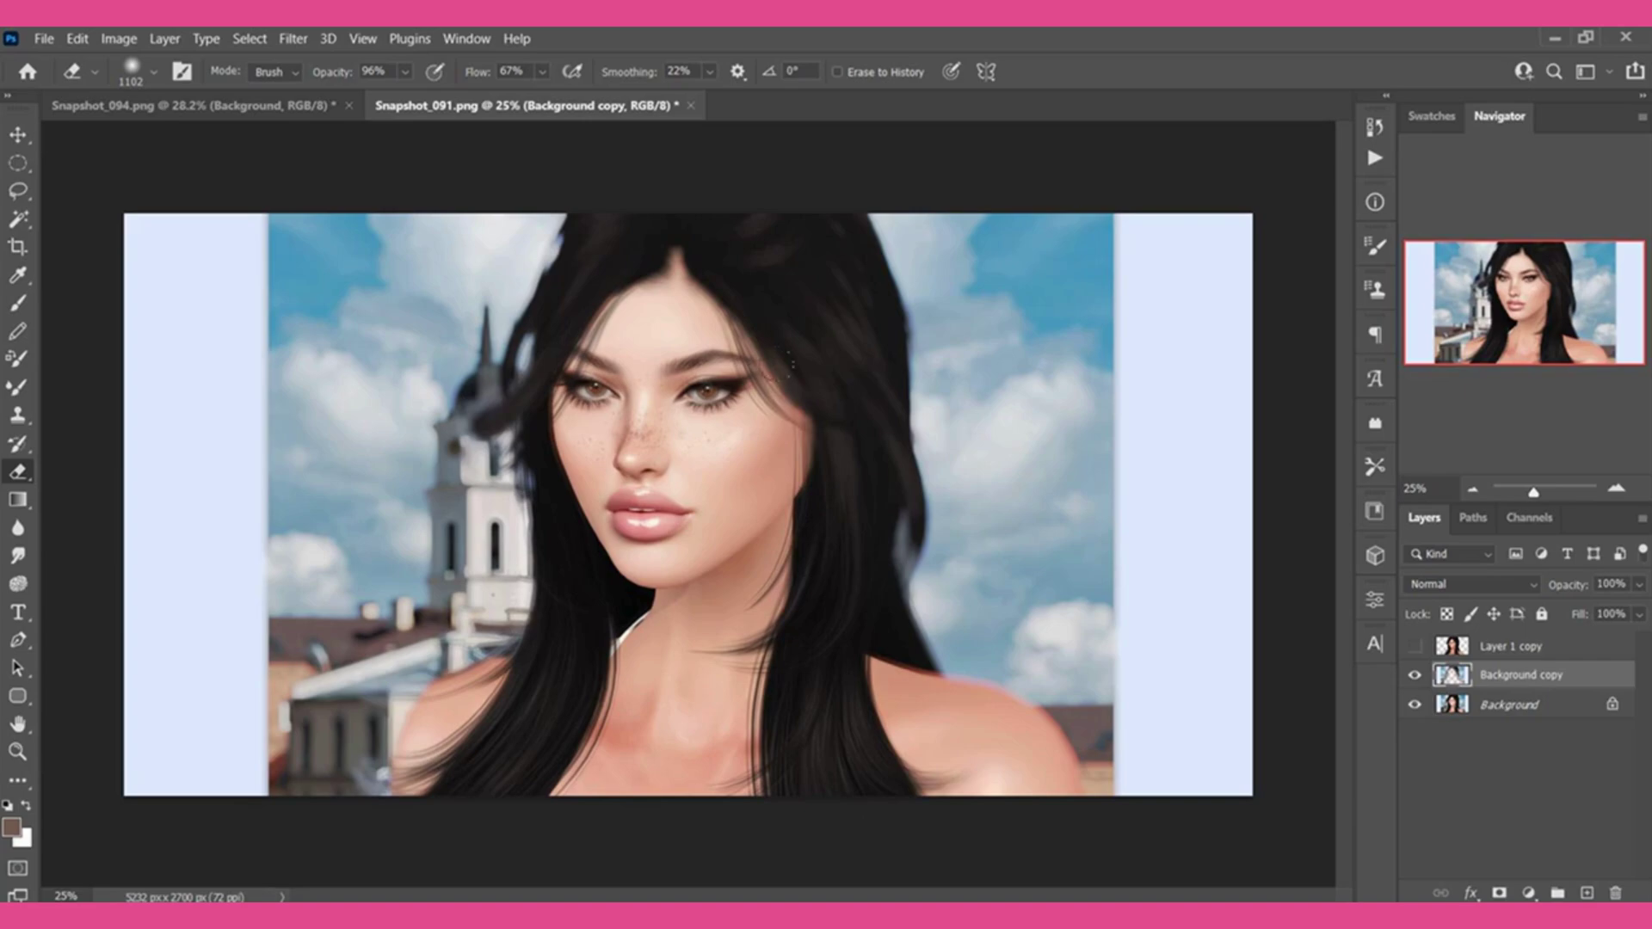
drag(723, 336, 796, 456)
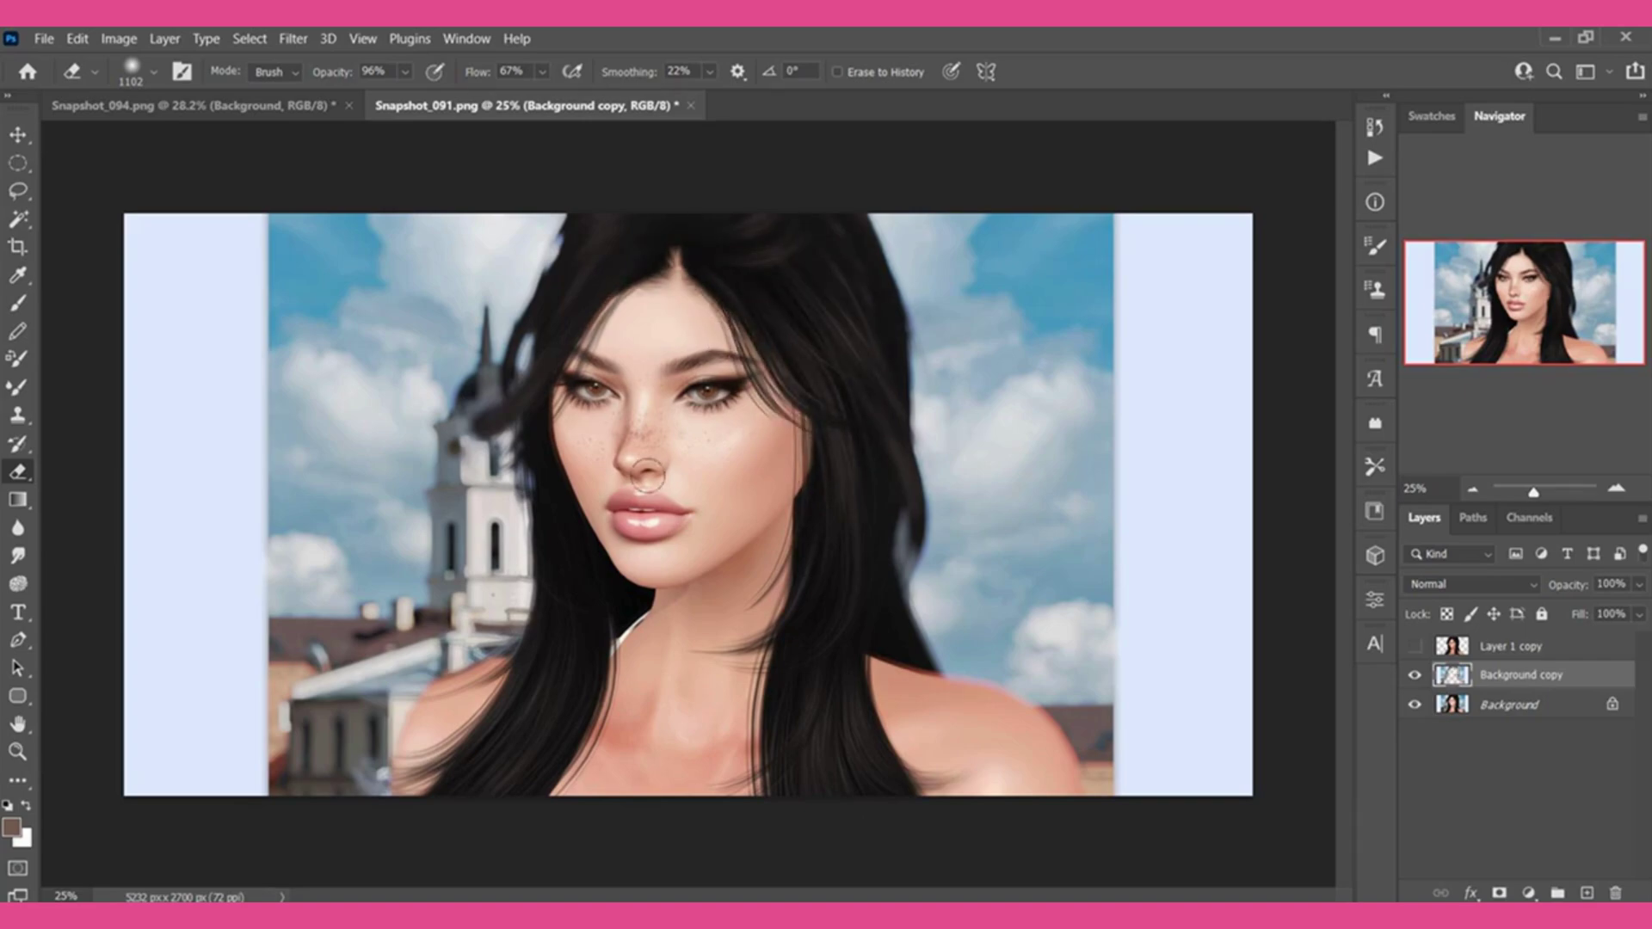
drag(525, 344, 546, 258)
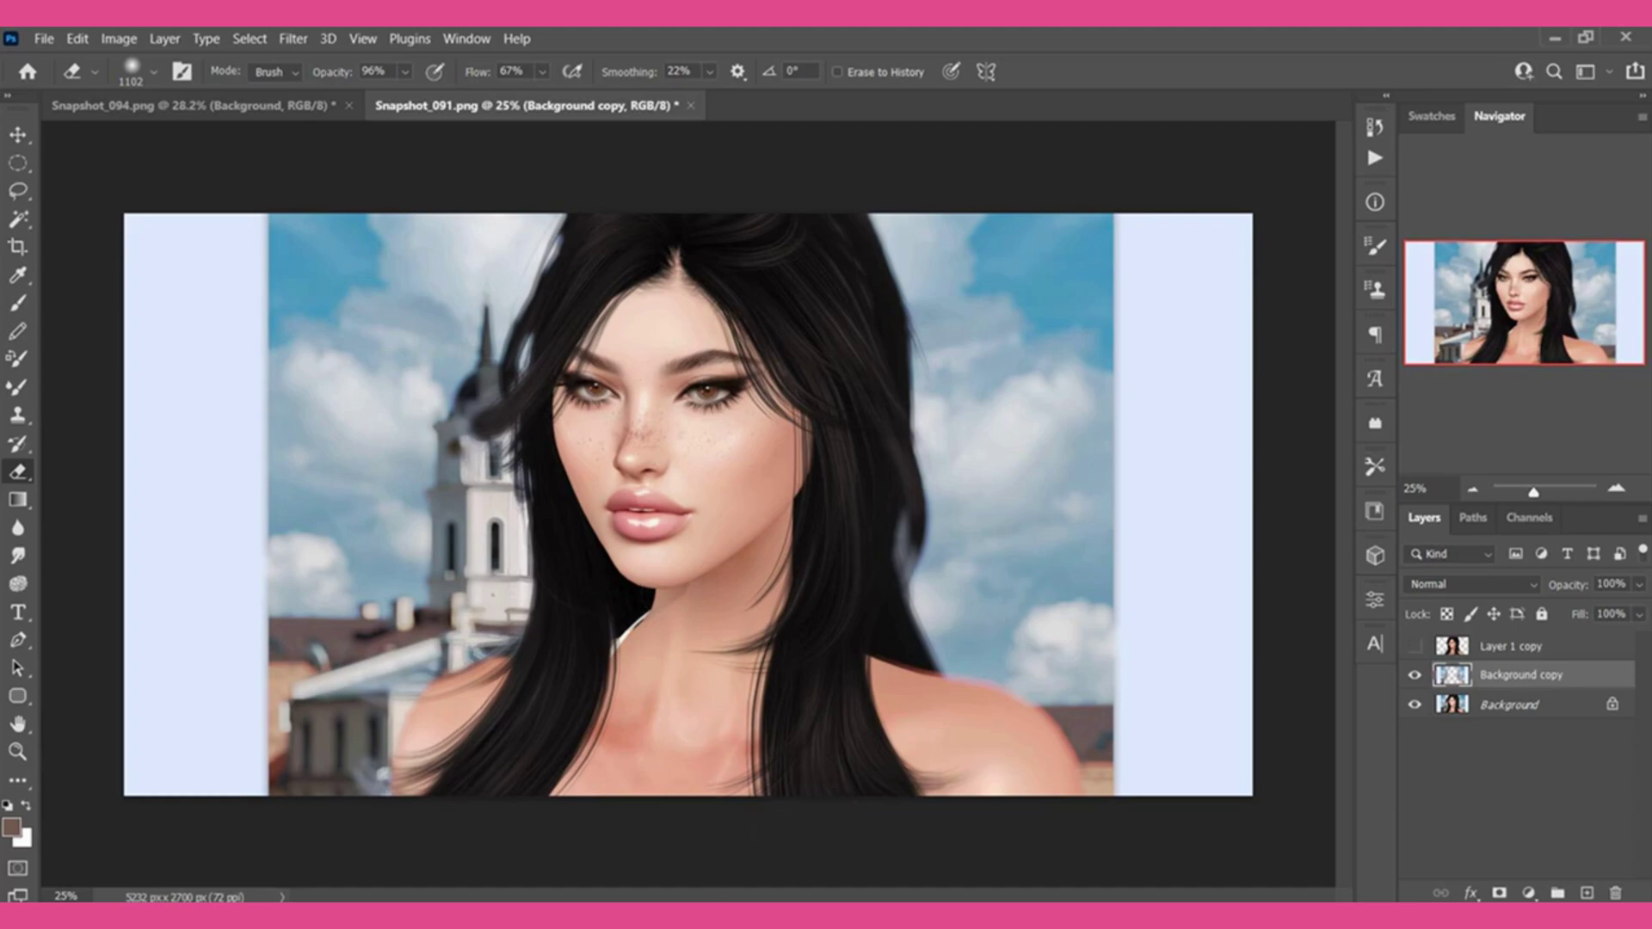
drag(938, 812, 886, 786)
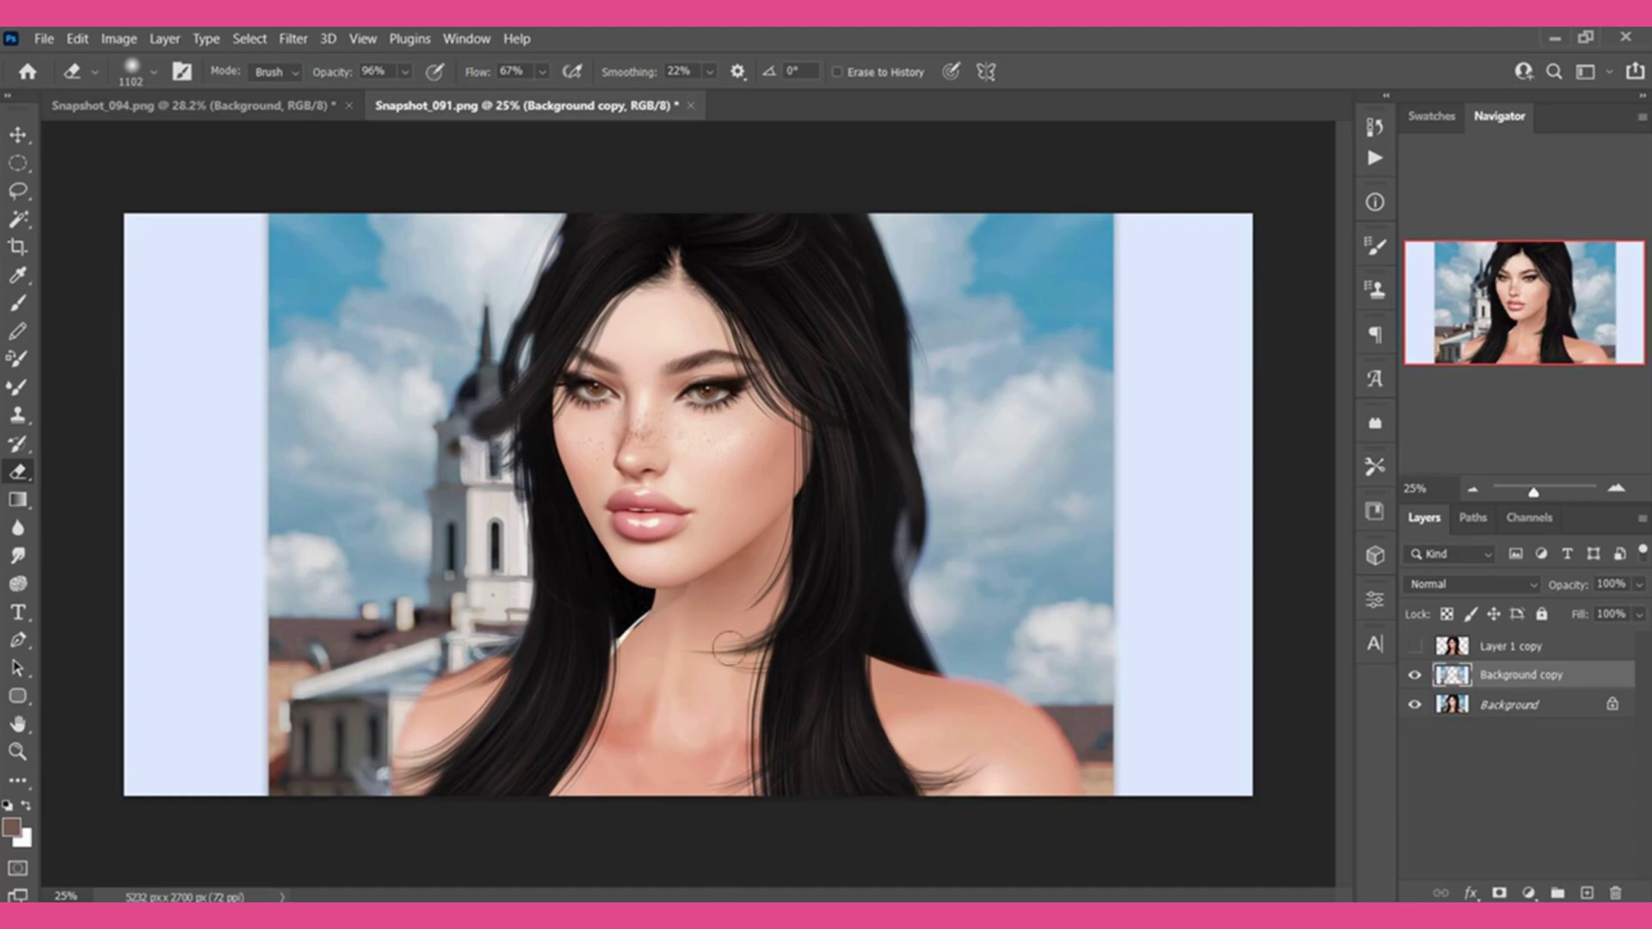
drag(1558, 648, 1588, 893)
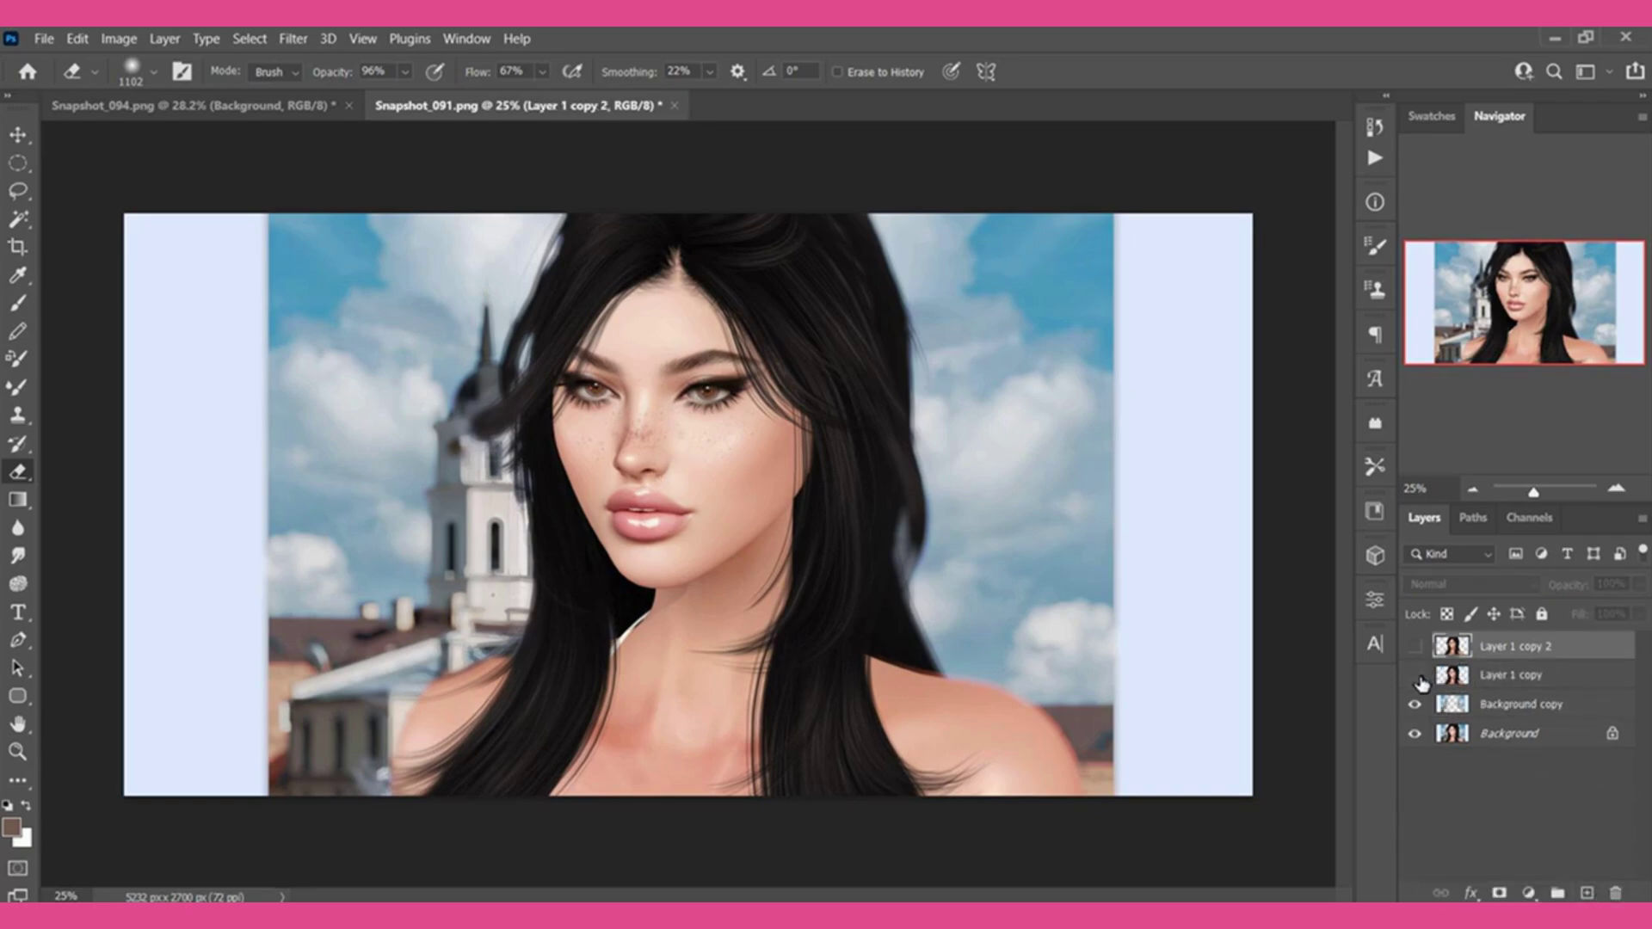
Erase Layer 1 copy over the neck and hair edges, then merge visible with Ctrl+Shift+E.
click(1414, 675)
click(1510, 675)
drag(694, 730, 447, 740)
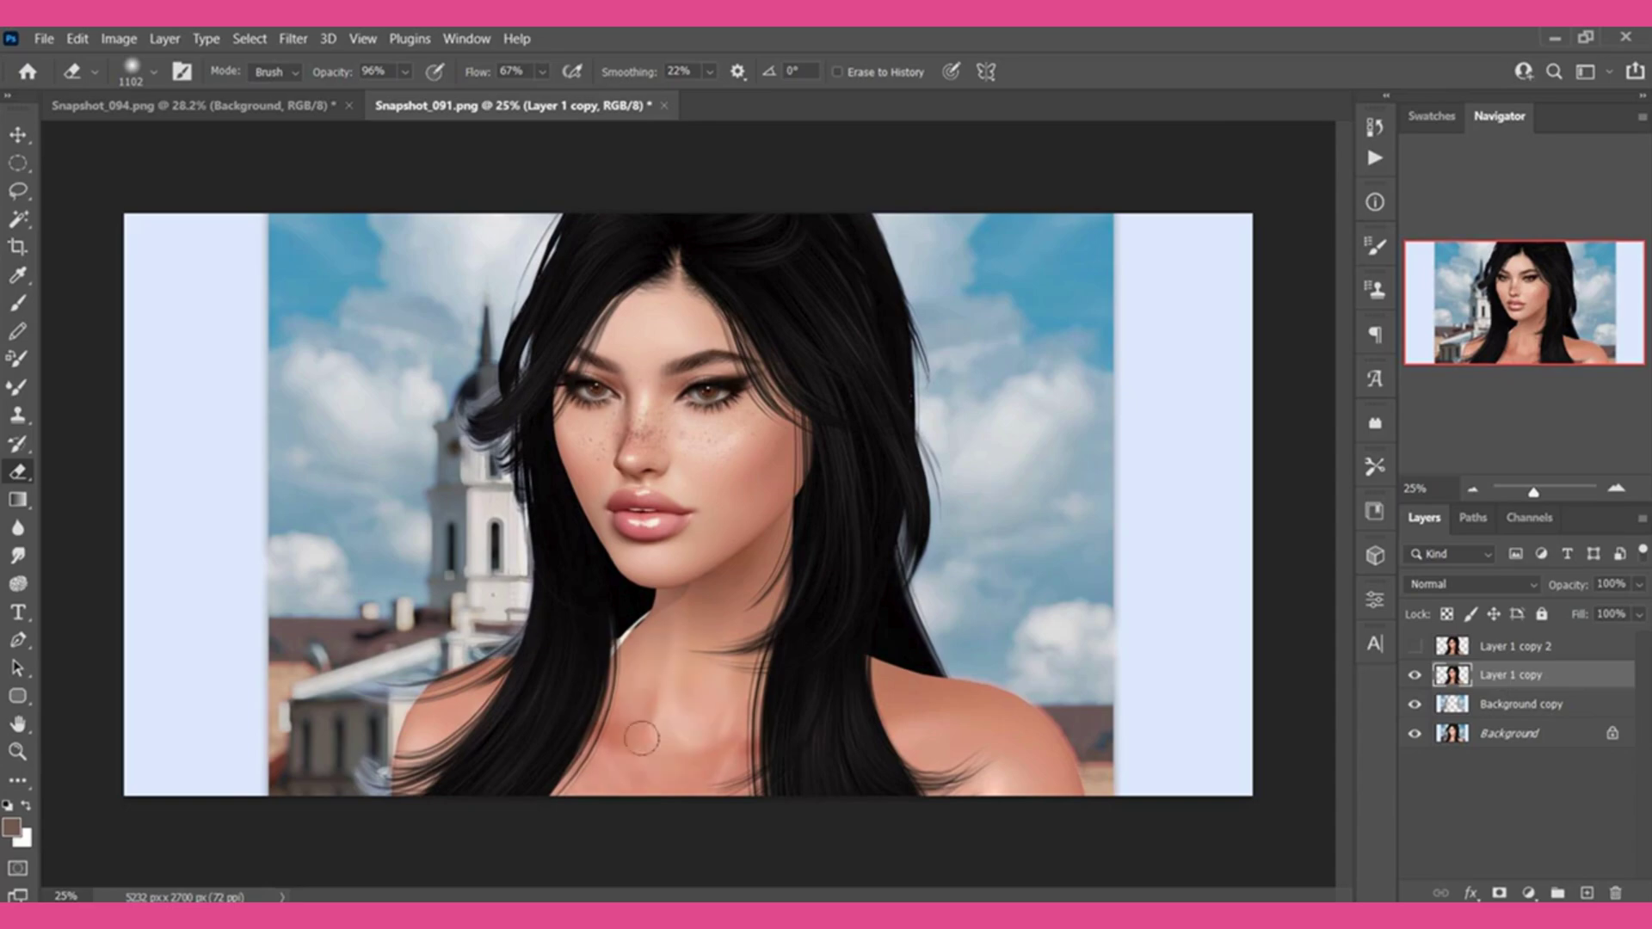
mouse_move(671, 737)
mouse_down()
mouse_move(800, 763)
mouse_move(1024, 714)
mouse_move(940, 308)
mouse_move(886, 219)
mouse_up()
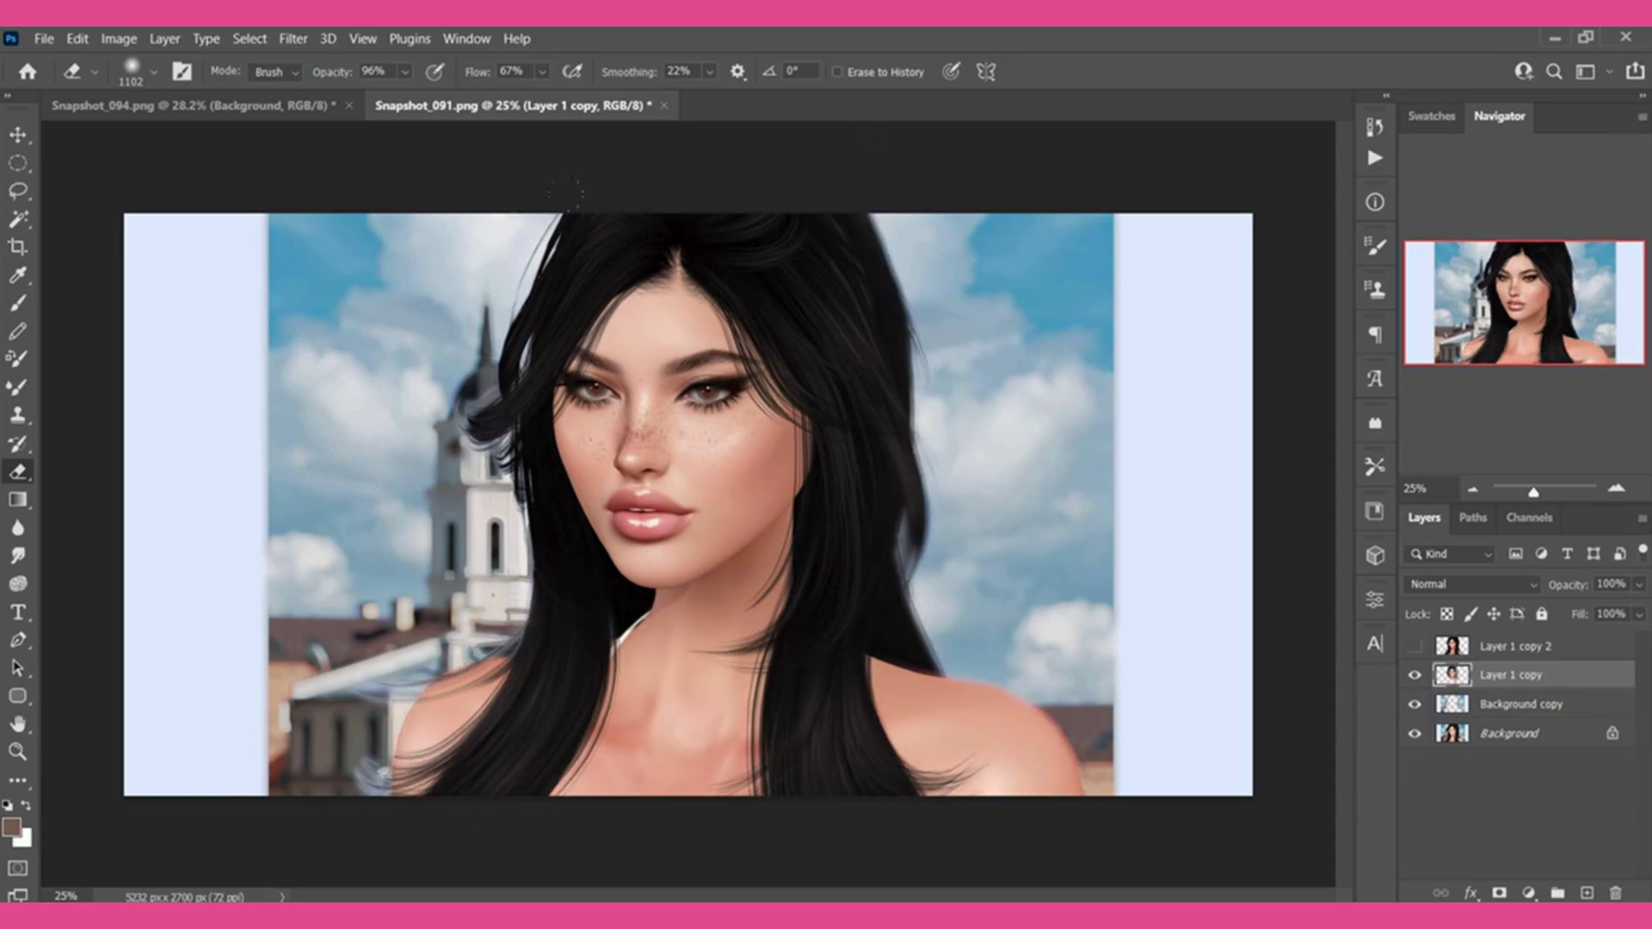
drag(501, 244, 418, 466)
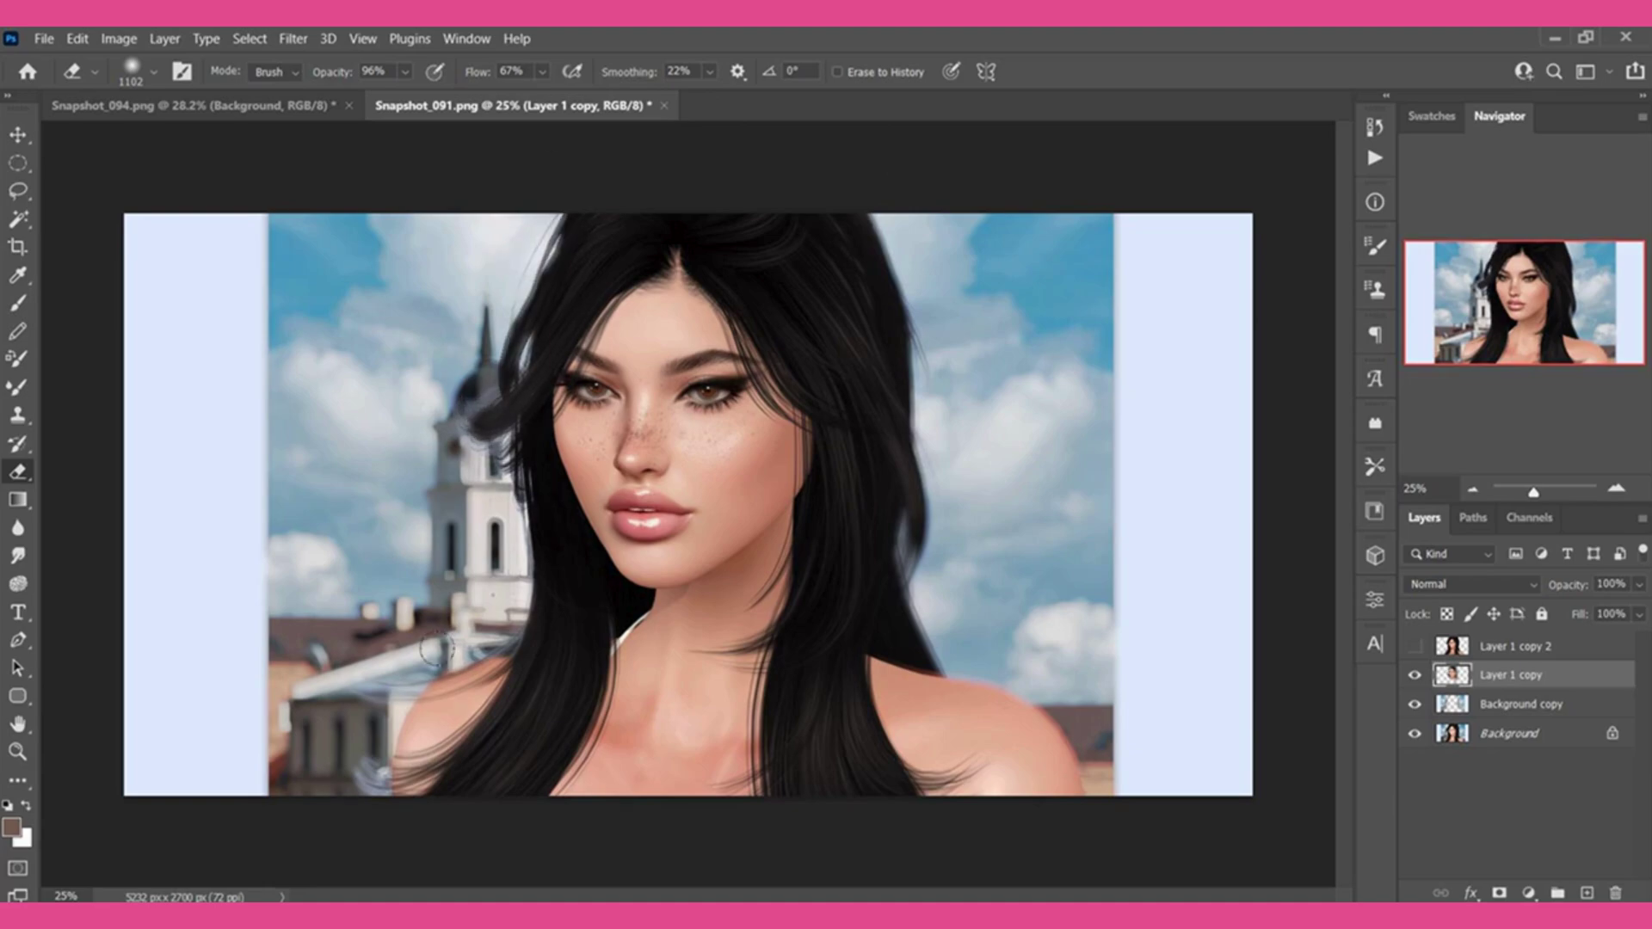
drag(435, 648, 378, 870)
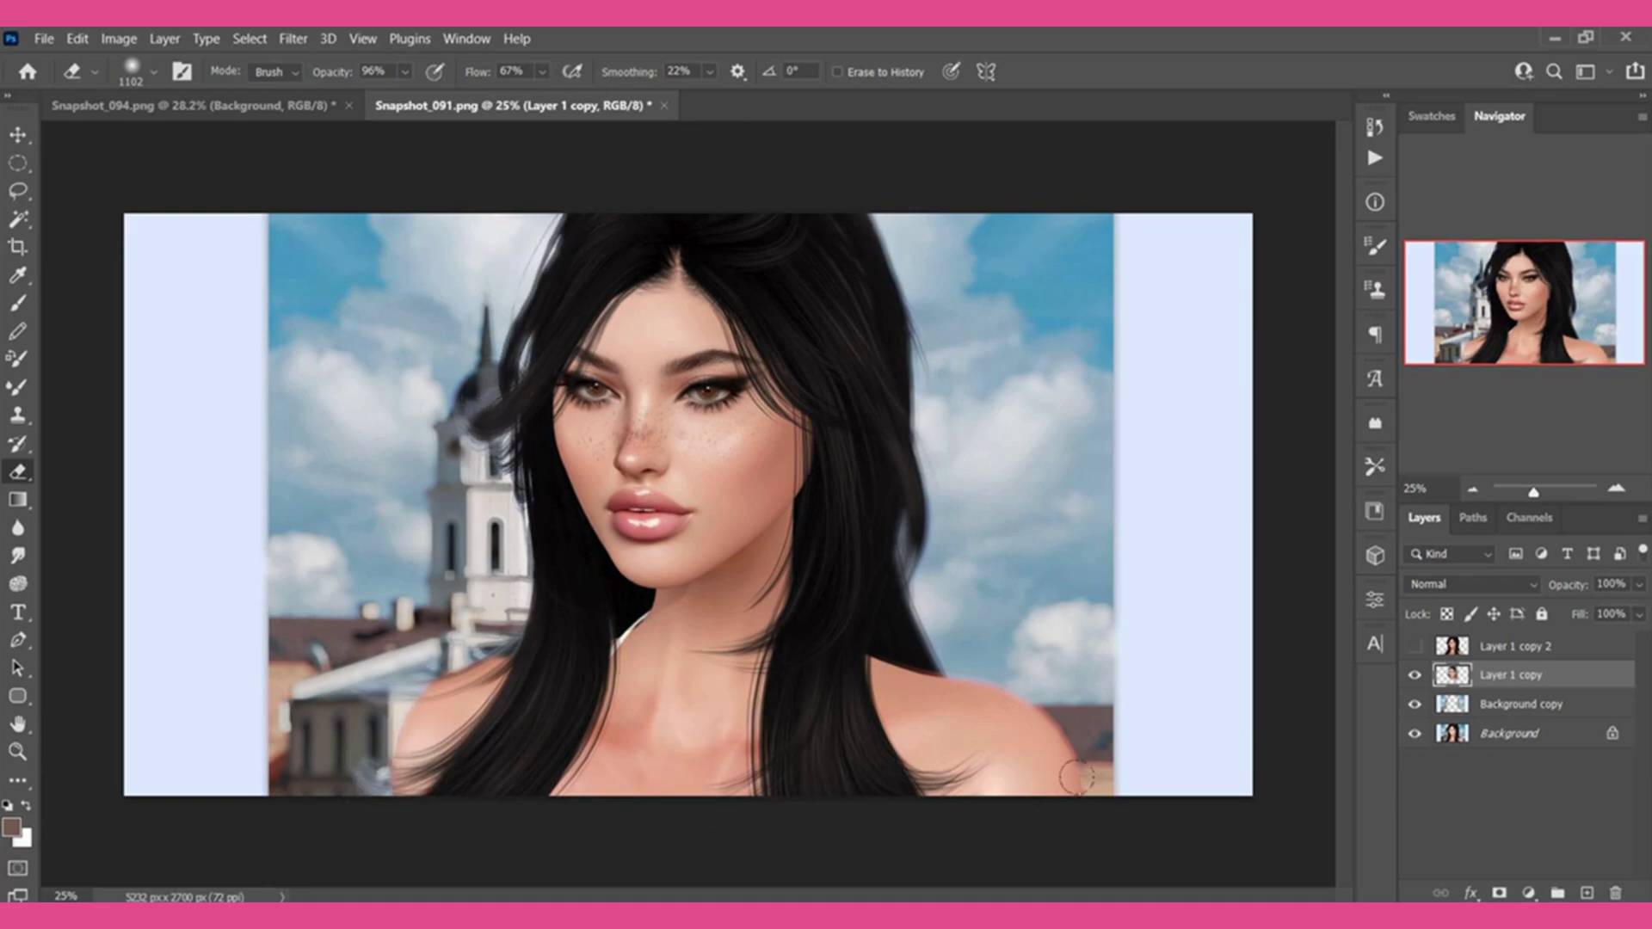
click(1428, 678)
key(ctrl+shift+e)
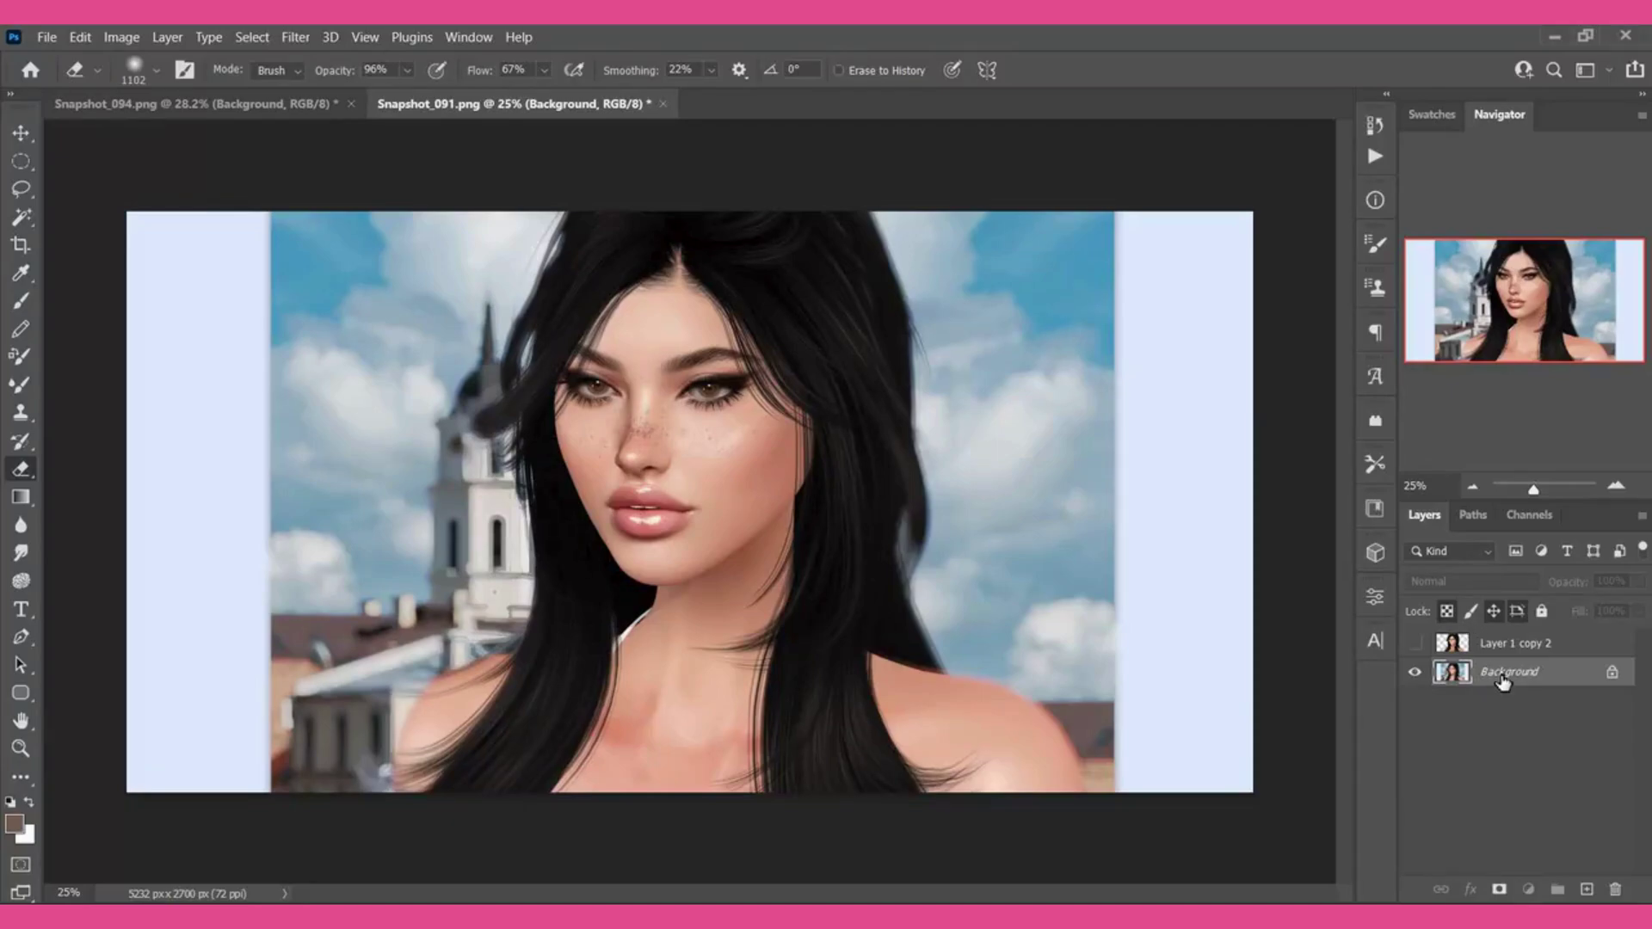
Duplicate the Background layer and apply a 9.4-pixel Gaussian Blur to the copy.
drag(1503, 681, 1594, 899)
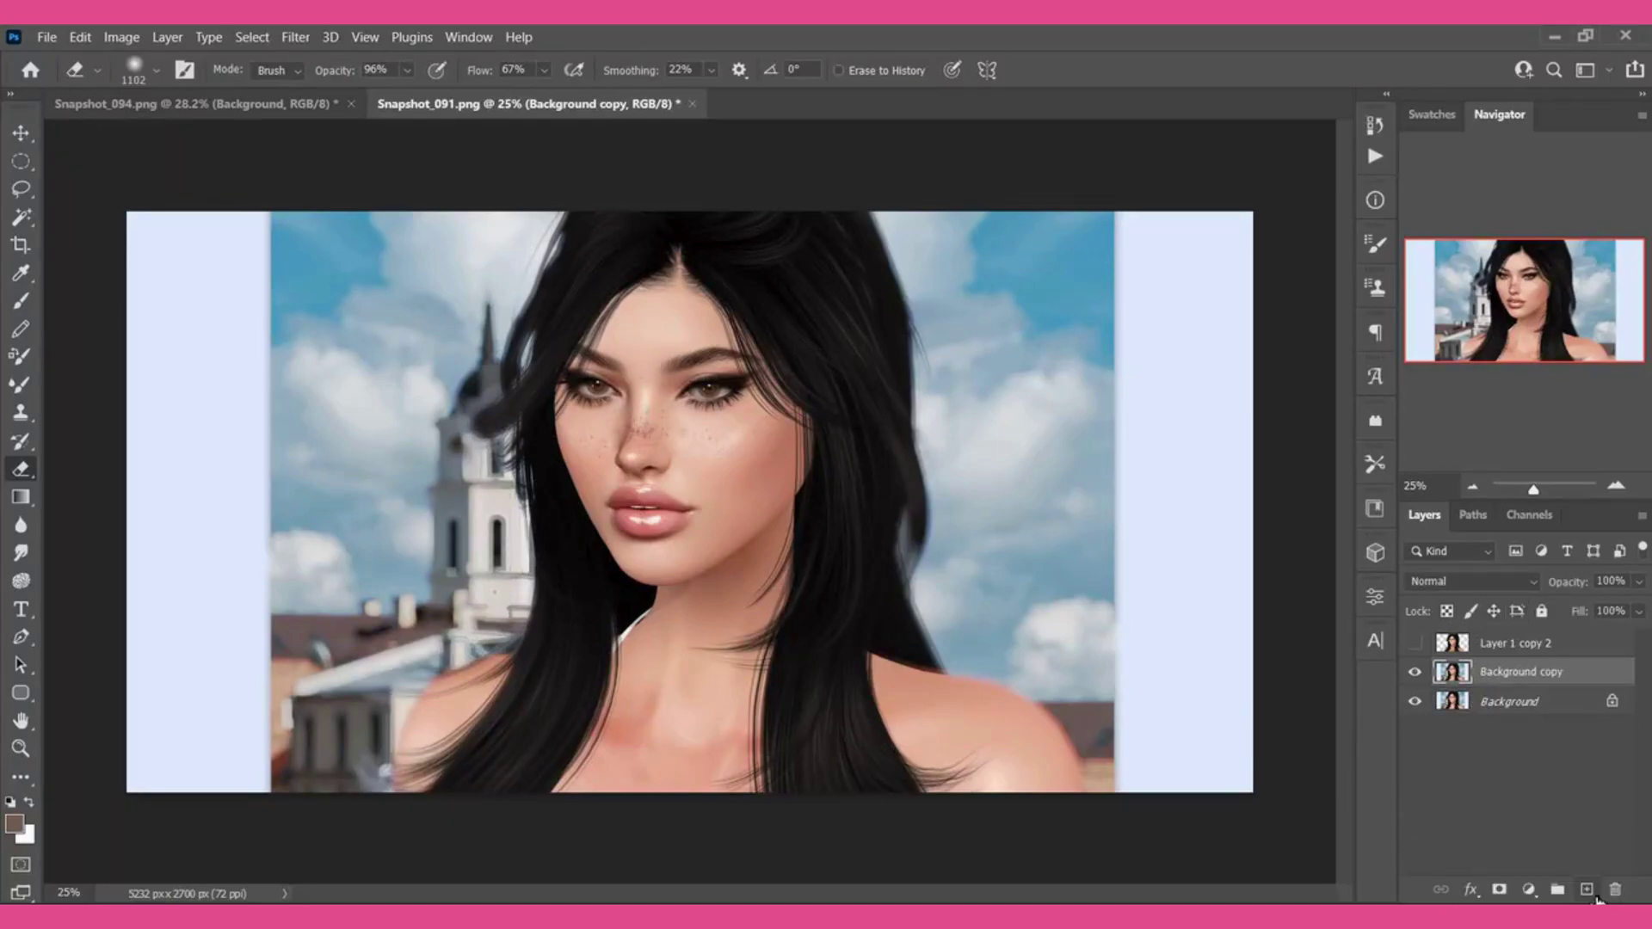
click(293, 37)
mouse_move(307, 294)
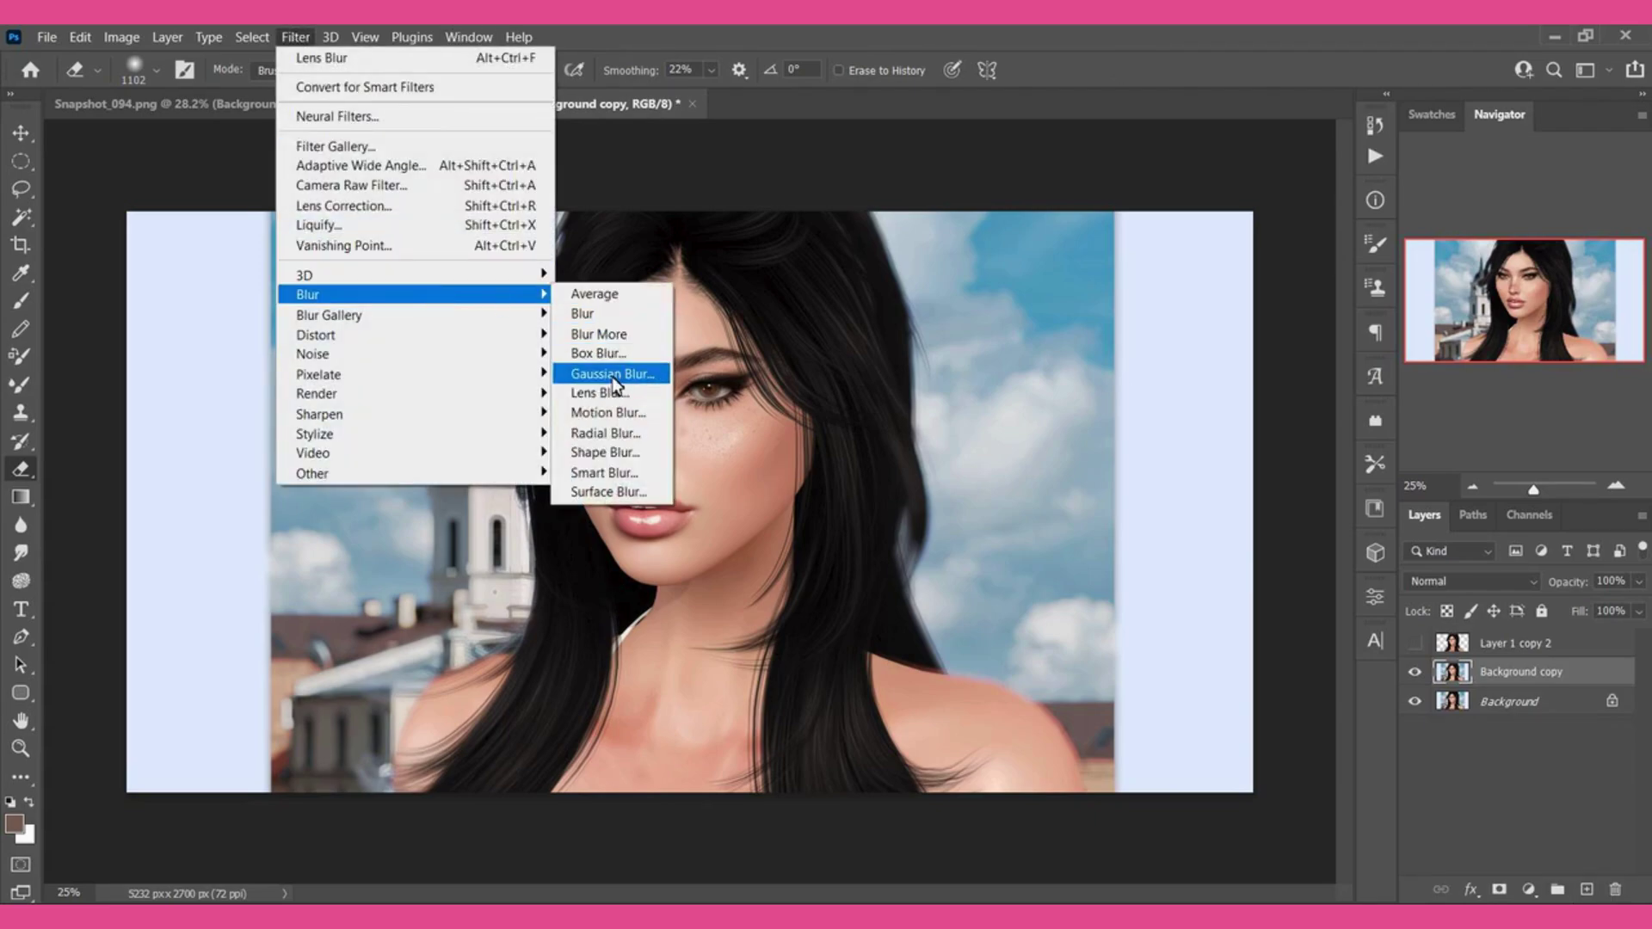
click(612, 375)
drag(1158, 493, 1126, 490)
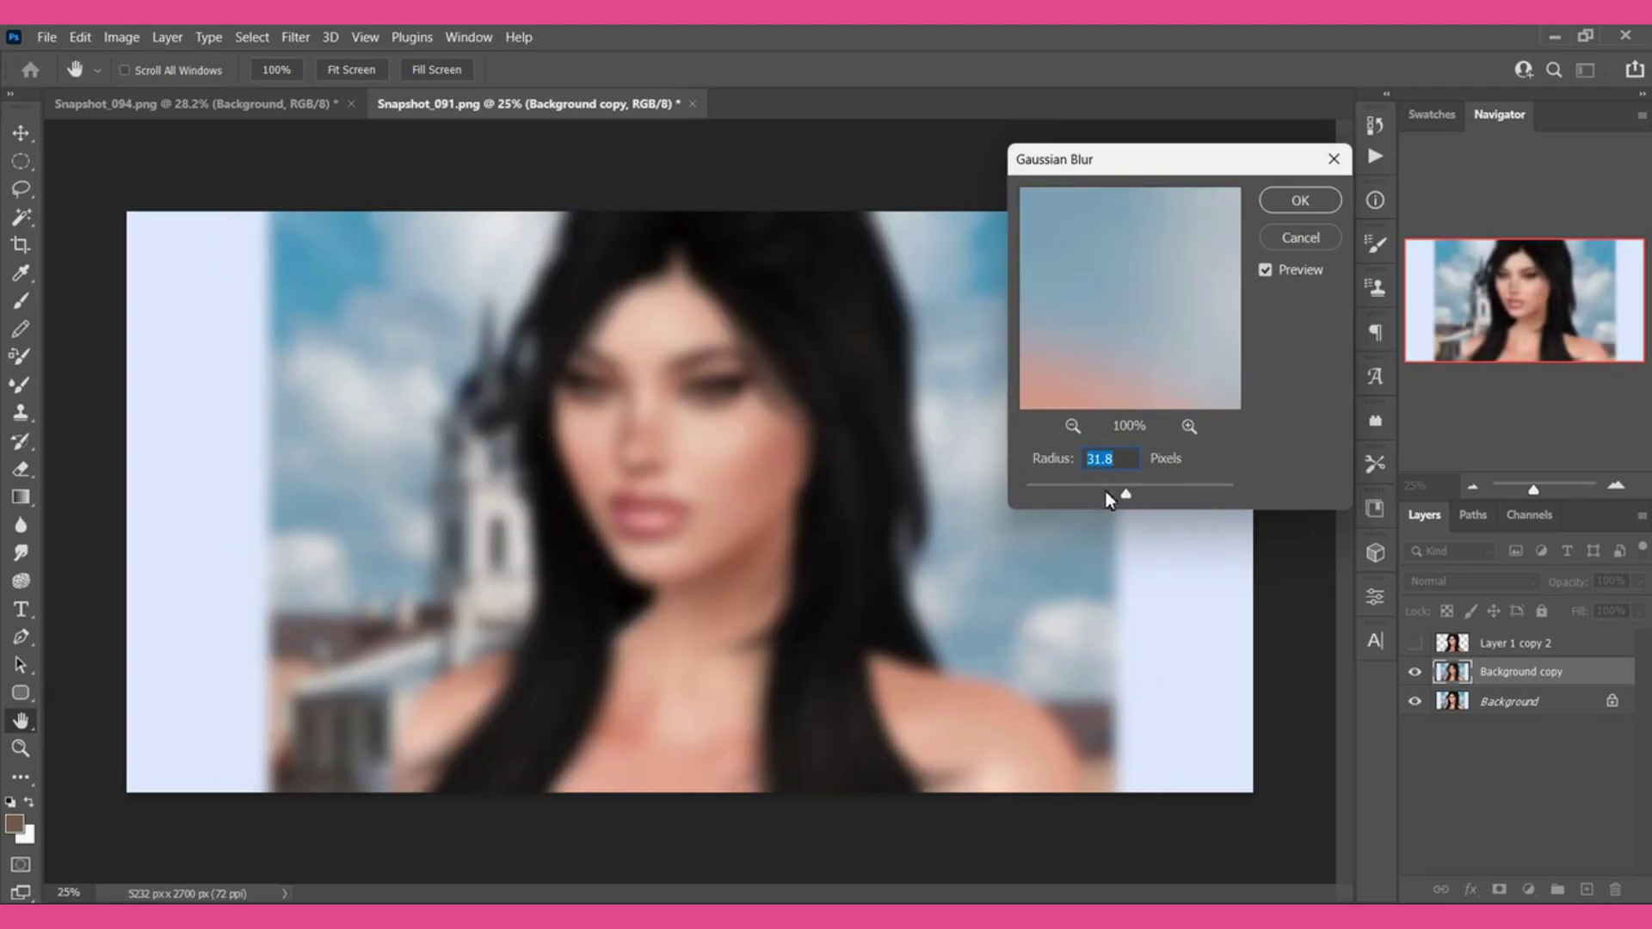
drag(1107, 493, 1091, 493)
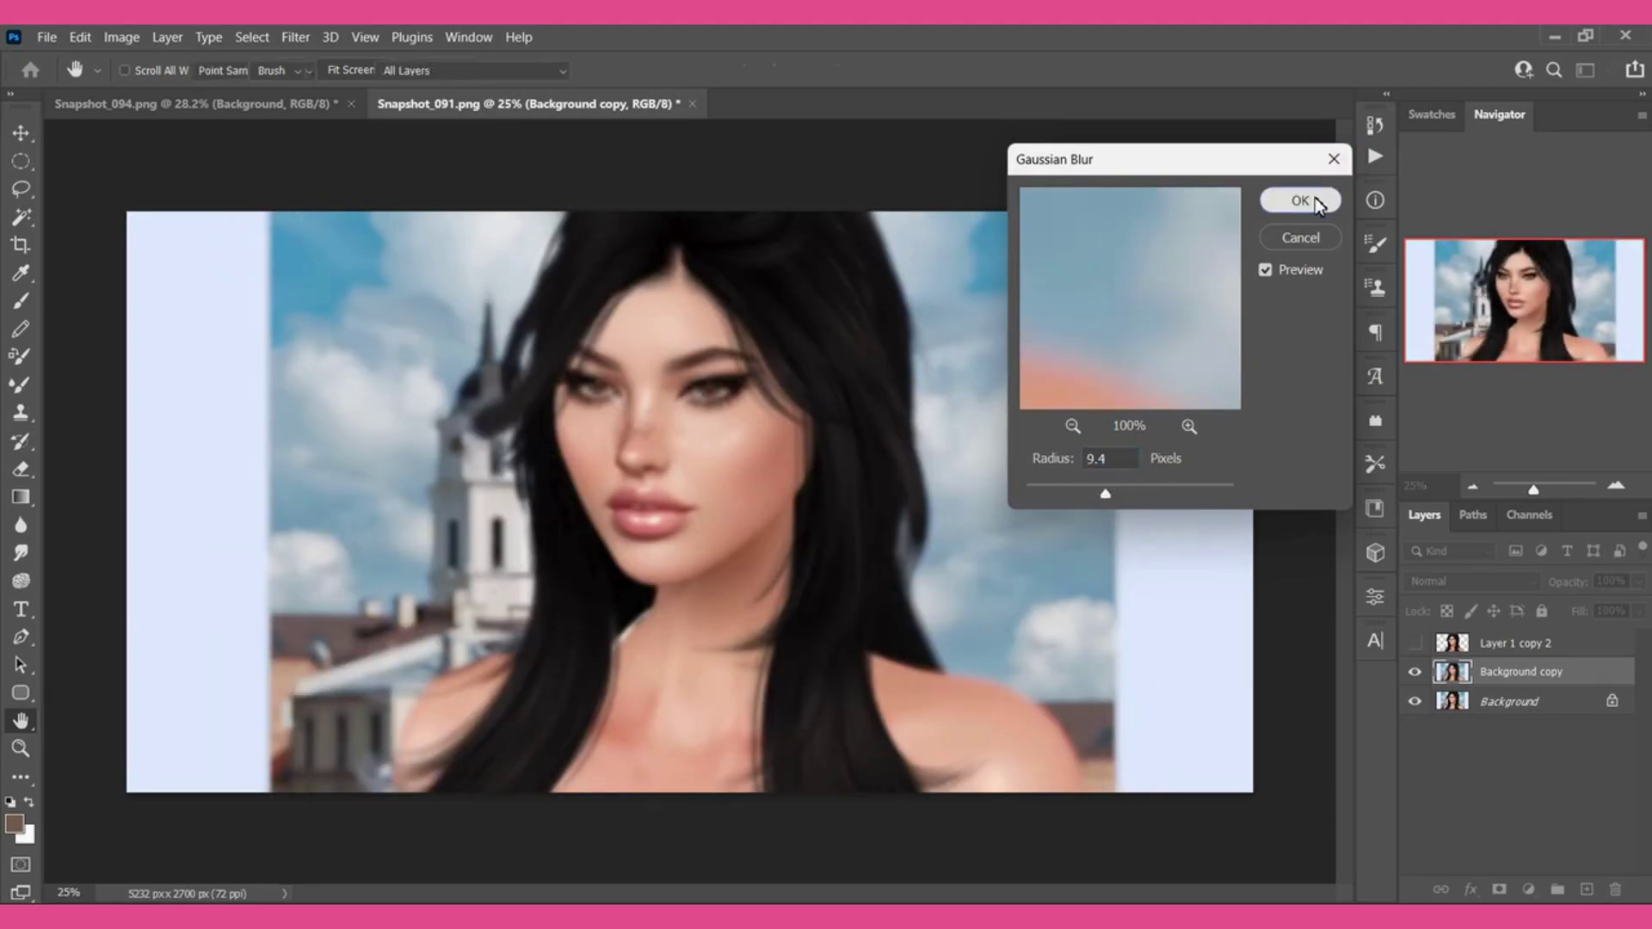
click(1300, 199)
key(e)
click(1436, 581)
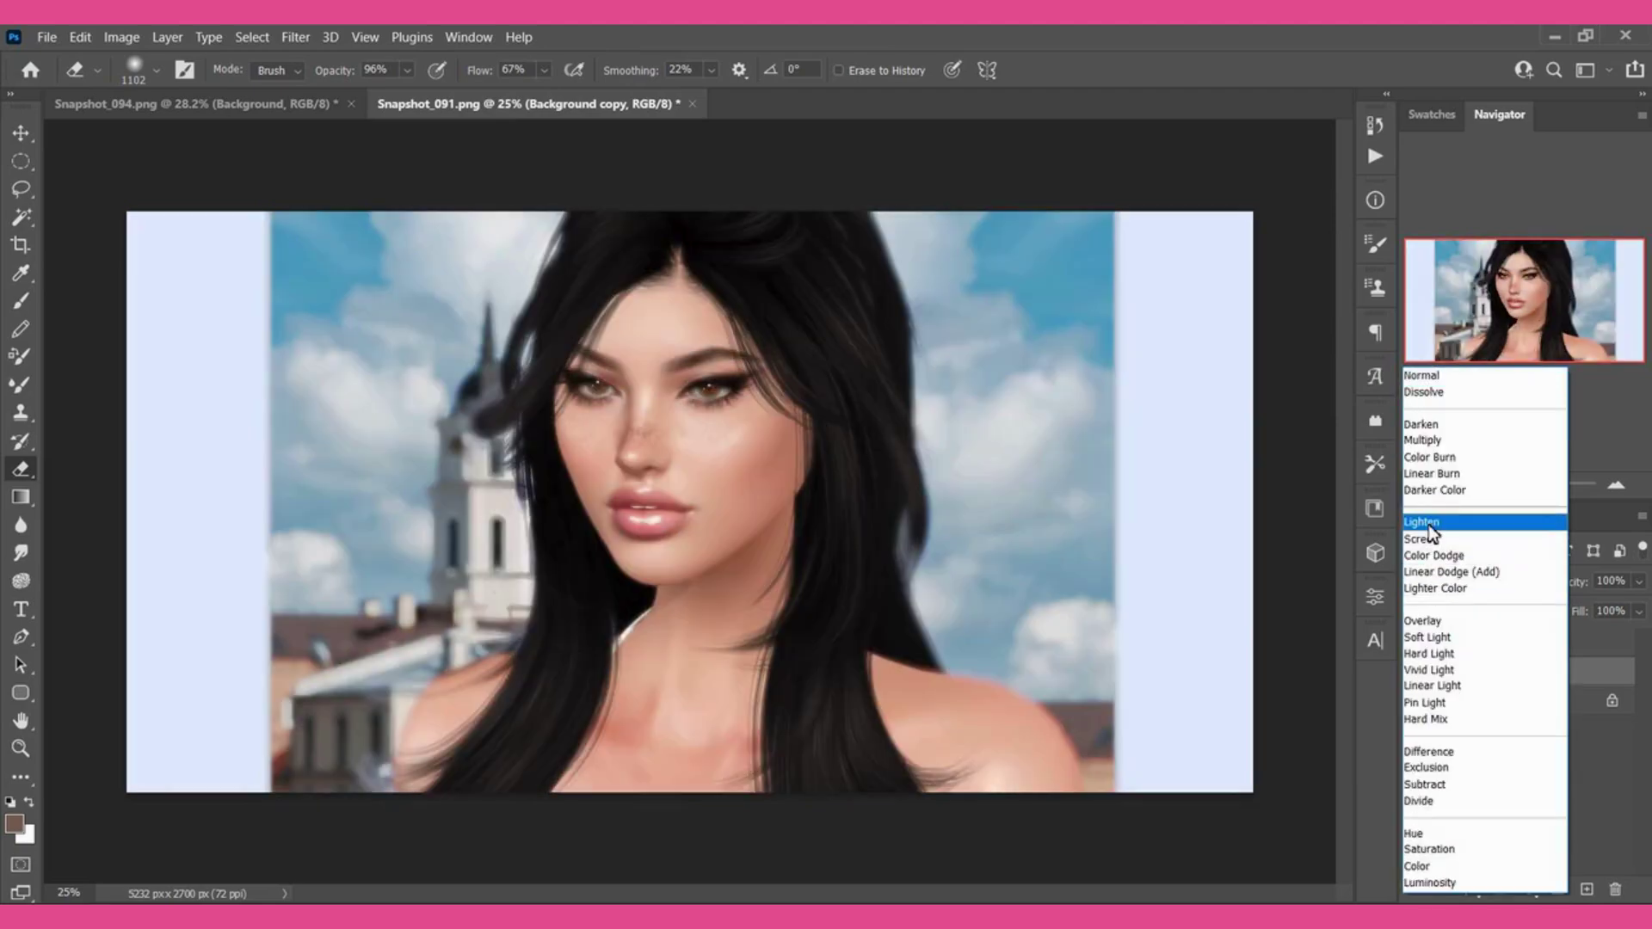
Set the blurred copy to Lighten, erase its blur over the lips, and merge visible layers.
click(1430, 523)
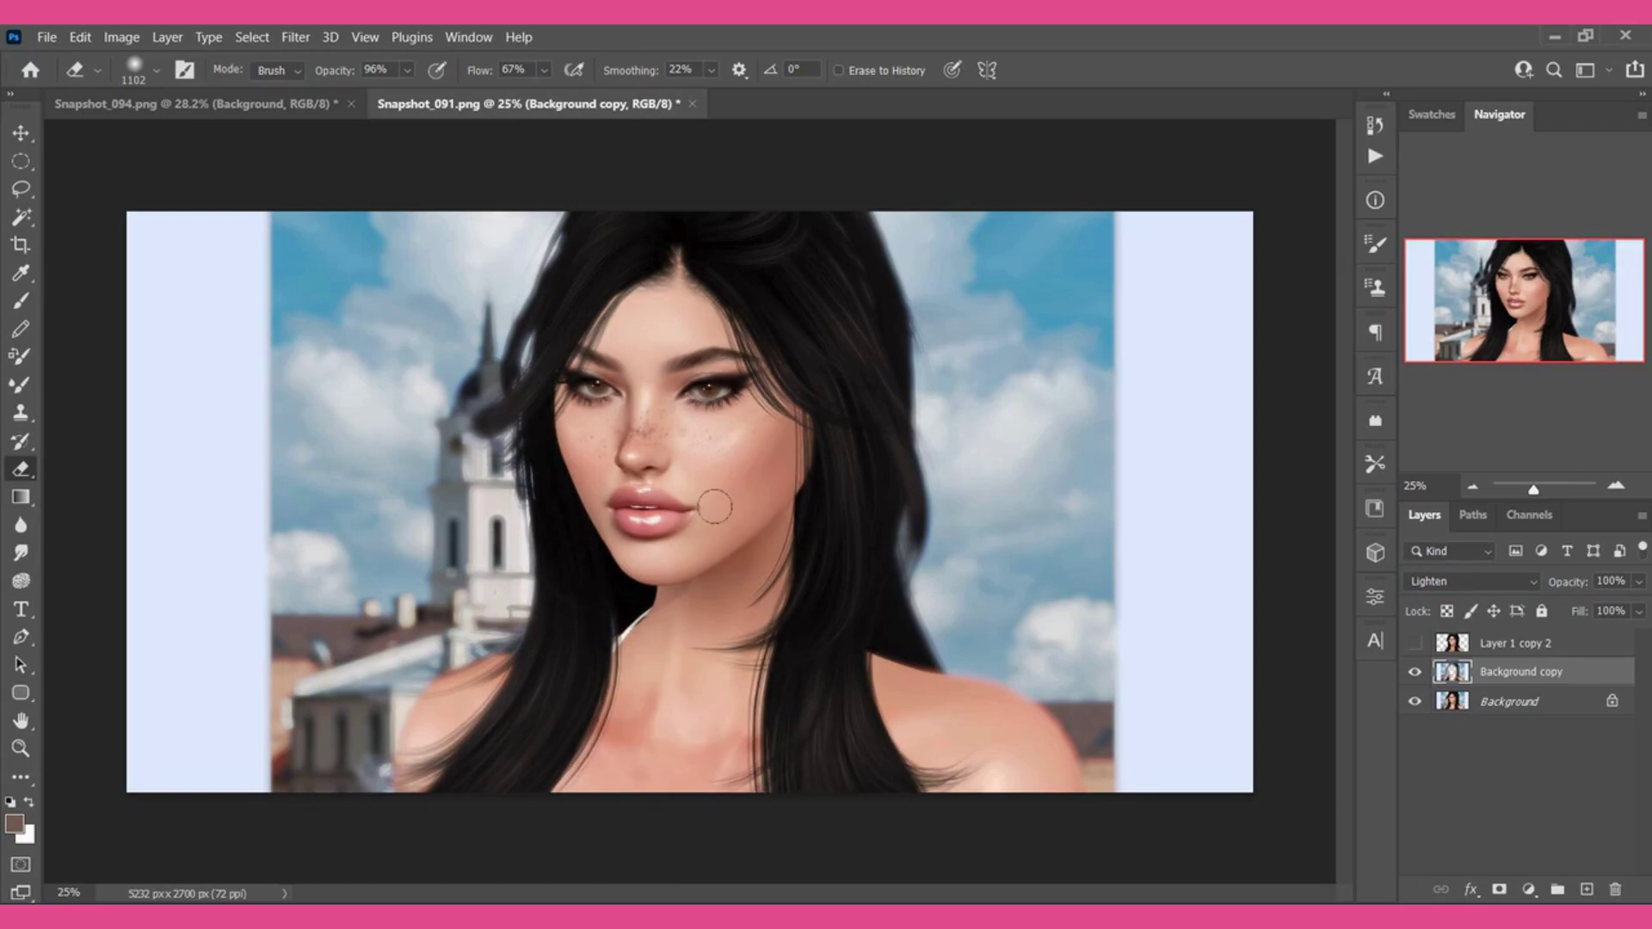
drag(714, 507, 675, 508)
click(1422, 676)
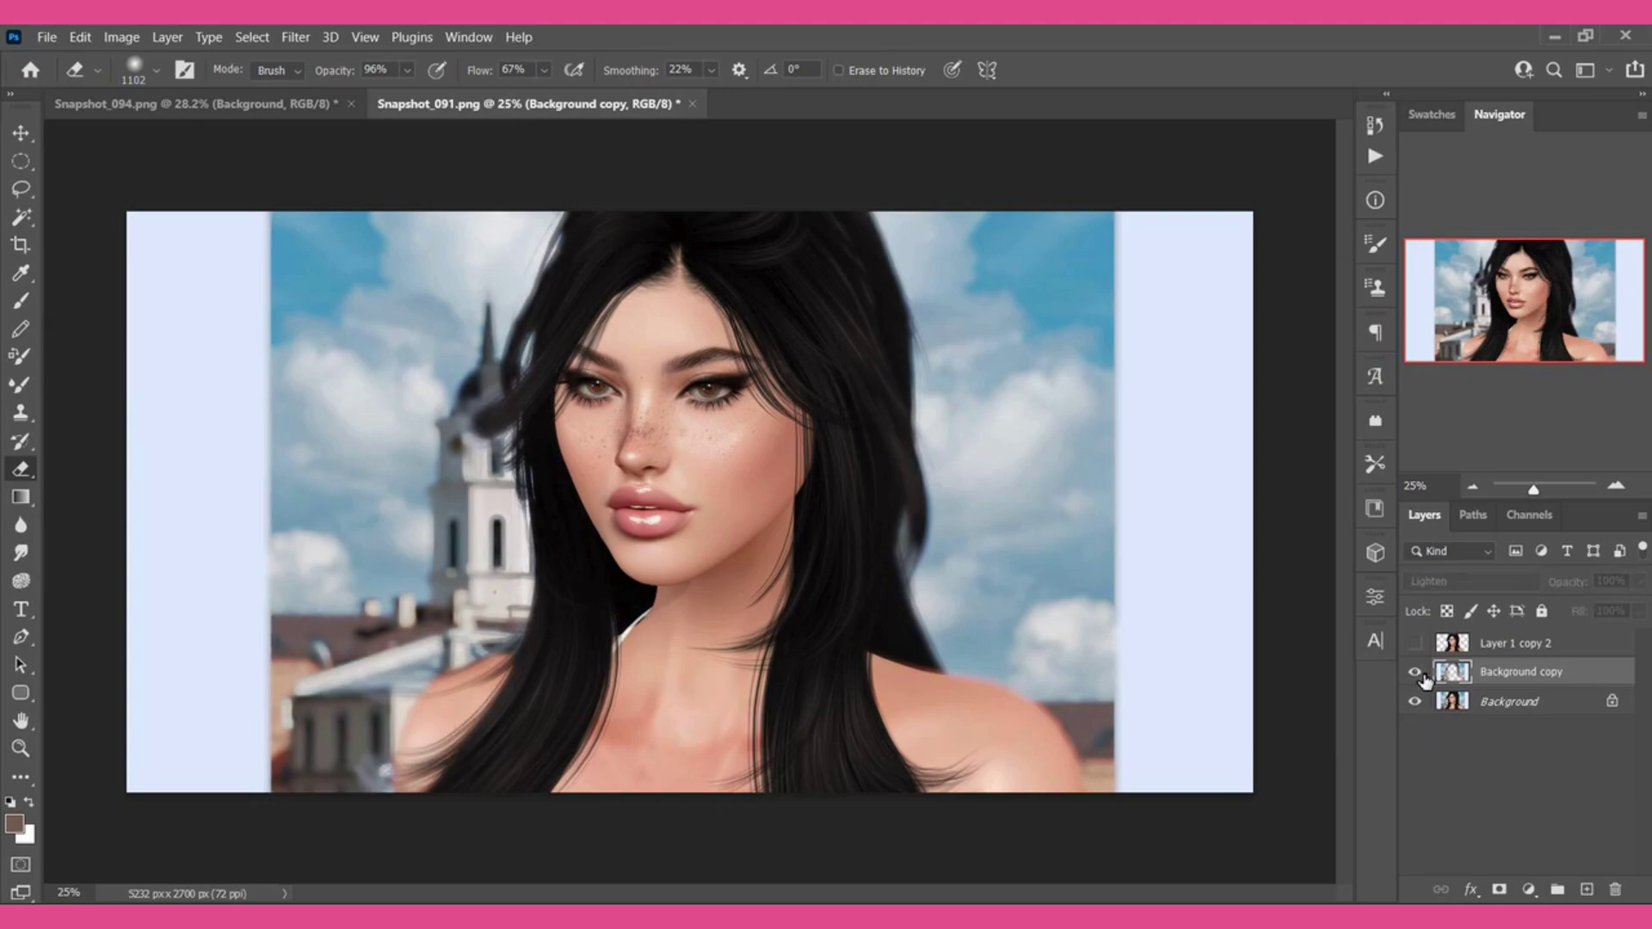
right_click(1536, 693)
click(1342, 656)
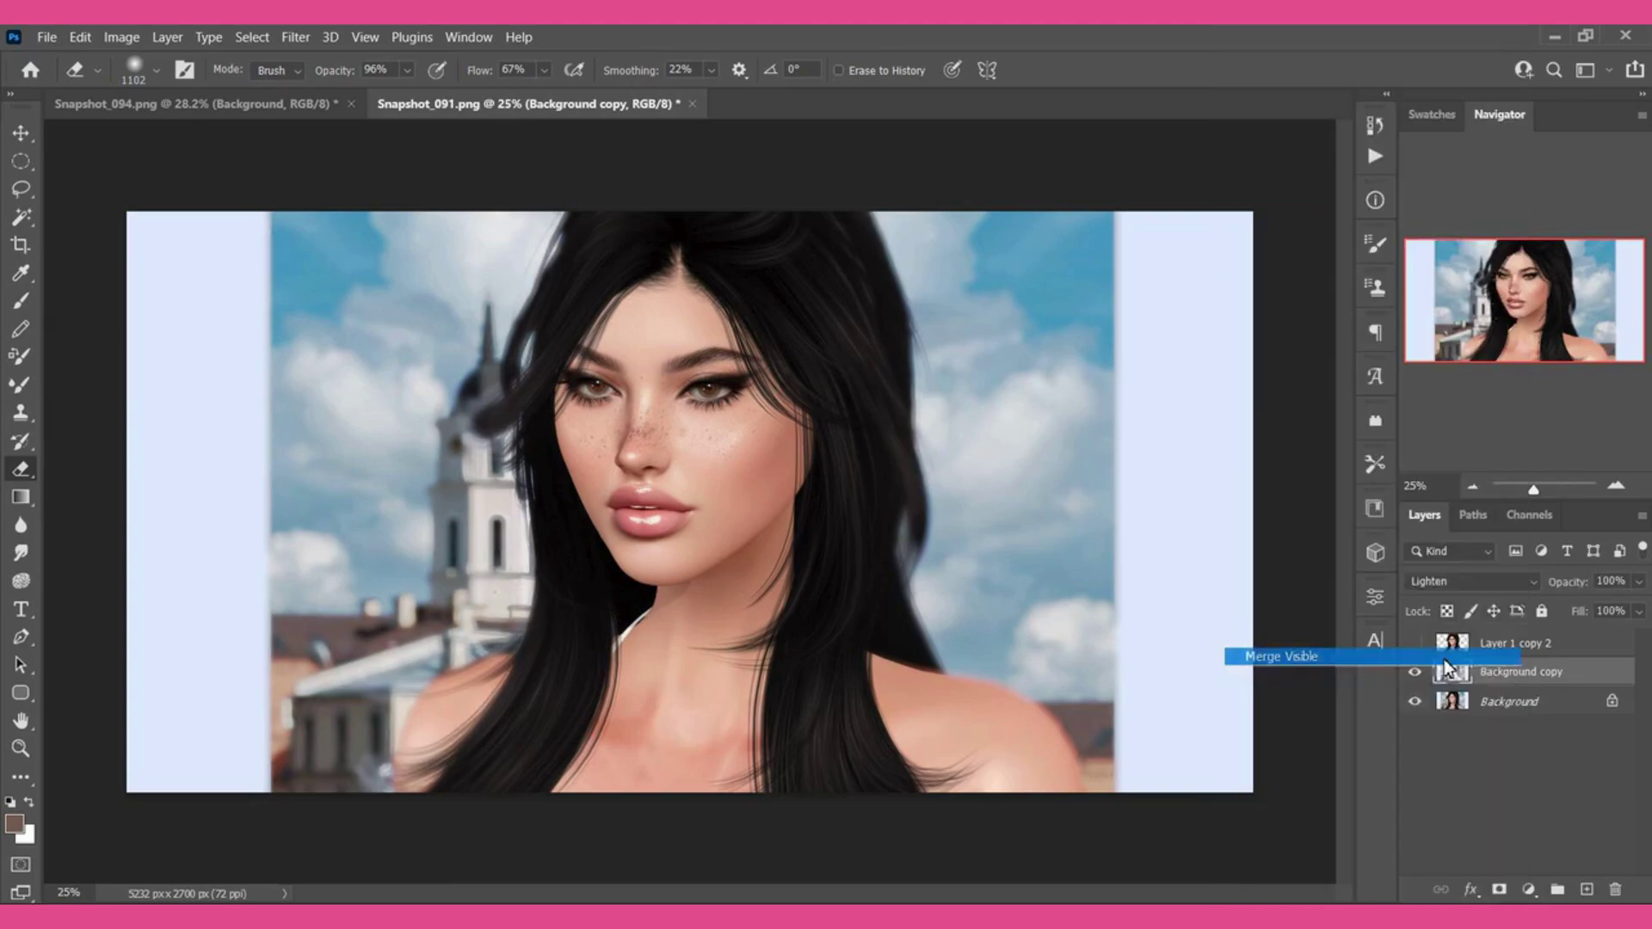
Duplicate Background, then add a new empty Layer 1 set to Multiply blending.
drag(1575, 896, 1586, 889)
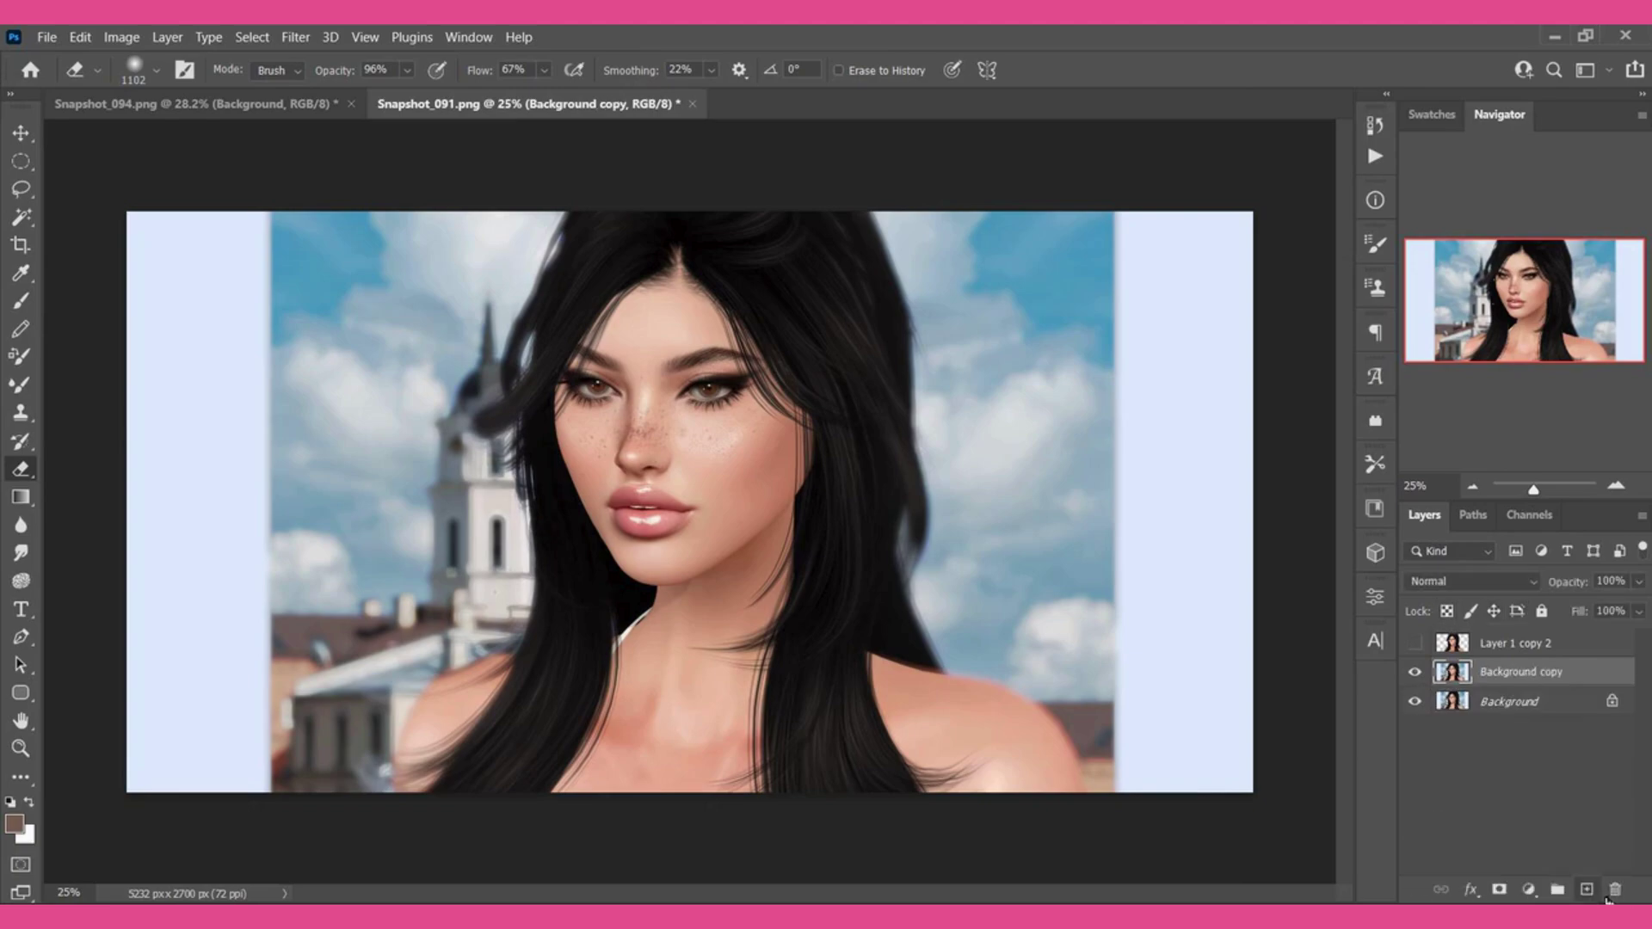
click(1437, 581)
click(1437, 581)
click(1437, 581)
click(1442, 376)
click(1587, 888)
click(1458, 581)
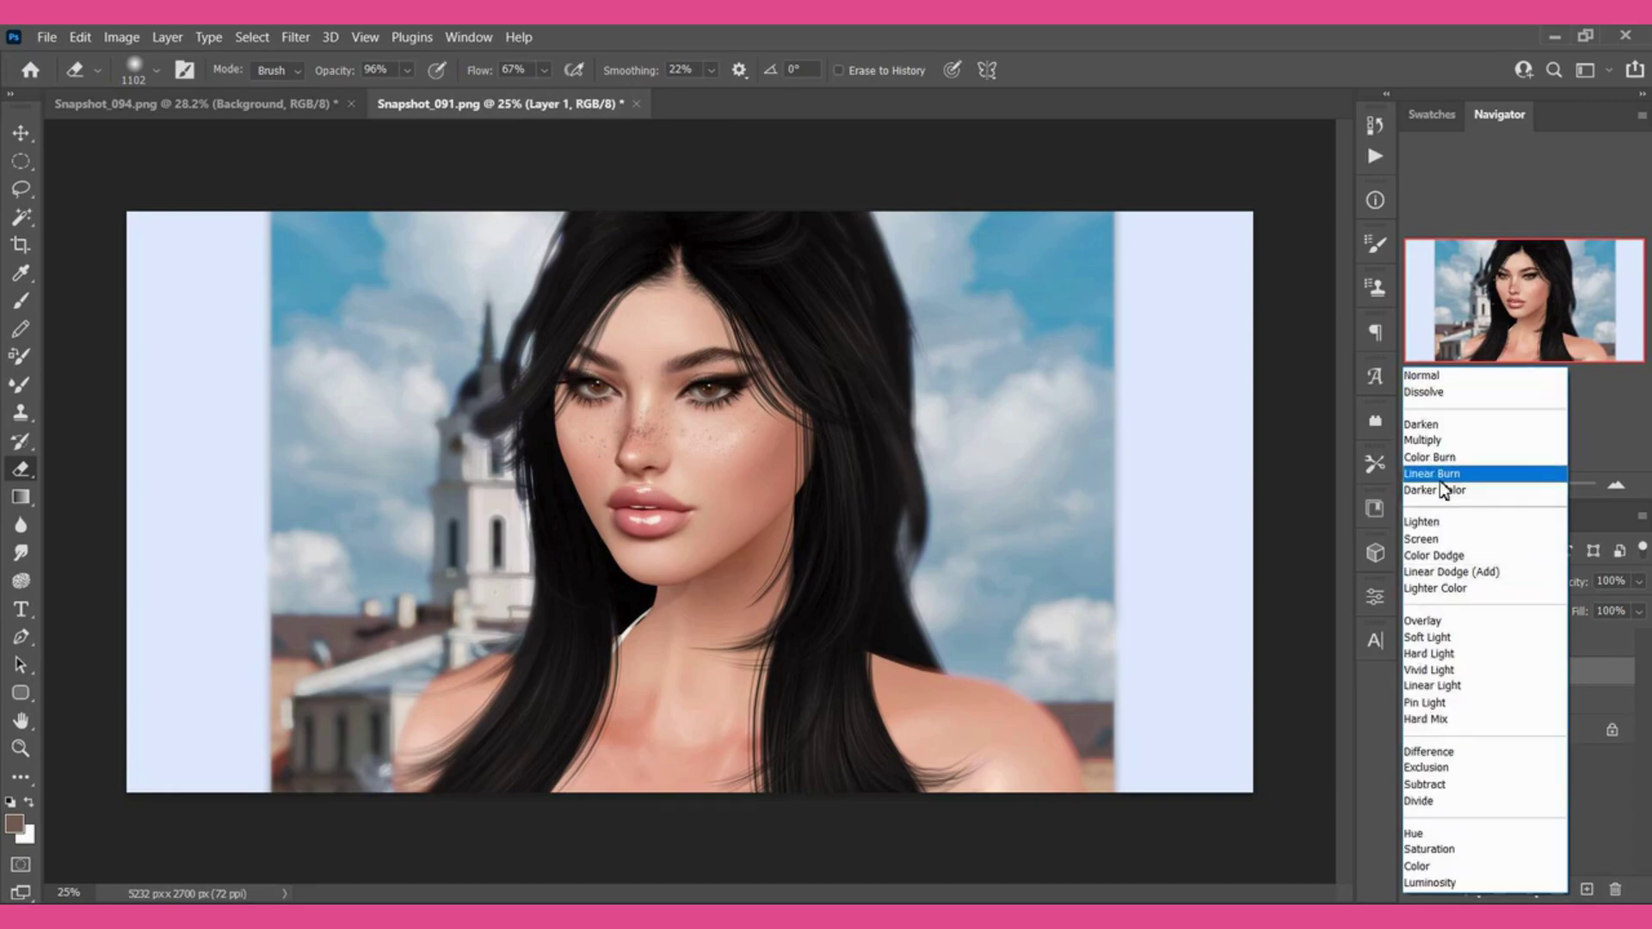
click(1438, 444)
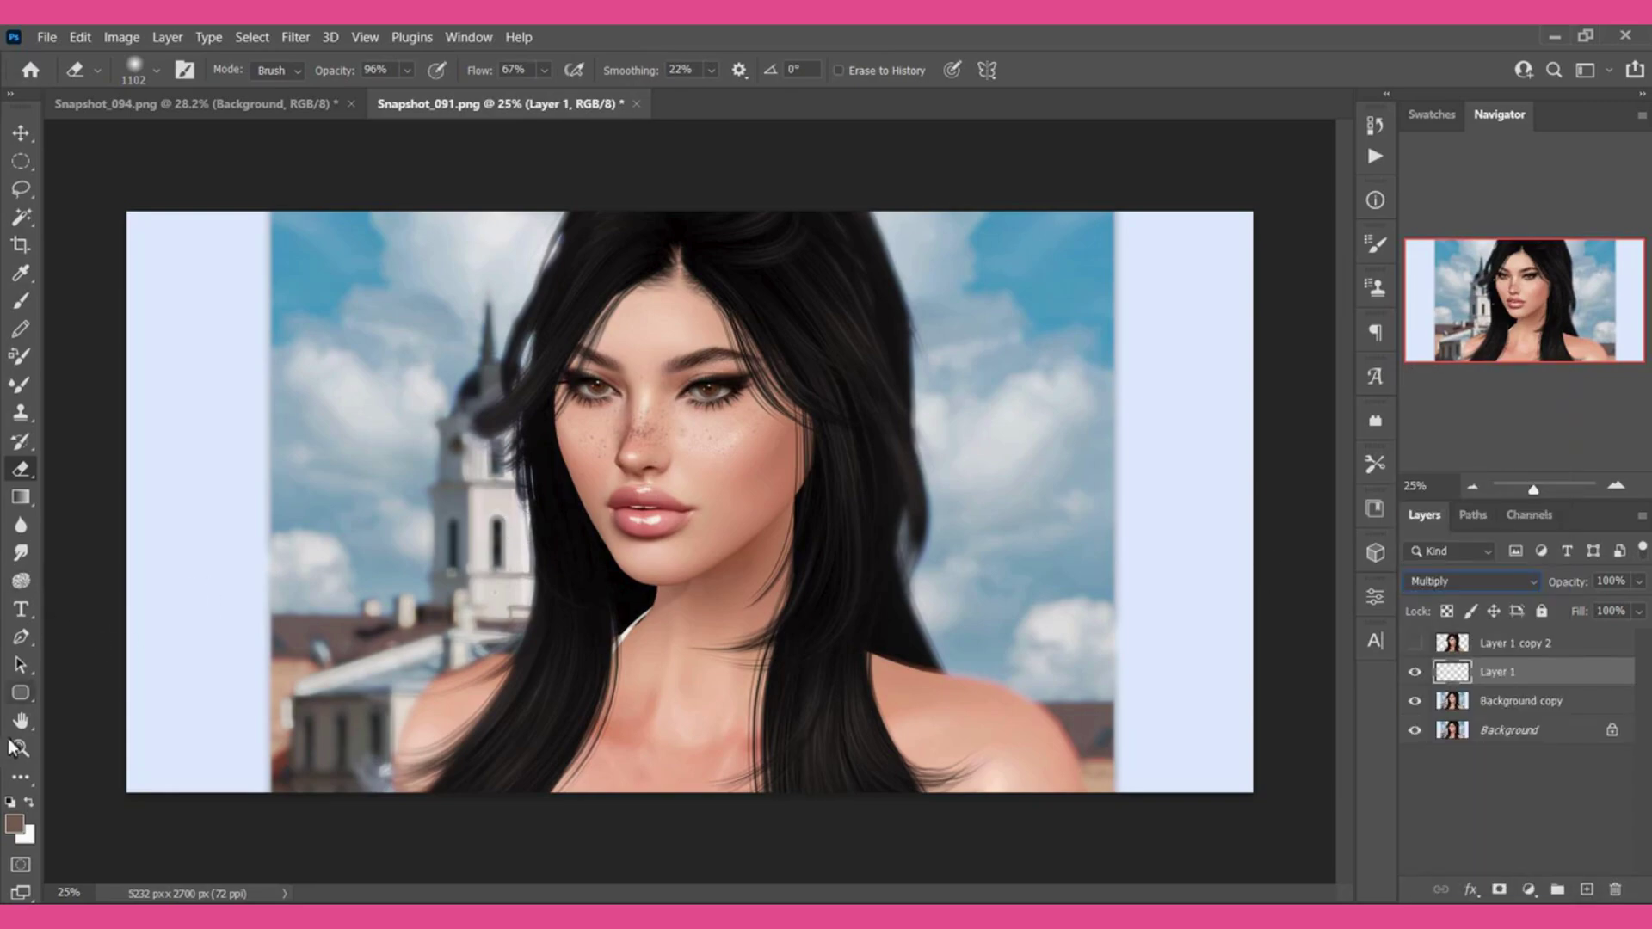
Trace a Pen path around the neck under the chin and turn it into a selection.
click(21, 637)
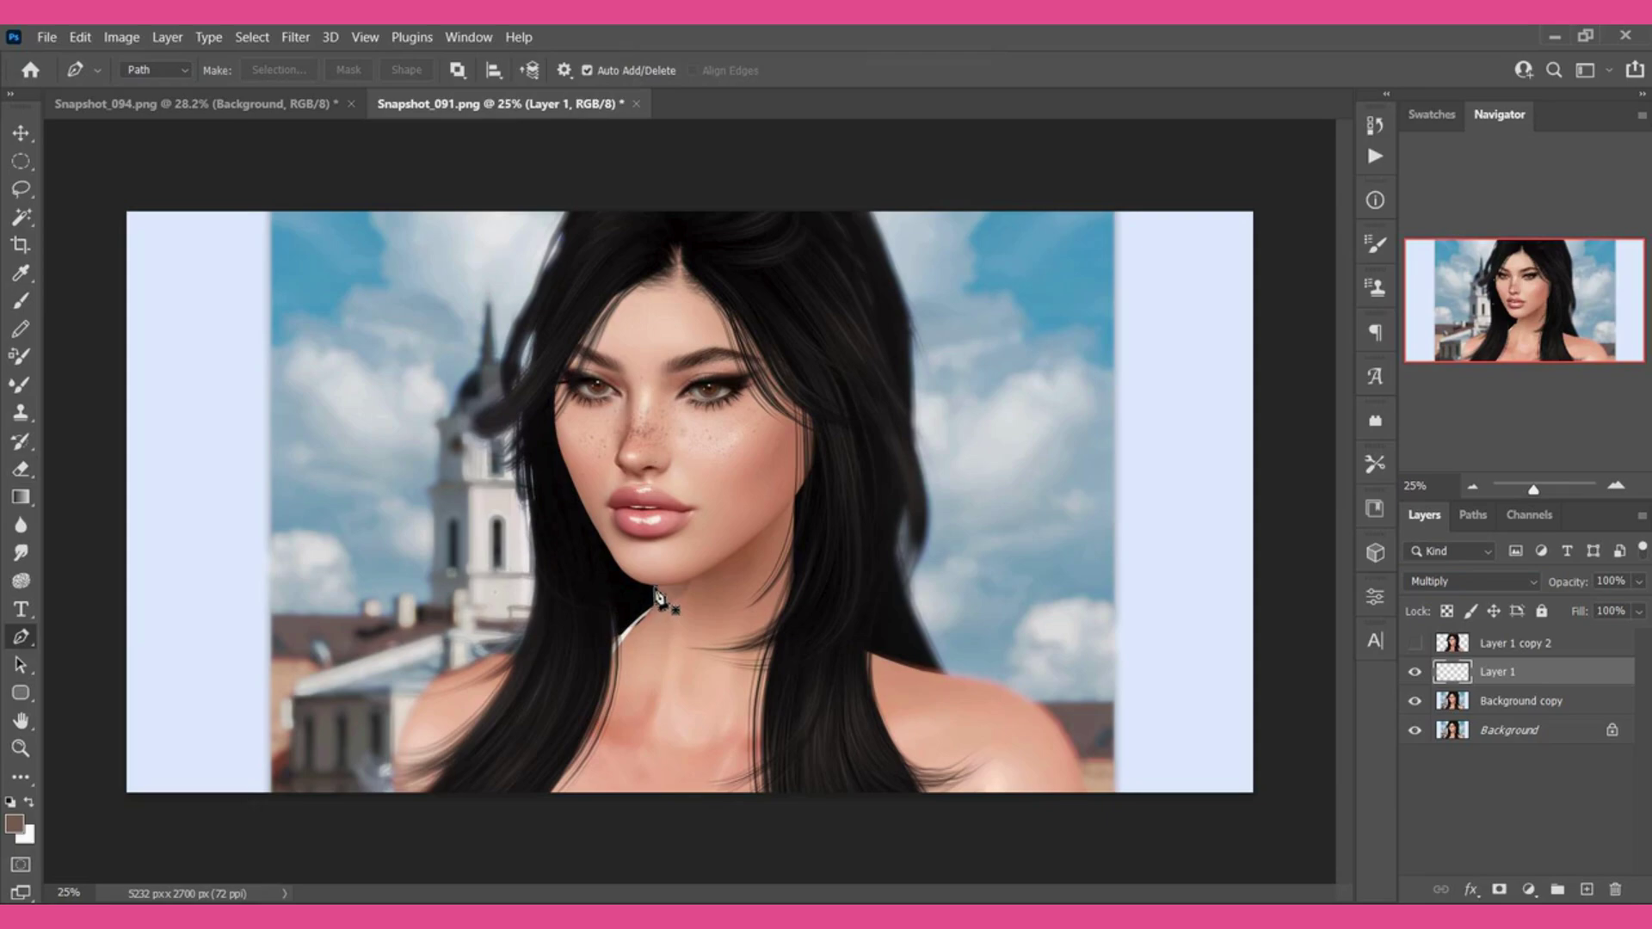
click(654, 588)
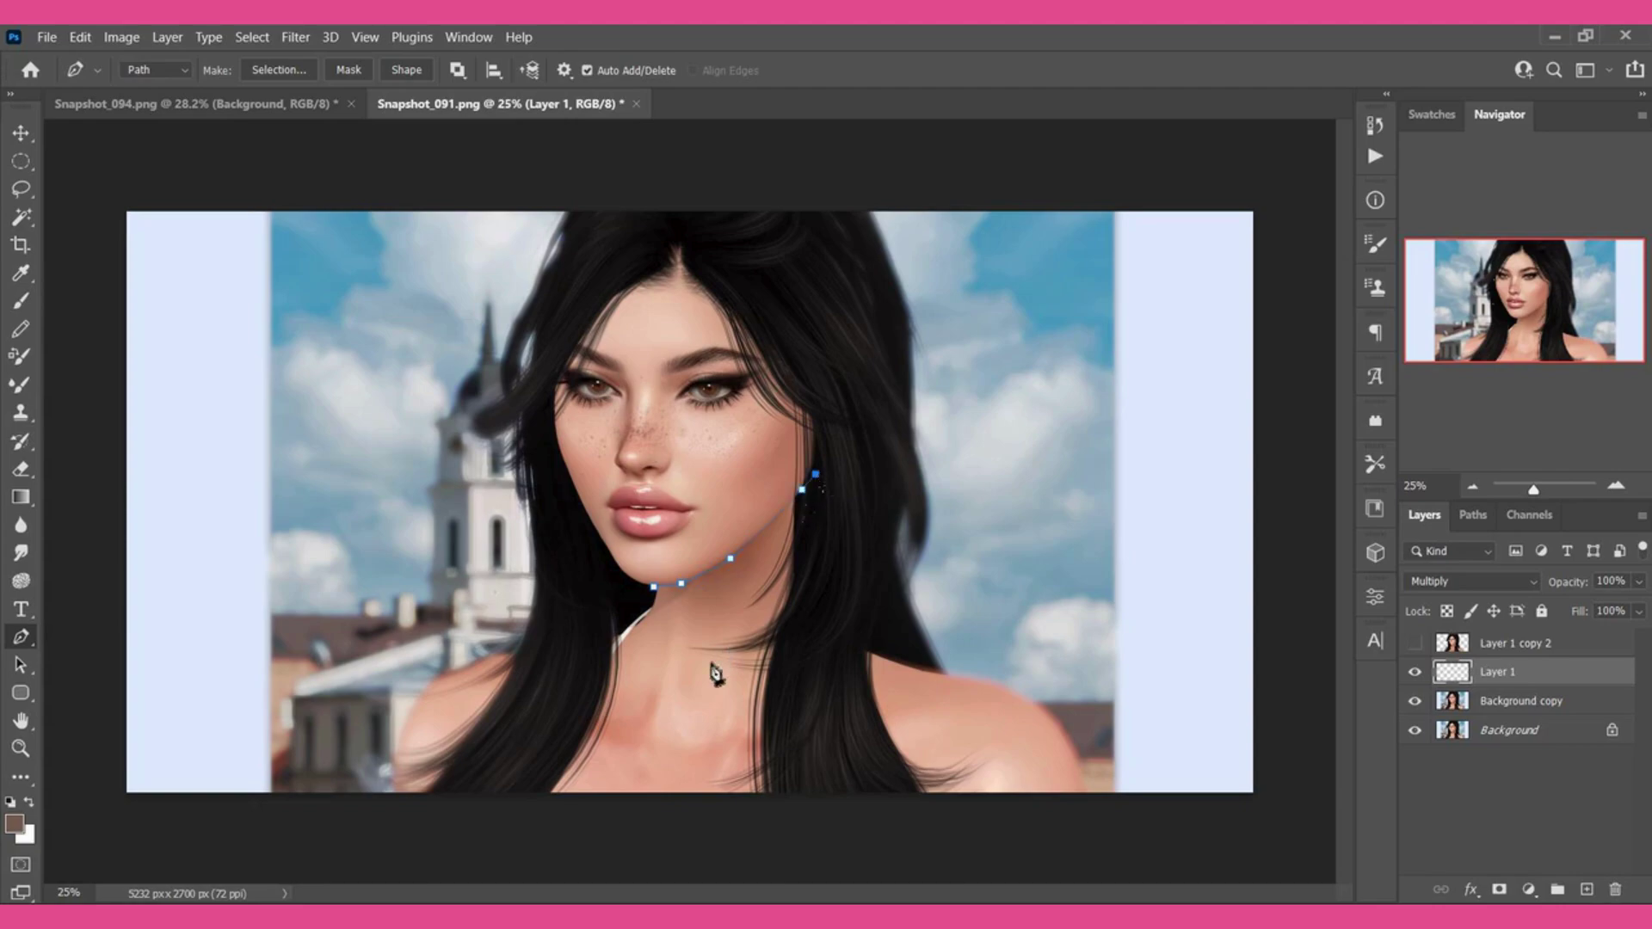
drag(693, 682, 636, 700)
click(610, 678)
click(610, 600)
click(612, 572)
right_click(658, 598)
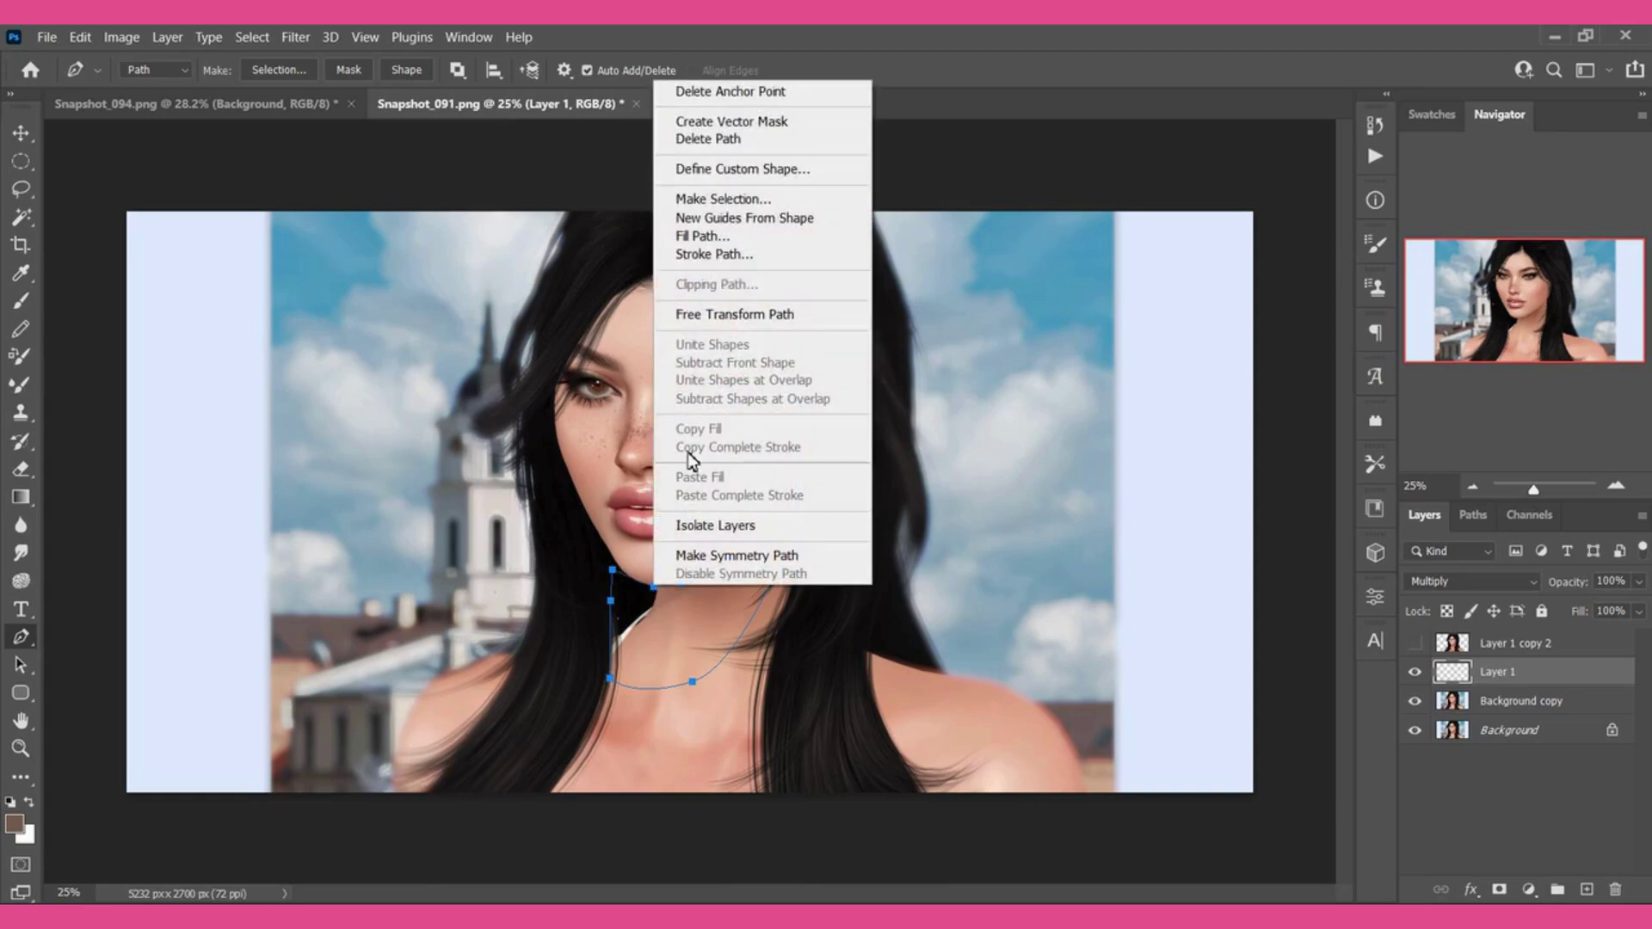
click(721, 200)
click(927, 251)
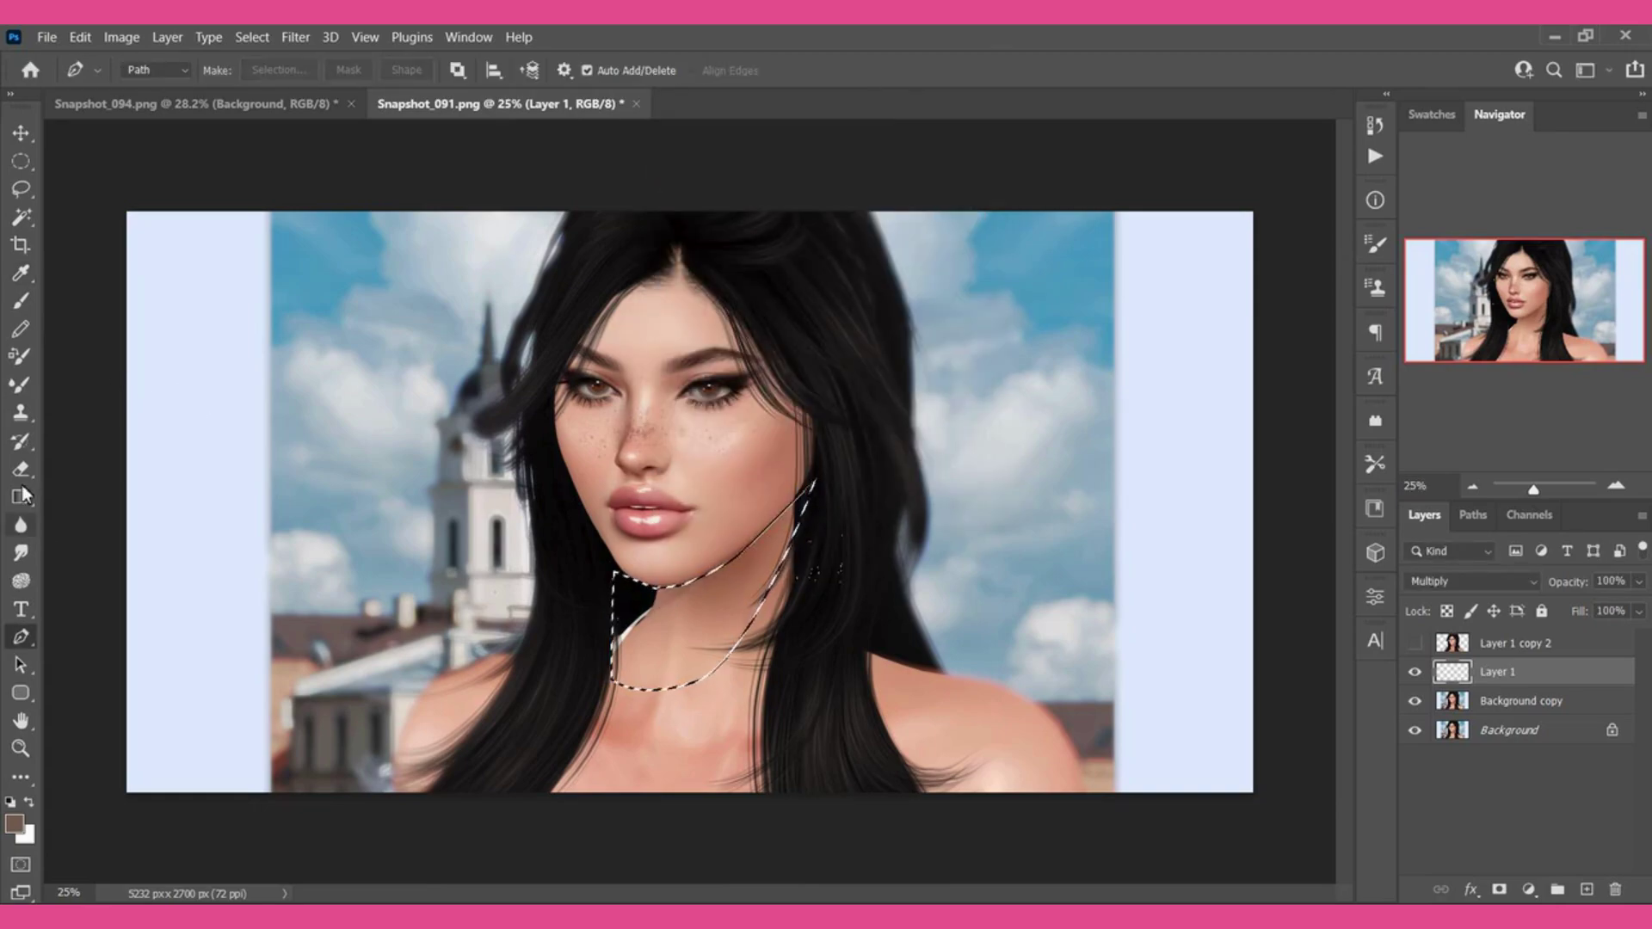
click(20, 498)
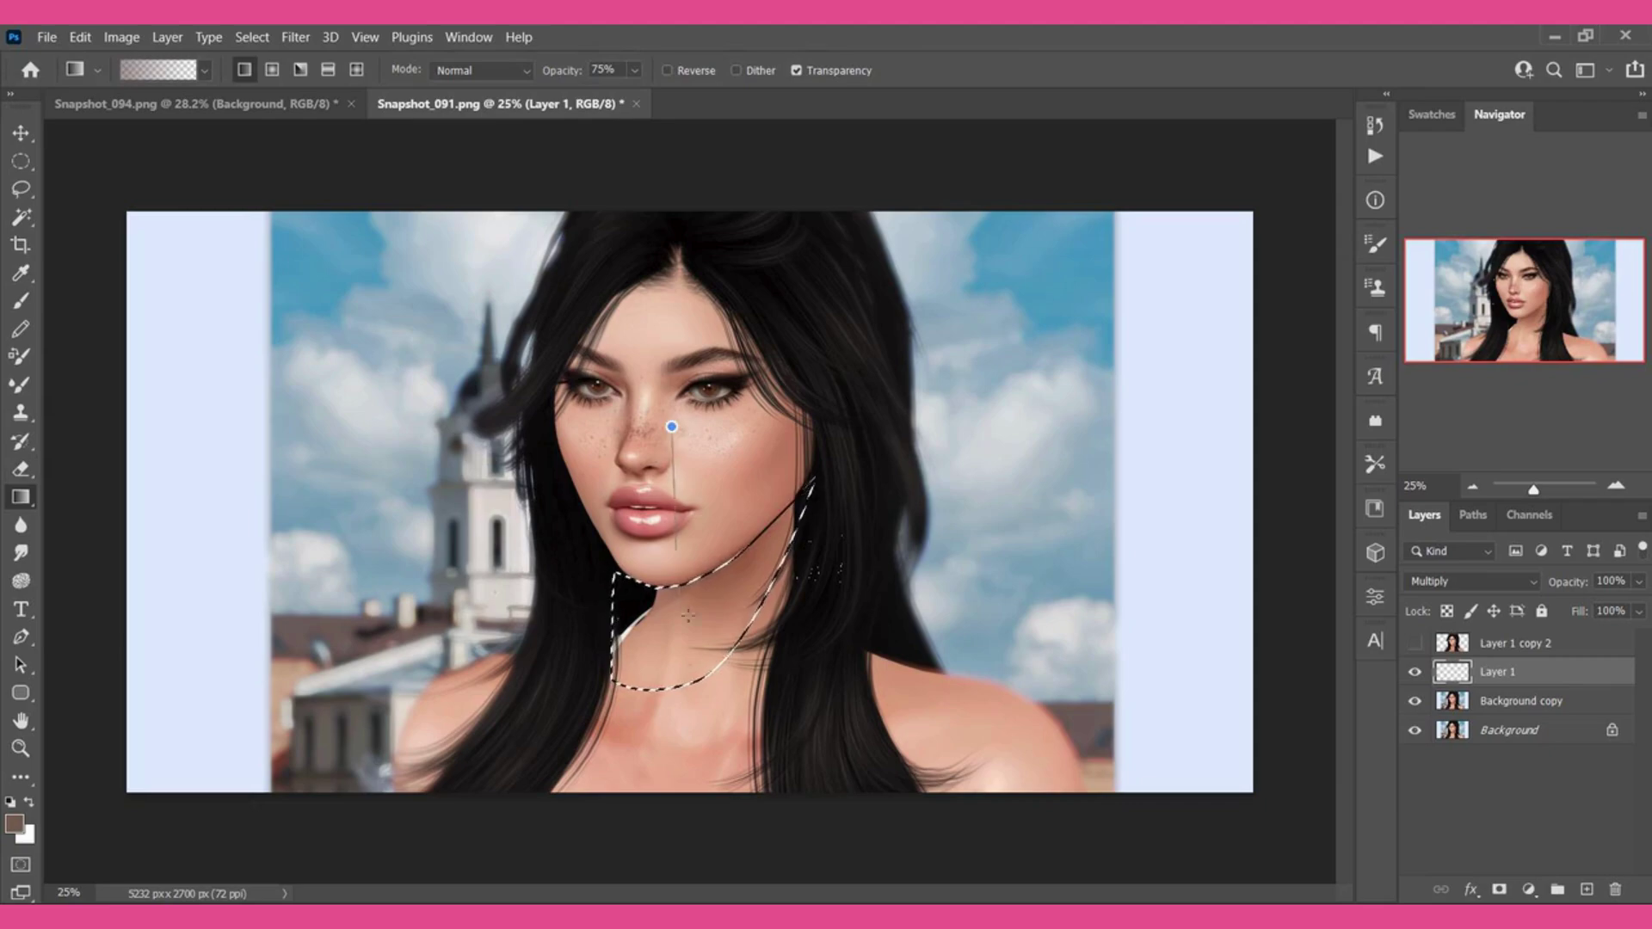
Fill the neck selection with a dark gradient shadow, then deselect.
drag(622, 569, 797, 689)
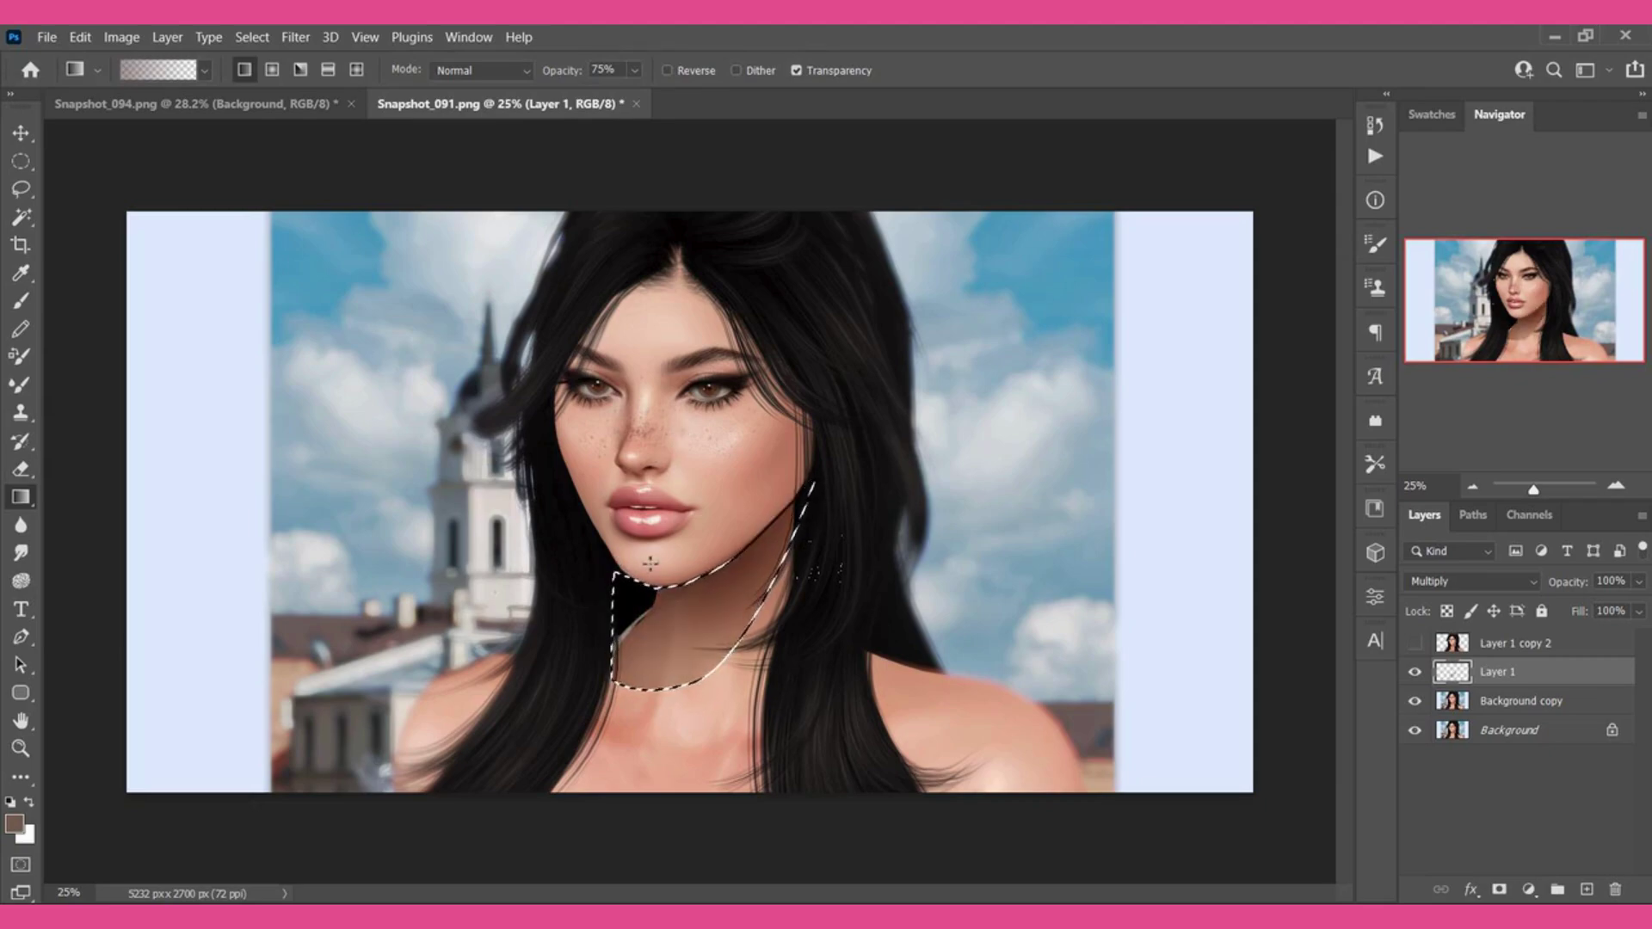
drag(621, 568, 786, 686)
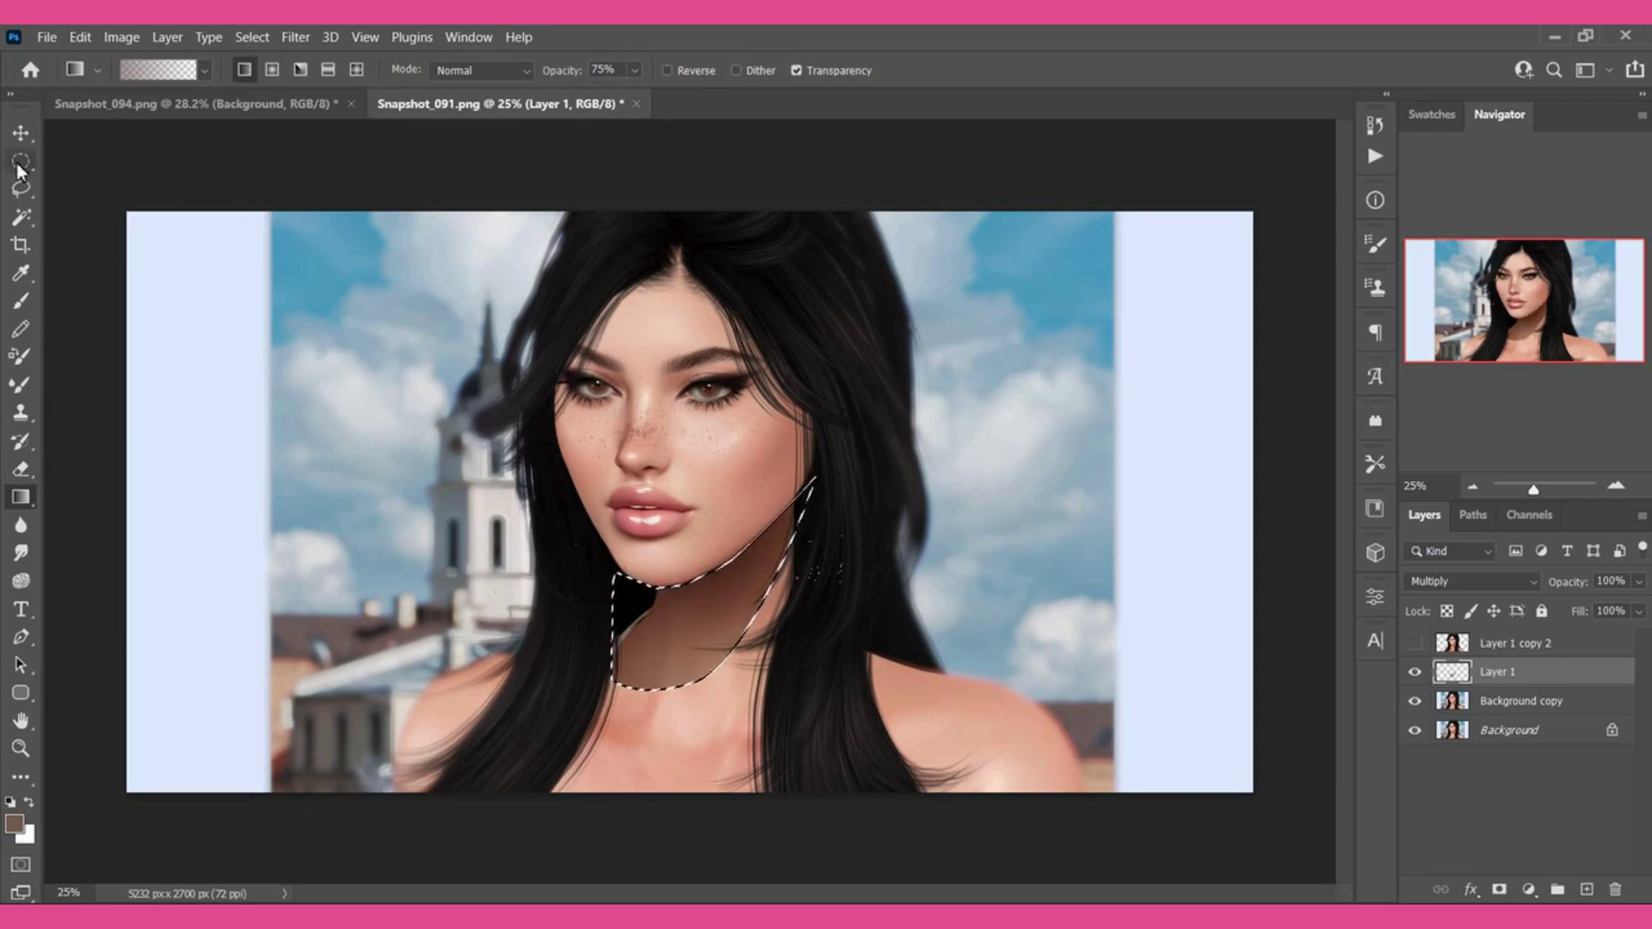
key(m)
click(391, 381)
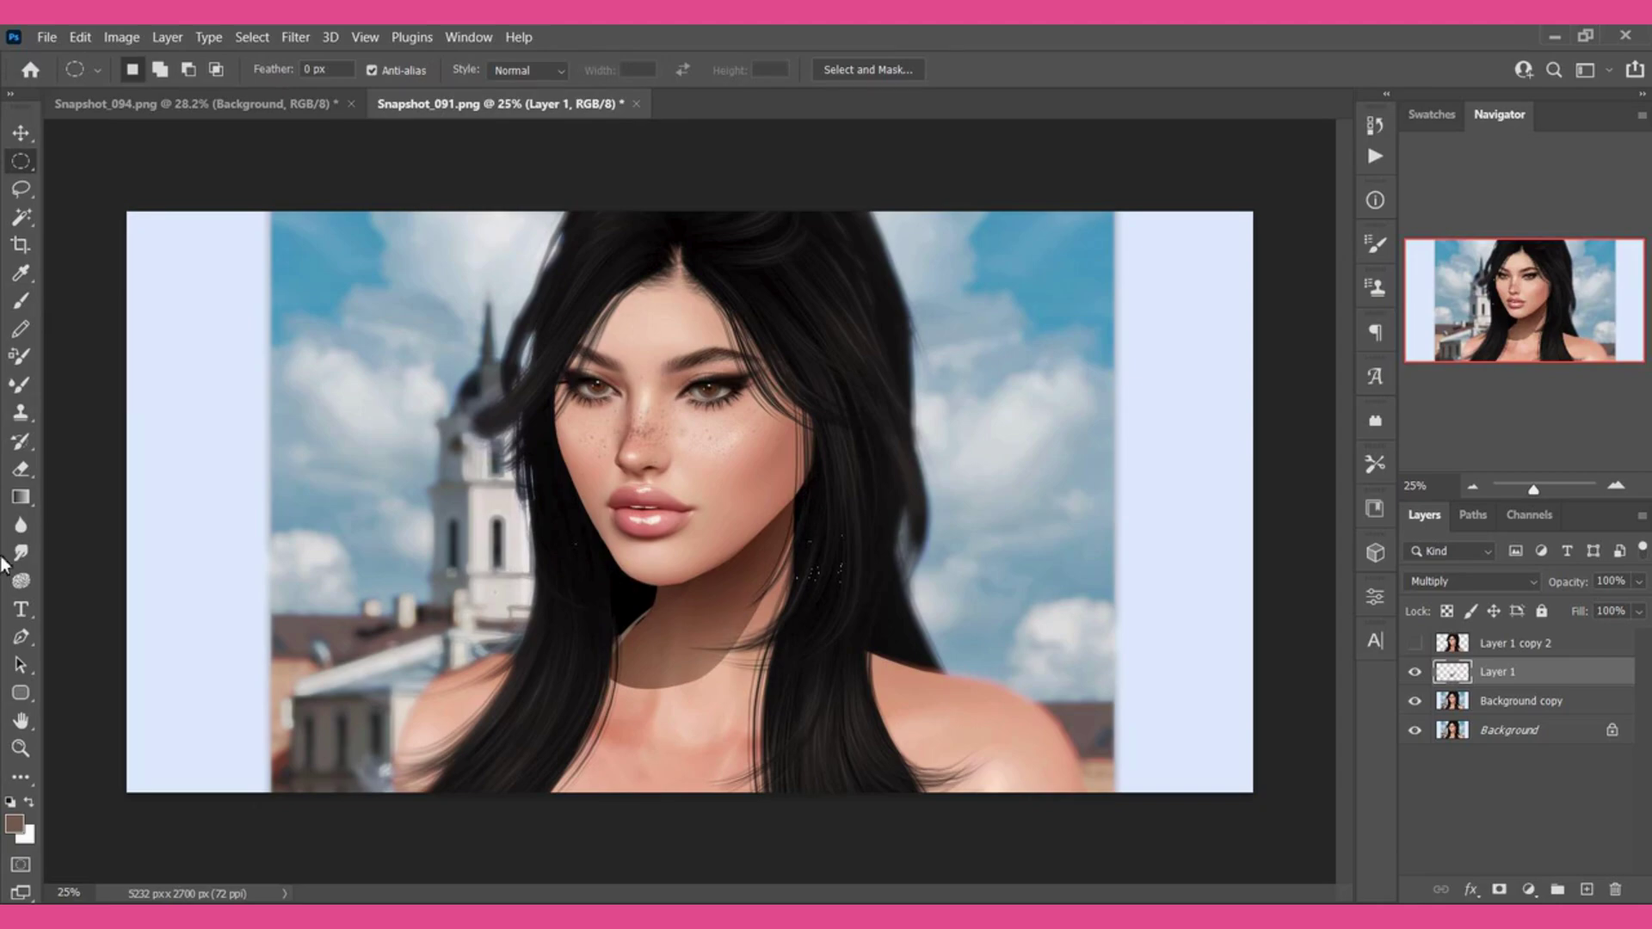
Smudge the chin shadow with a 199 px brush and lower the layer opacity to 59%.
click(20, 554)
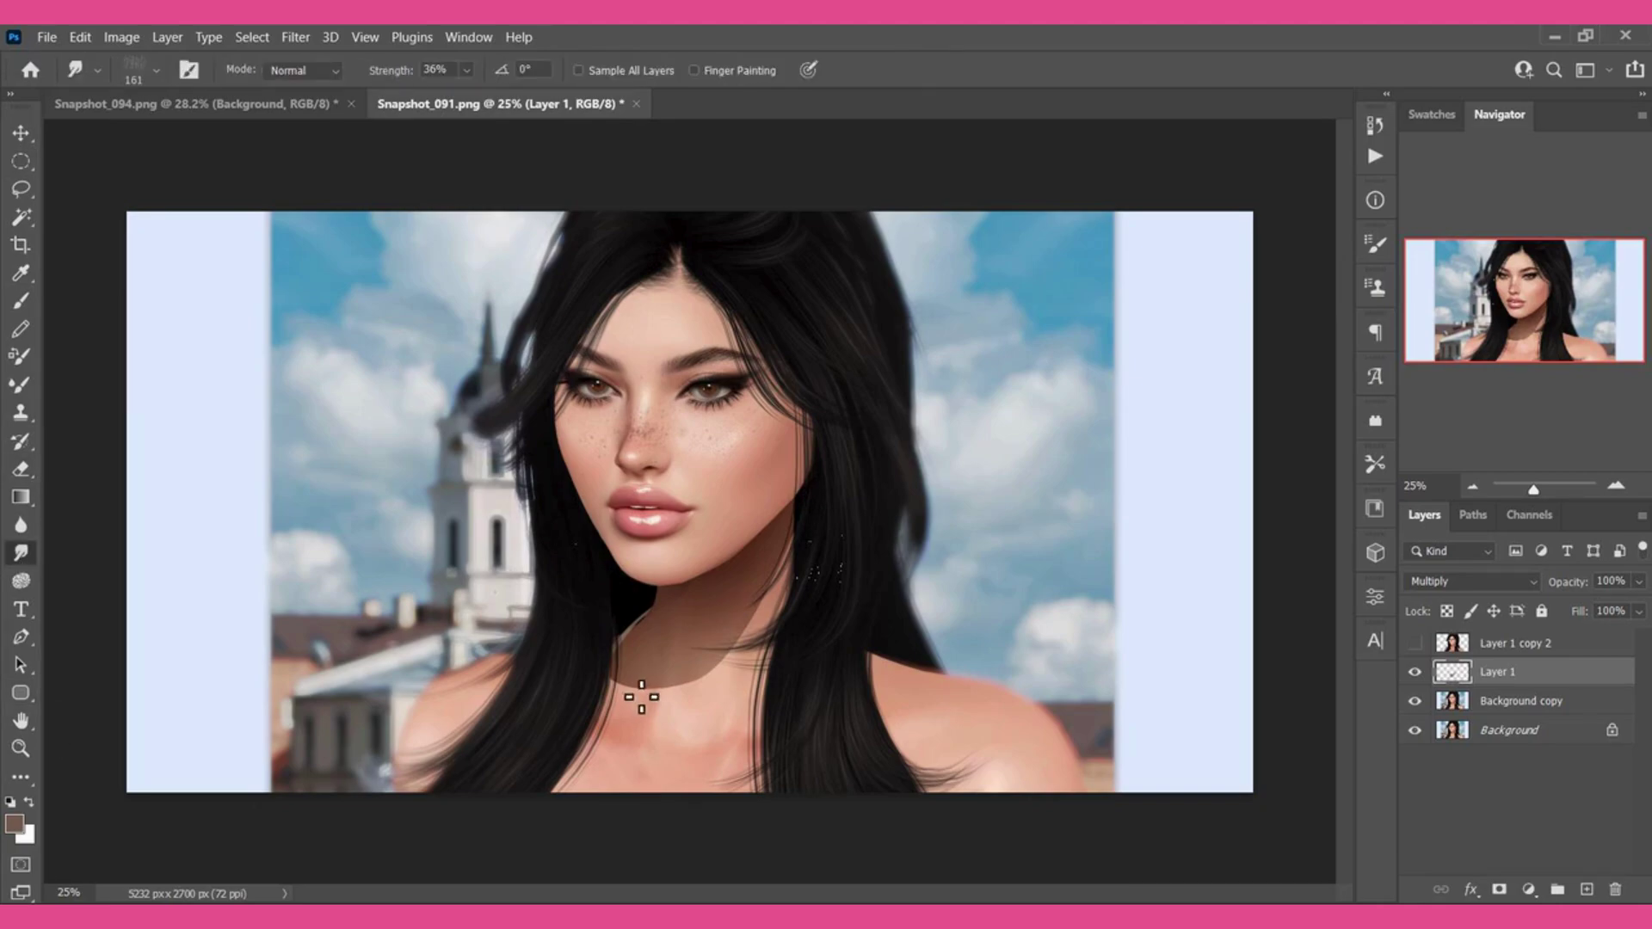
right_click(749, 713)
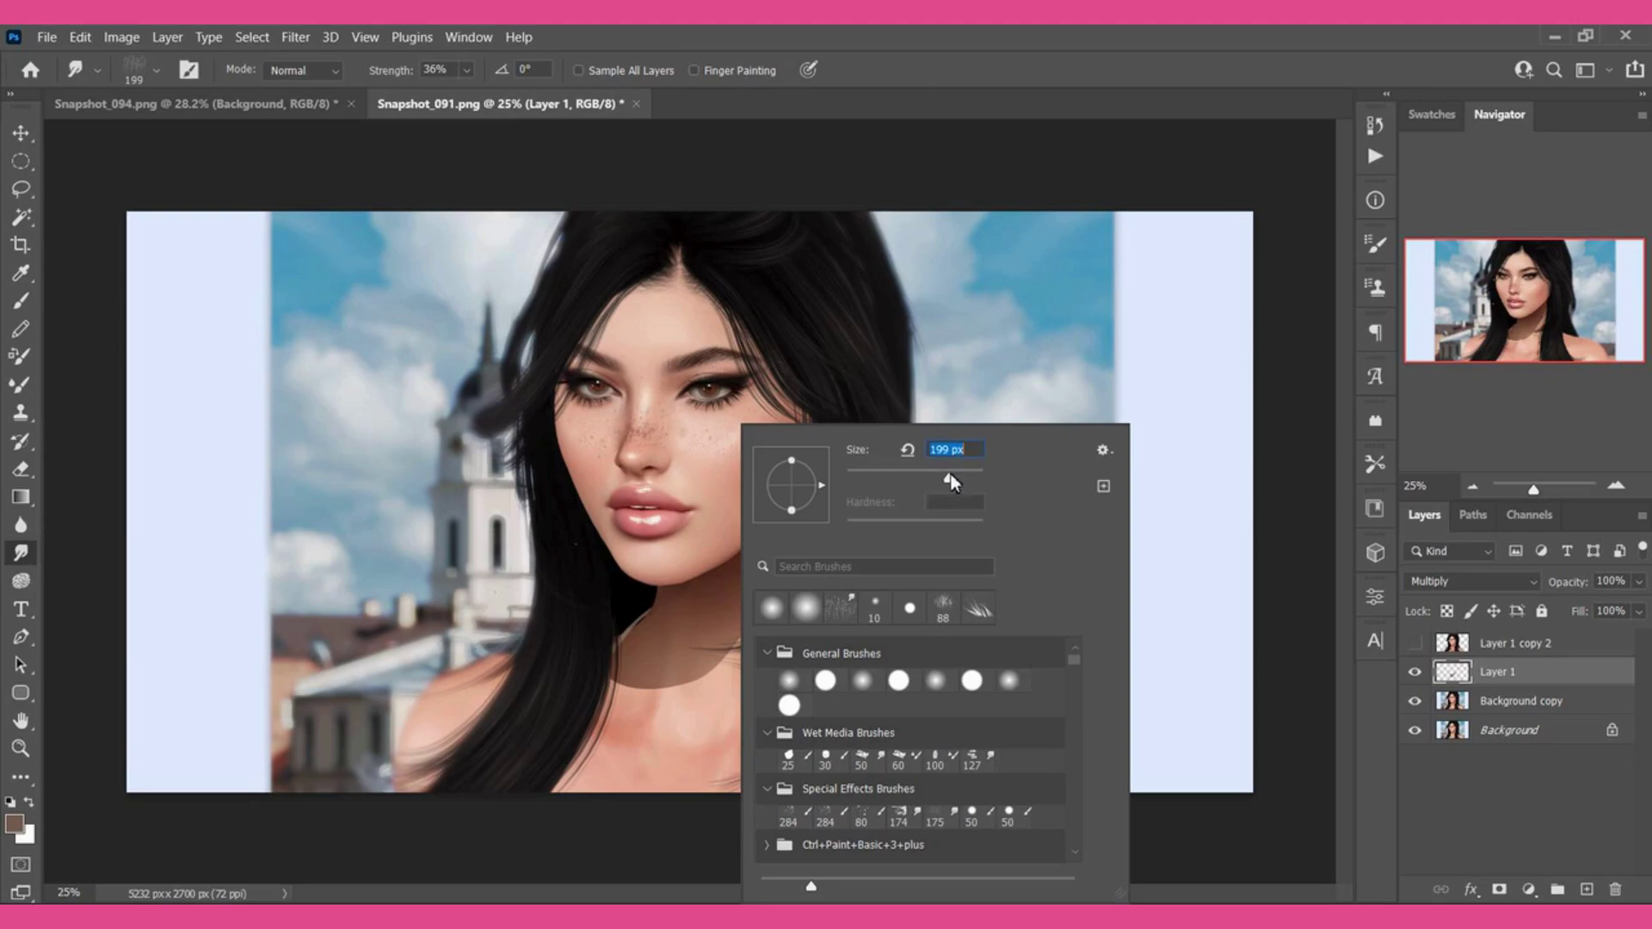
key(Return)
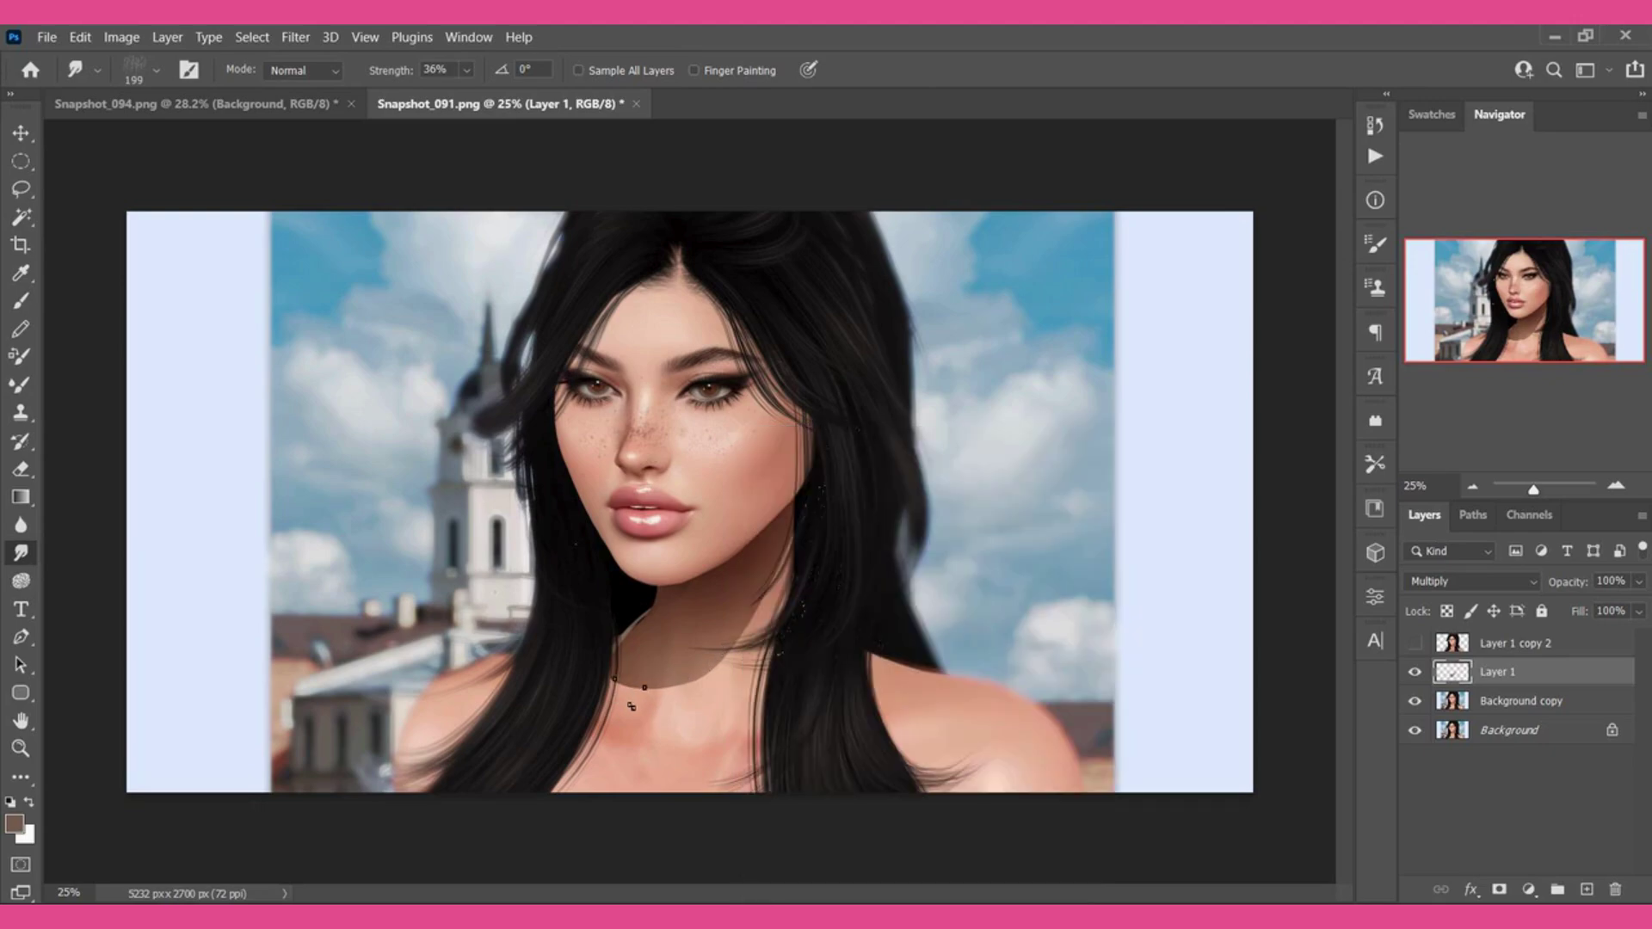
mouse_move(641, 711)
mouse_down()
mouse_move(716, 707)
mouse_move(747, 682)
mouse_move(746, 618)
mouse_move(770, 572)
mouse_up()
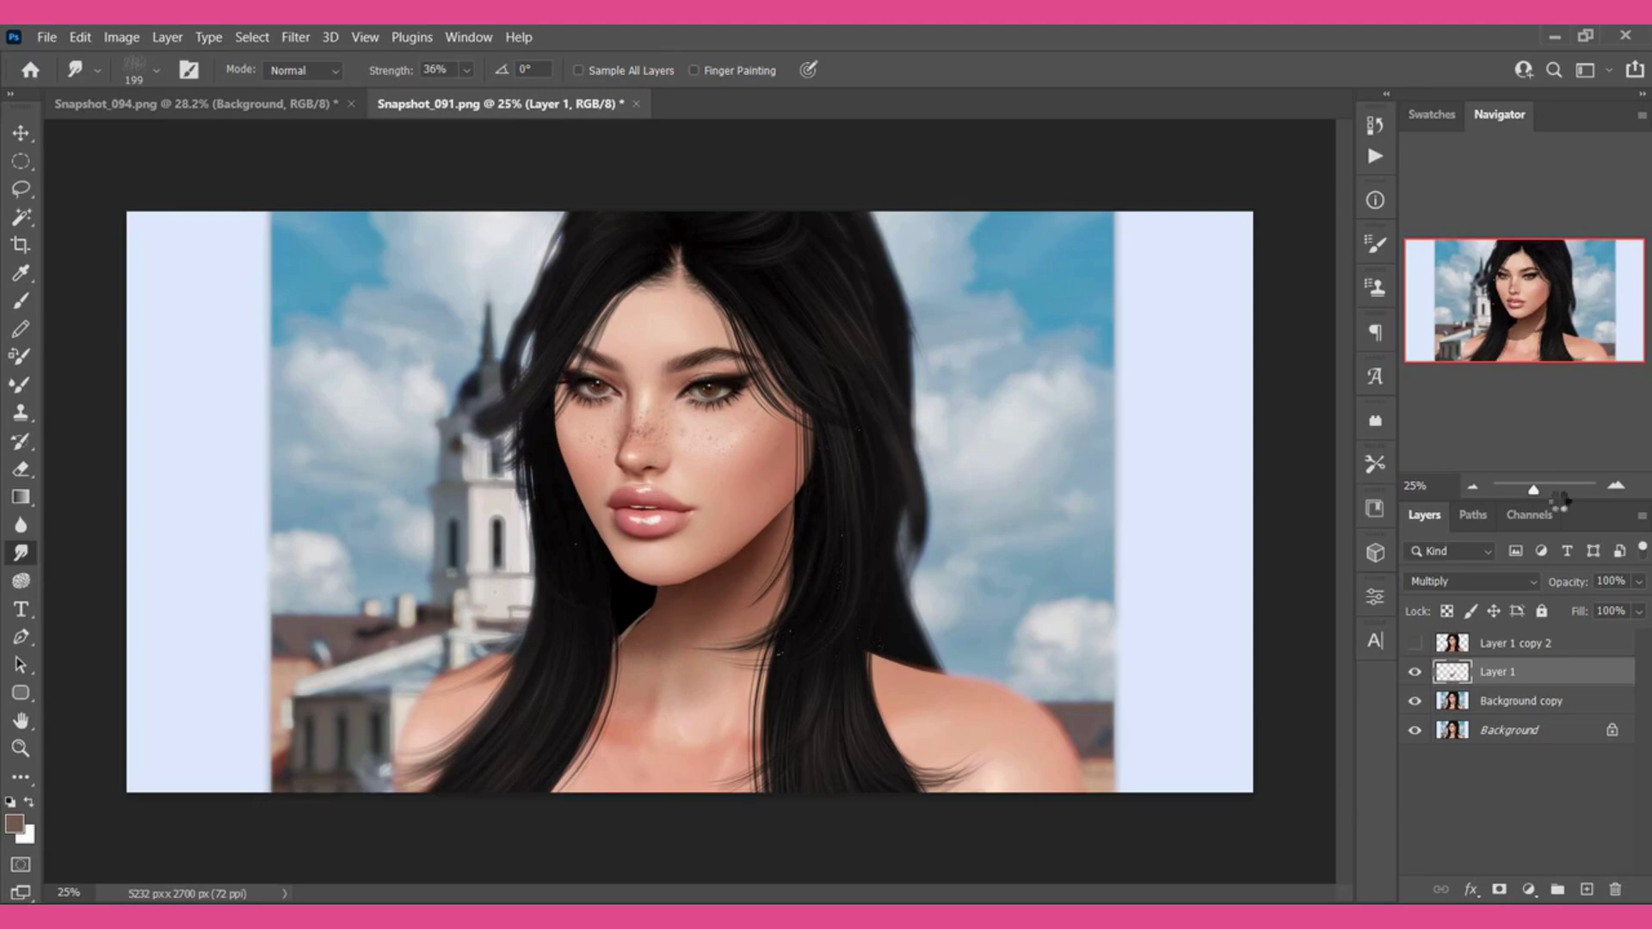
click(1638, 582)
drag(1637, 607, 1597, 609)
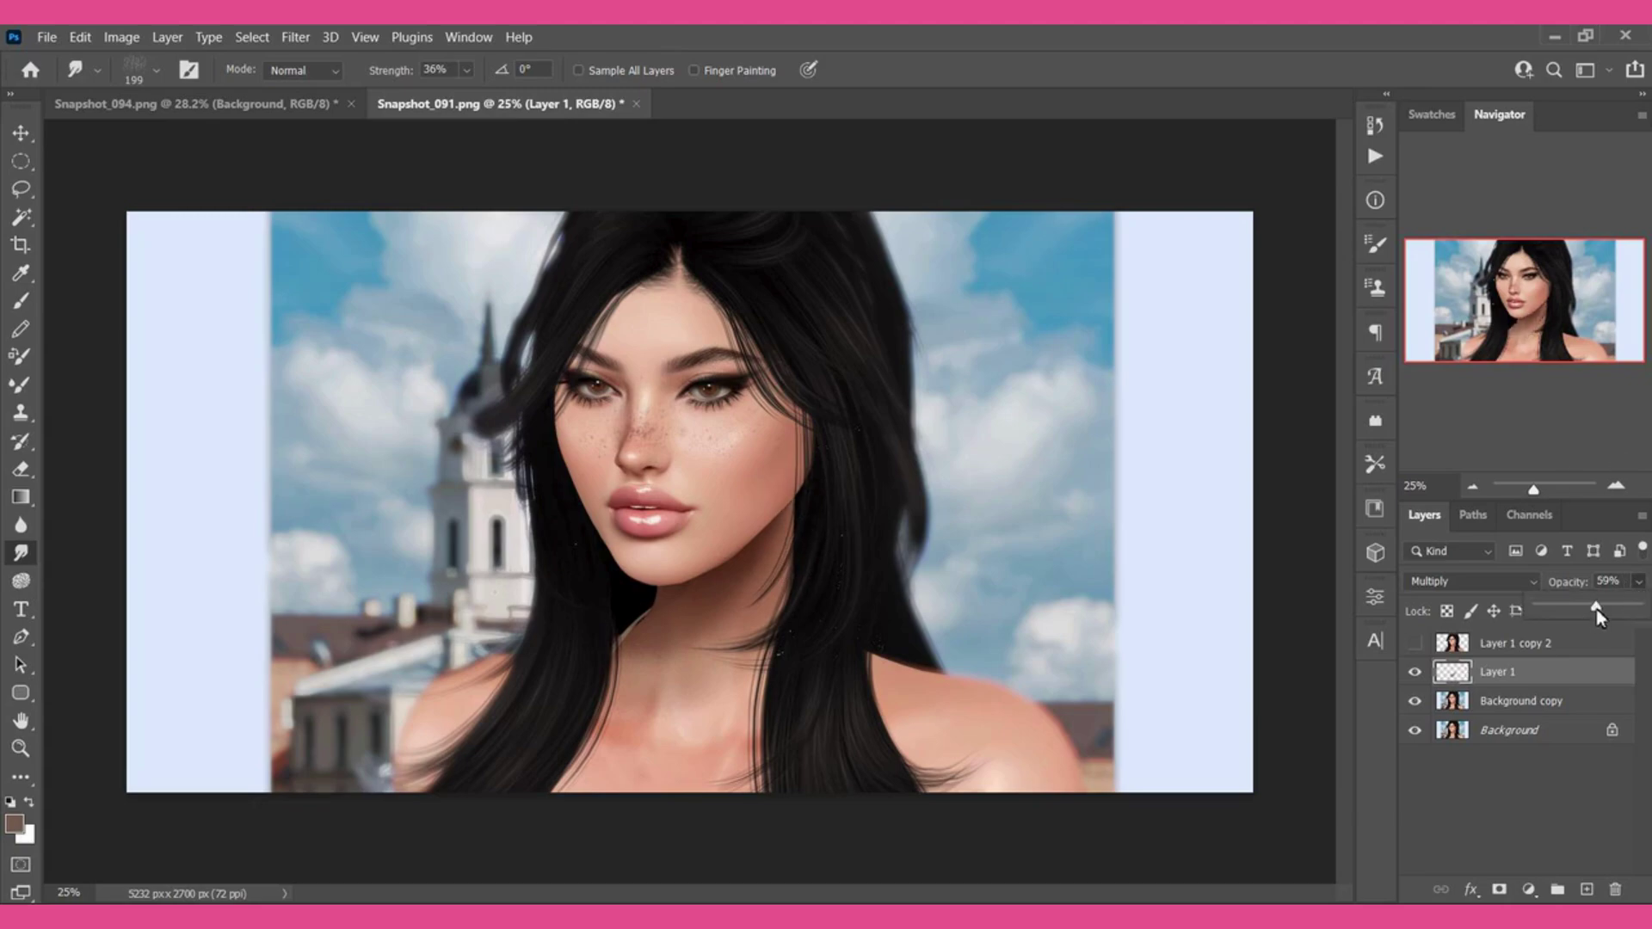
Add Layer 2 in Multiply mode and brush brown contour strokes along the right cheek and nose.
click(1587, 889)
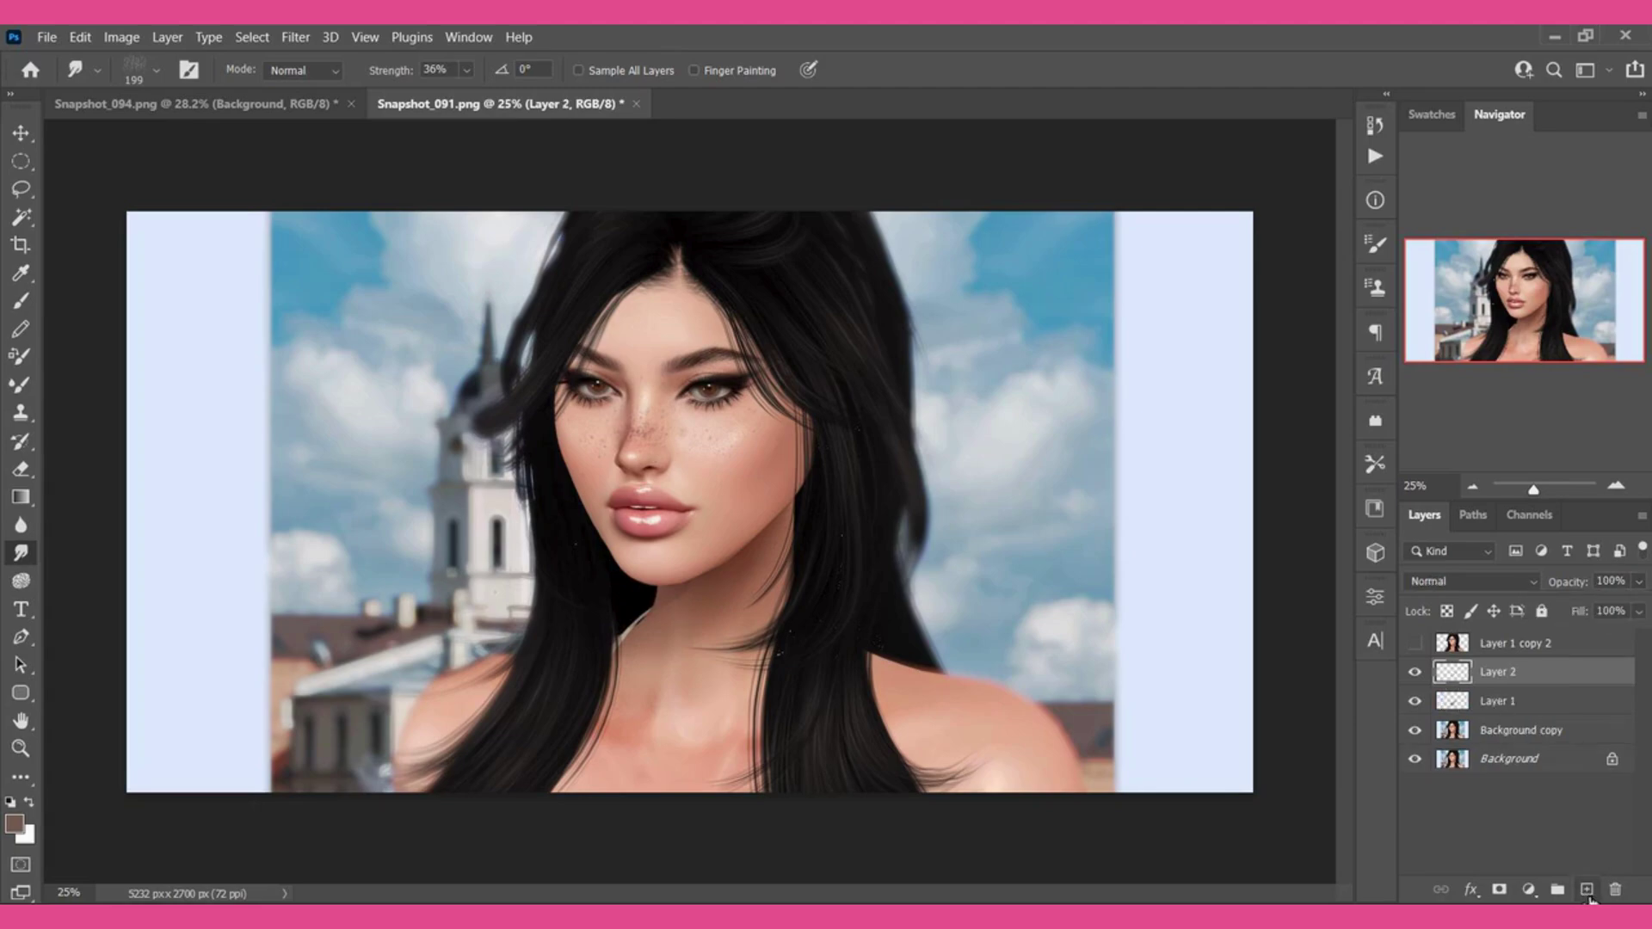
click(1462, 581)
click(1420, 440)
click(20, 300)
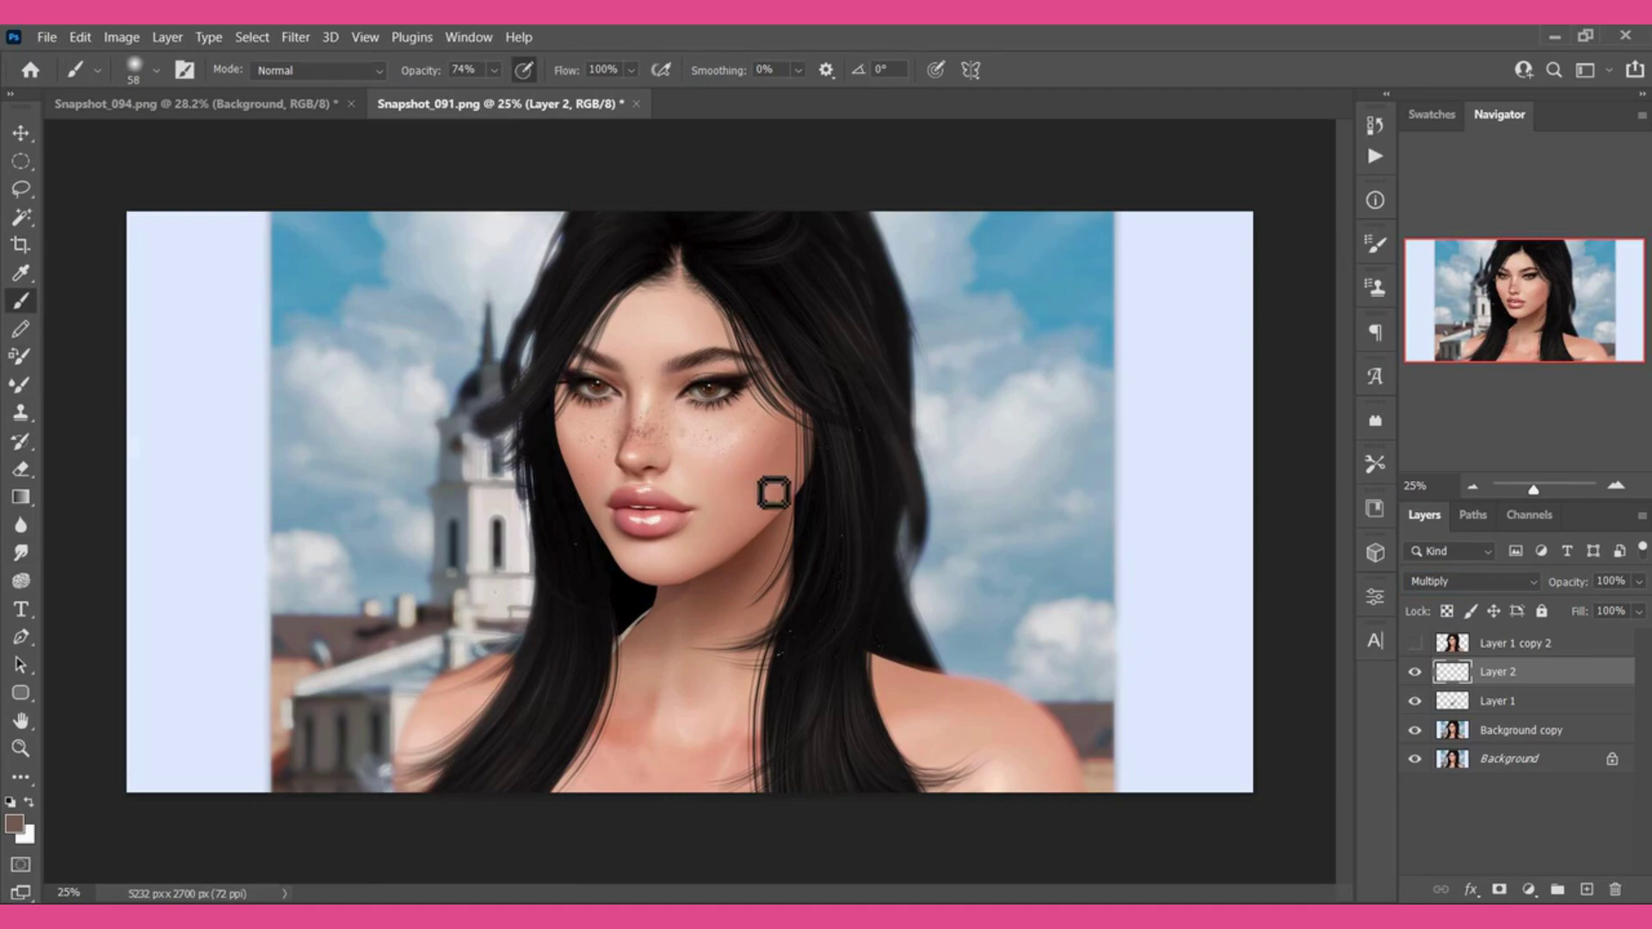
drag(774, 475, 795, 430)
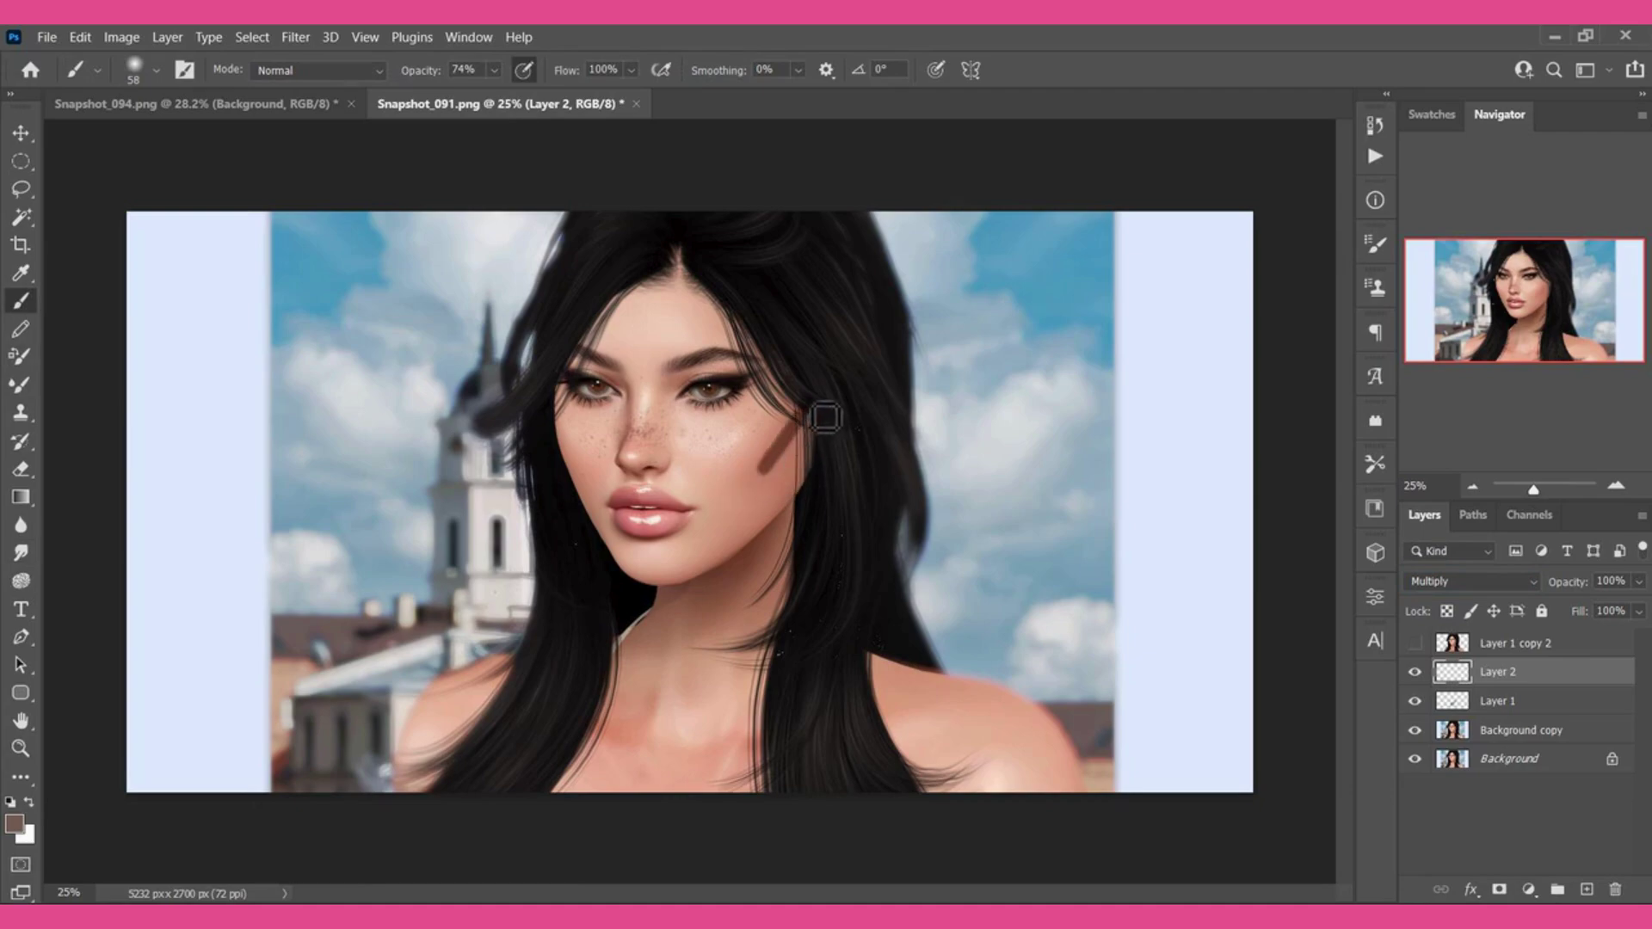
right_click(826, 418)
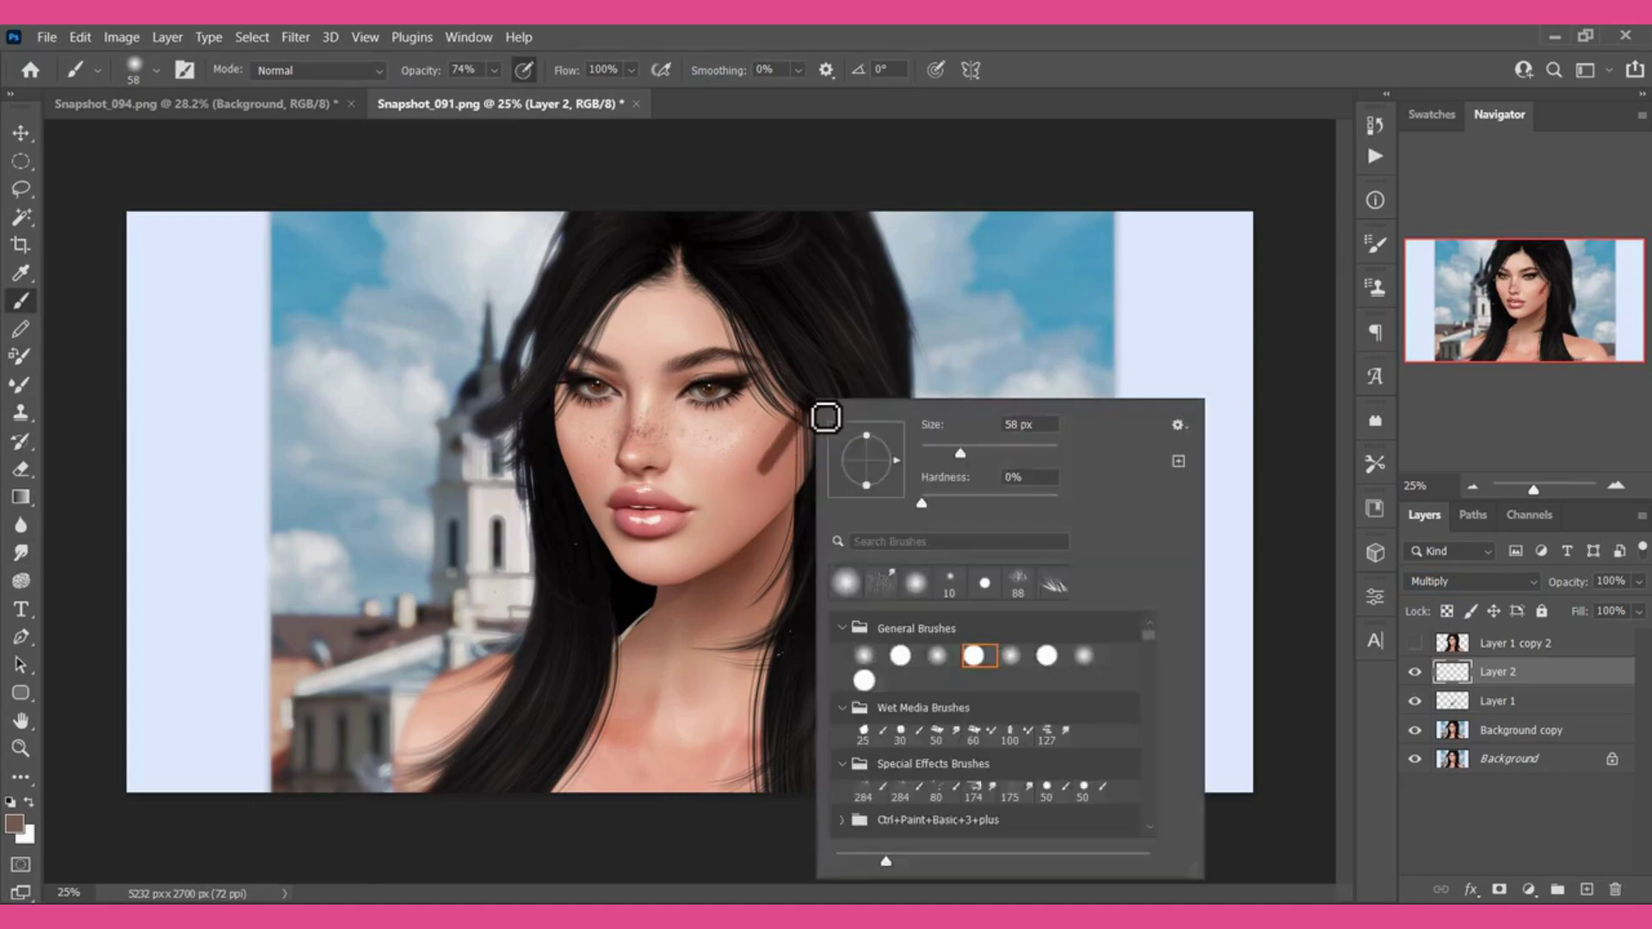
click(781, 475)
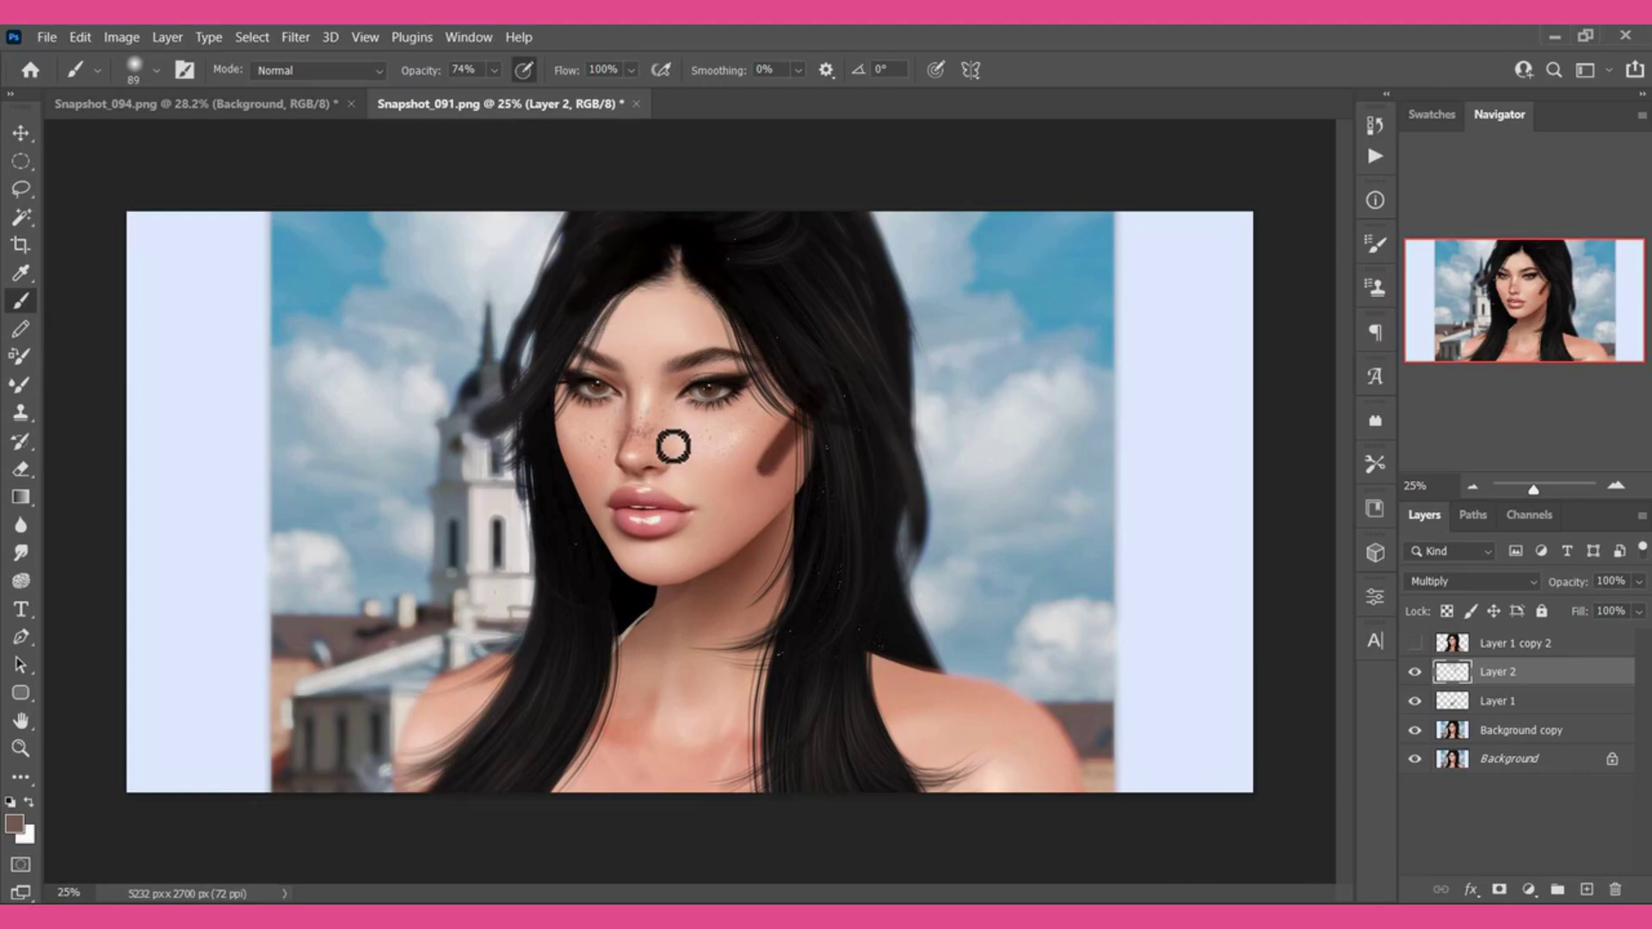
drag(655, 437, 693, 357)
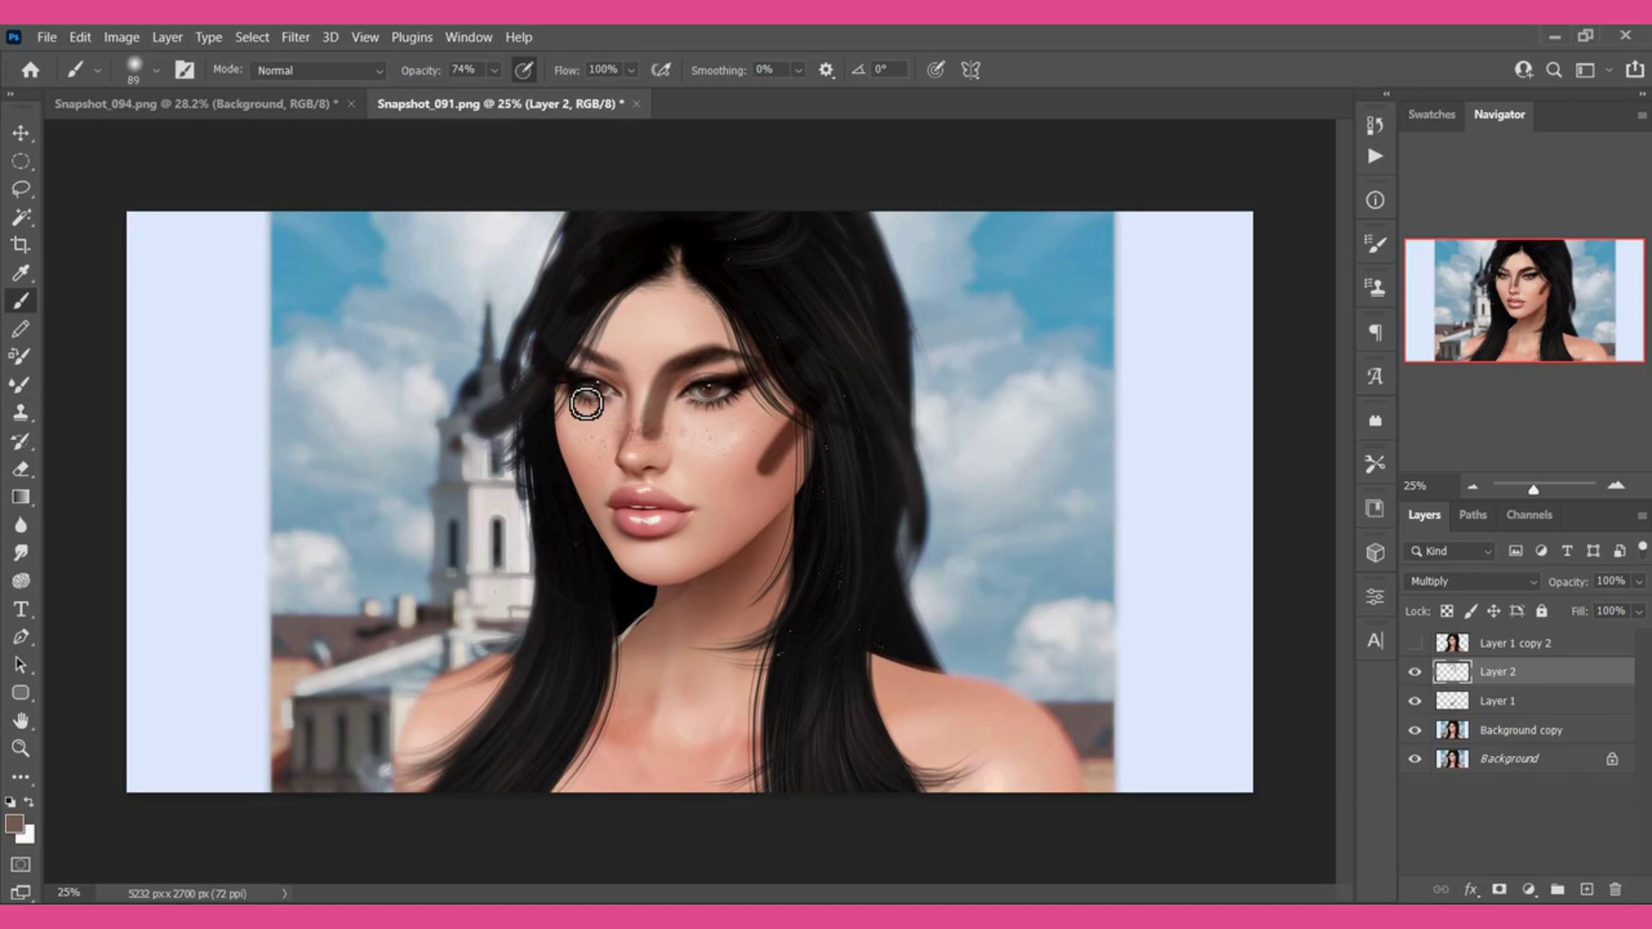
click(301, 37)
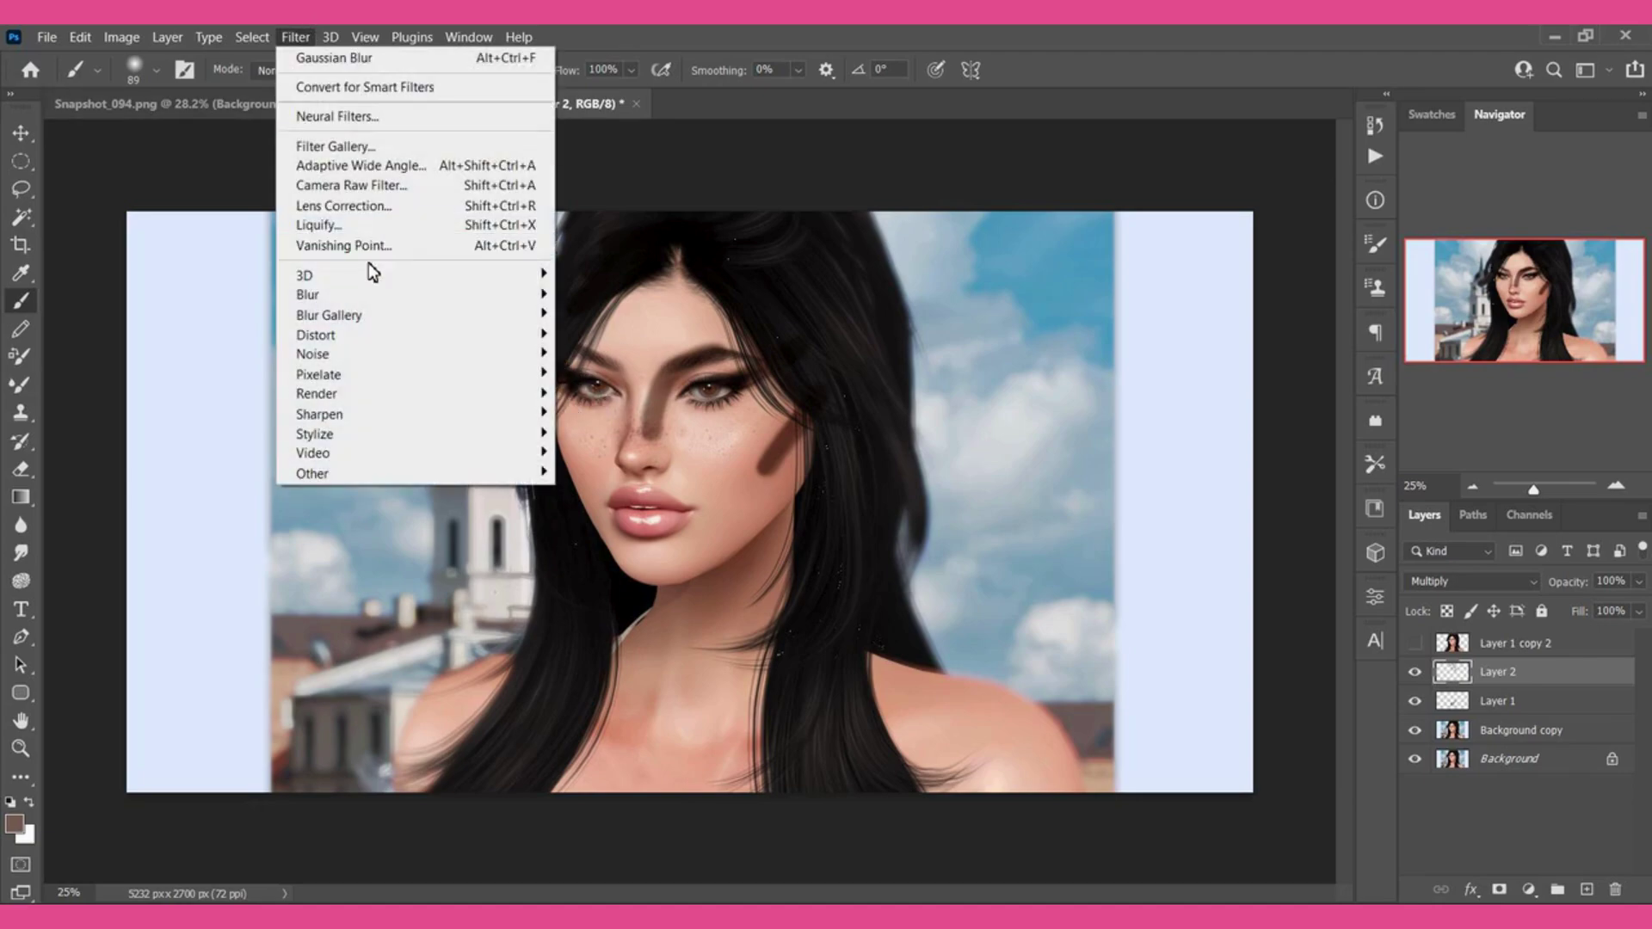
Apply a 38.7-pixel Gaussian Blur to Layer 2's cheek and nose contour strokes.
mouse_move(307, 294)
click(603, 375)
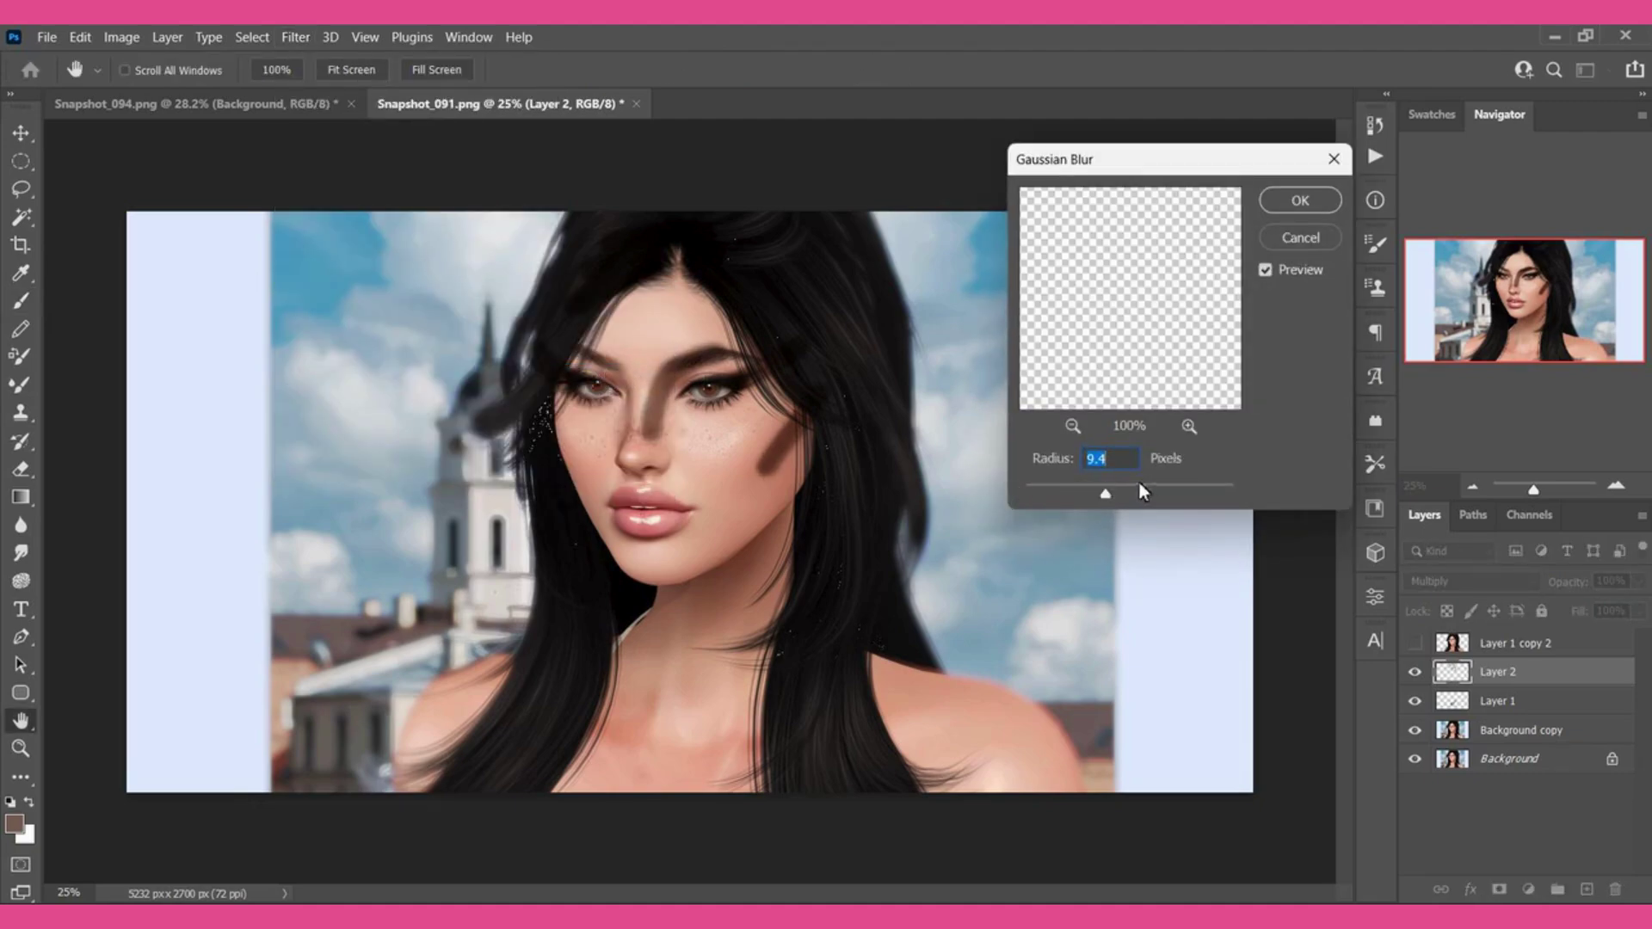
drag(1105, 494, 1127, 493)
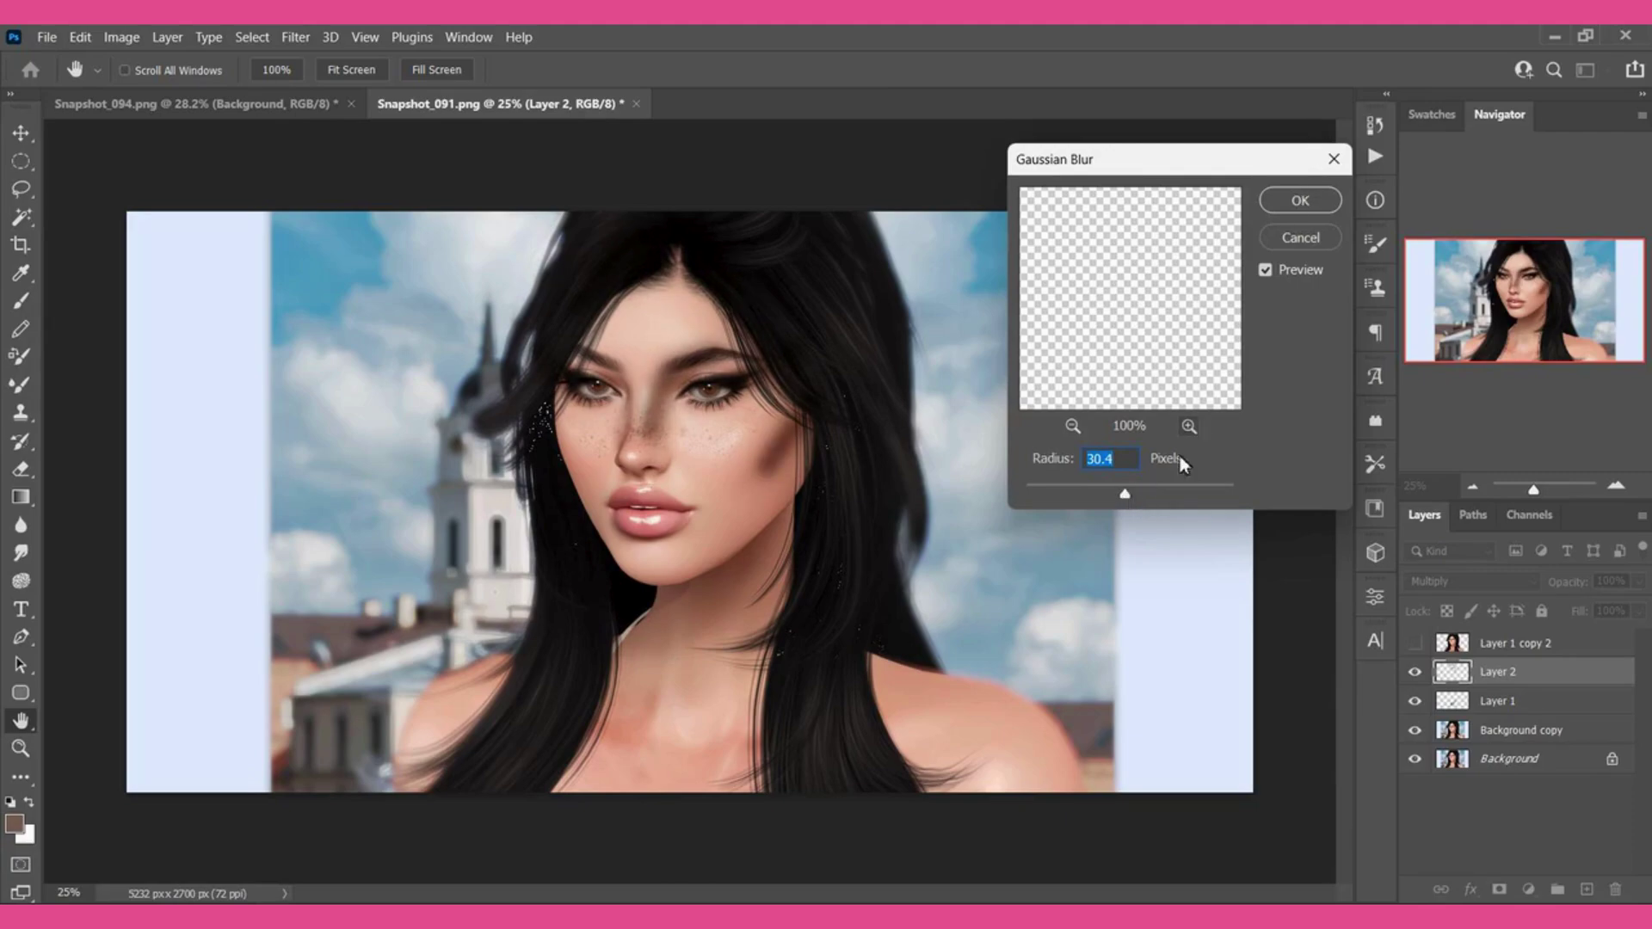
click(1299, 200)
click(21, 470)
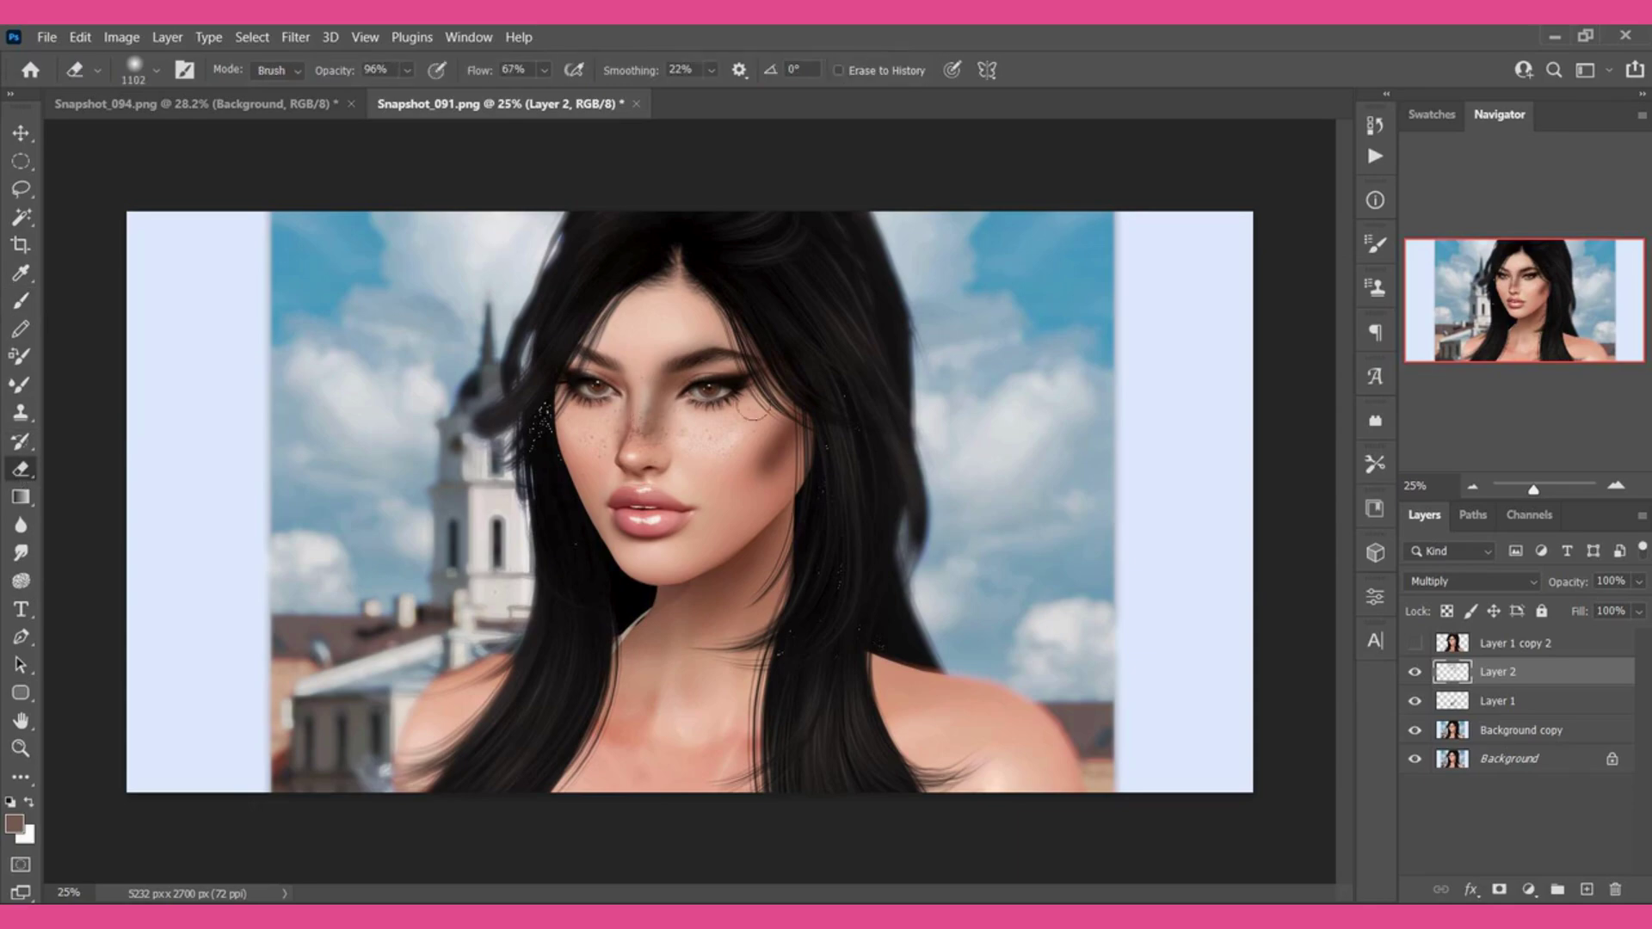
Erase the stray shadow over the nose with a smaller eraser.
right_click(777, 399)
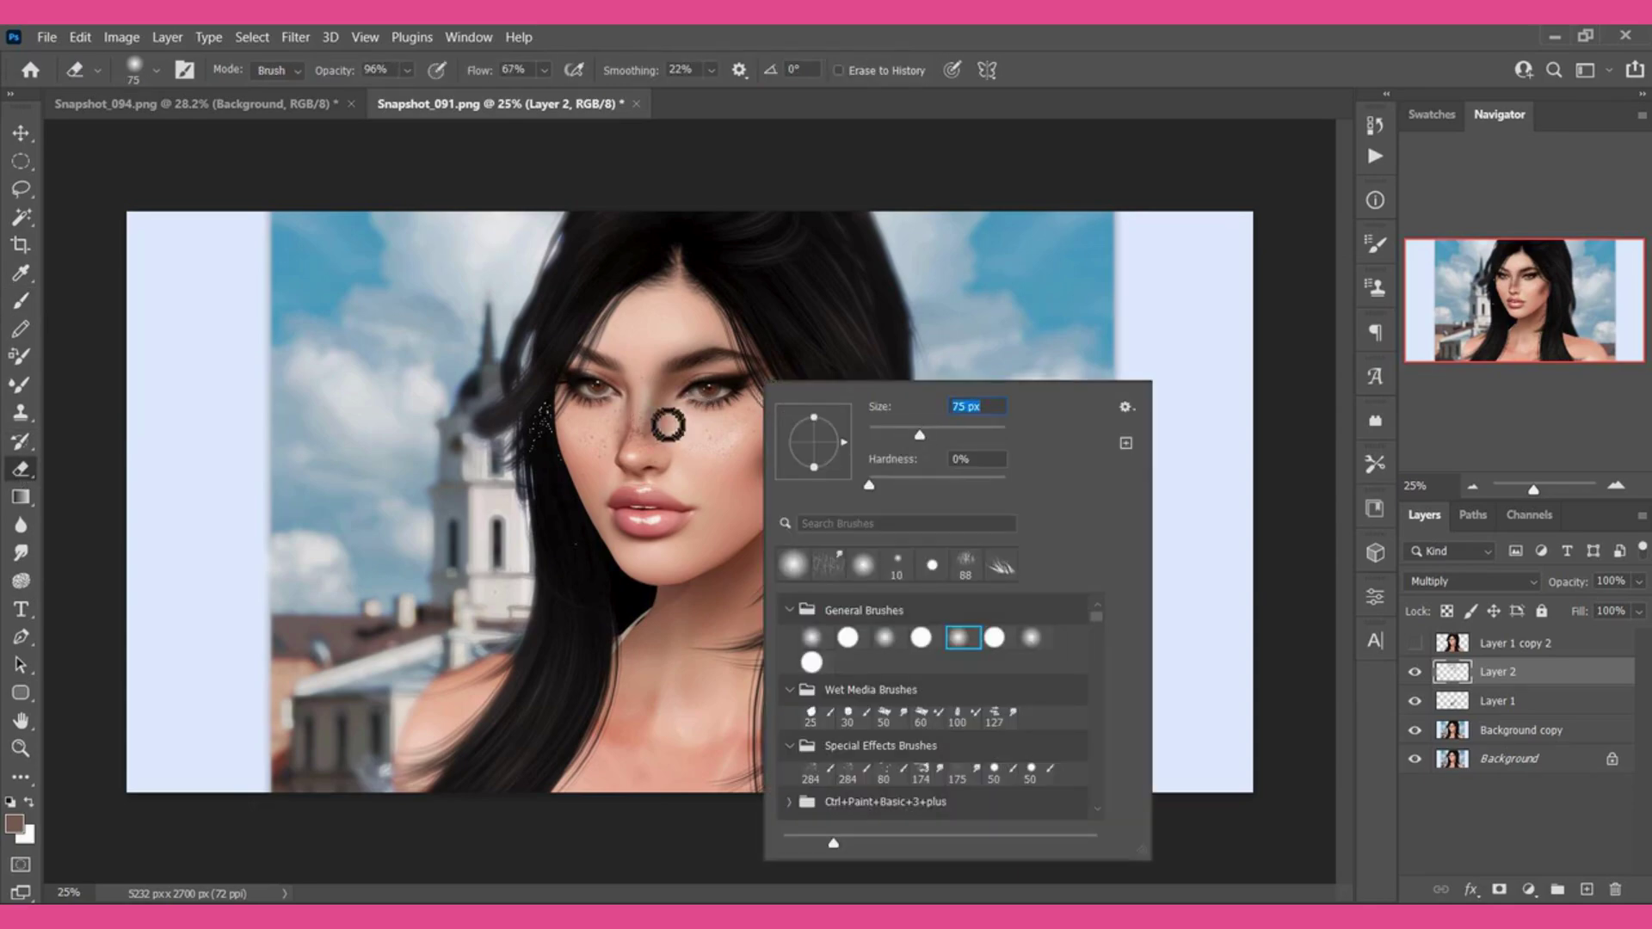
click(636, 439)
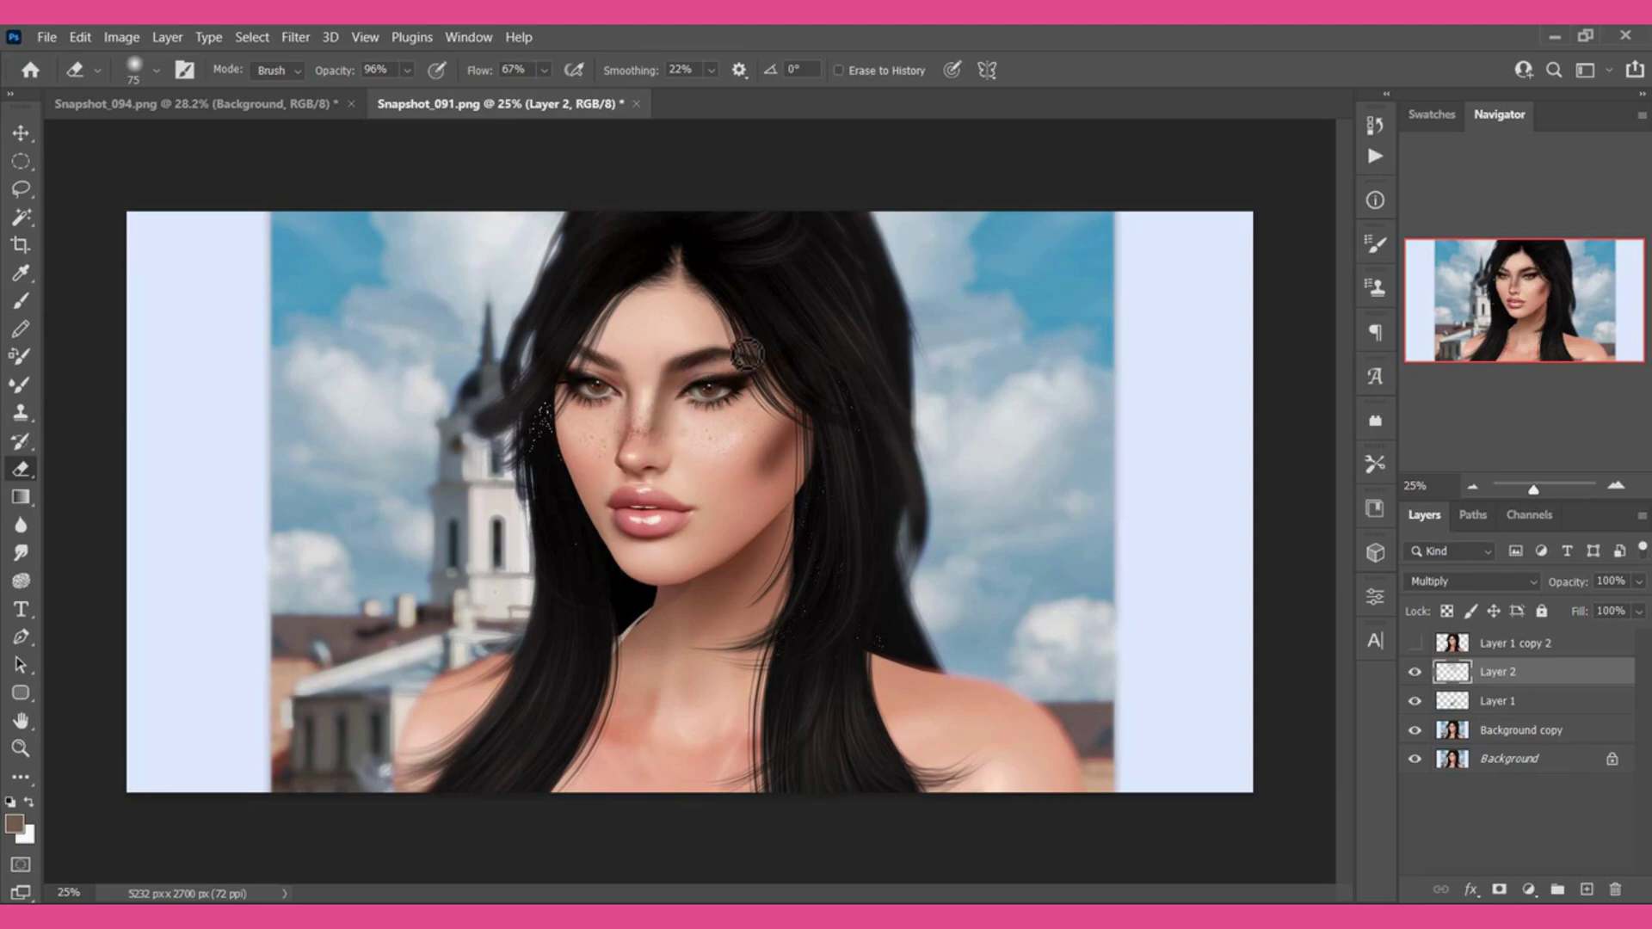
drag(663, 380, 660, 467)
Add 5% monochromatic noise to the shadow layer, then zoom in on the cheek.
click(289, 37)
mouse_move(312, 353)
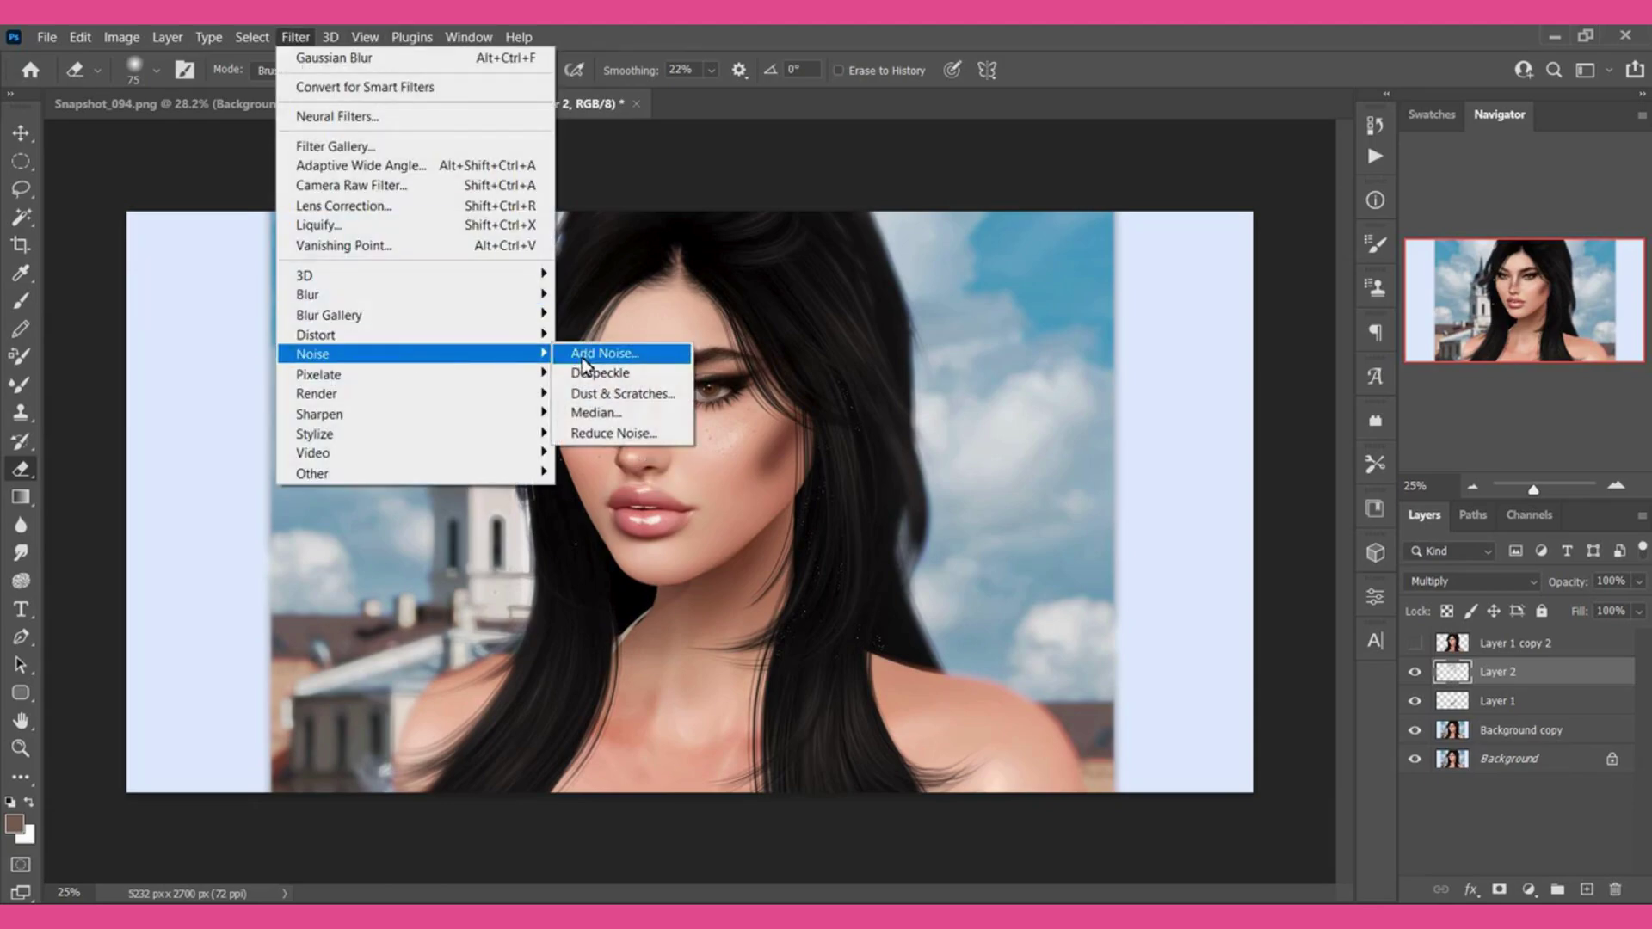
click(602, 353)
text(5)
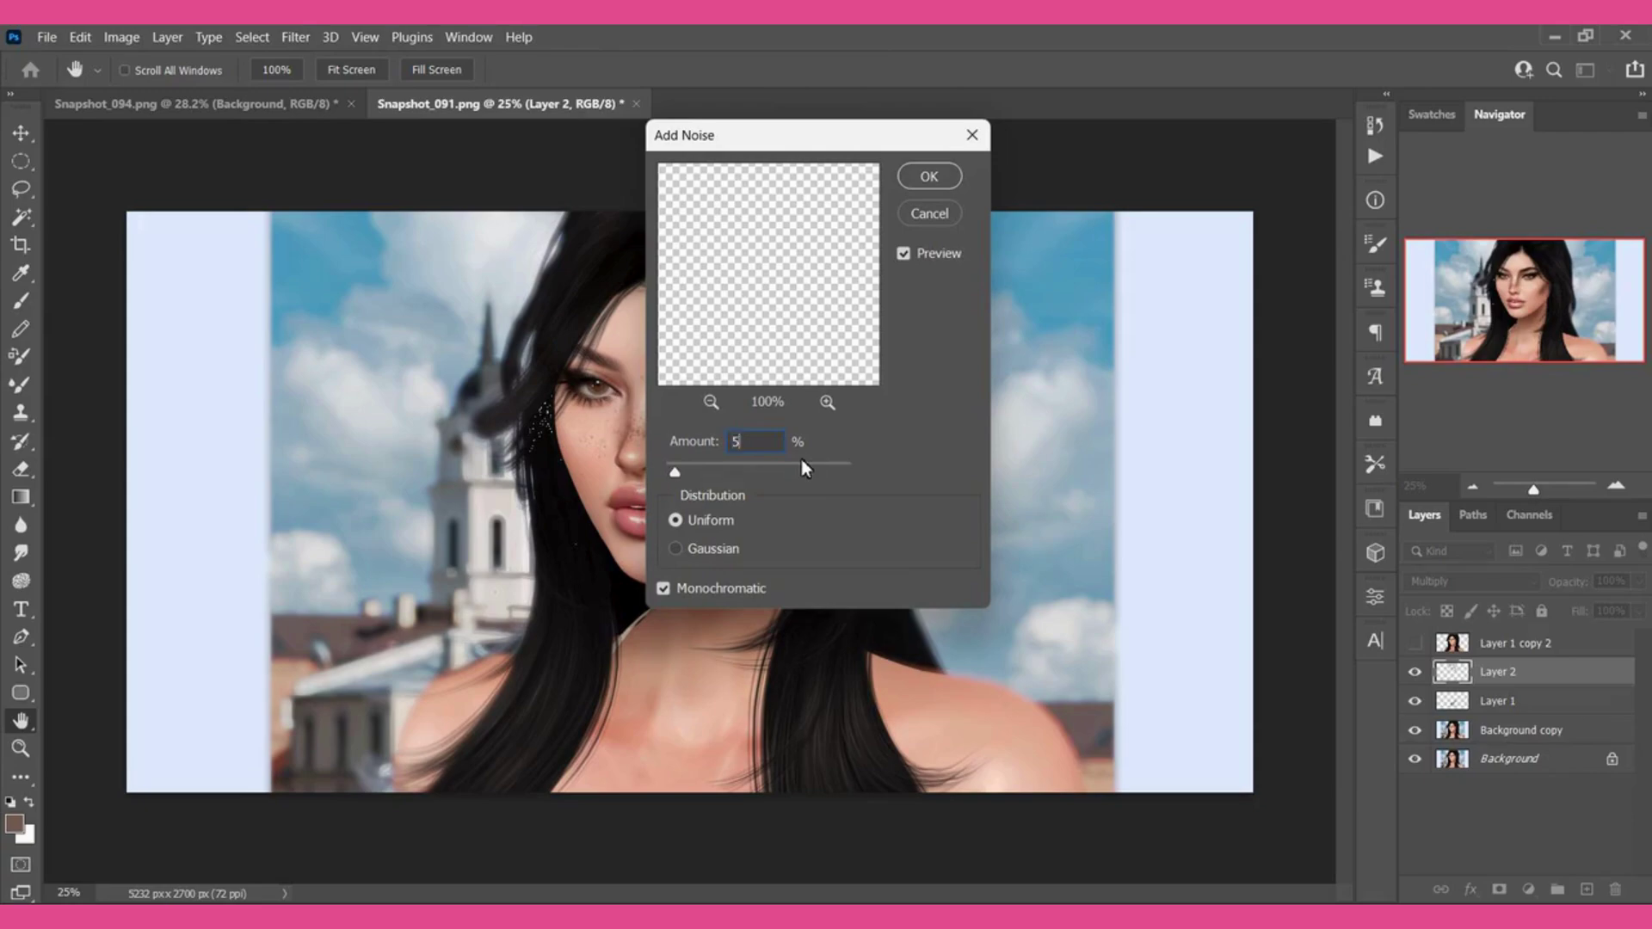
key(Return)
click(21, 747)
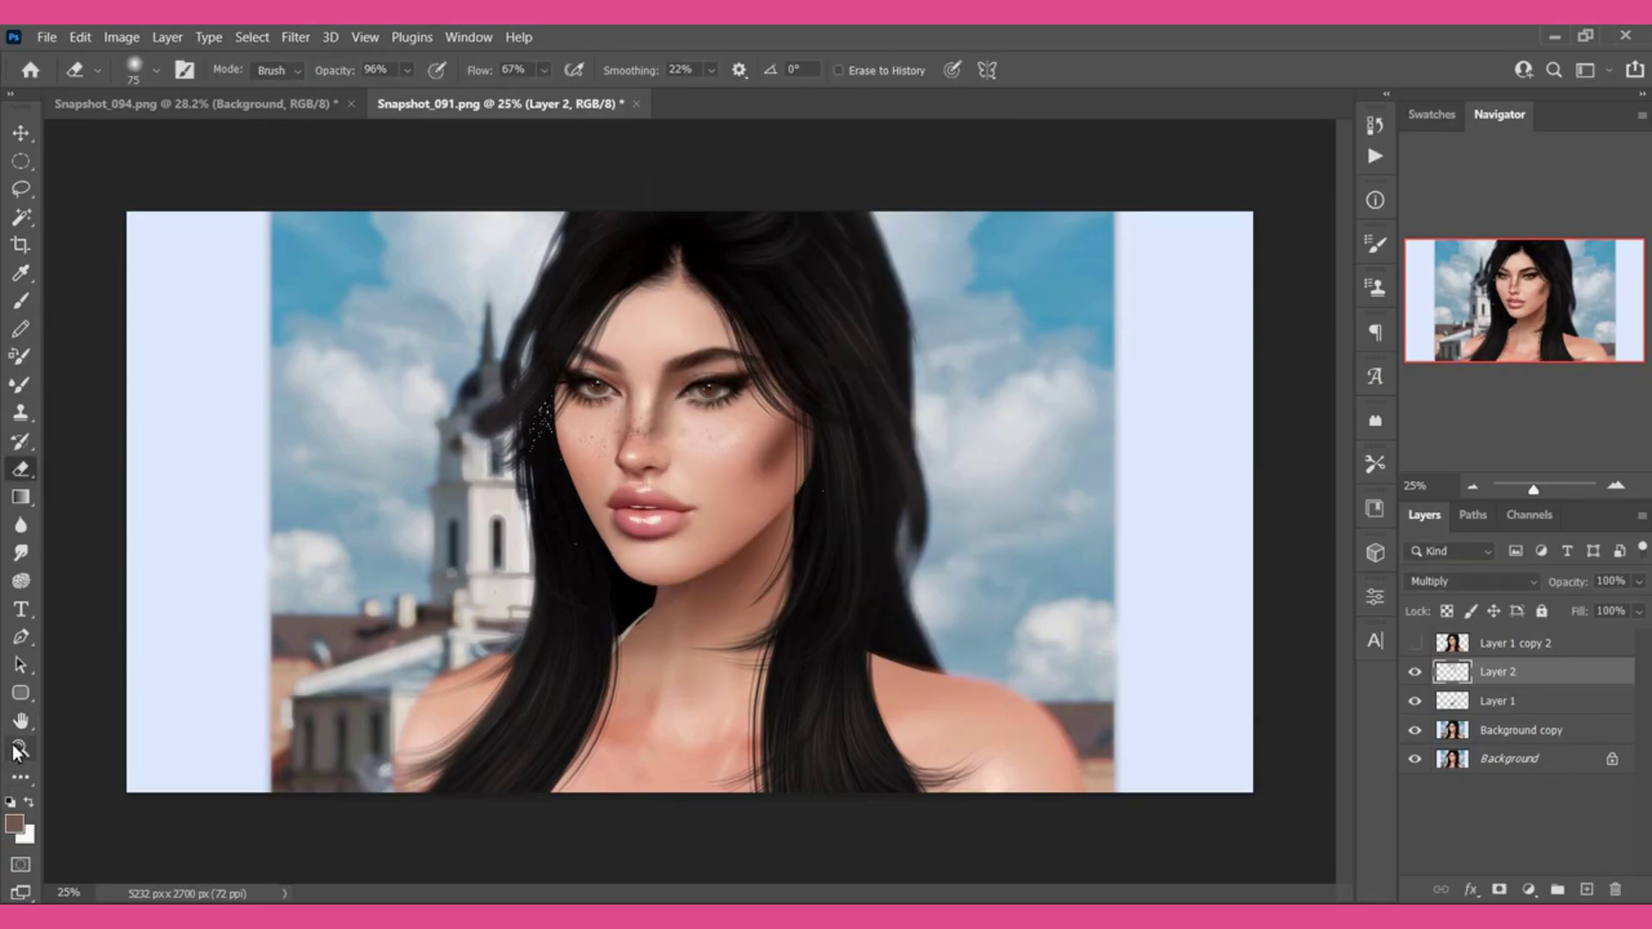
click(785, 474)
Zoom in on the cheek shading, fit the image on screen, and check the shadow layer's opacity.
click(784, 475)
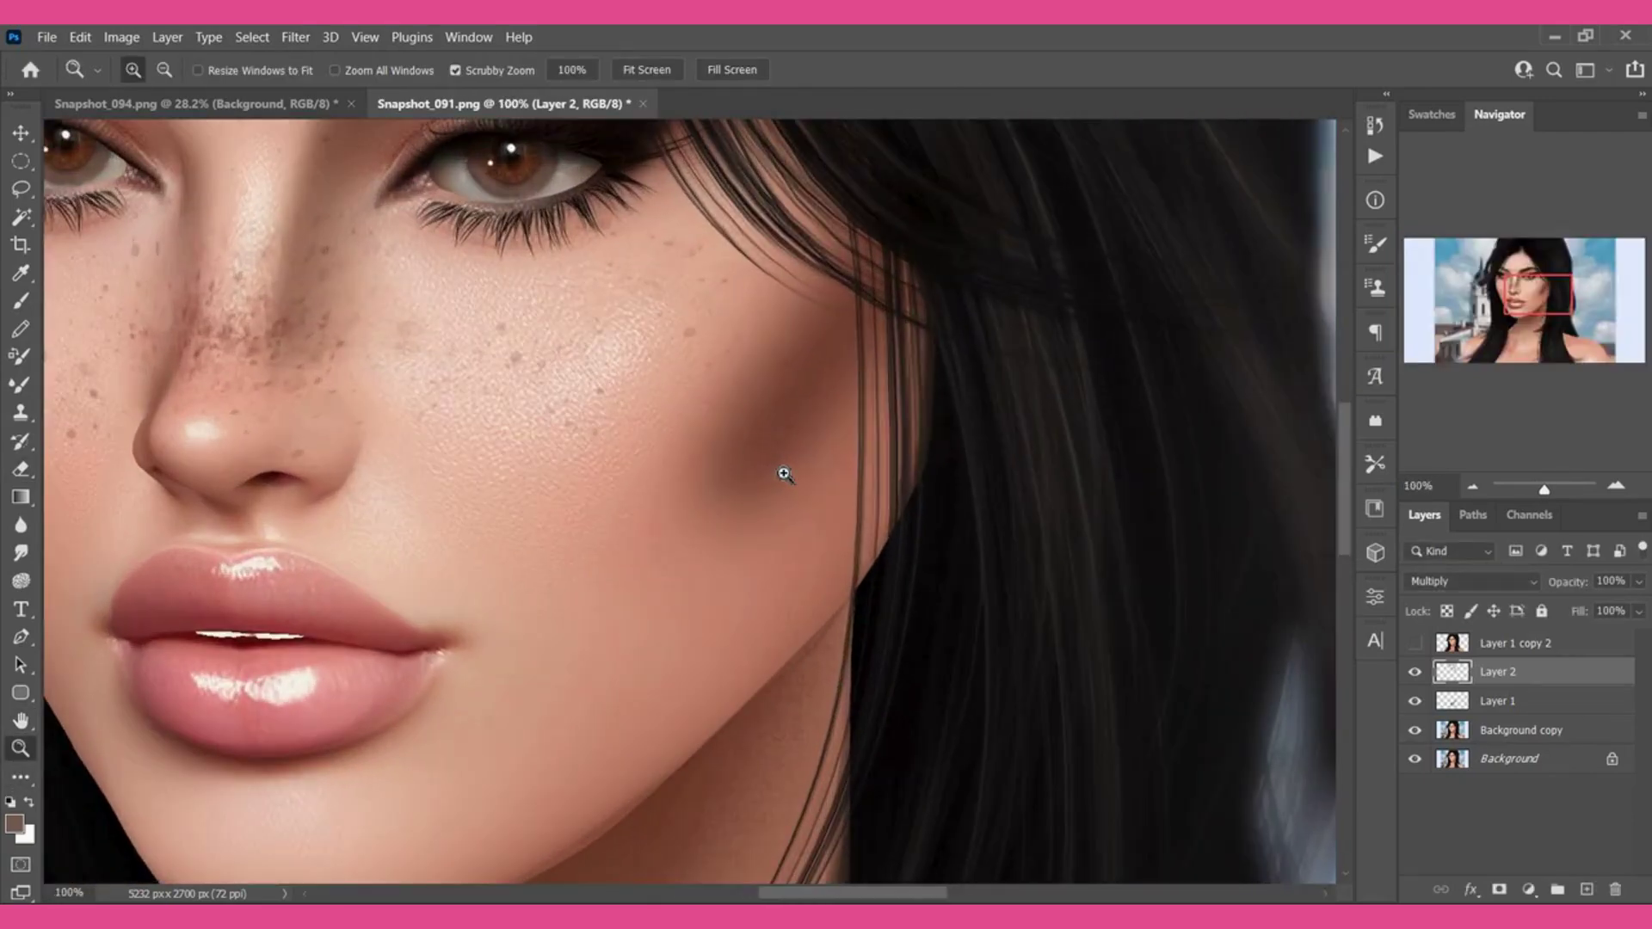
right_click(776, 473)
click(813, 501)
right_click(834, 487)
click(893, 500)
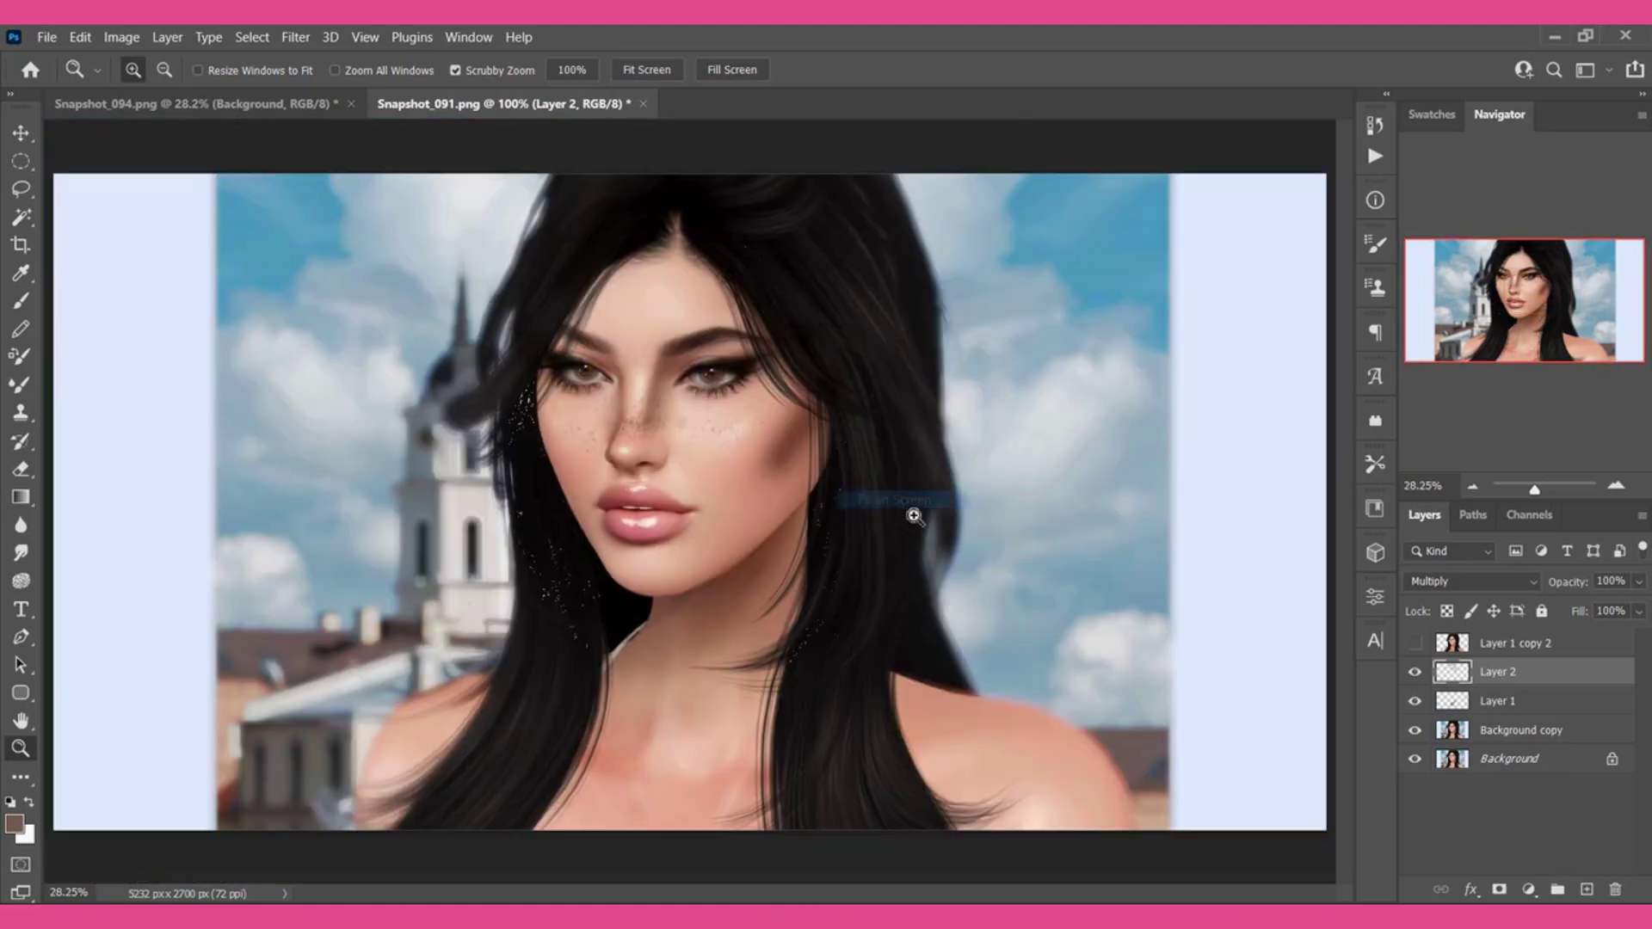
click(1639, 581)
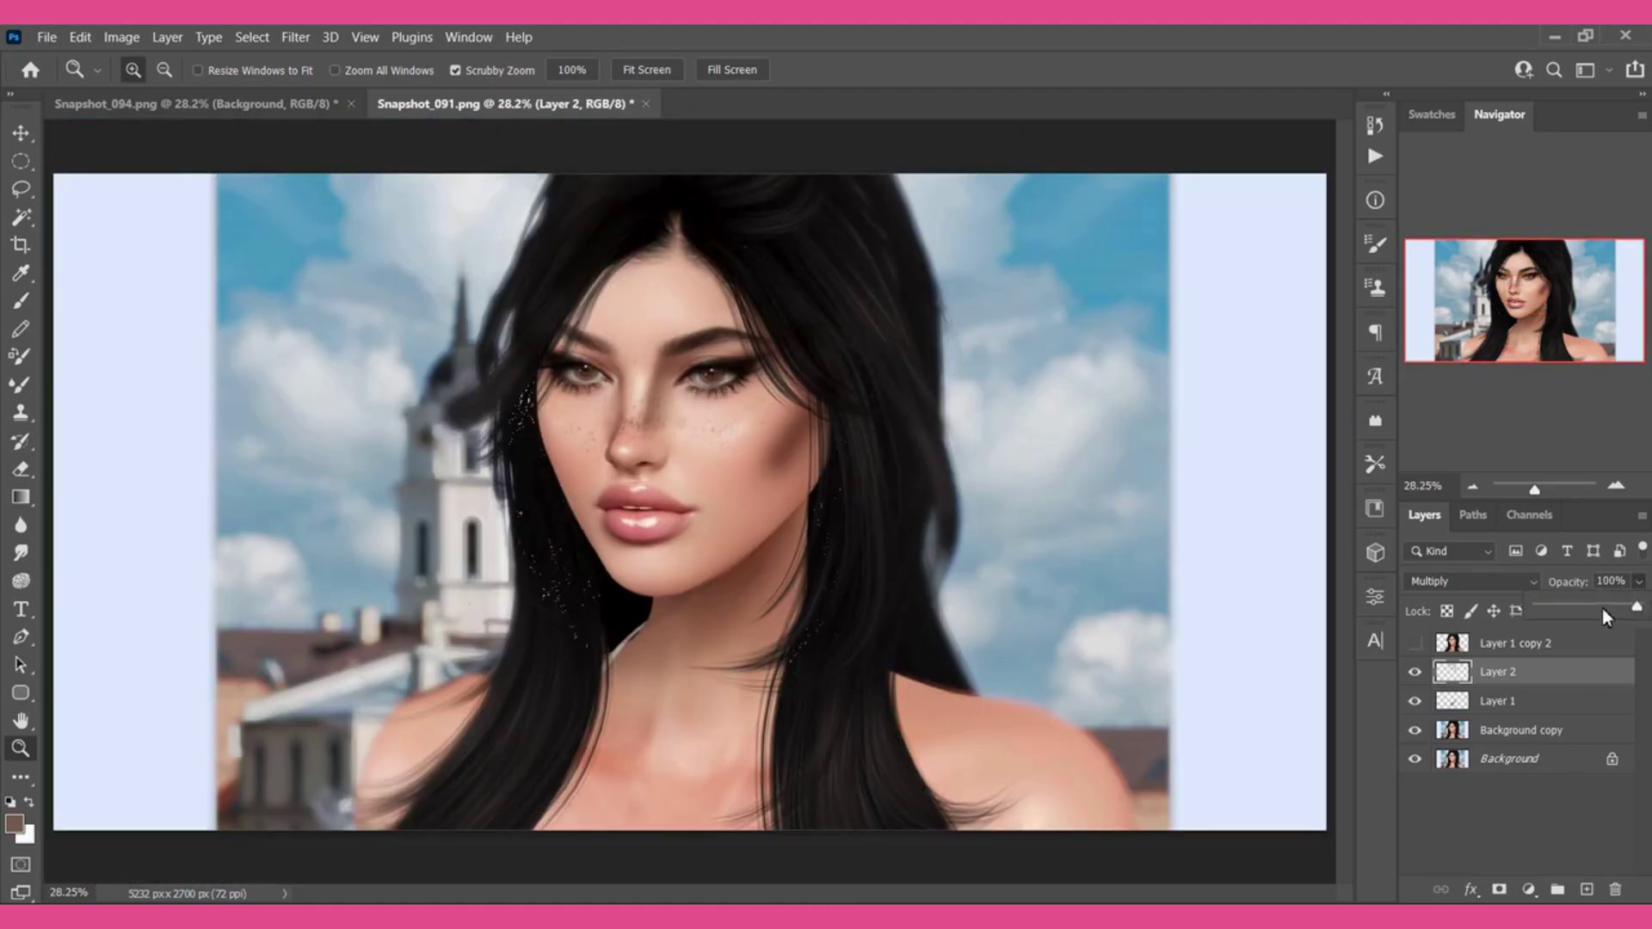
Merge all visible layers into Background and duplicate it as a Background copy.
right_click(1514, 676)
click(1344, 657)
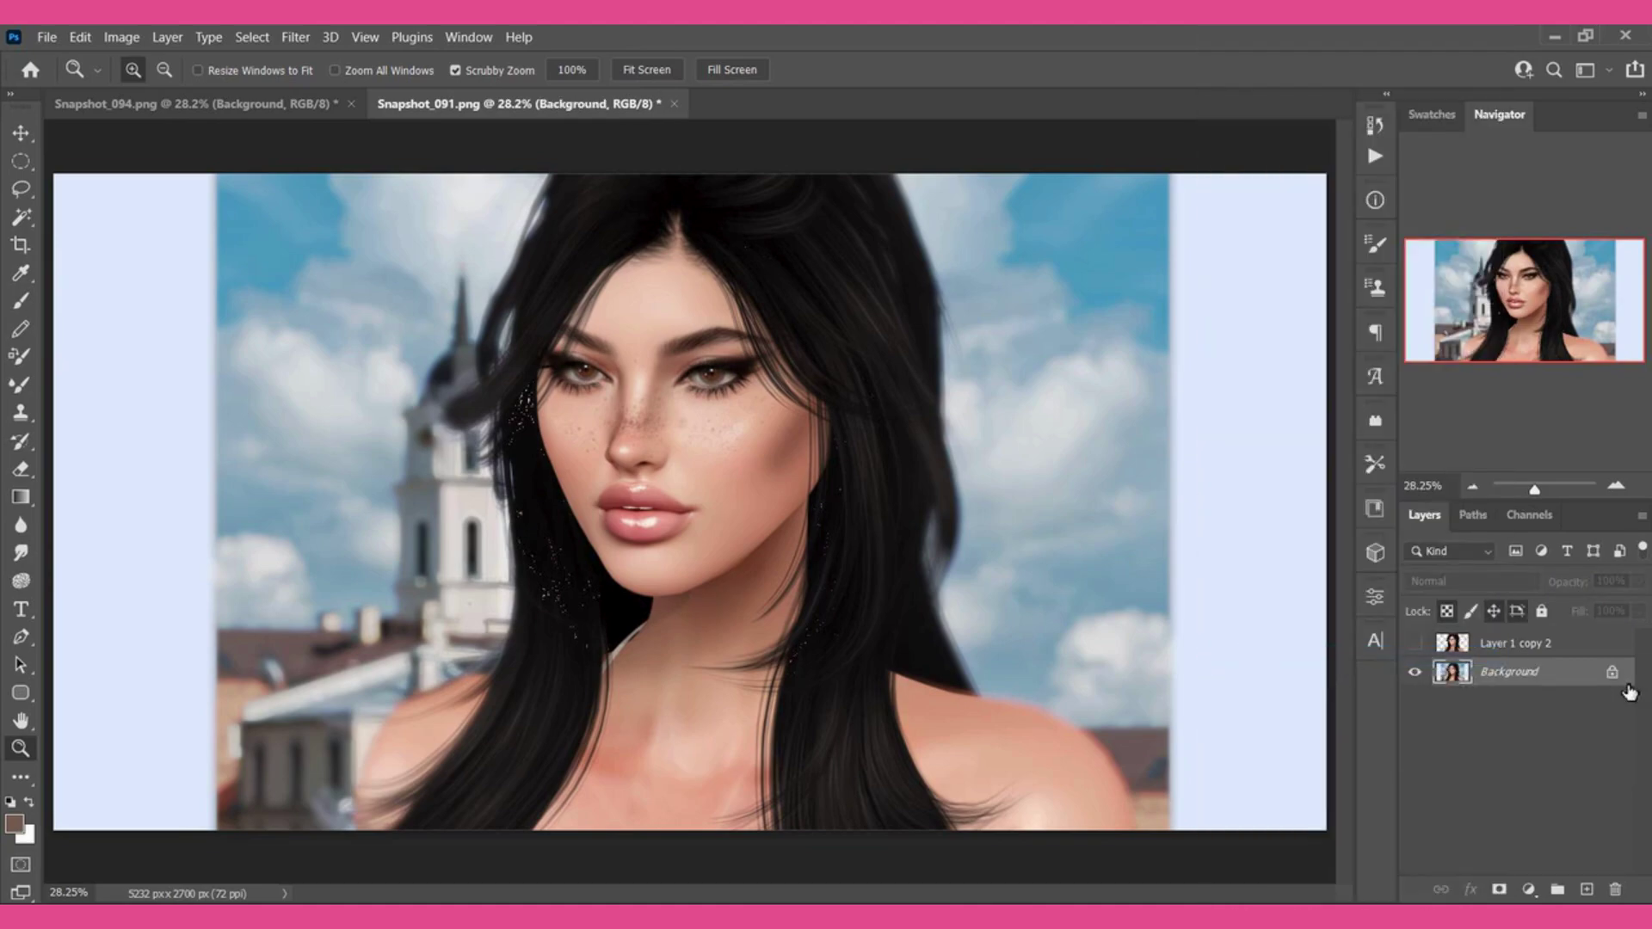
drag(1555, 683, 1590, 894)
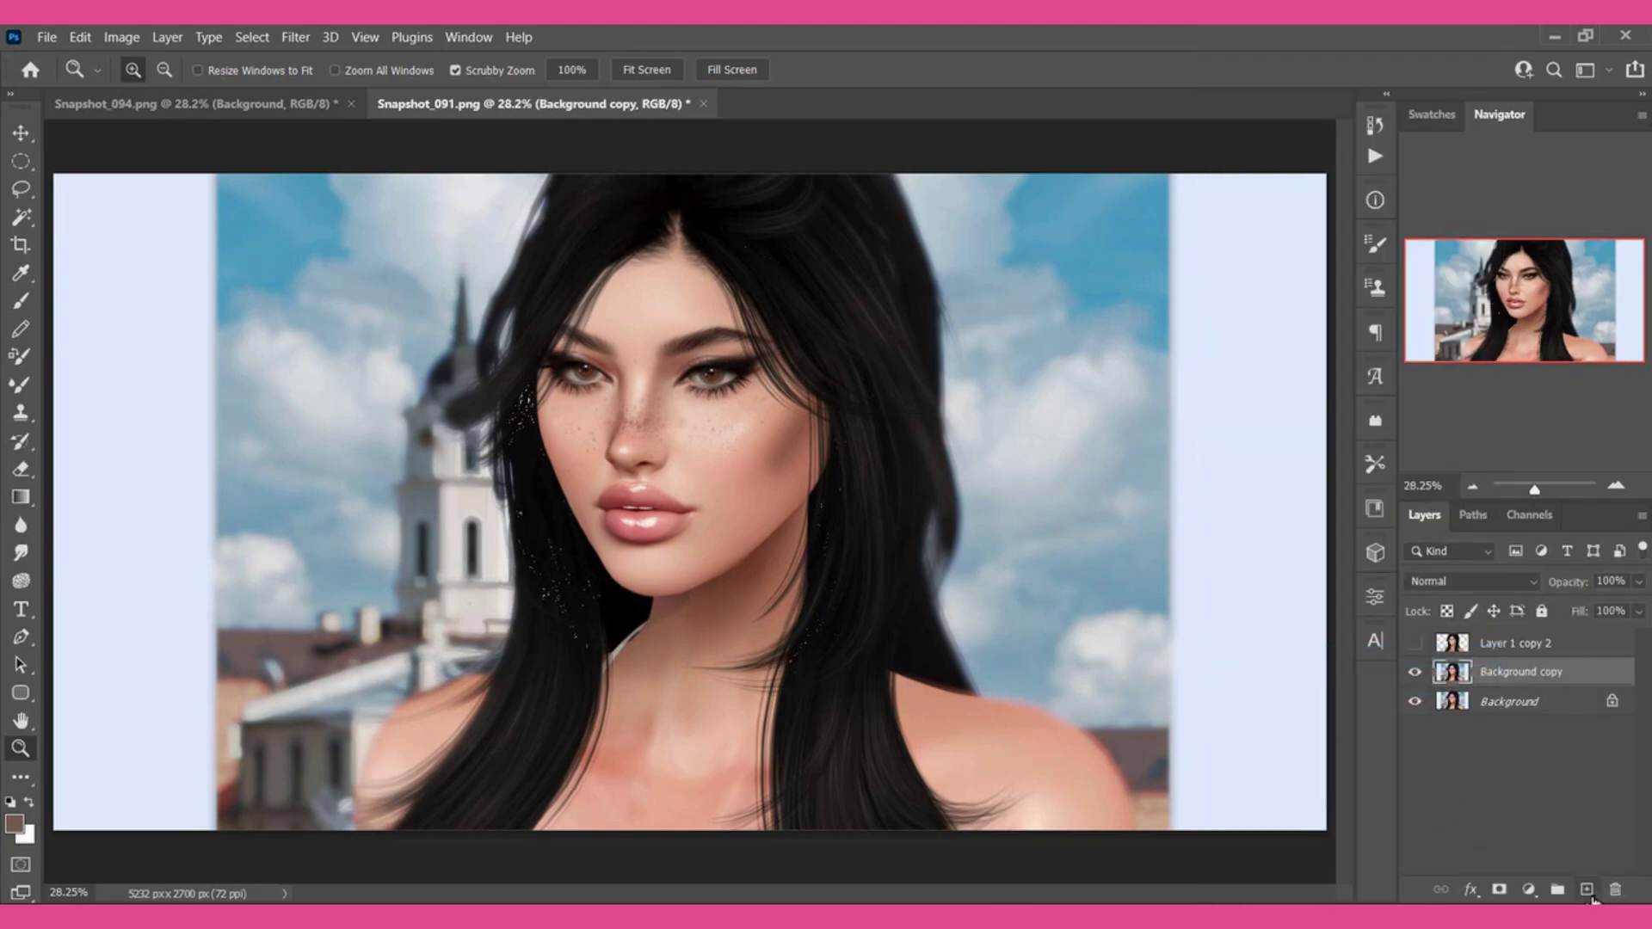
click(33, 279)
Sample the sky blue as paint colour and add a new Linear Dodge (Add) layer.
click(312, 248)
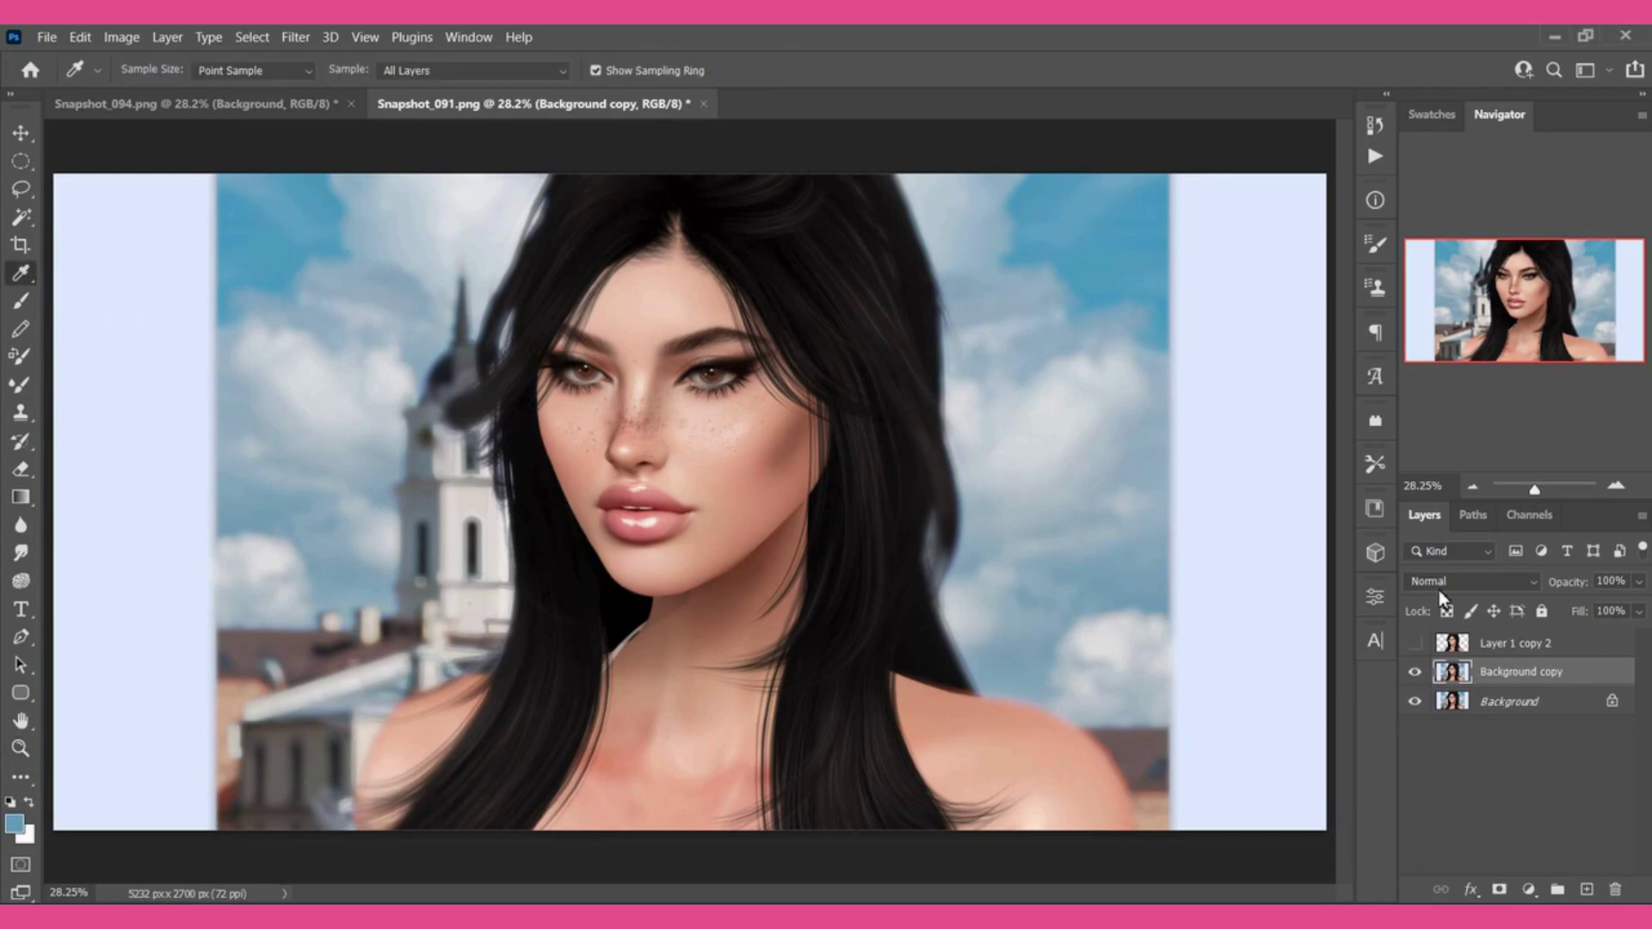
click(1588, 890)
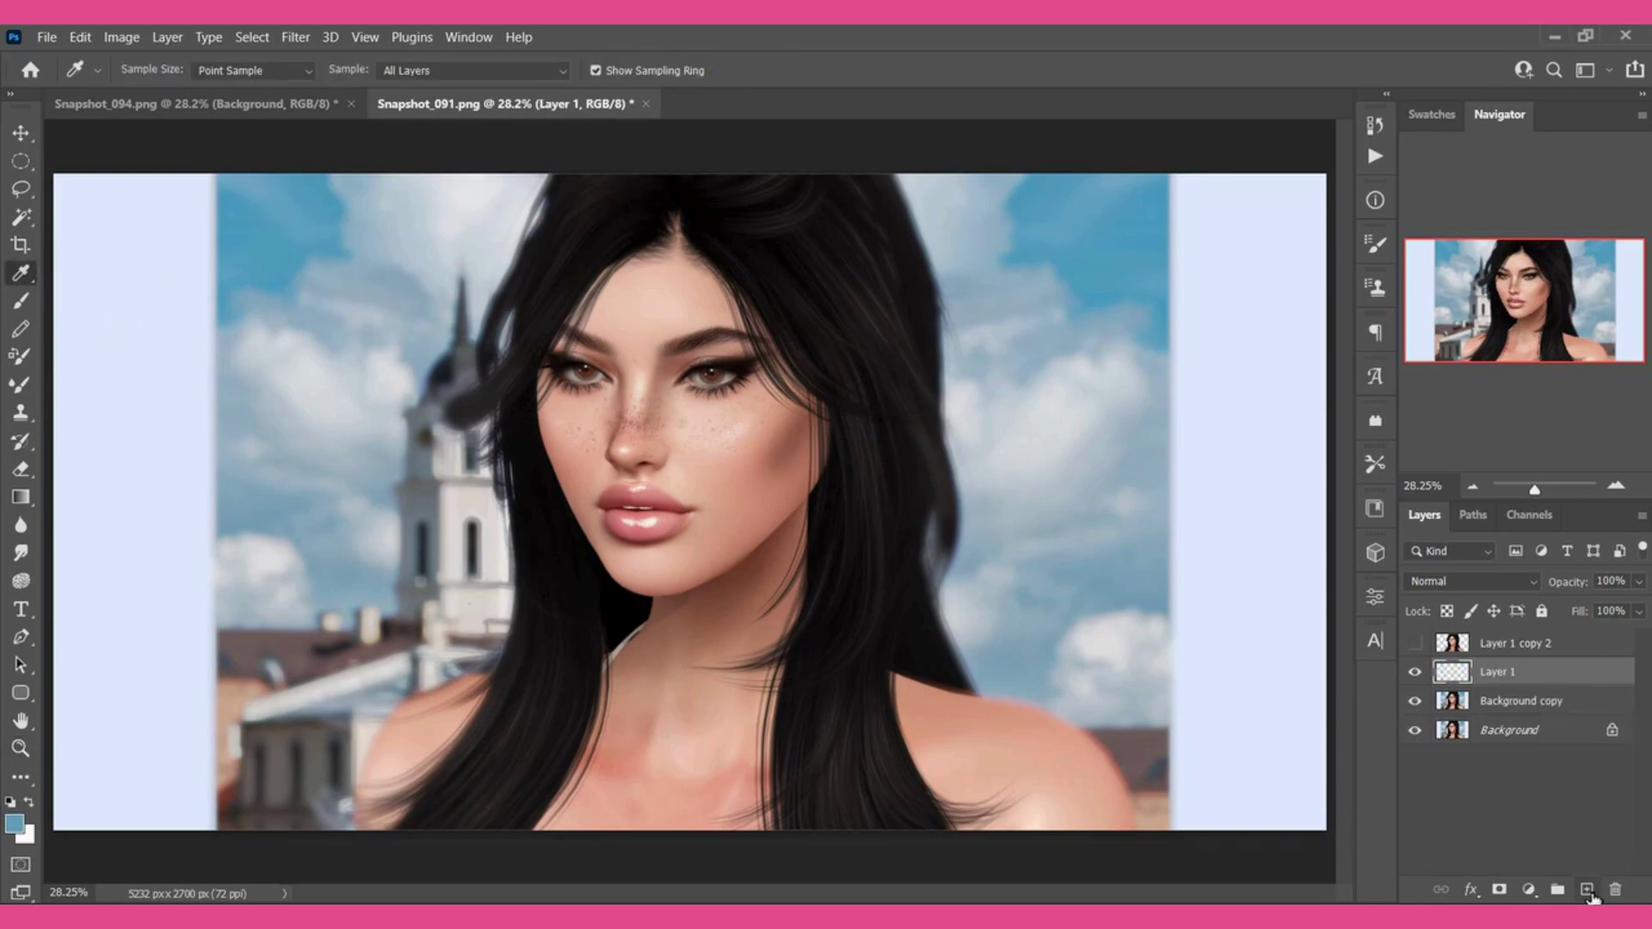
click(1447, 580)
click(1454, 570)
Paint large soft blue strokes along the left and right hair edges down to the shoulder.
click(21, 301)
right_click(595, 303)
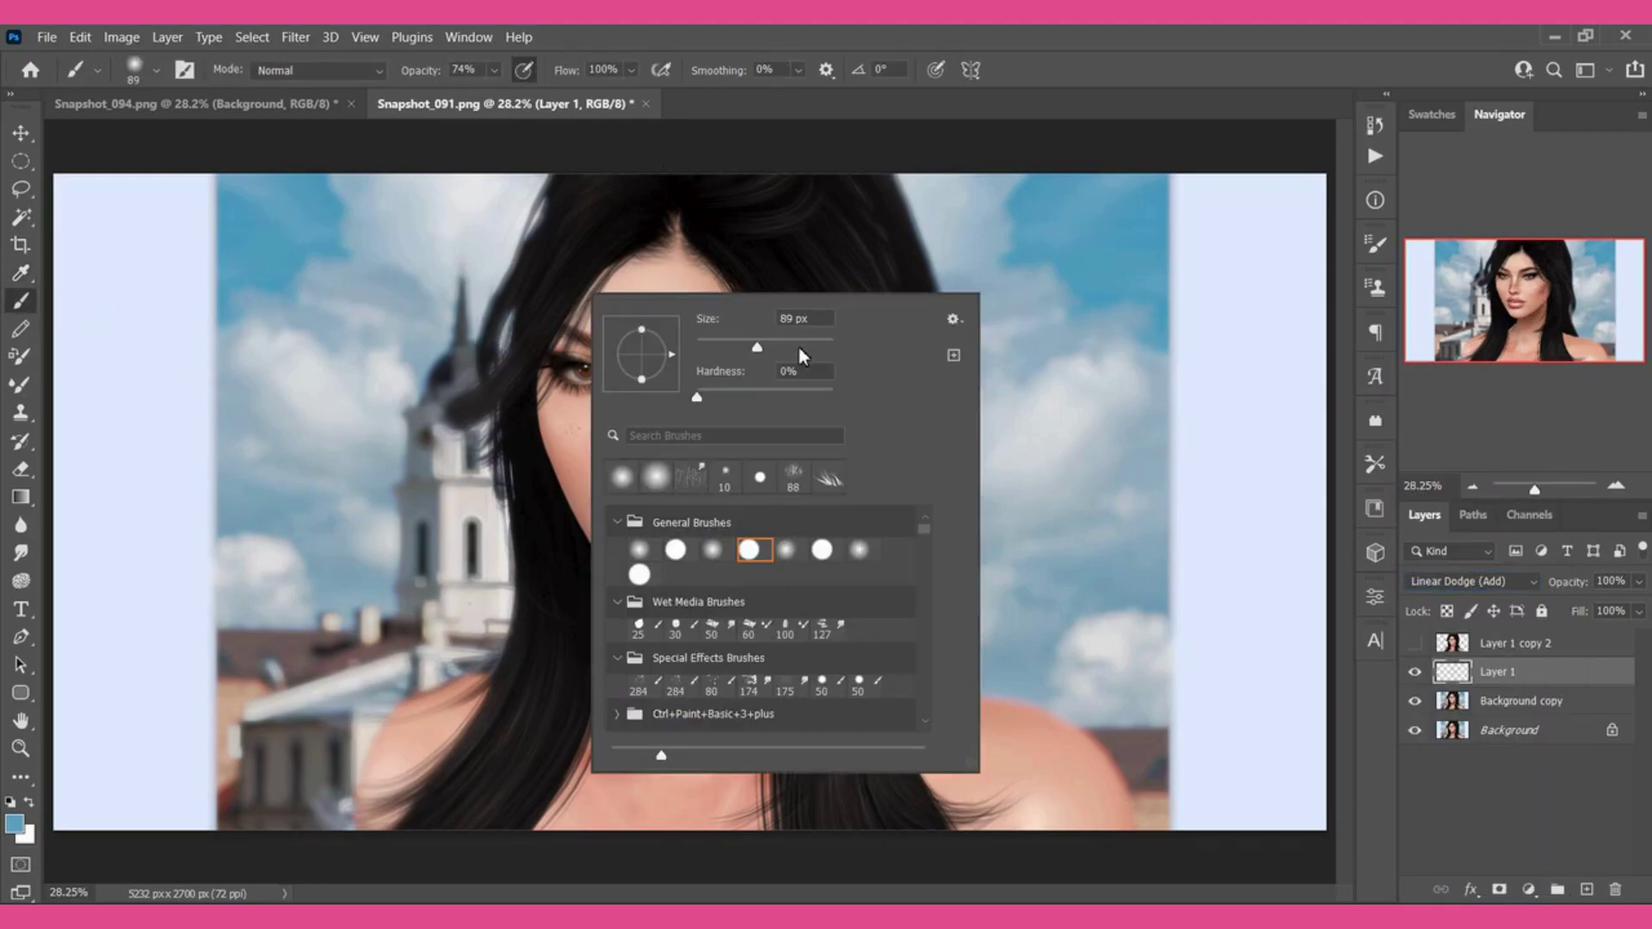
key(Return)
drag(477, 366, 594, 185)
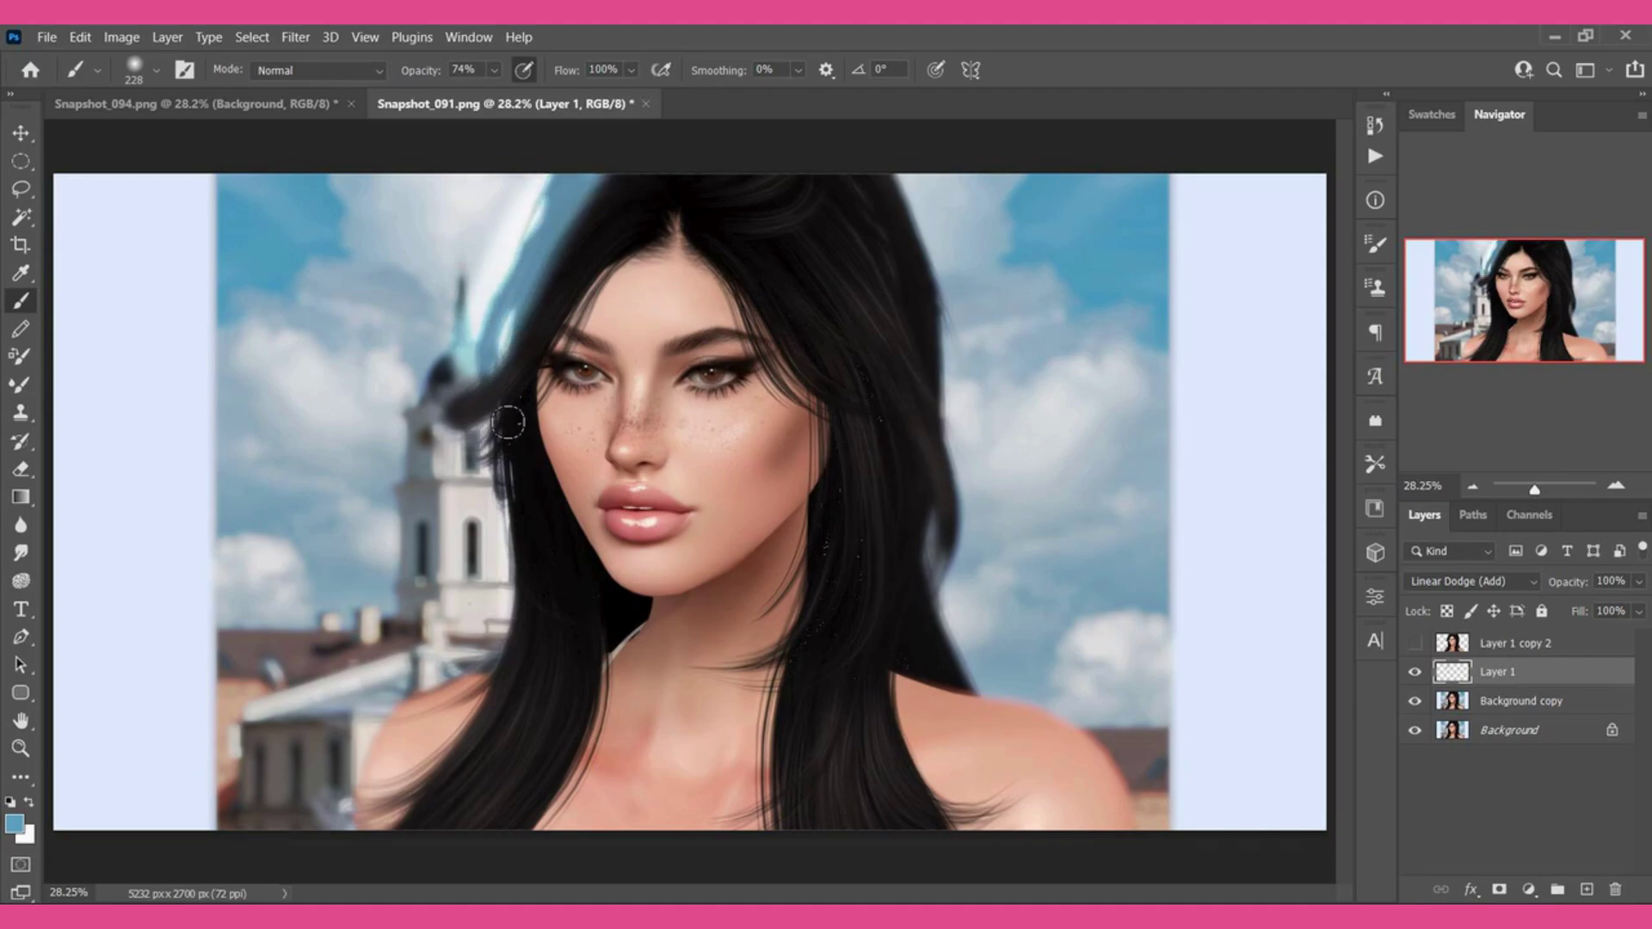
drag(499, 383, 405, 732)
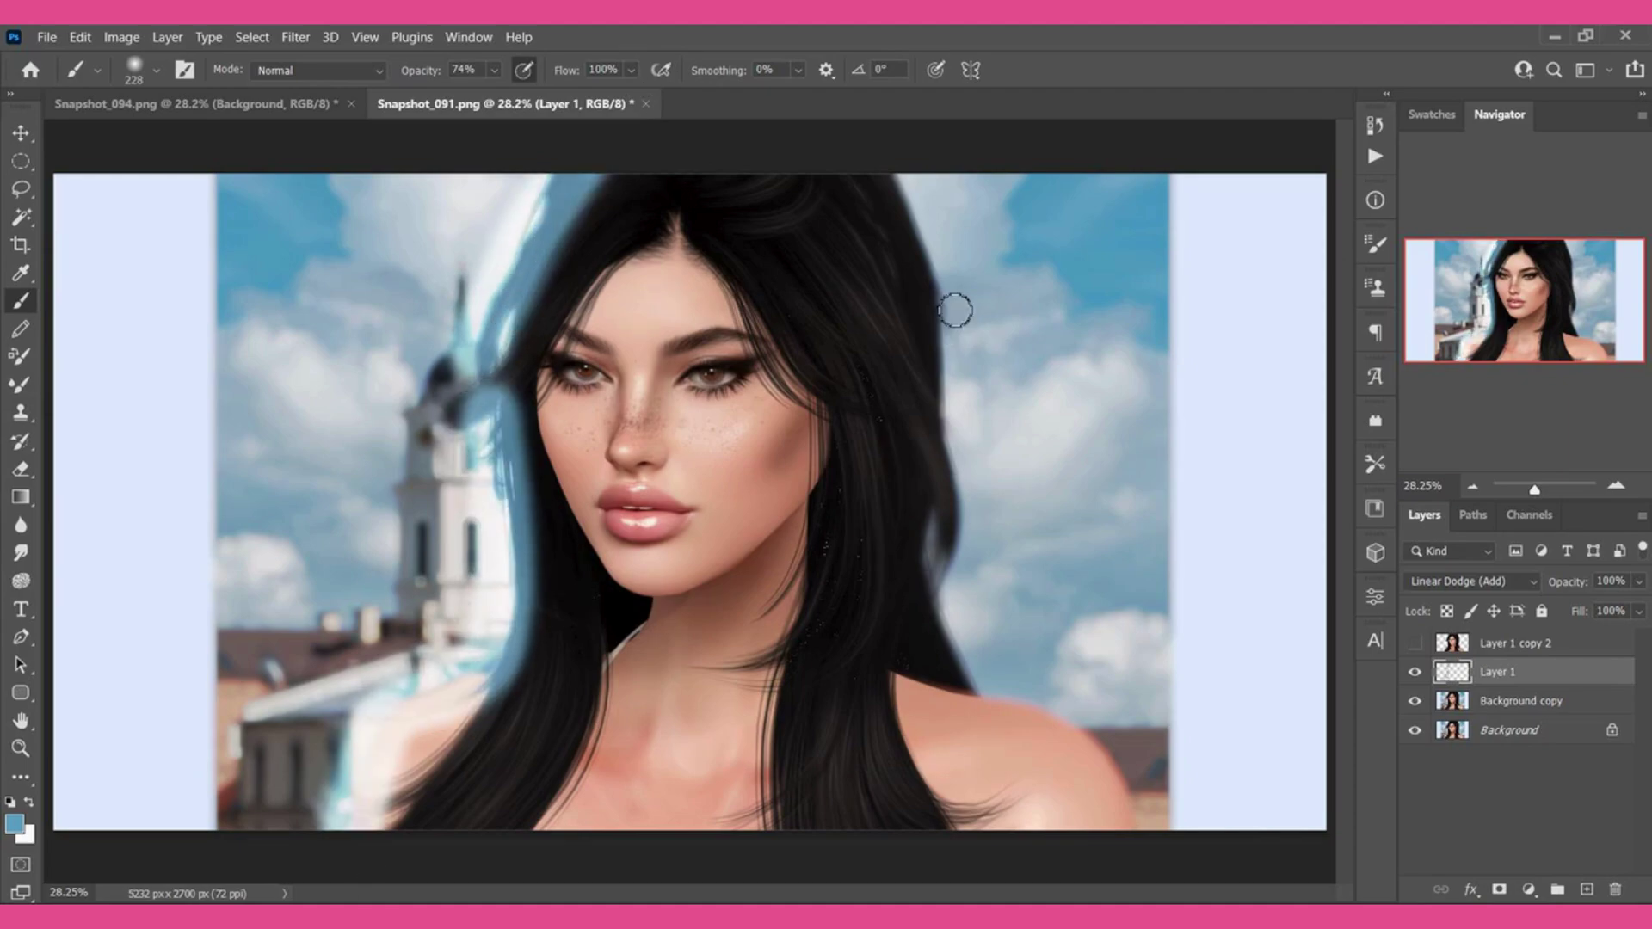
mouse_move(856, 295)
mouse_down()
mouse_move(935, 366)
mouse_move(896, 168)
mouse_up()
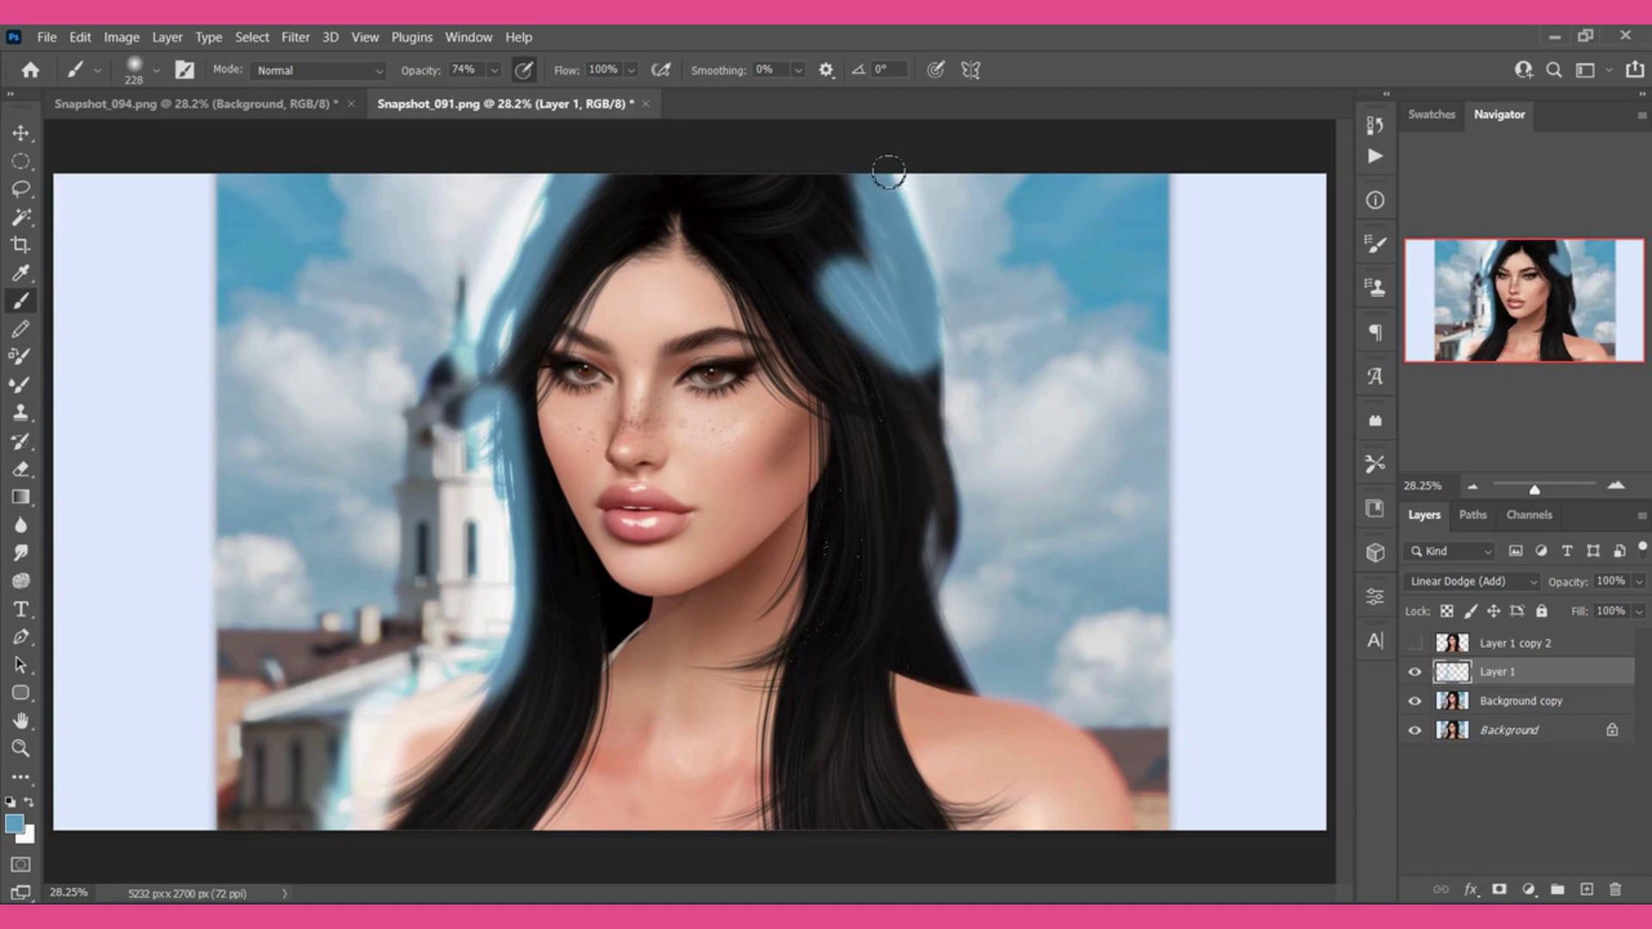
click(306, 38)
Gaussian-blur the blue hair strokes at 87 pixels and merge visible layers with Ctrl+Shift+E.
click(296, 34)
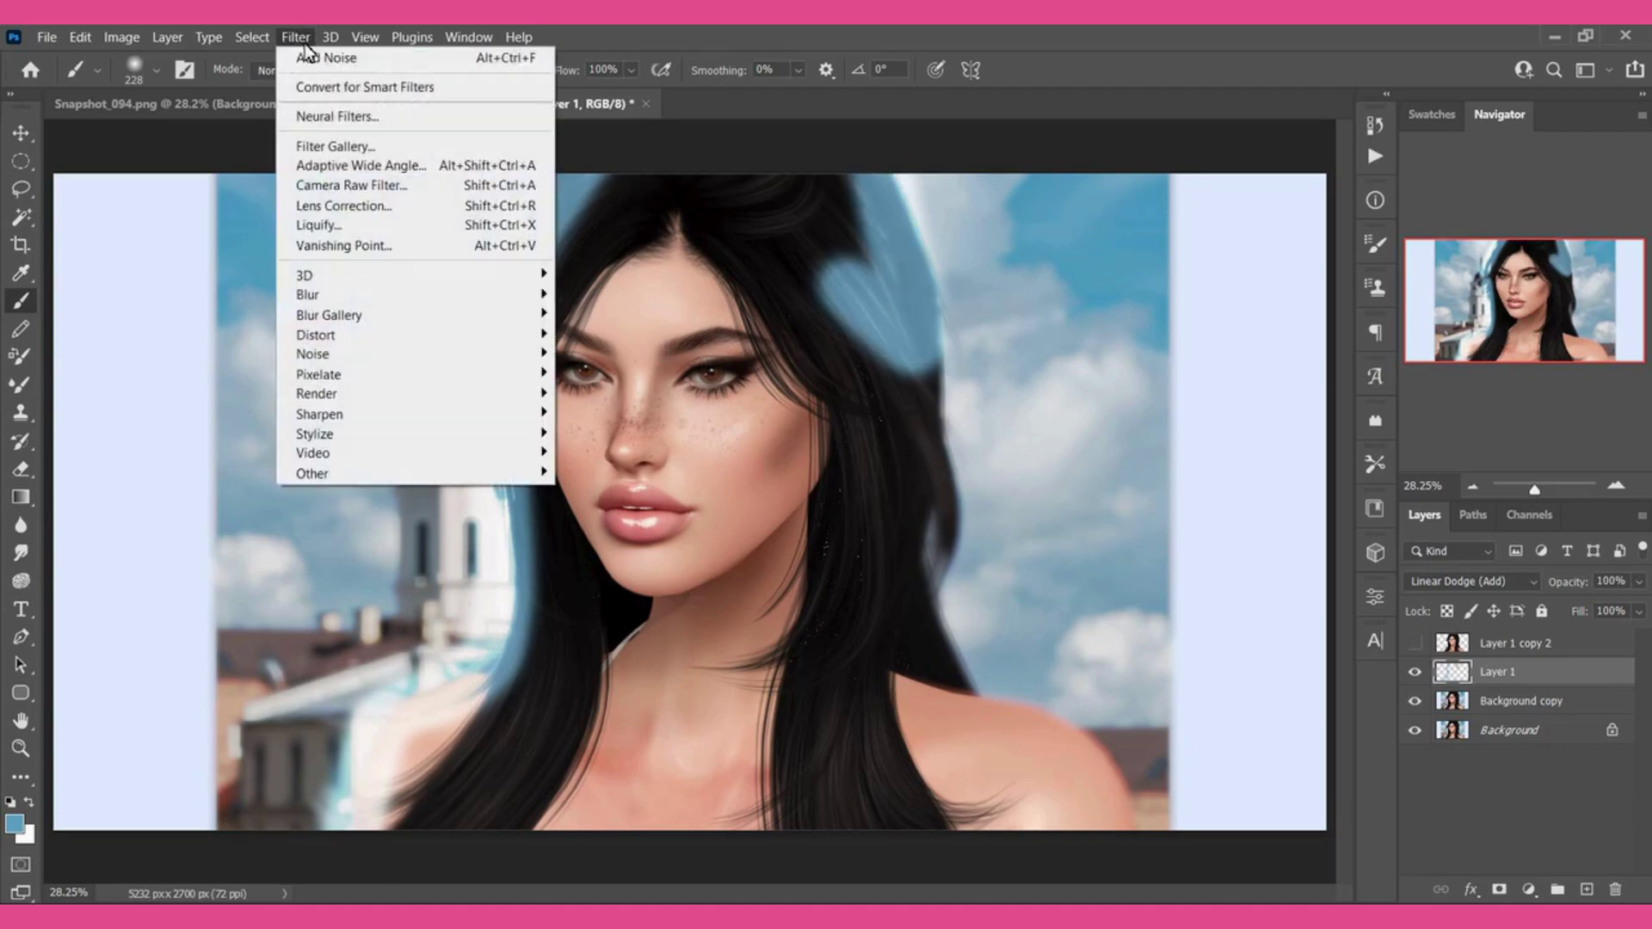
click(298, 38)
click(298, 44)
mouse_move(307, 294)
click(586, 377)
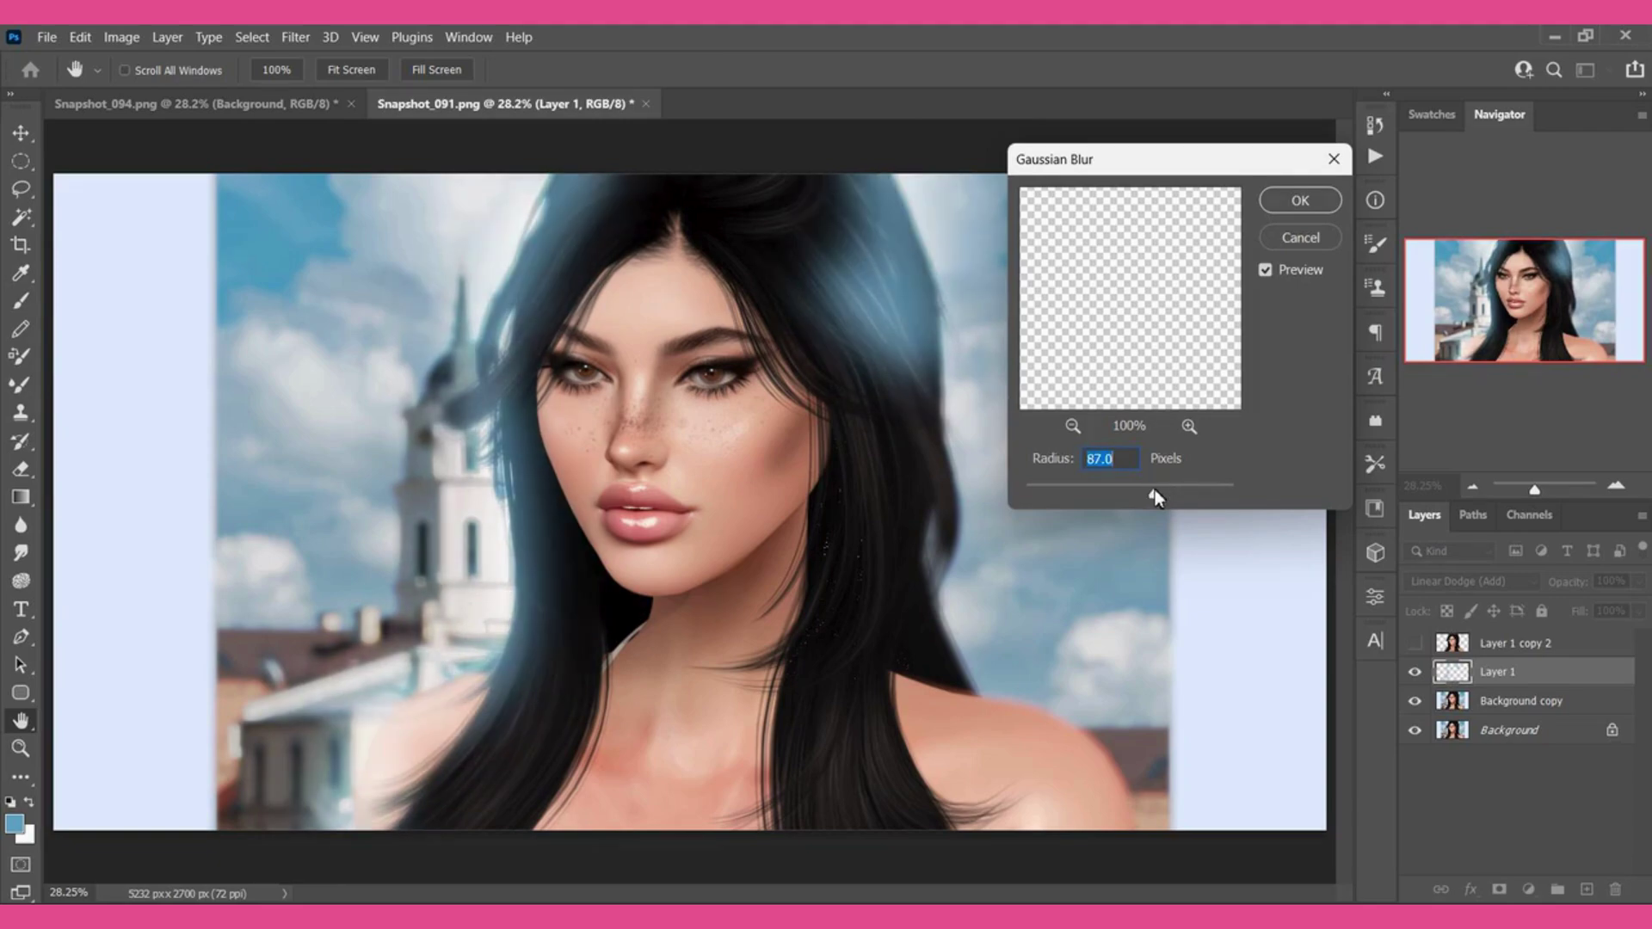
click(1299, 201)
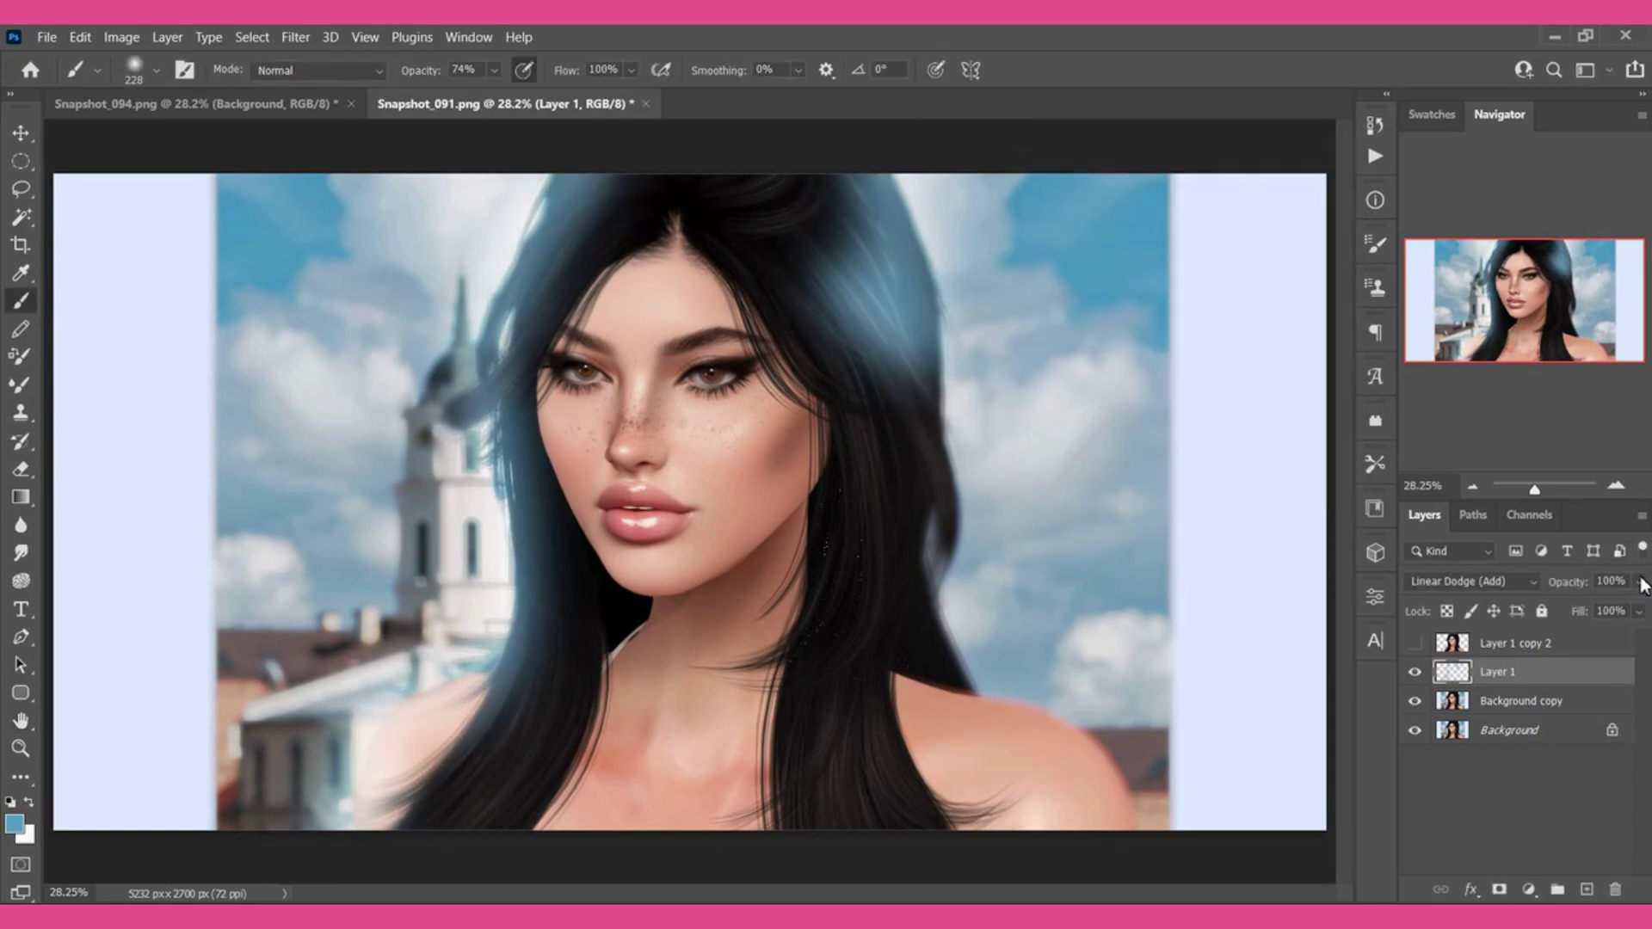
key(ctrl+shift+e)
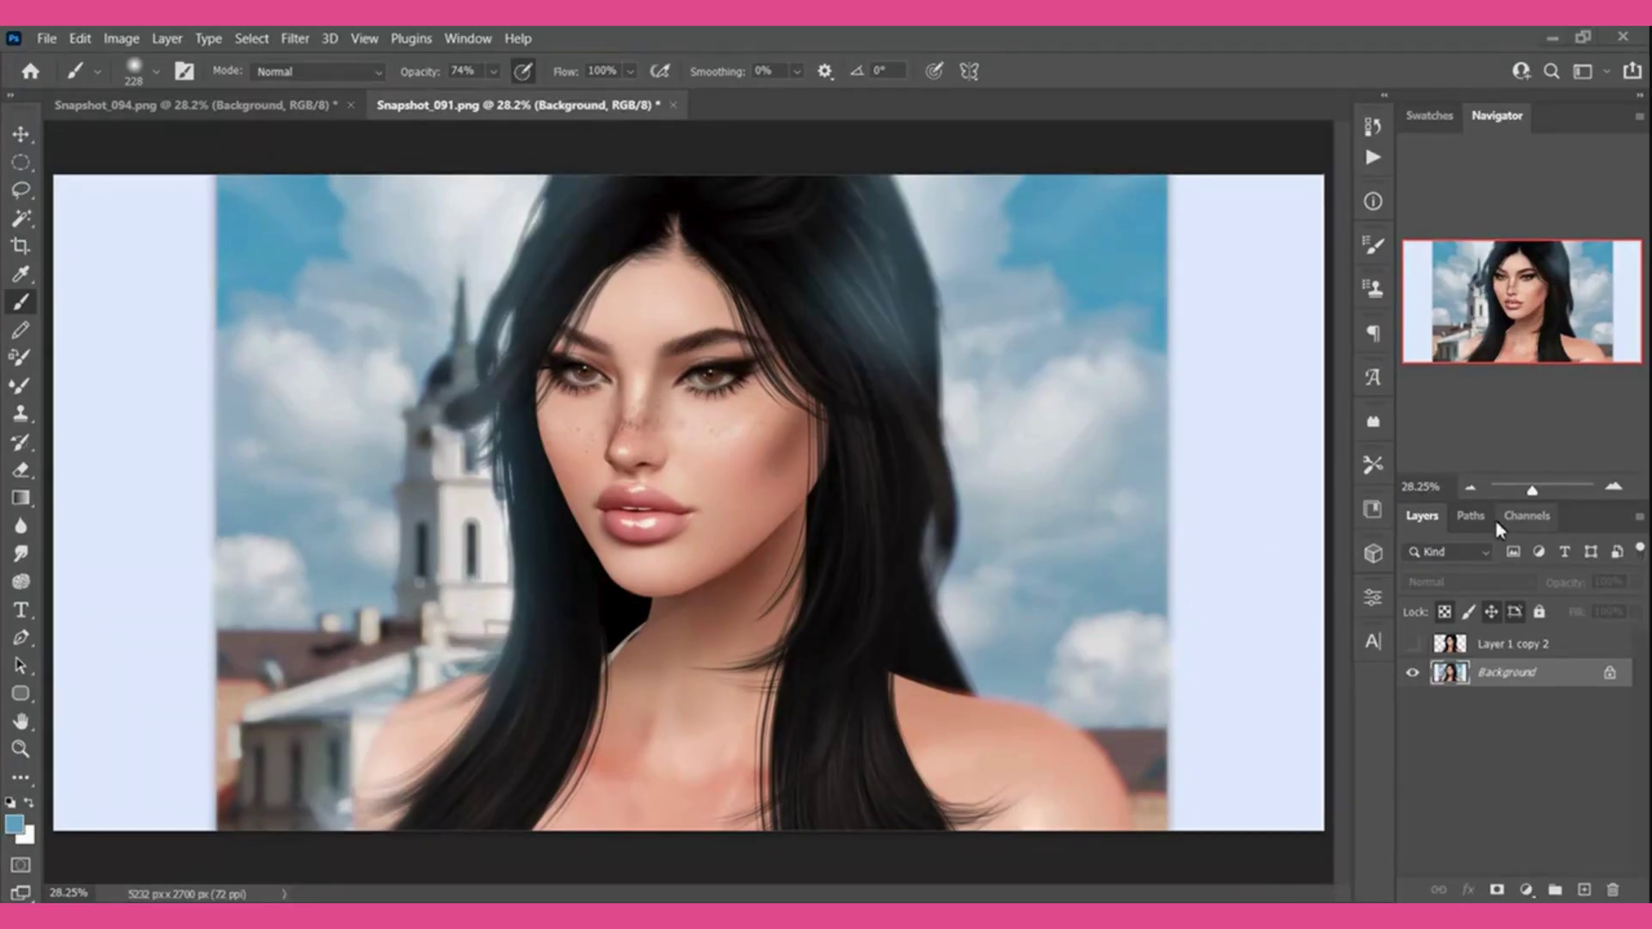
On a new Linear Dodge (Add) layer, paint a fine blue highlight on the hair near the tower.
click(1587, 891)
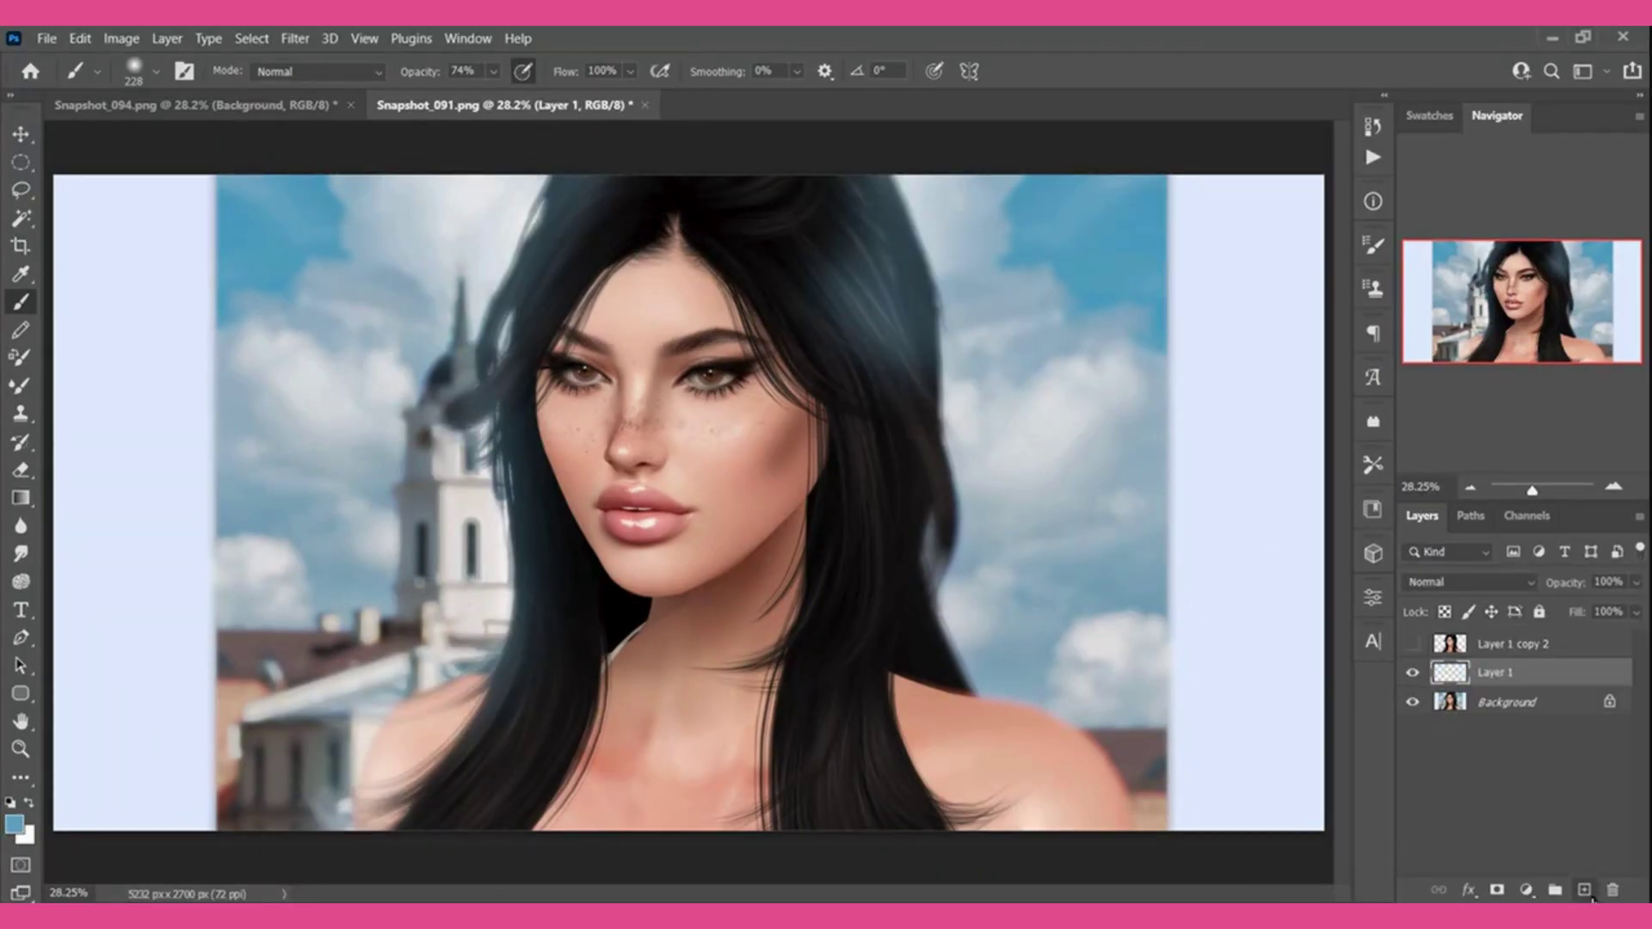
click(1462, 582)
right_click(836, 570)
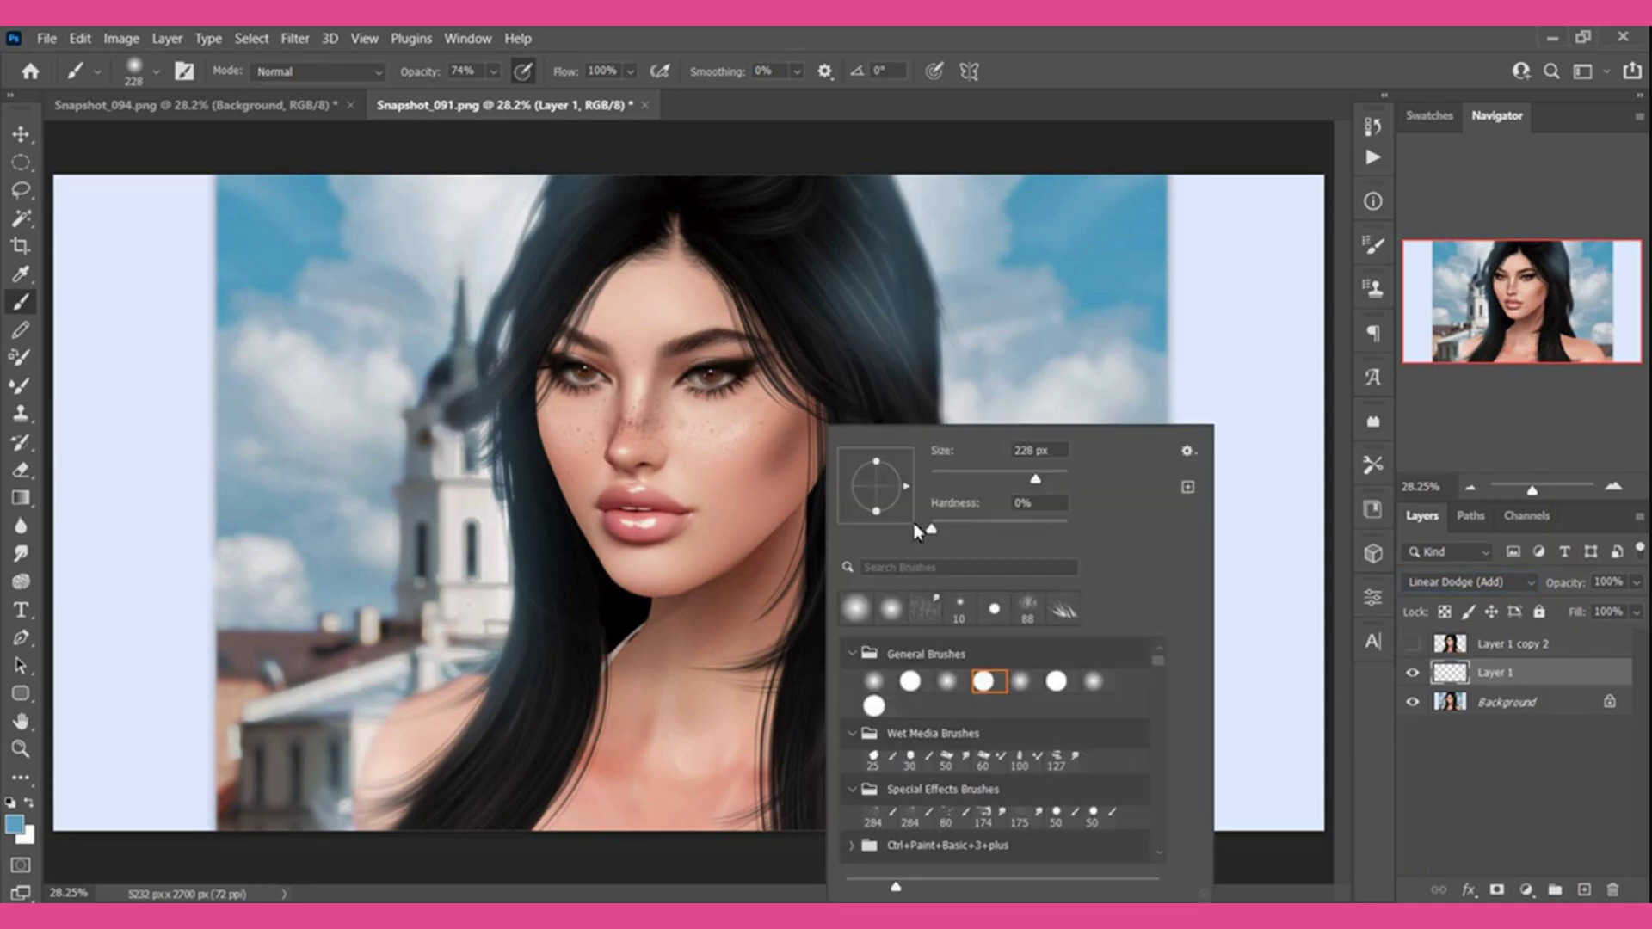
click(969, 481)
click(634, 461)
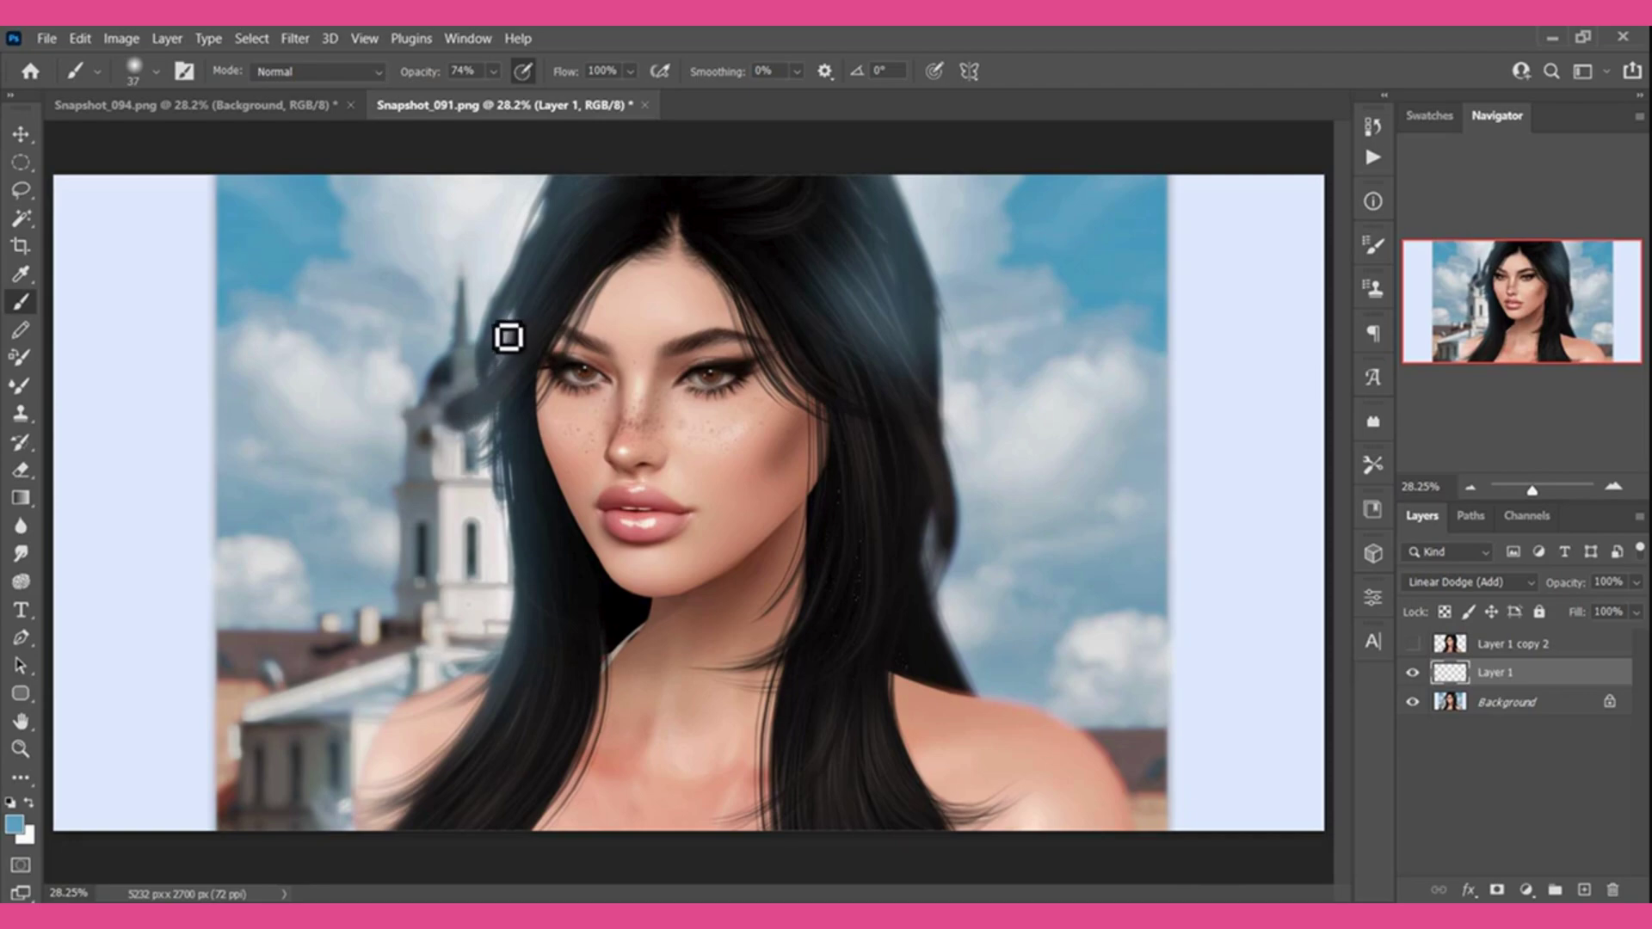
mouse_move(502, 343)
mouse_down()
mouse_move(498, 373)
mouse_move(594, 125)
mouse_up()
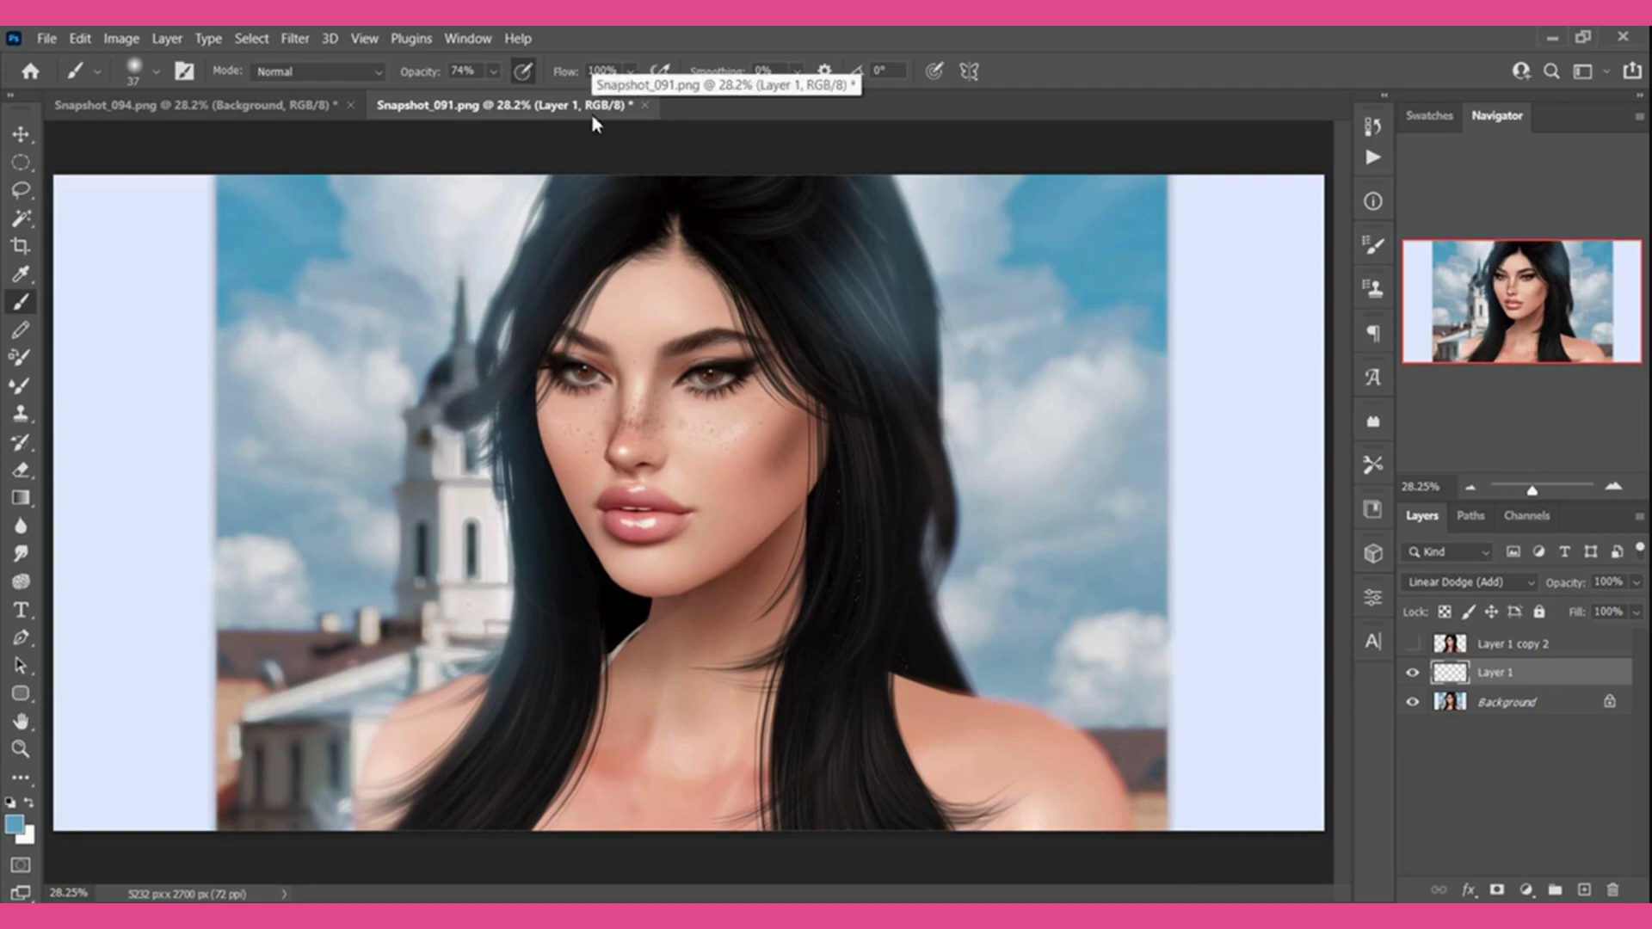
Add Layer 2 in Linear Dodge (Add) and try a long strand across the hair, then undo it.
click(1584, 890)
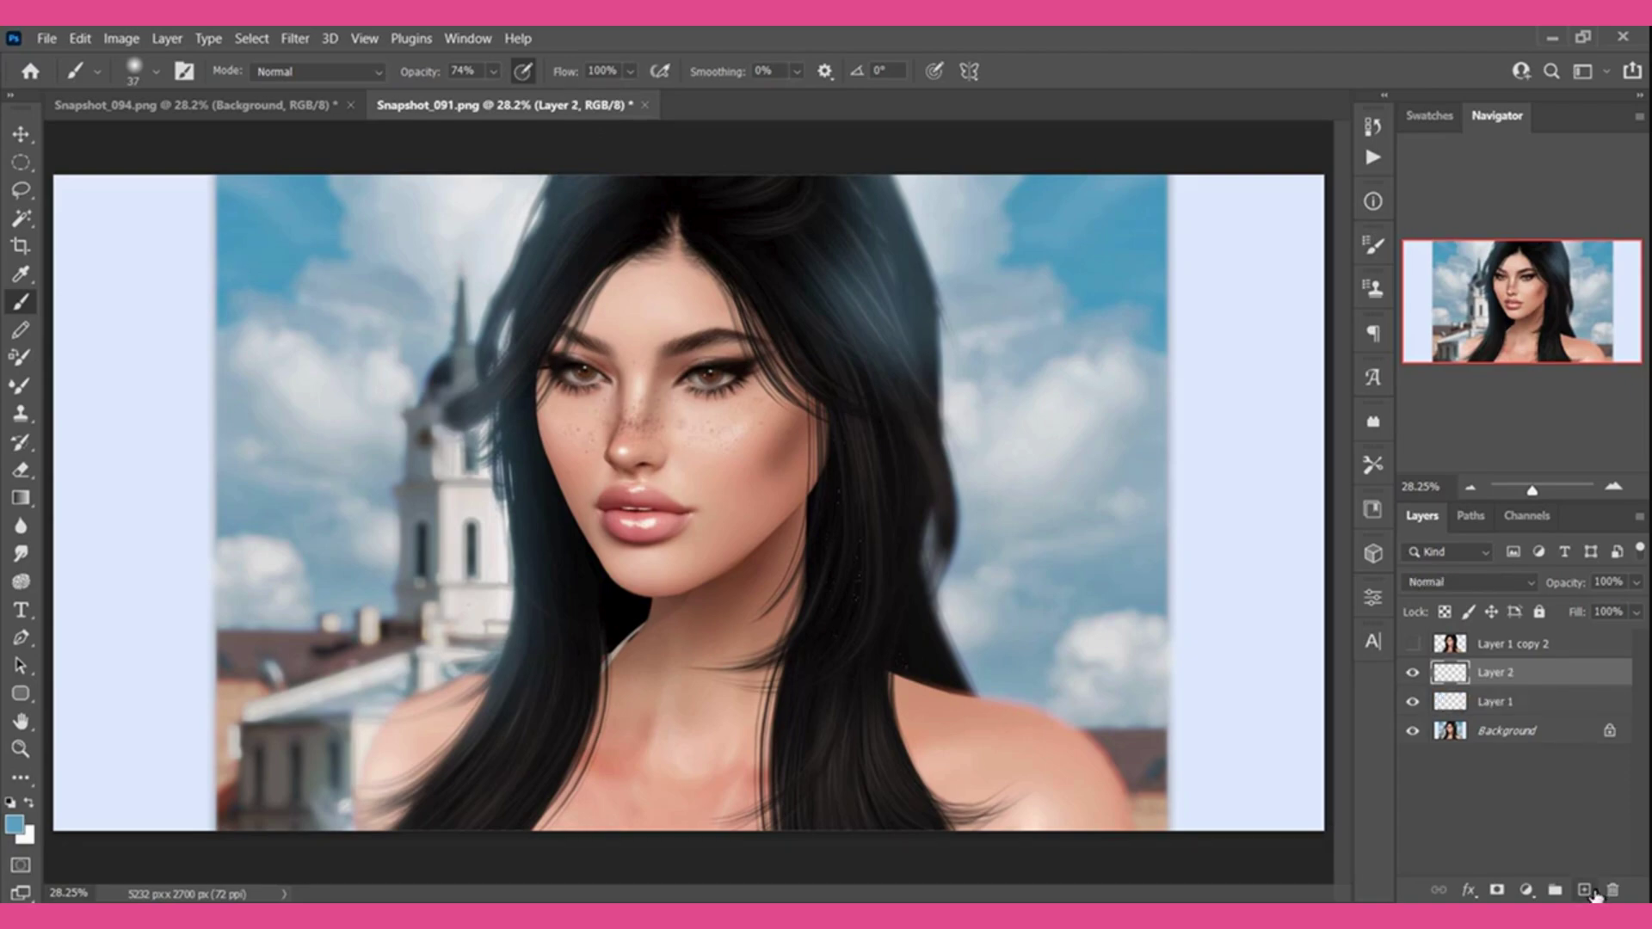
click(1454, 583)
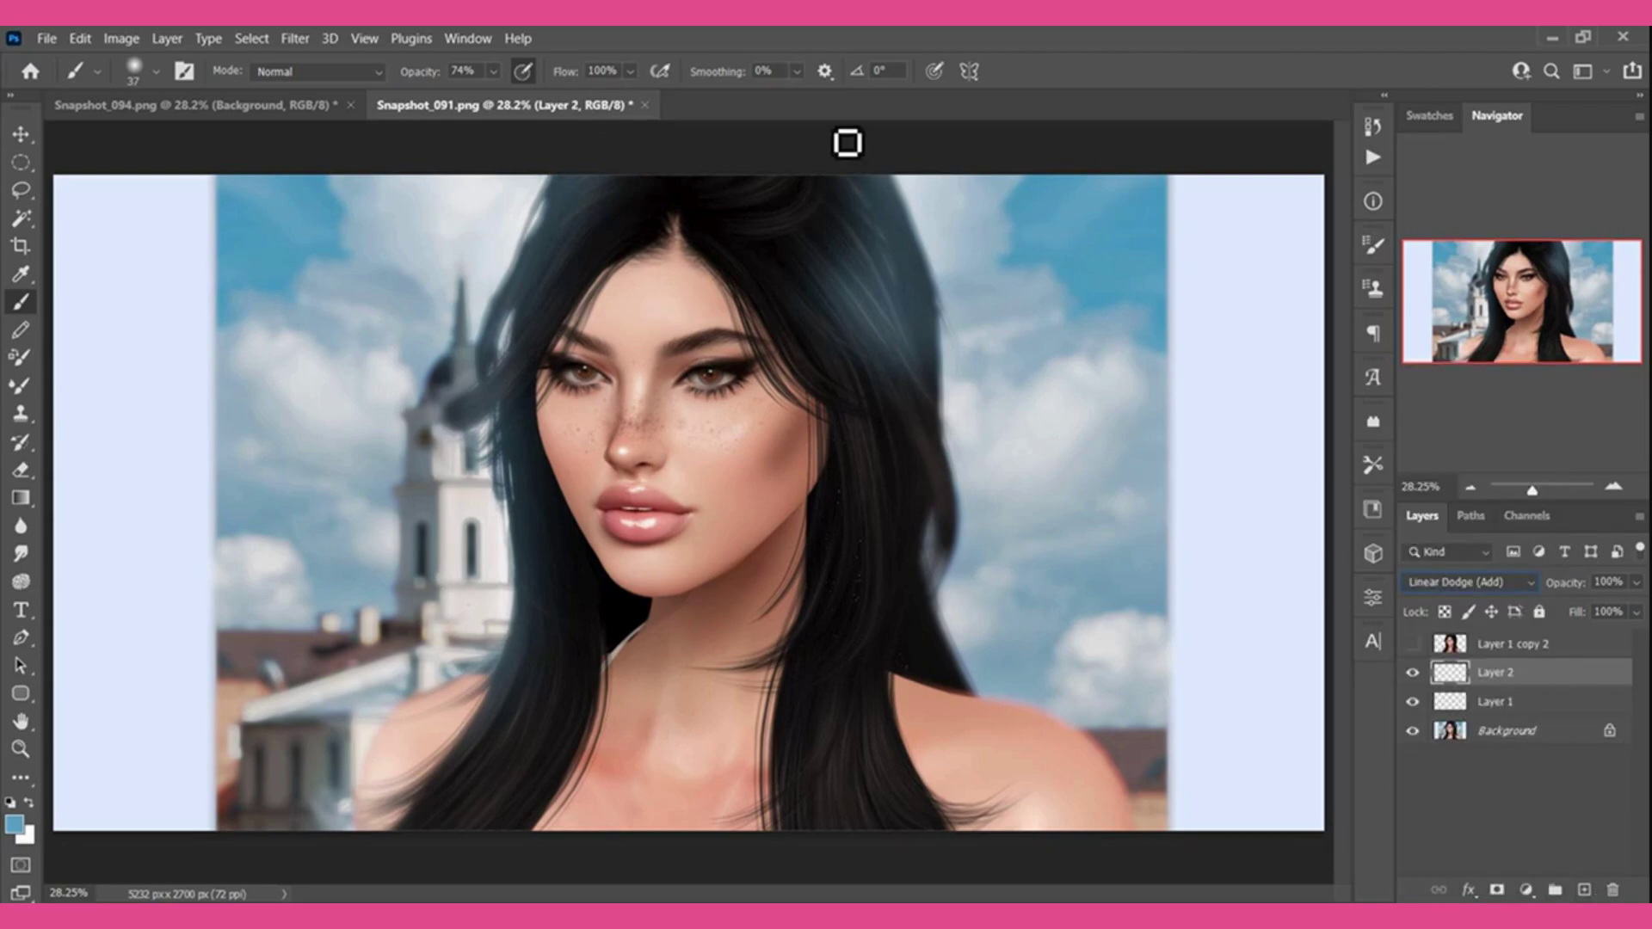
click(799, 70)
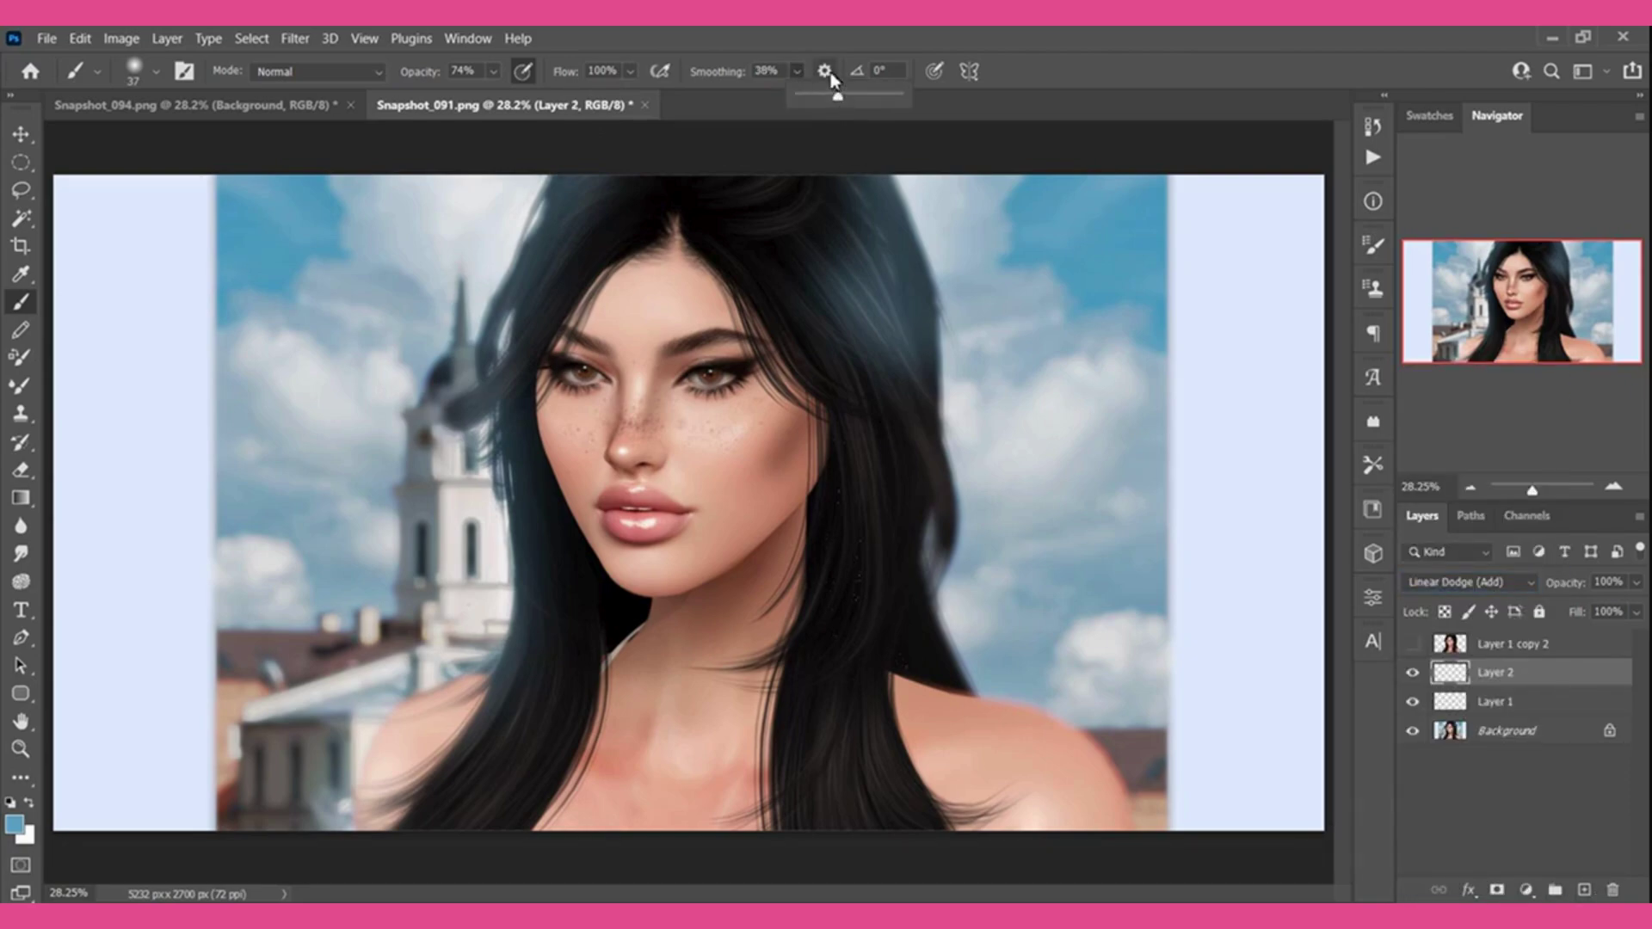
click(824, 70)
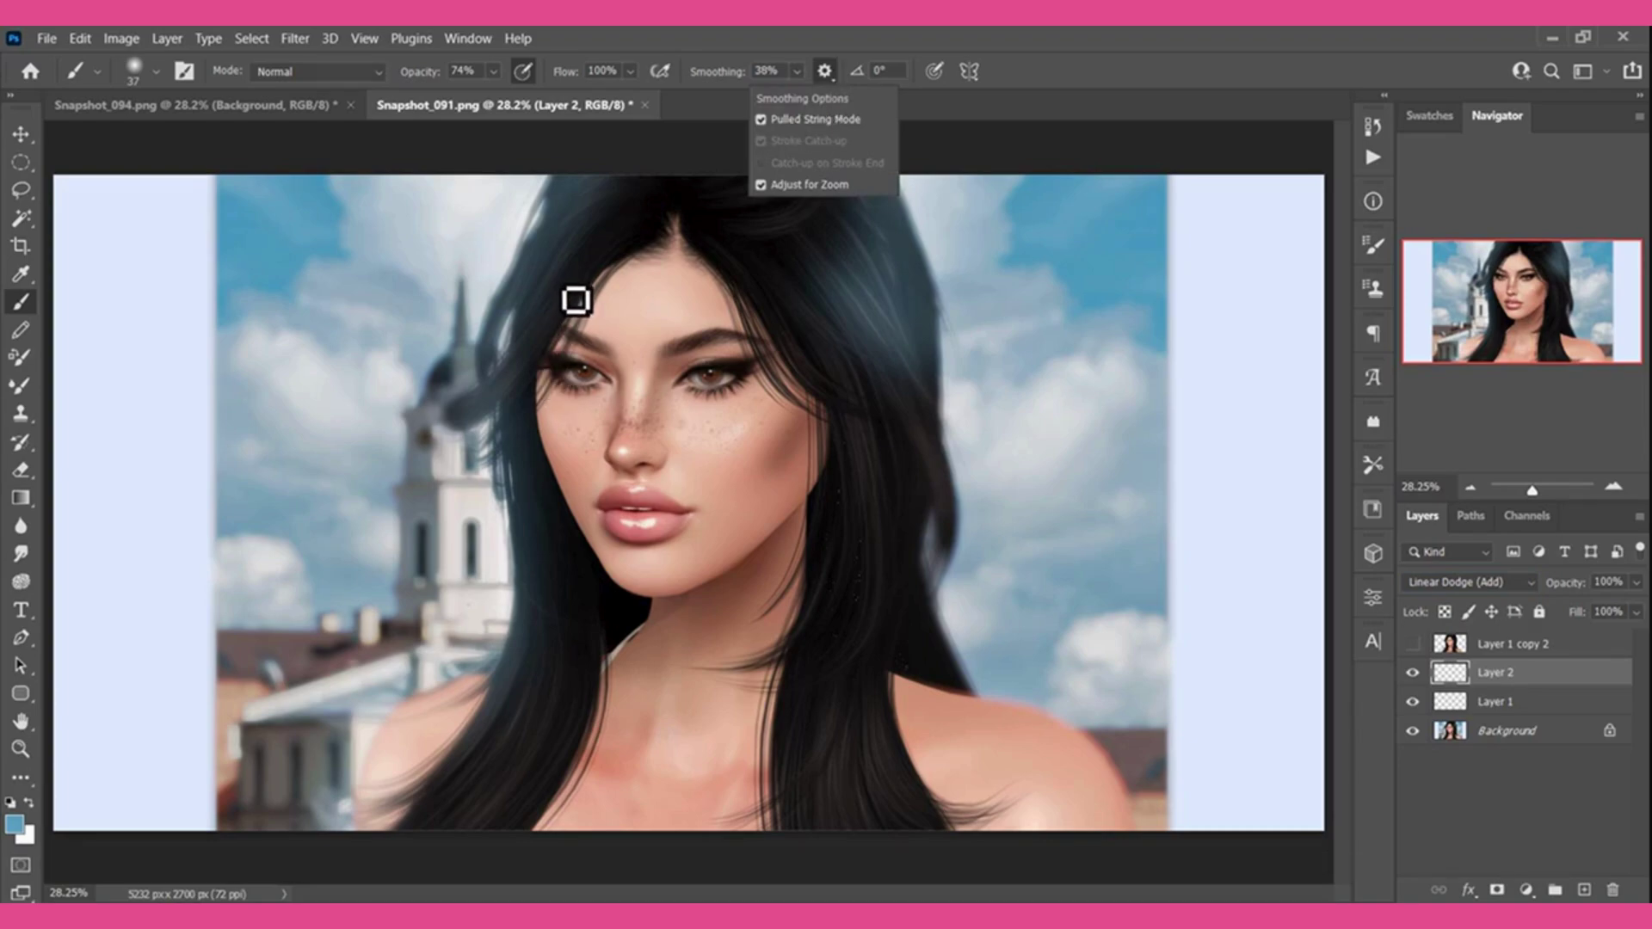
mouse_move(561, 284)
mouse_down()
mouse_move(512, 392)
mouse_move(344, 483)
mouse_up()
key(ctrl+z)
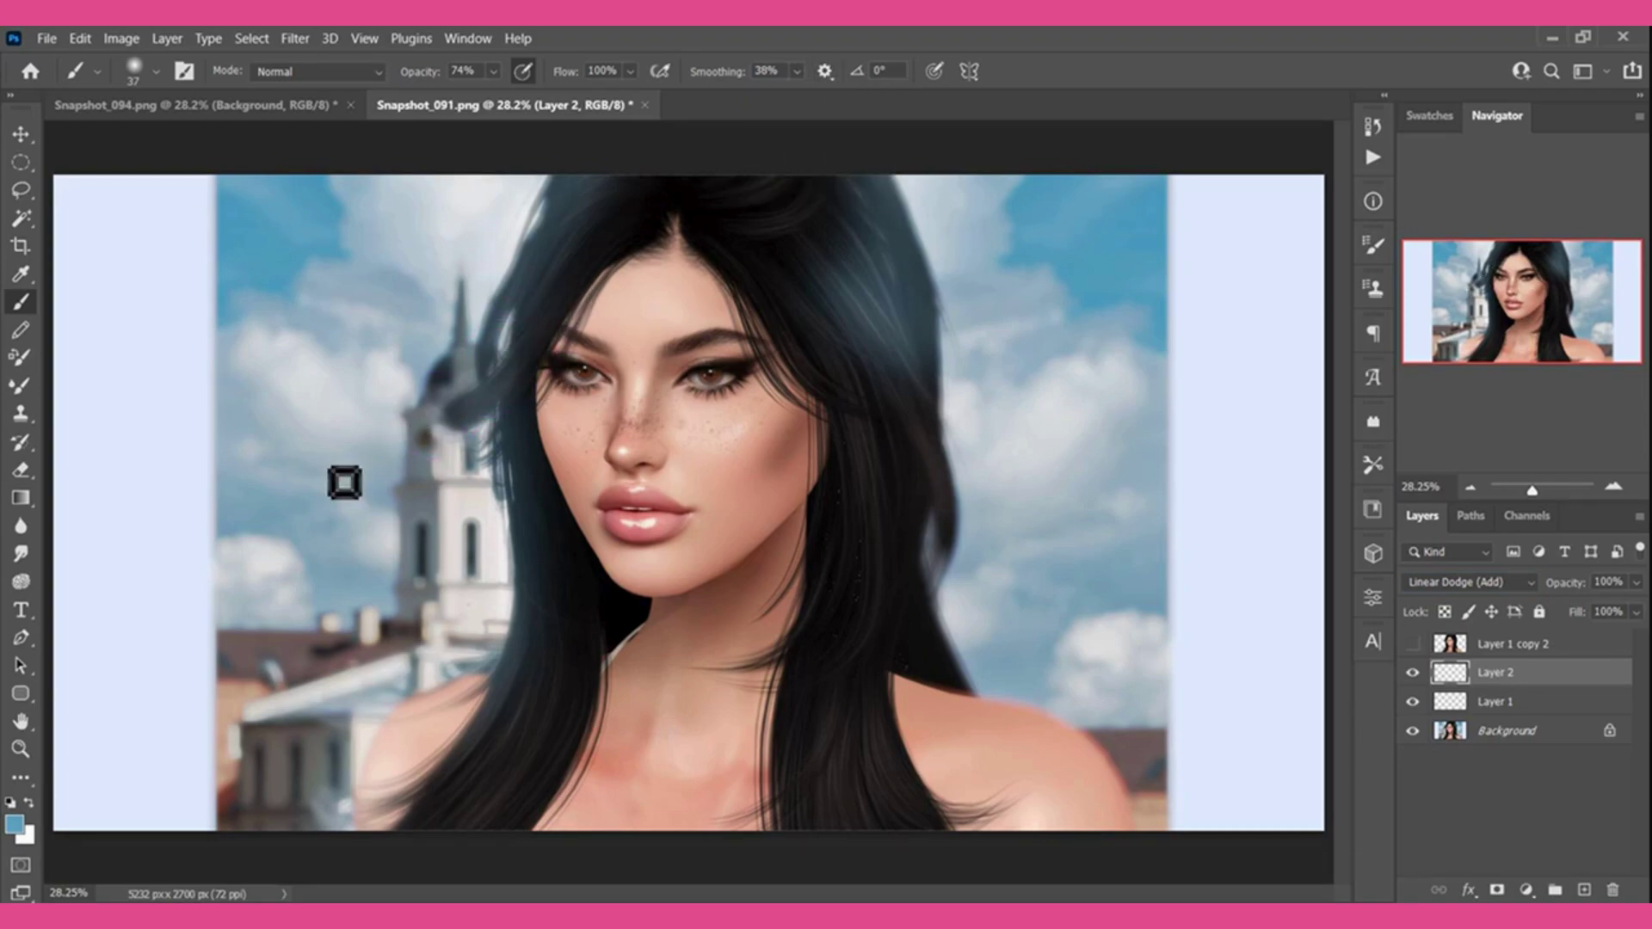
With a 10 px brush, paint two strands from the forehead and hairline.
right_click(858, 416)
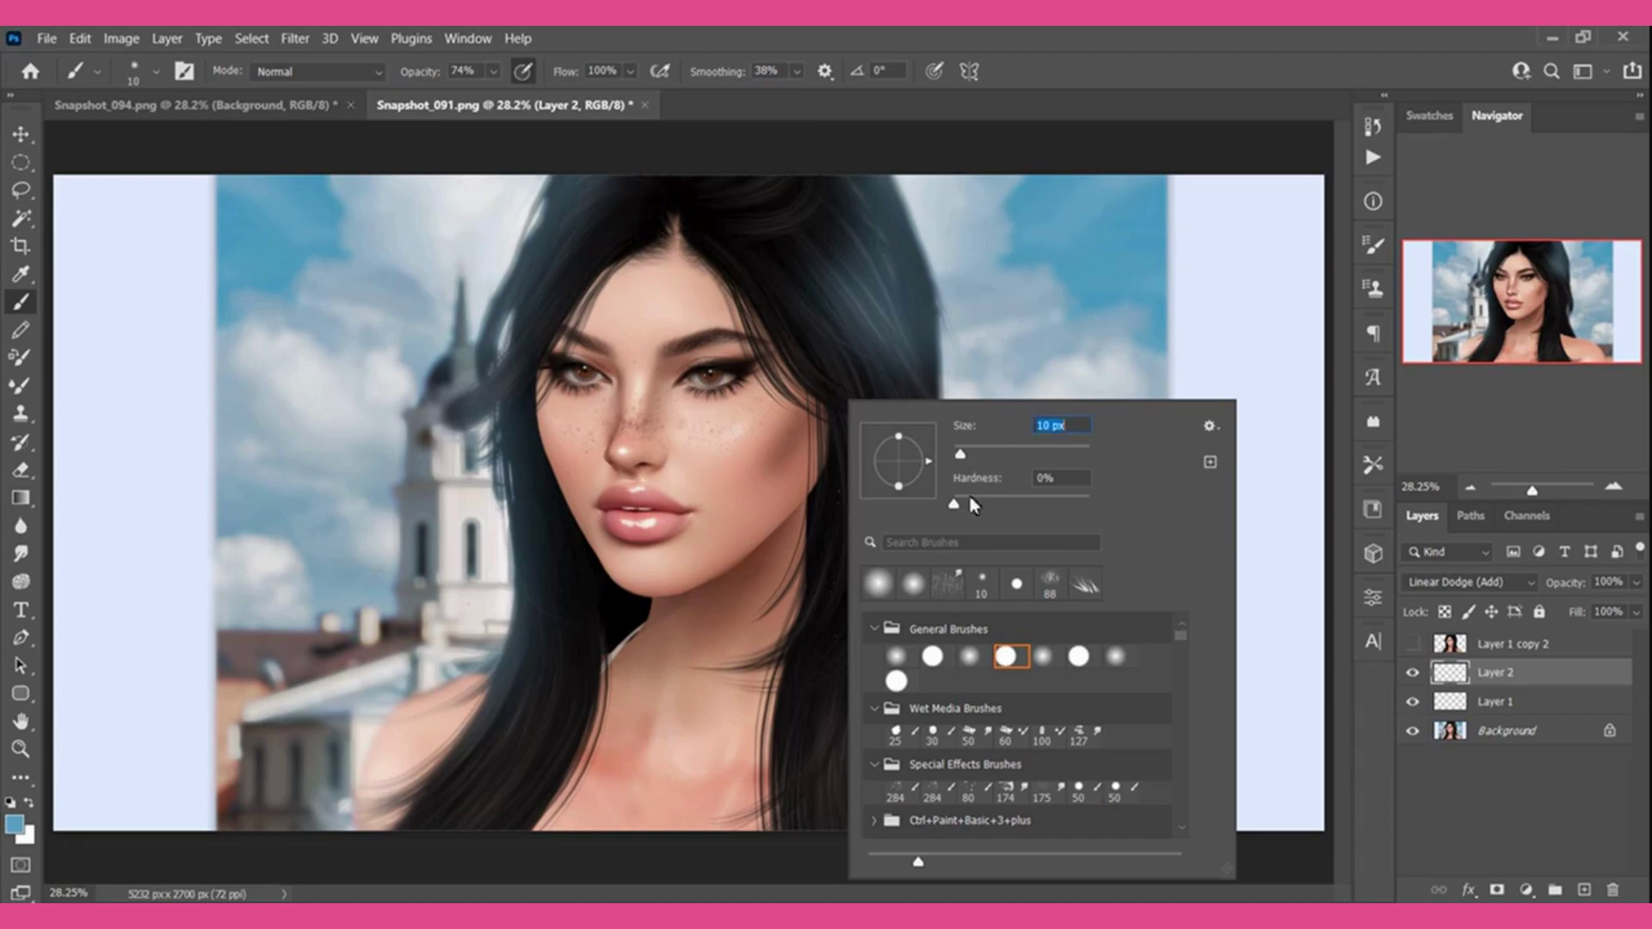
click(934, 70)
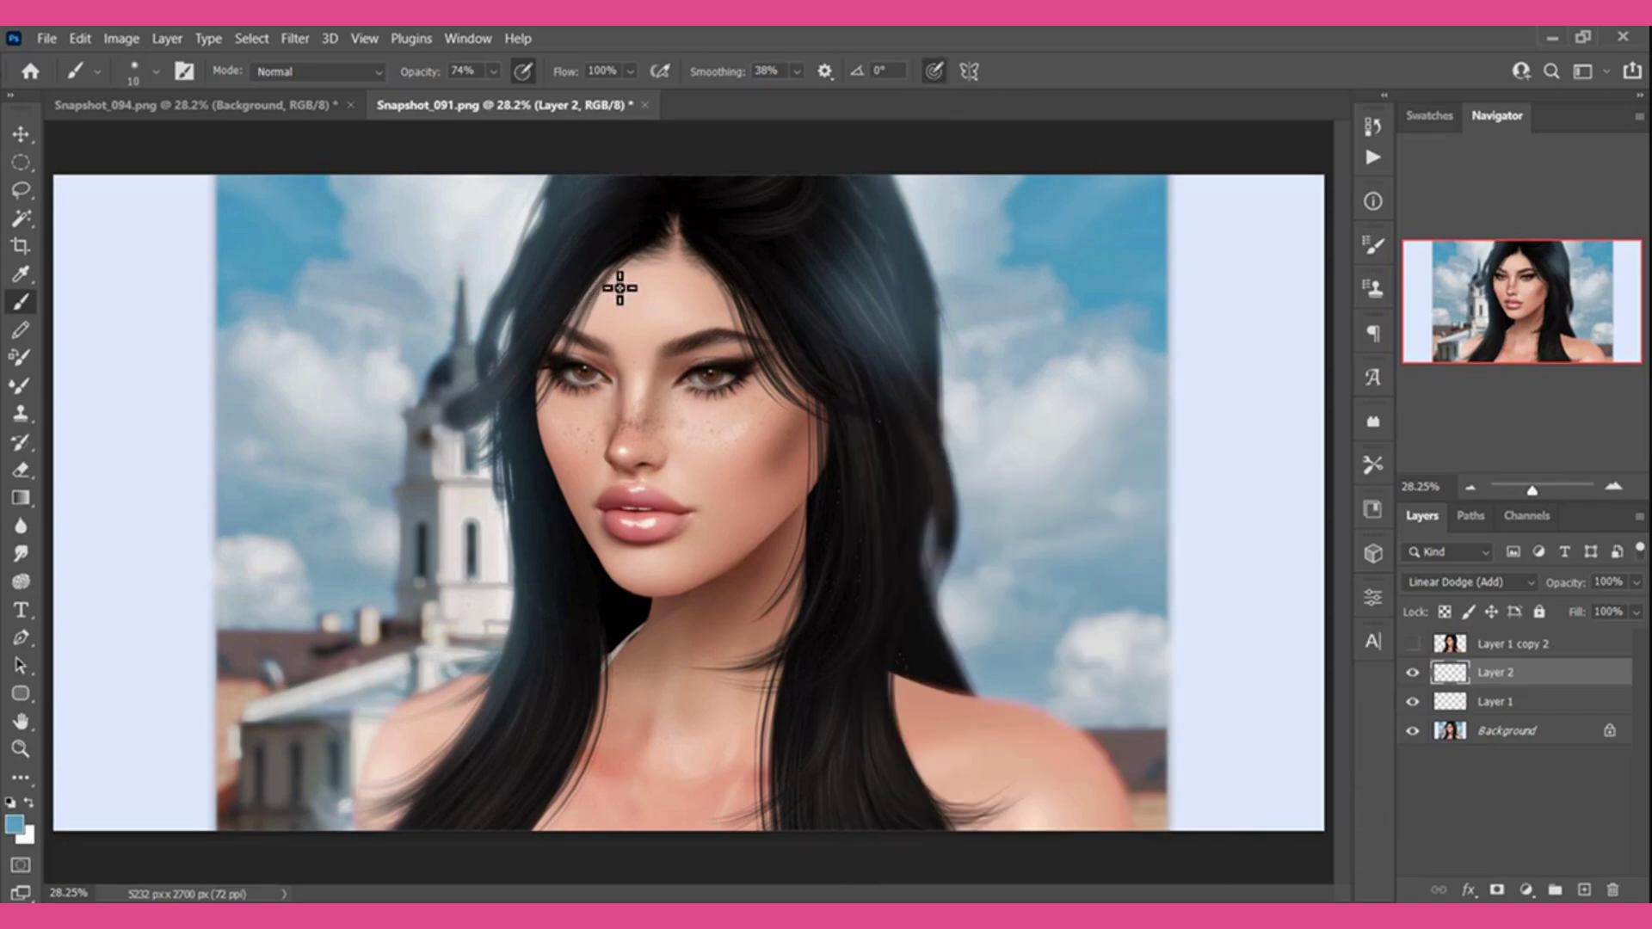
drag(602, 267, 370, 394)
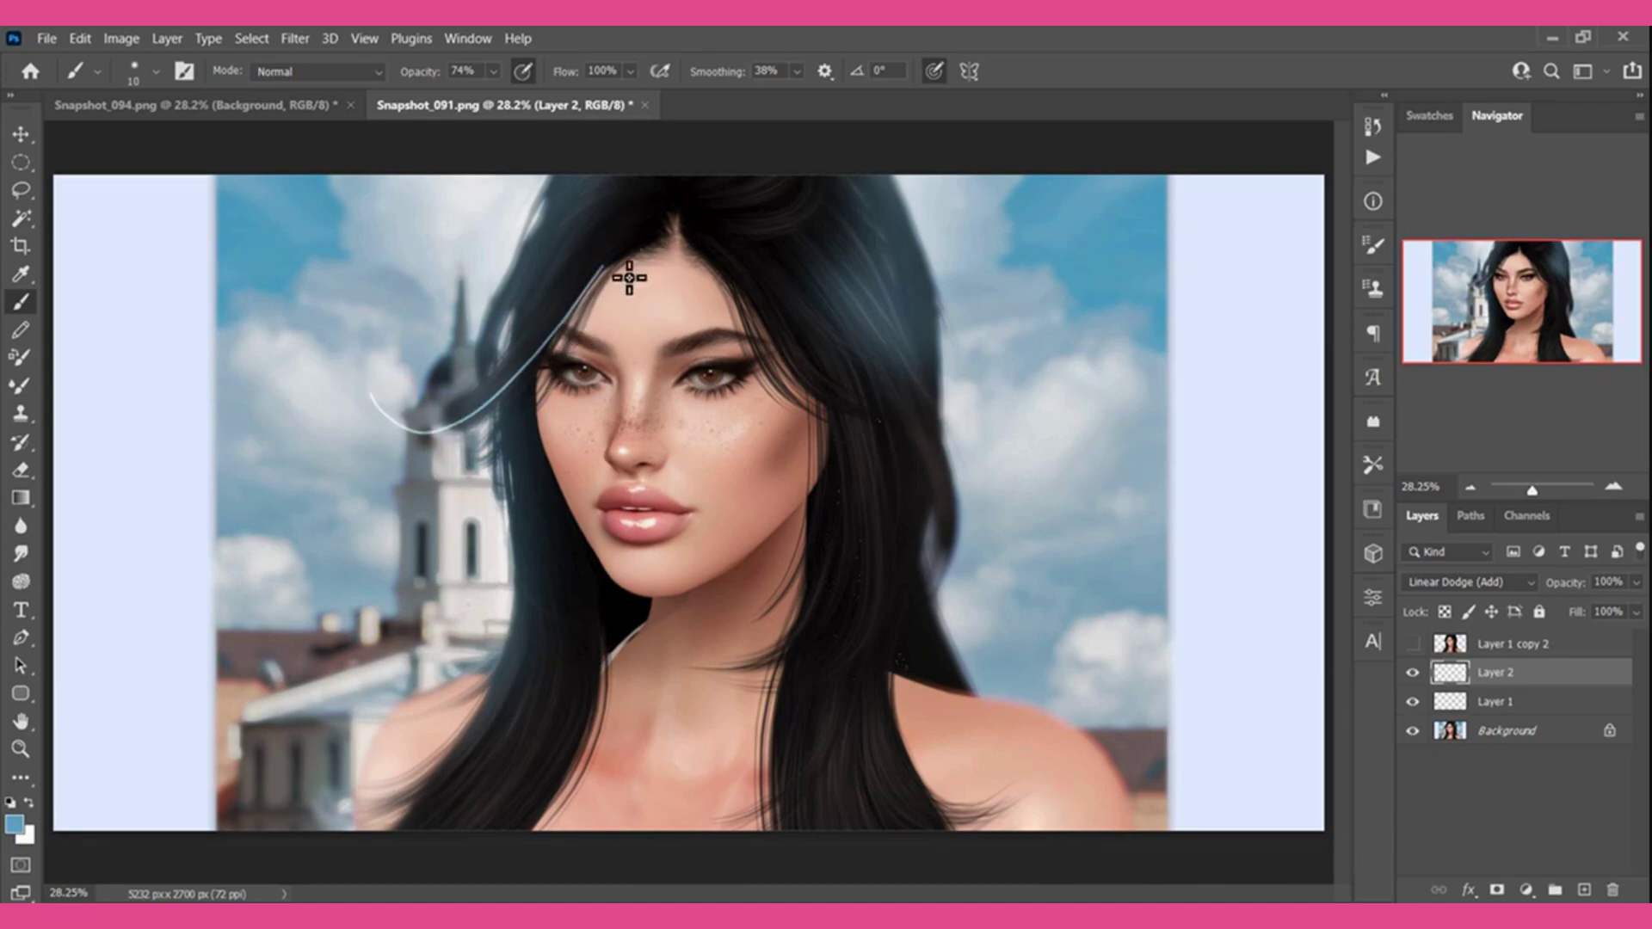
mouse_move(641, 250)
mouse_down()
mouse_move(558, 360)
mouse_move(357, 375)
mouse_up()
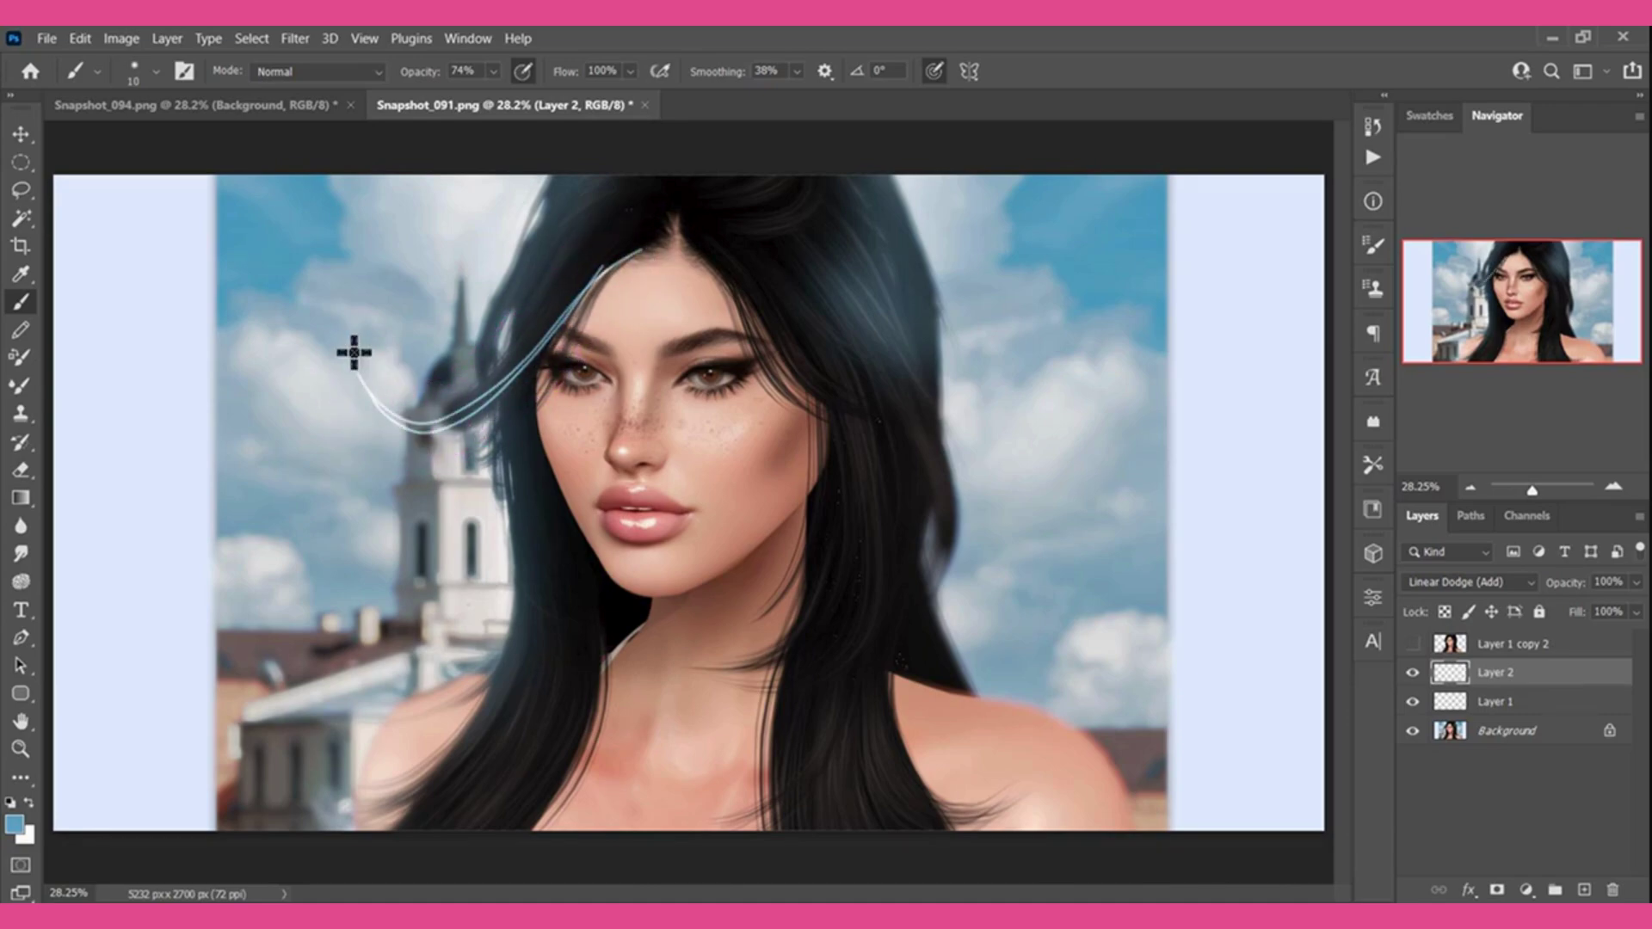
With a 7 px brush, paint strands along the left and right hair edges, undoing the shoulder strand.
right_click(684, 456)
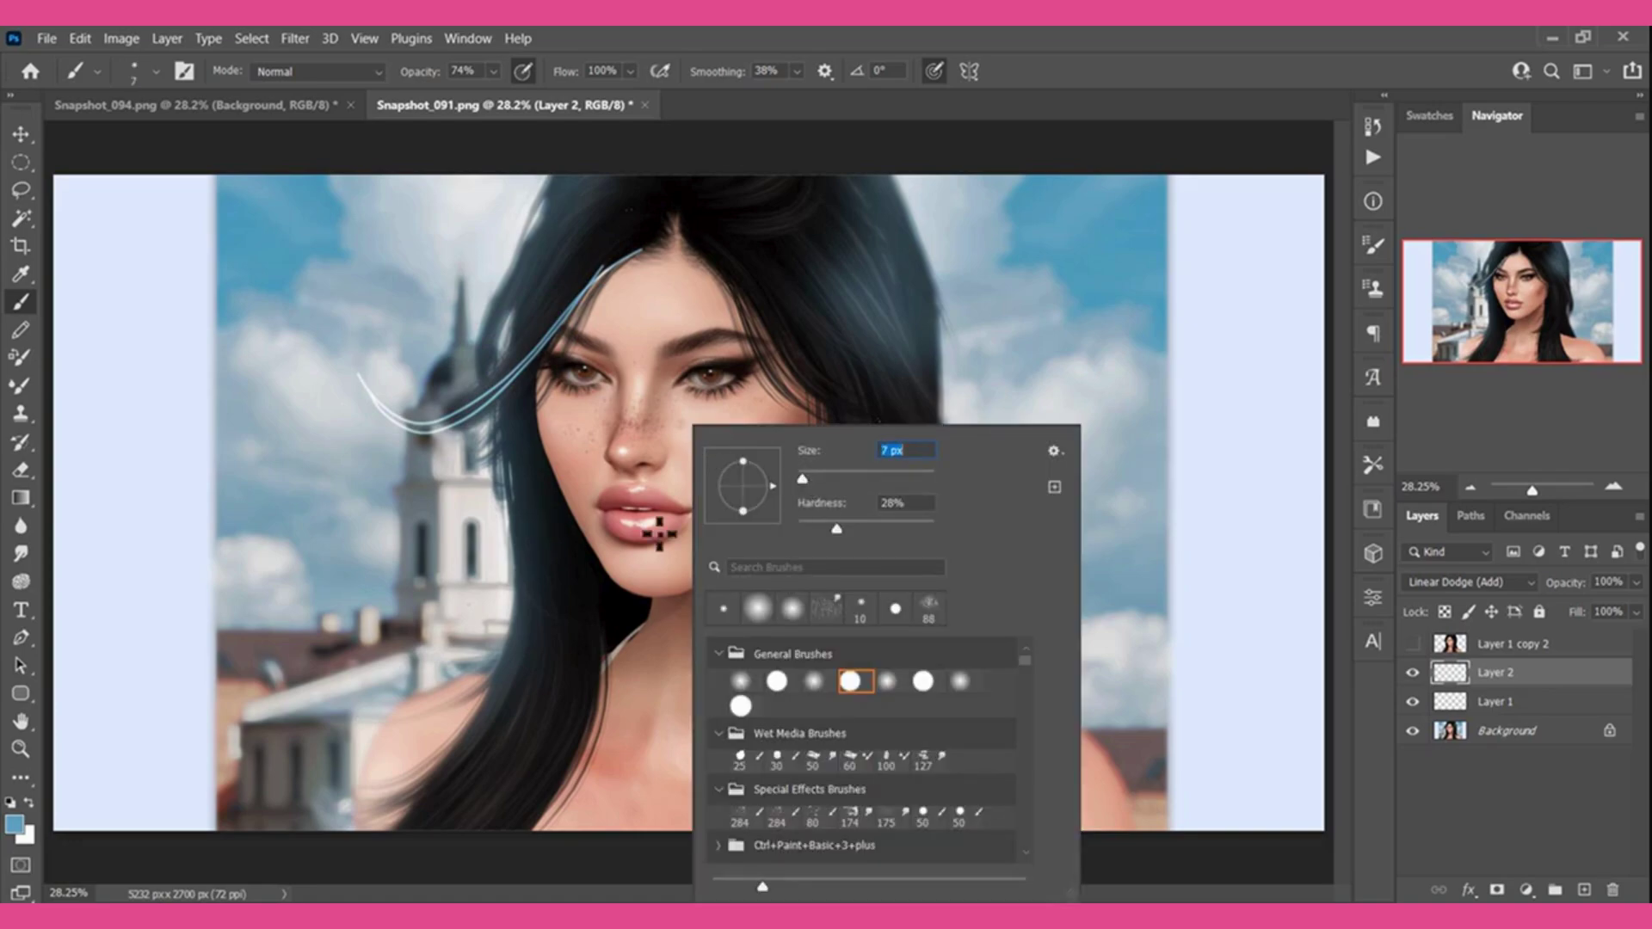
click(511, 447)
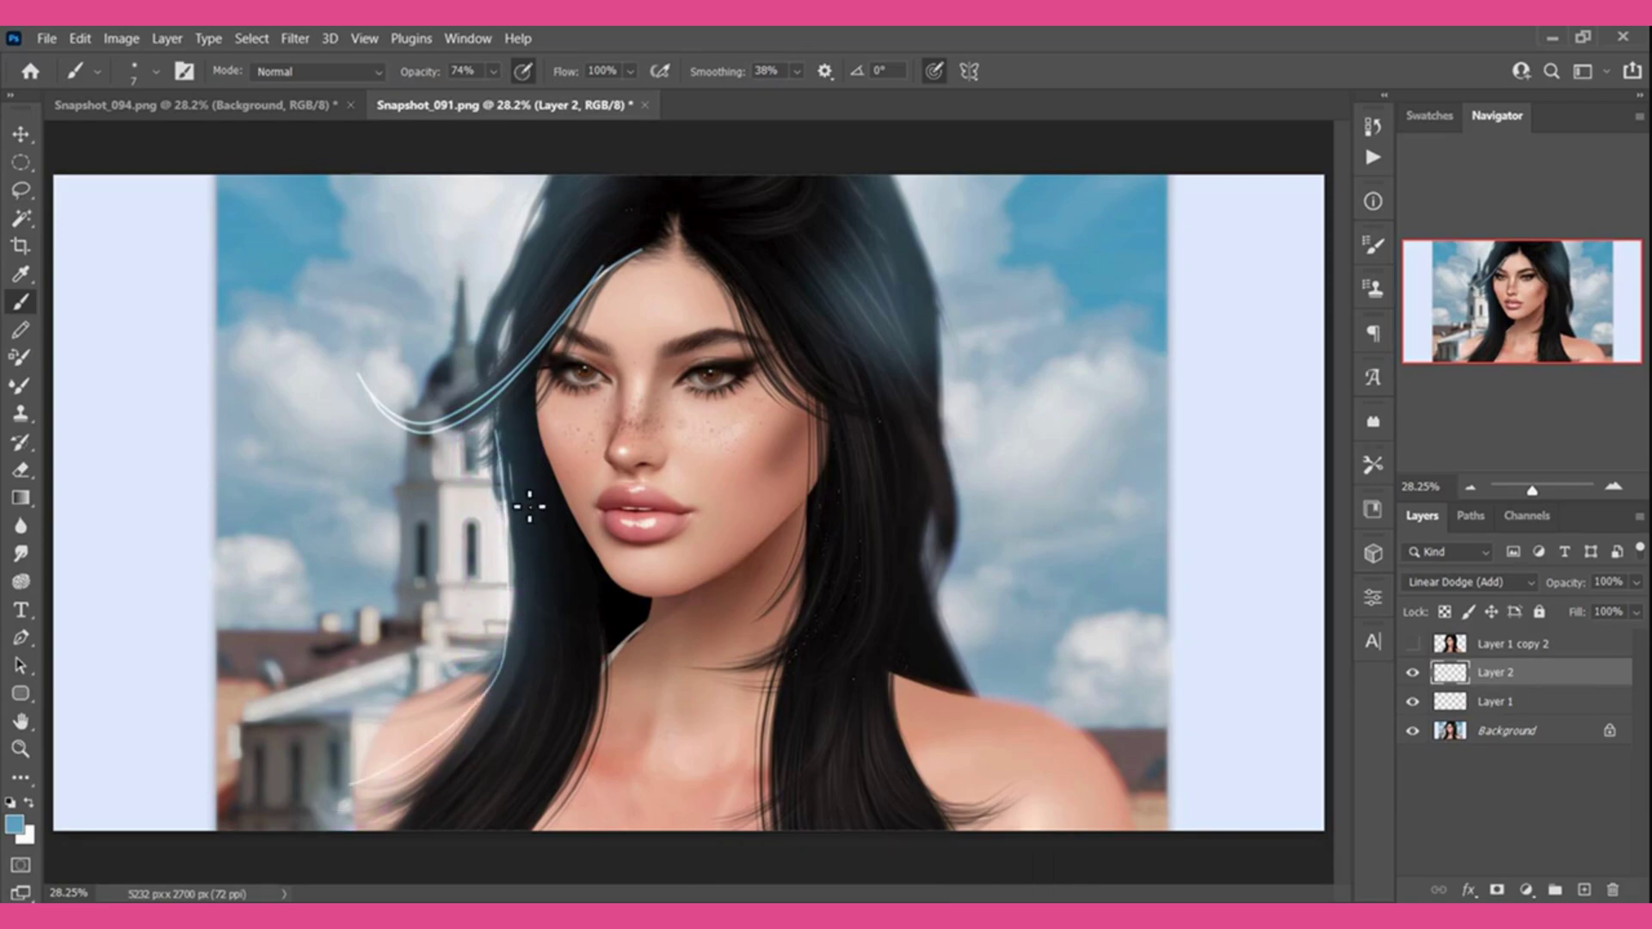
mouse_move(529, 507)
mouse_down()
mouse_move(534, 682)
mouse_move(424, 786)
mouse_move(353, 783)
mouse_up()
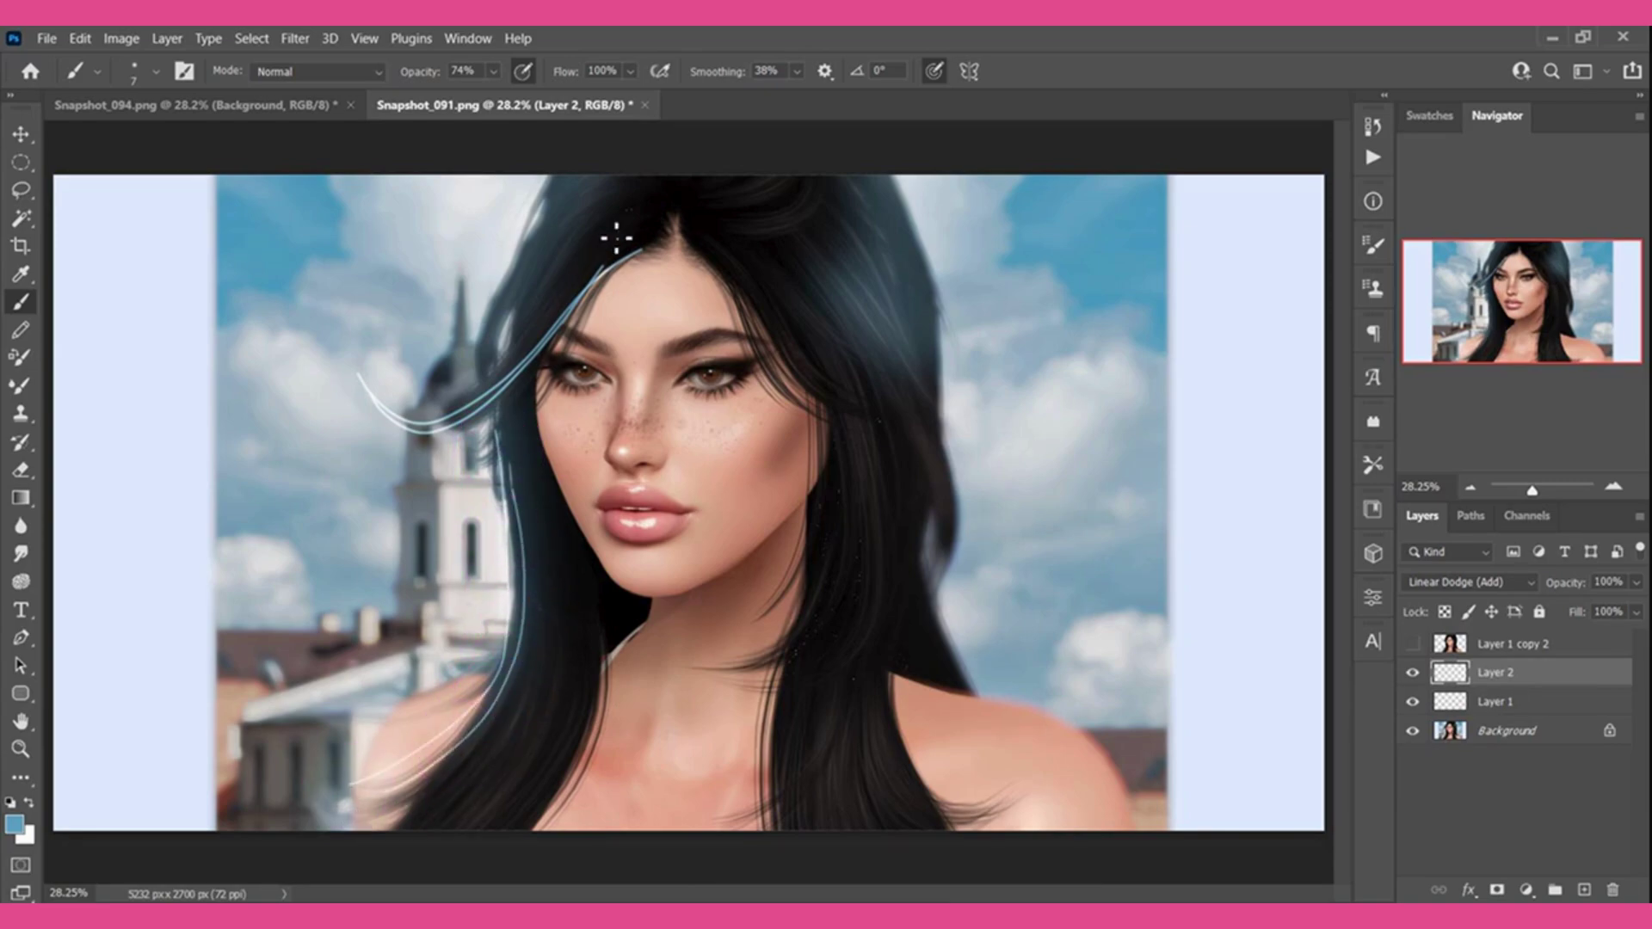
mouse_move(641, 245)
mouse_down()
mouse_move(516, 370)
mouse_move(375, 401)
mouse_up()
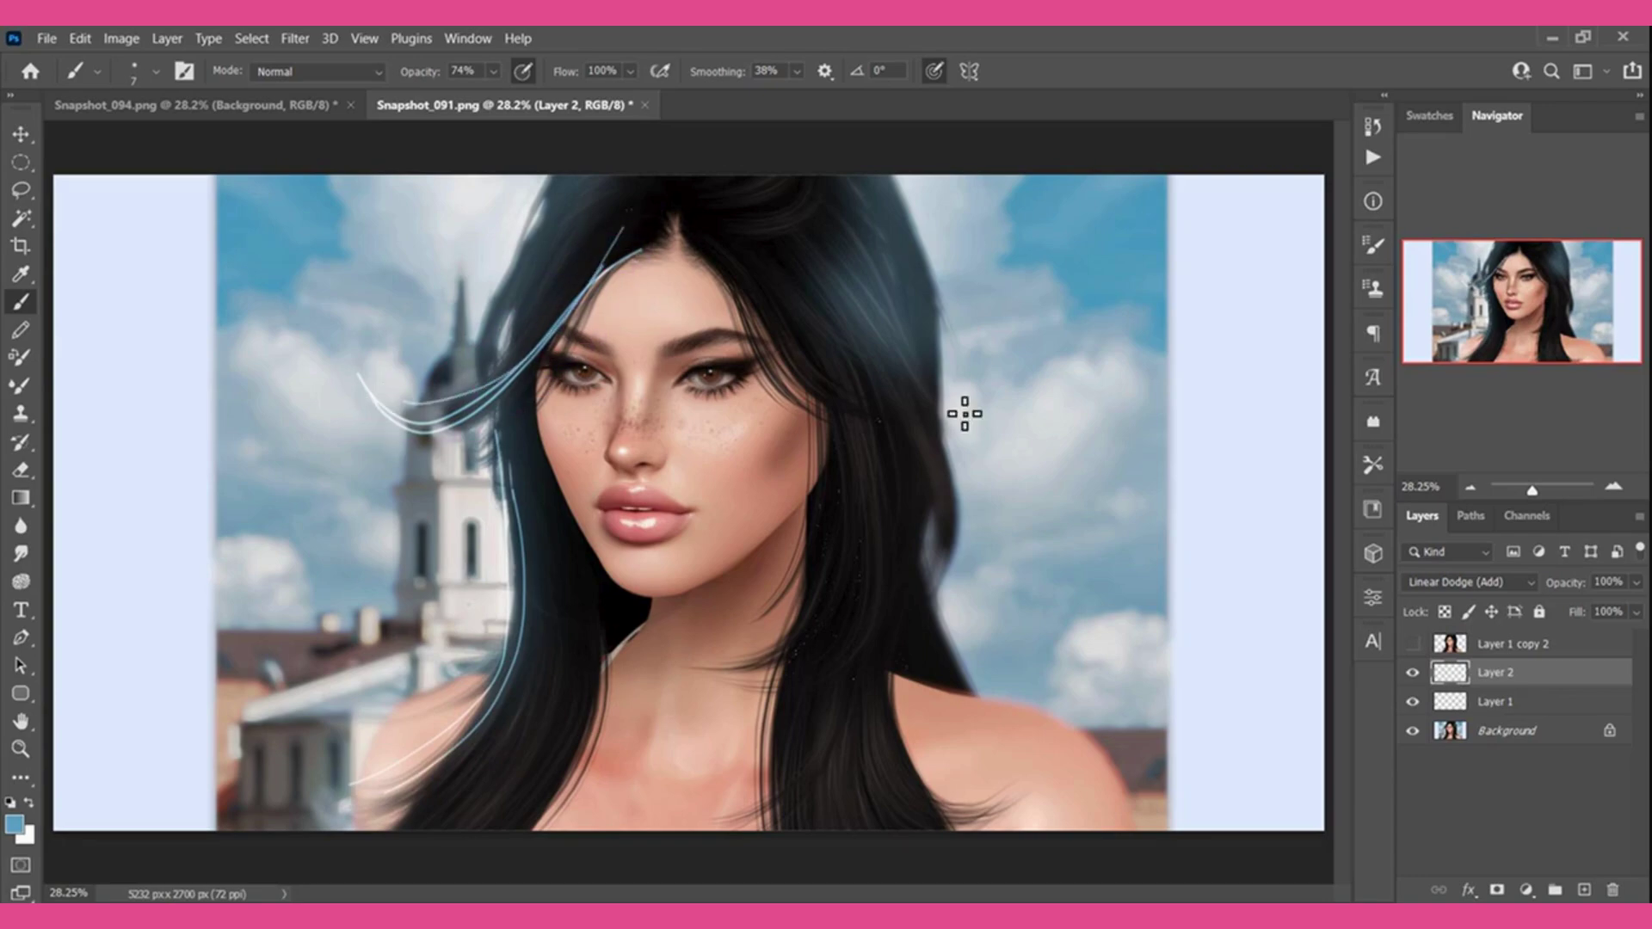
mouse_move(858, 280)
mouse_down()
mouse_move(940, 417)
mouse_move(960, 620)
mouse_up()
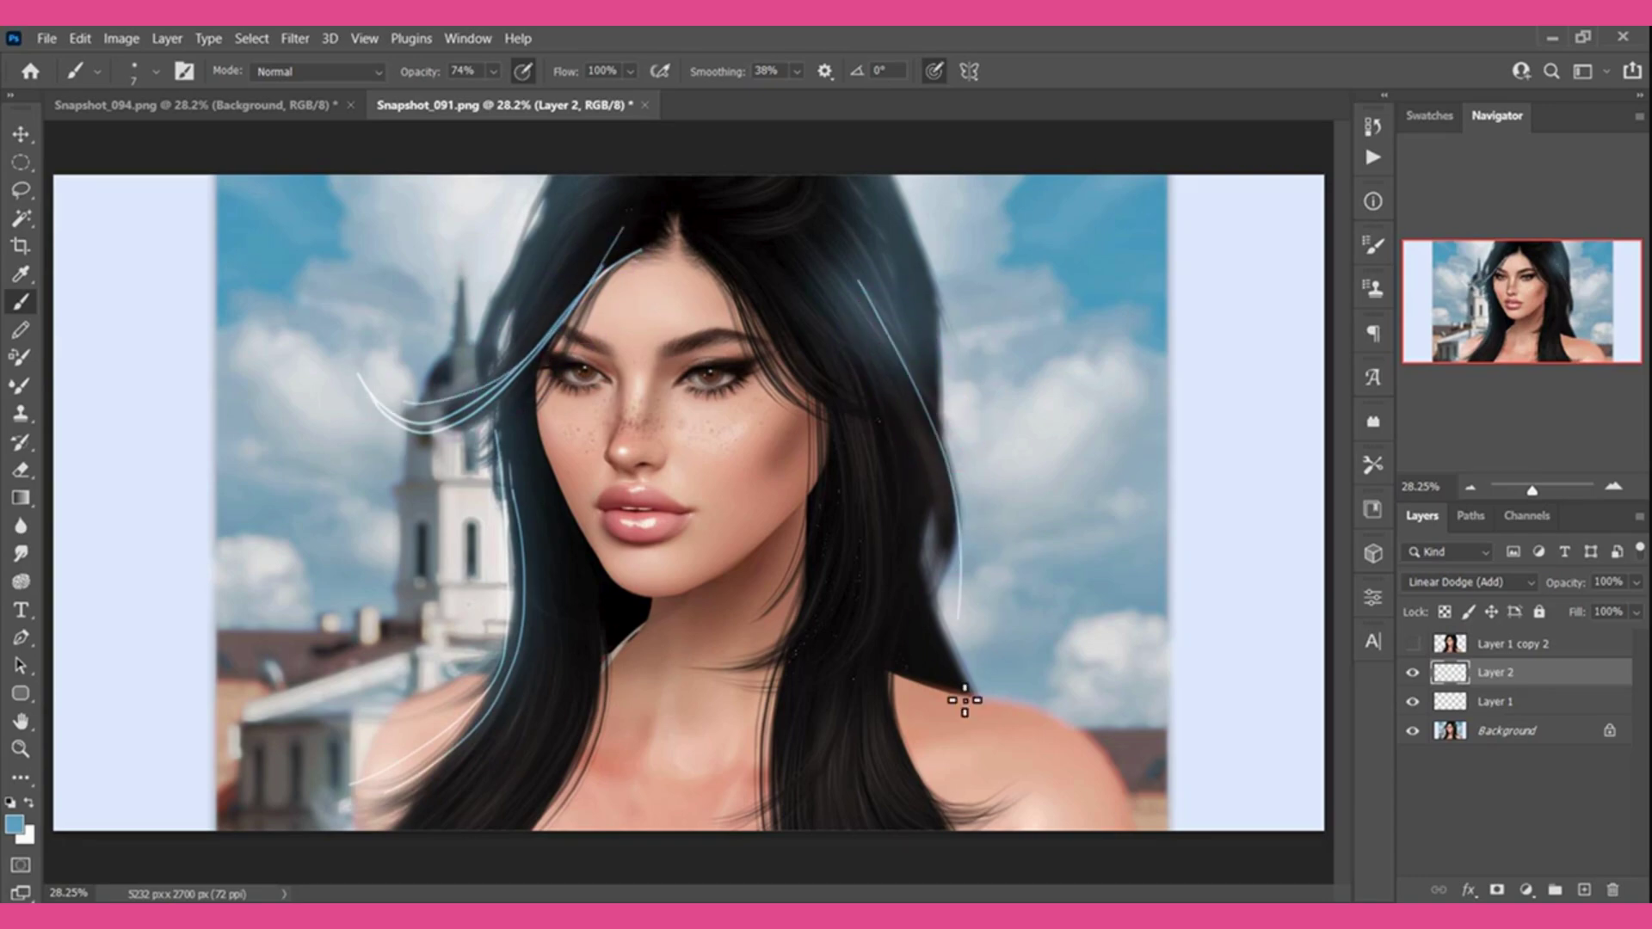
mouse_move(858, 270)
mouse_down()
mouse_move(966, 479)
mouse_move(973, 594)
mouse_up()
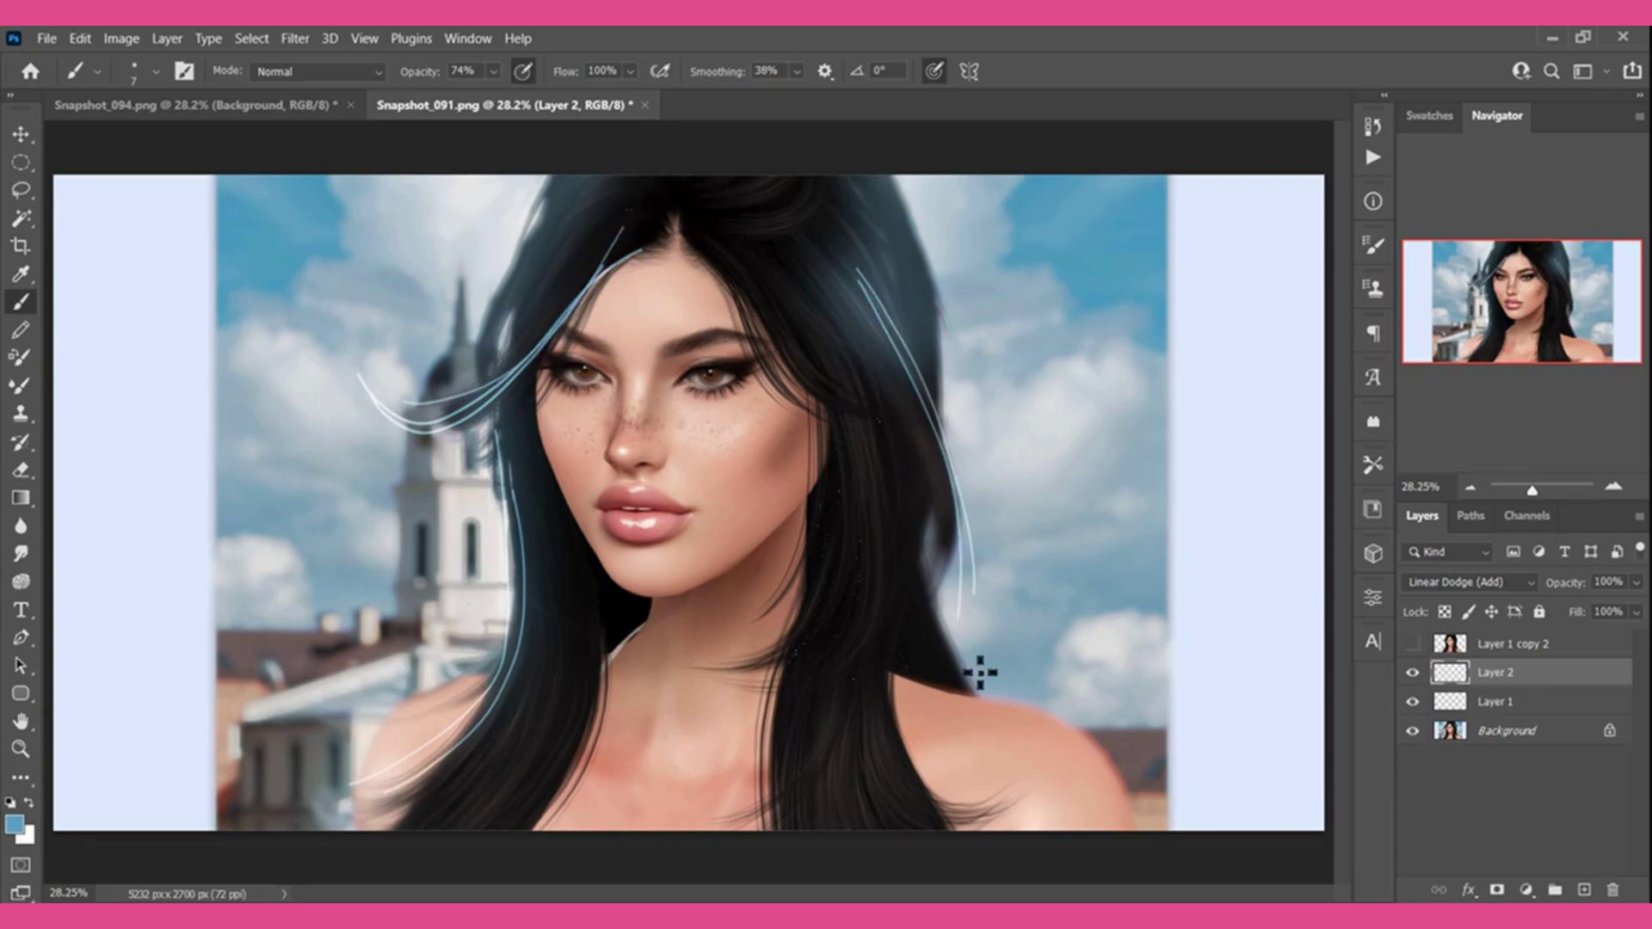
mouse_move(811, 196)
mouse_down()
mouse_move(989, 542)
mouse_move(979, 624)
mouse_up()
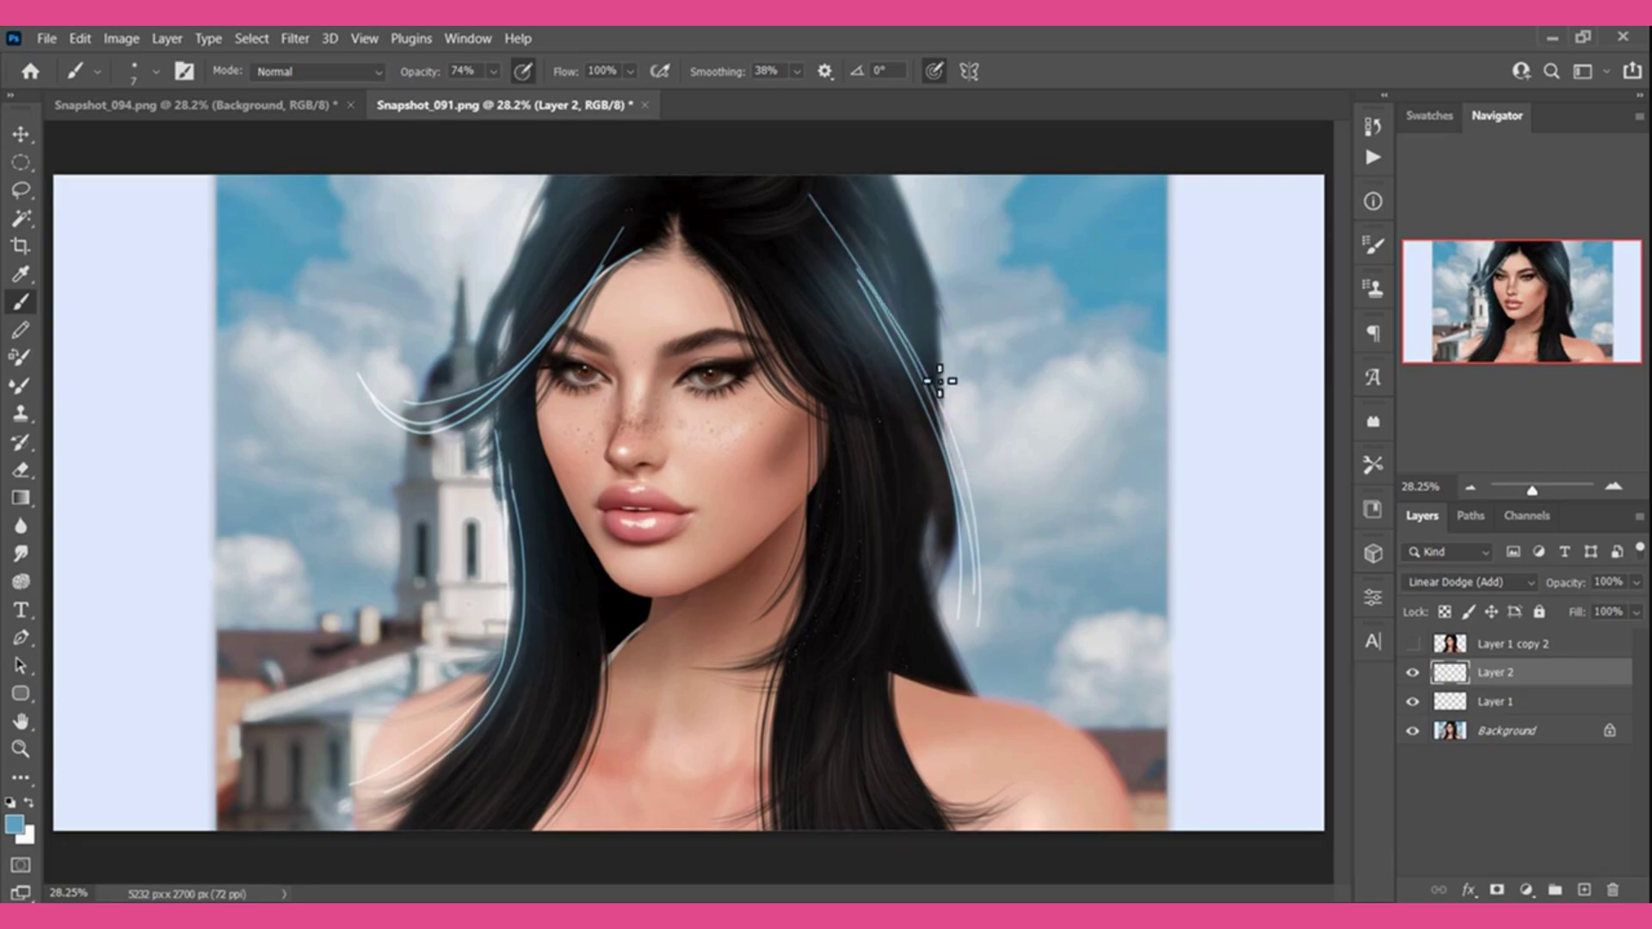
mouse_move(858, 652)
mouse_down()
mouse_move(995, 804)
mouse_move(1092, 647)
mouse_up()
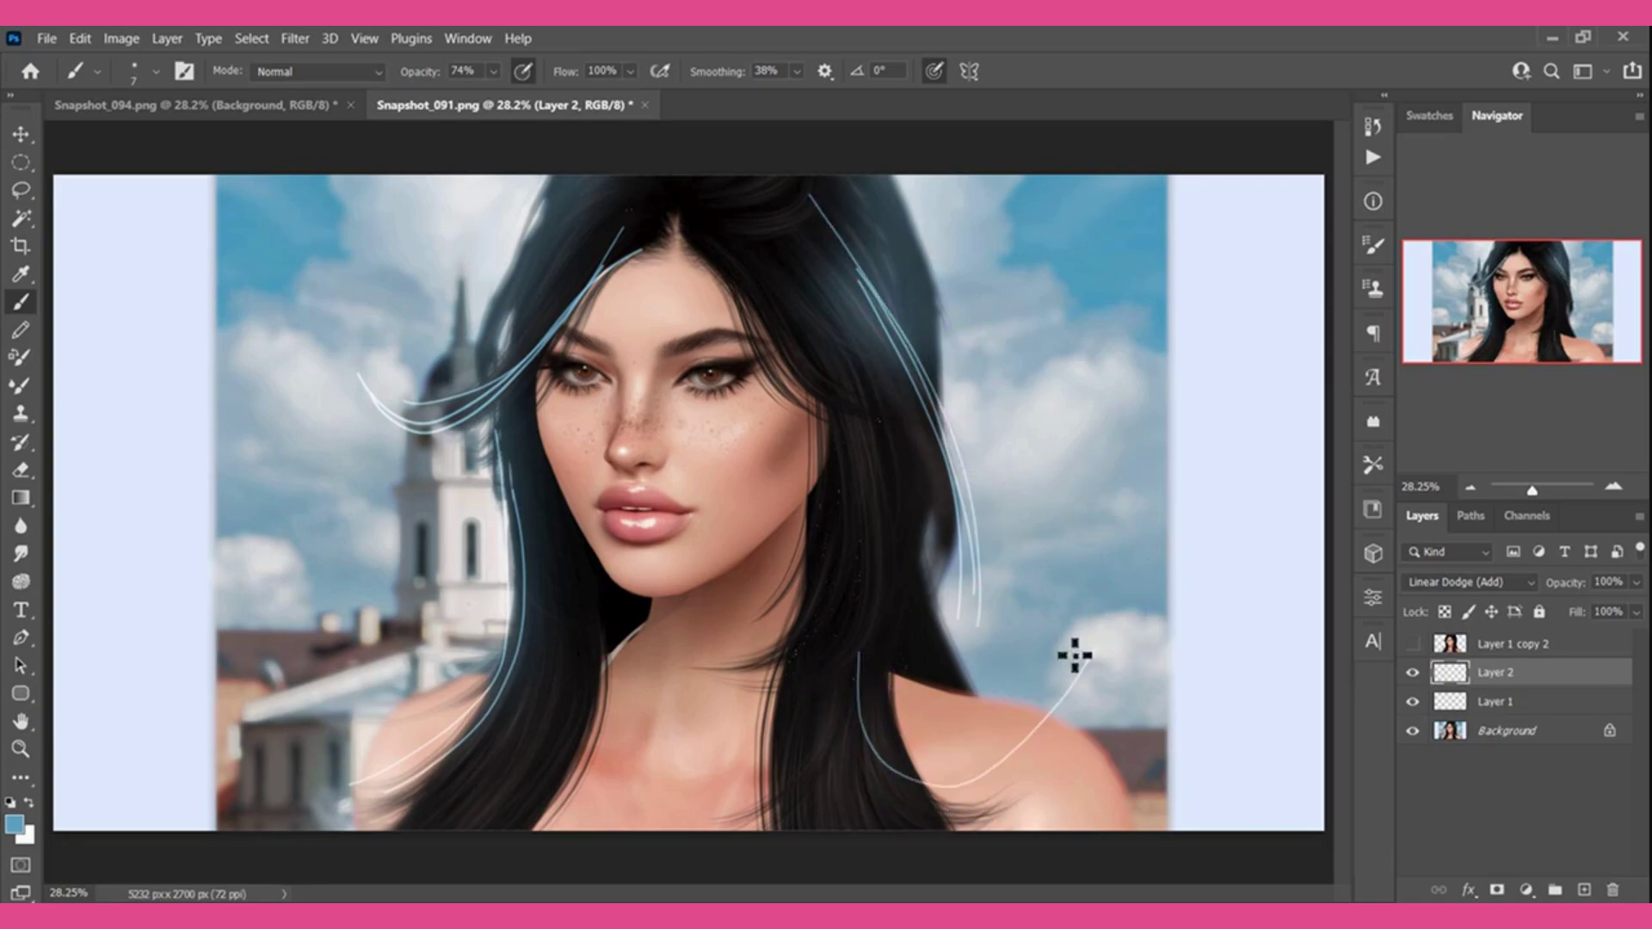
key(ctrl+z)
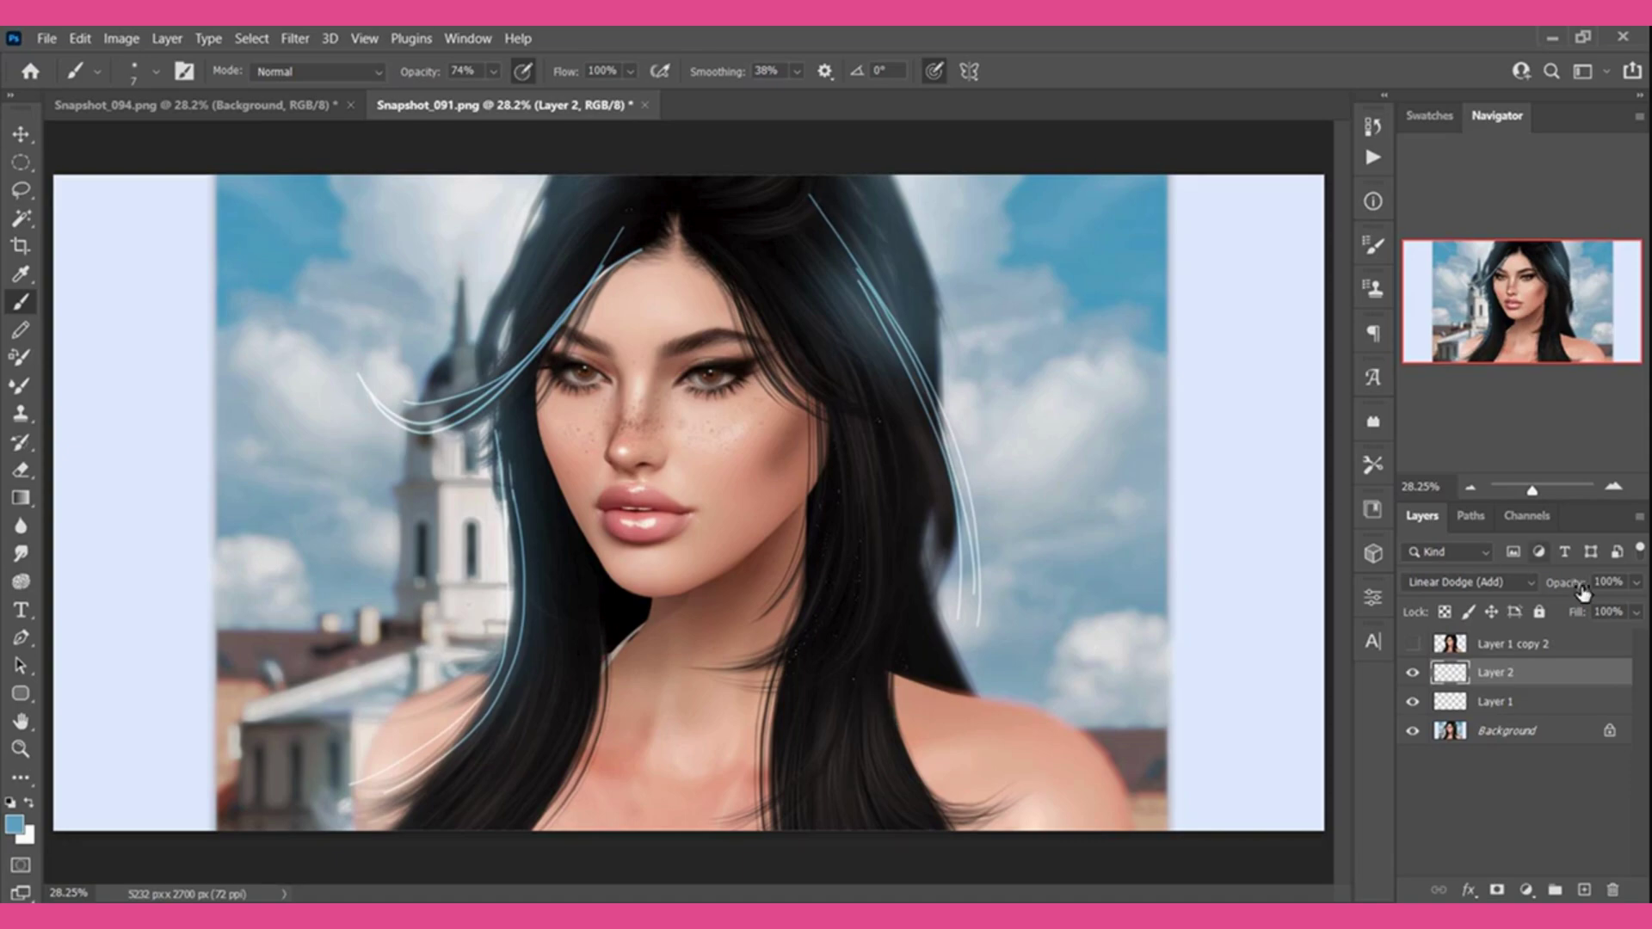
Lower the strand layer's opacity to 17%.
click(1636, 583)
drag(1581, 612, 1545, 623)
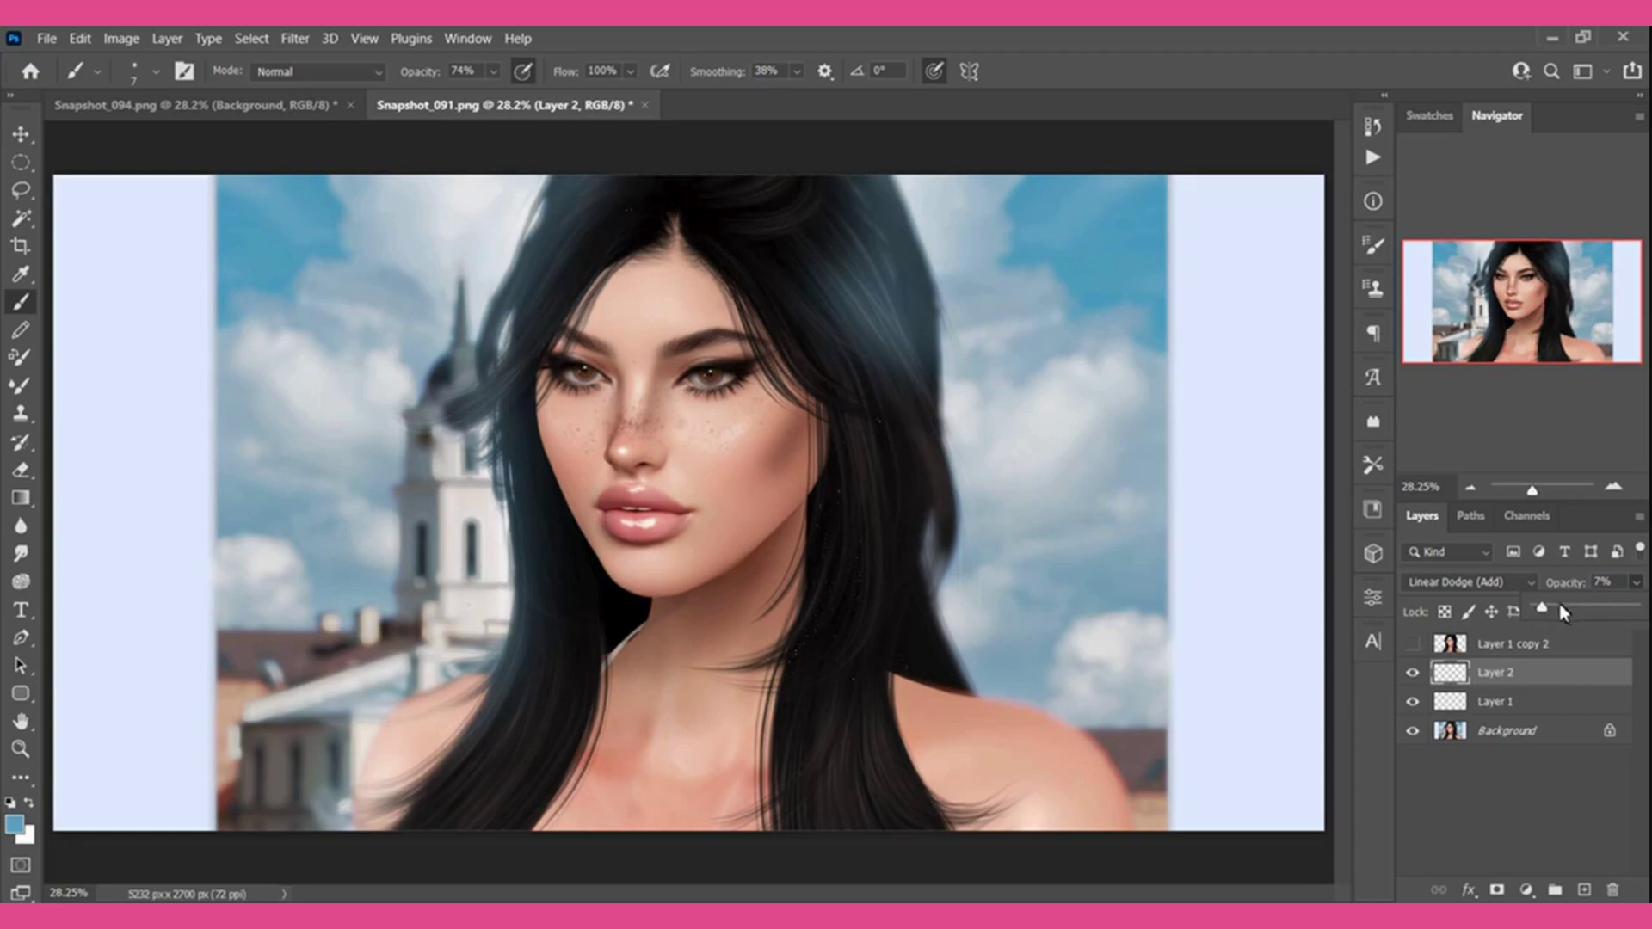
drag(1562, 612, 1555, 613)
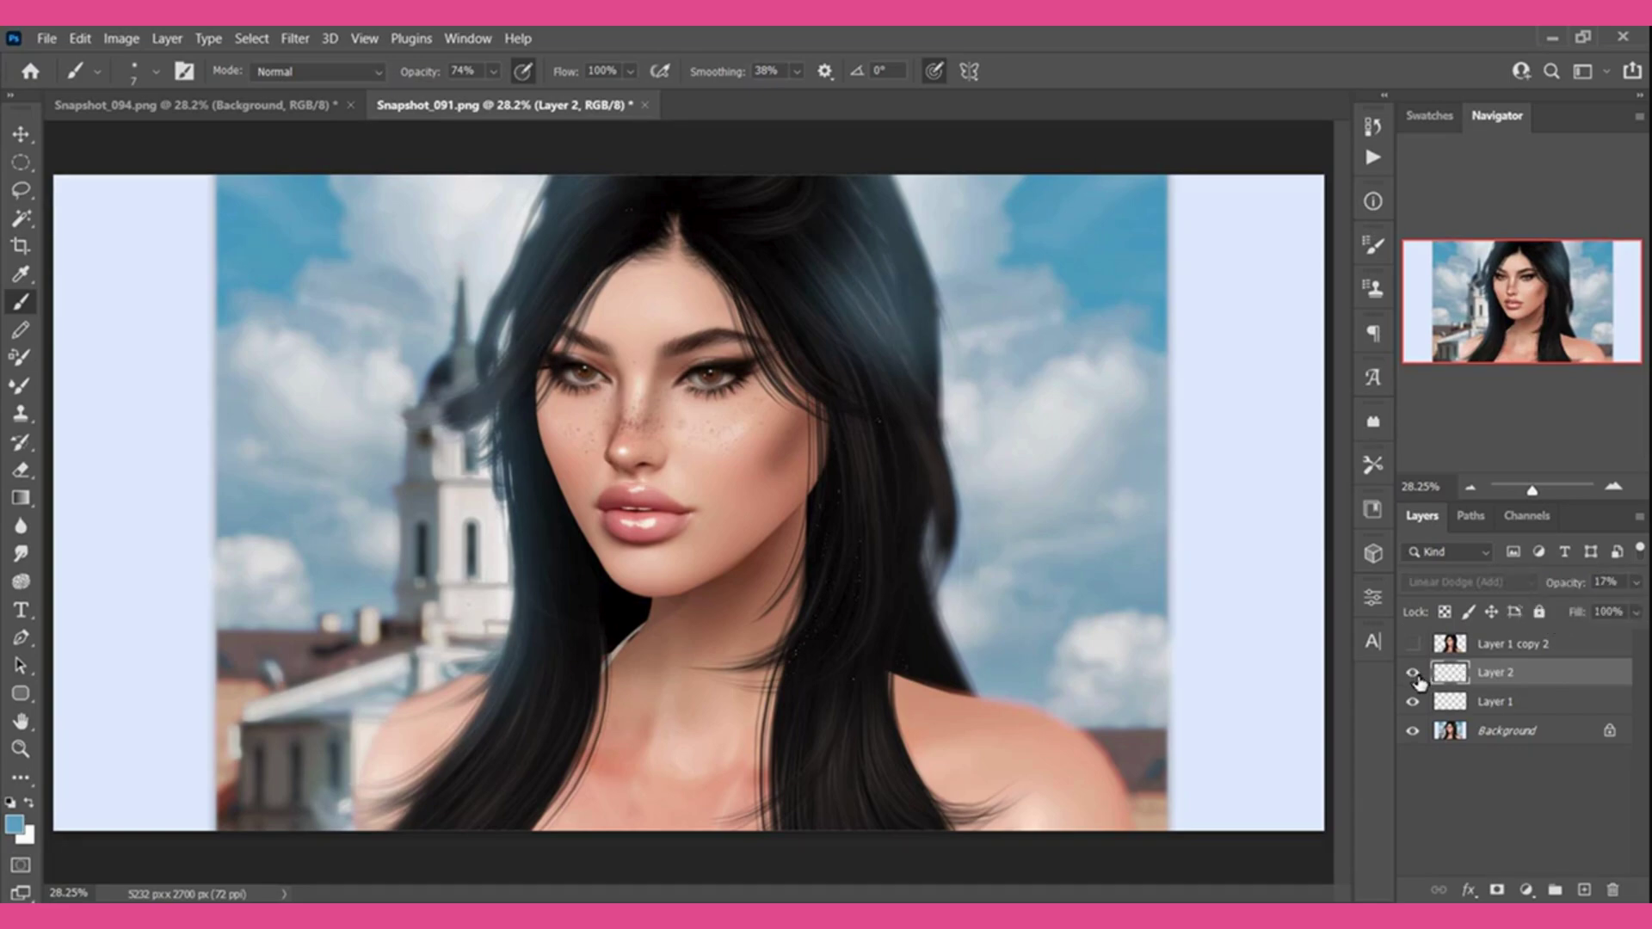
Merge the visible layers into Background and briefly toggle the darker hair copy to compare.
right_click(1511, 643)
key(Escape)
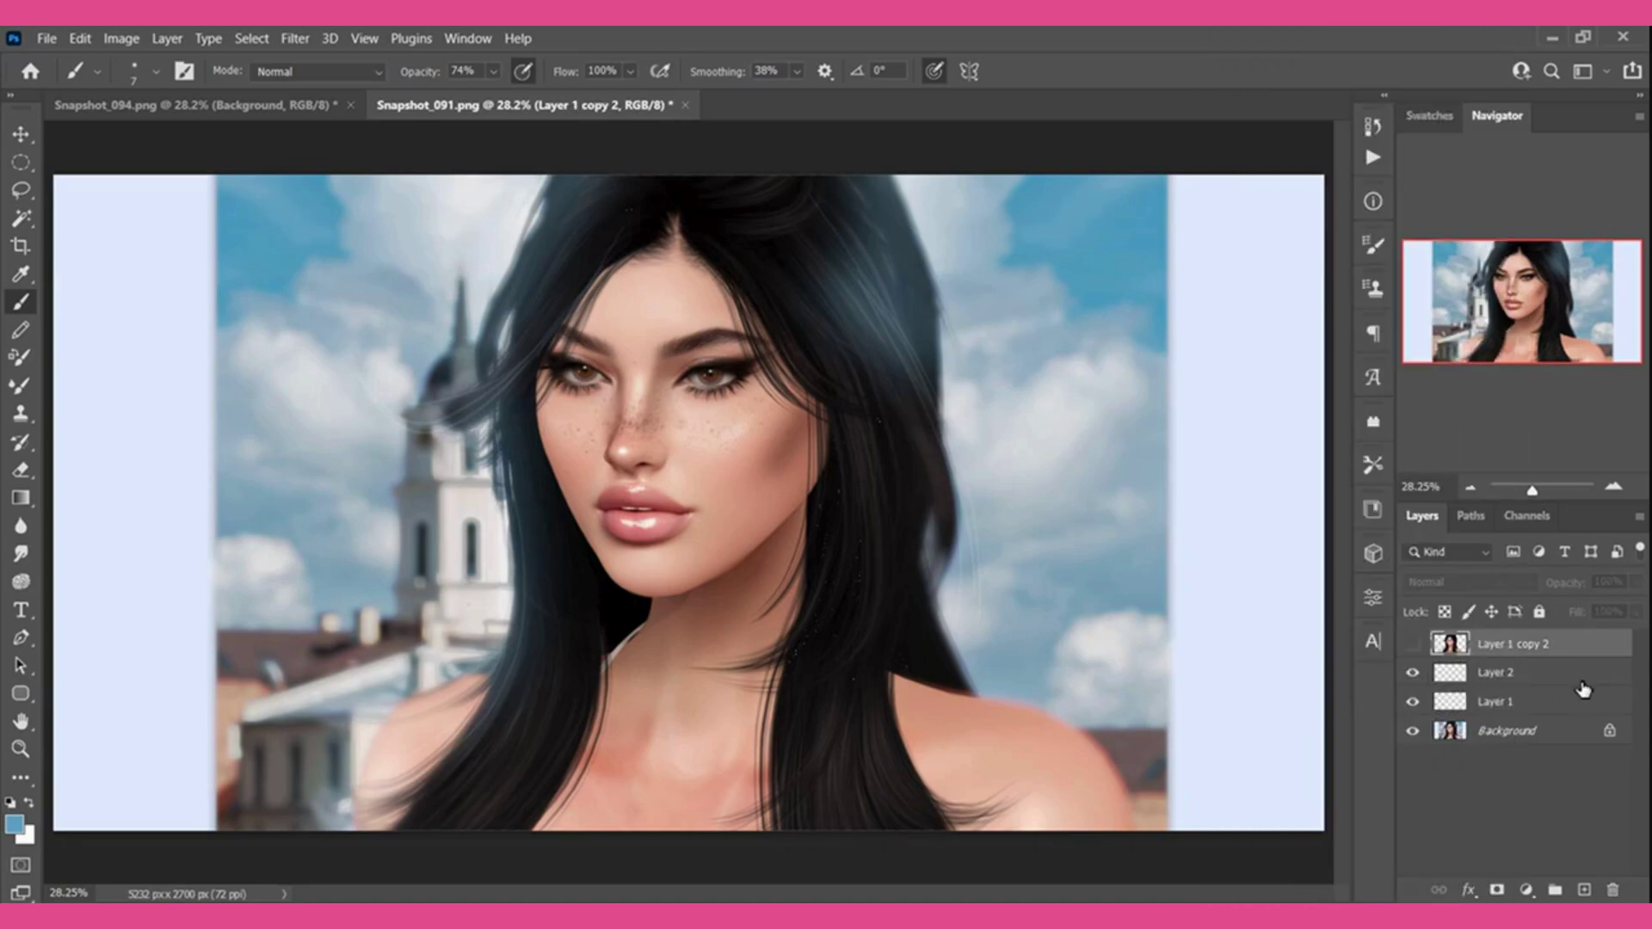
right_click(1571, 697)
click(1425, 661)
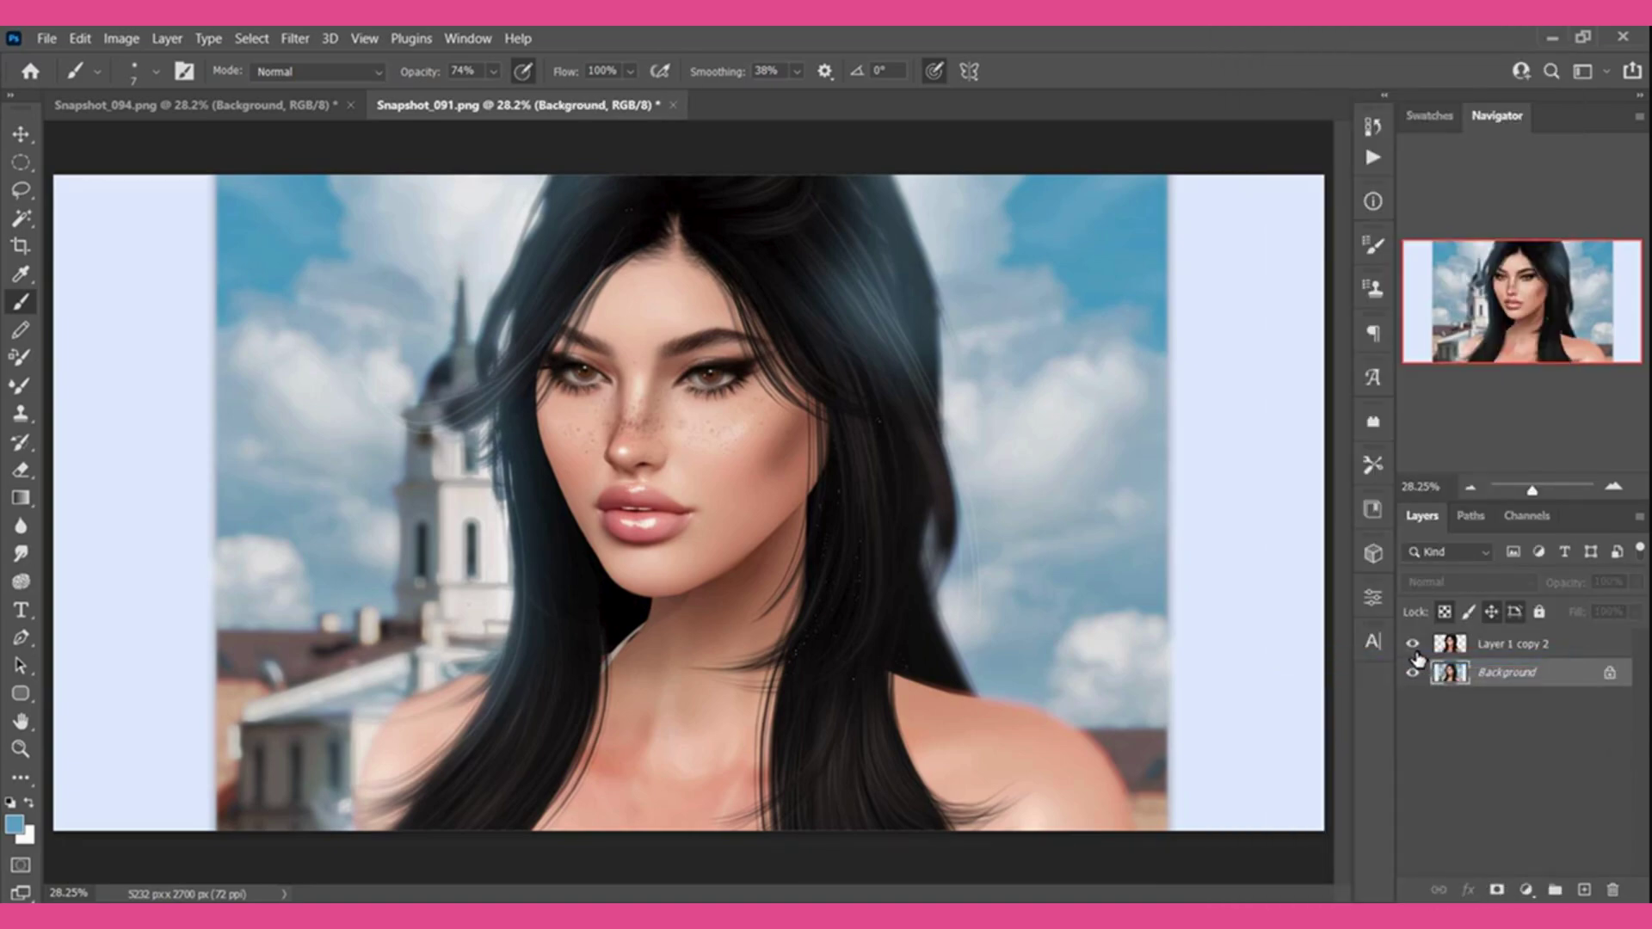
click(1413, 645)
click(1413, 645)
Duplicate Background and exclude the R channel in the copy's Blending Options.
drag(1523, 681, 1584, 889)
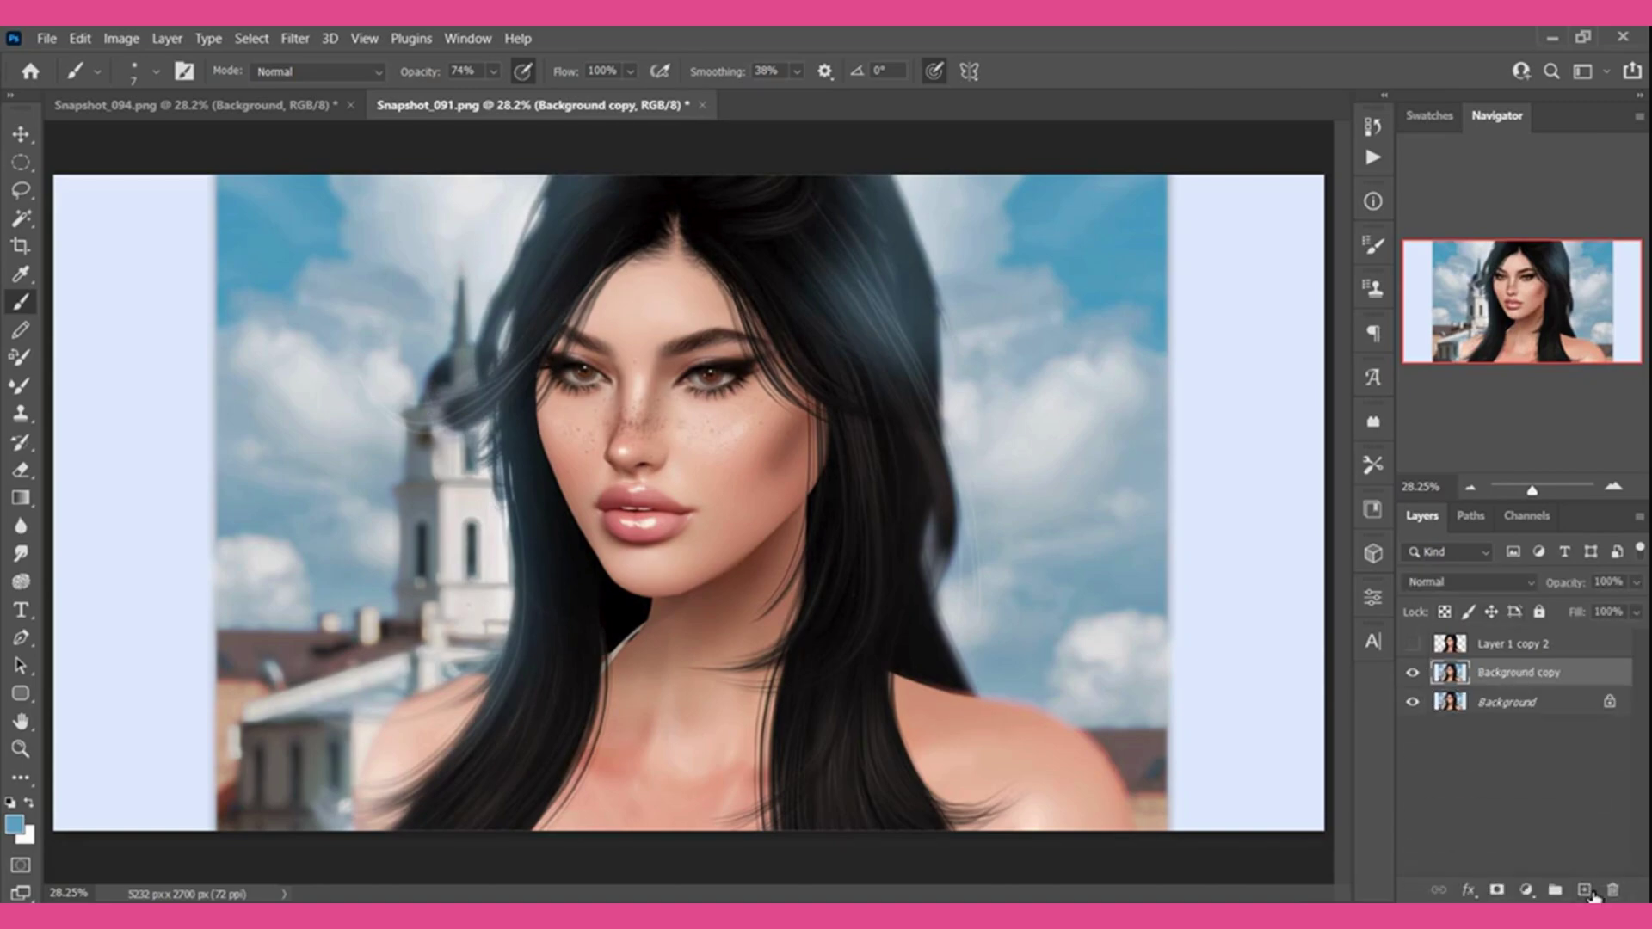
right_click(1499, 681)
click(1271, 38)
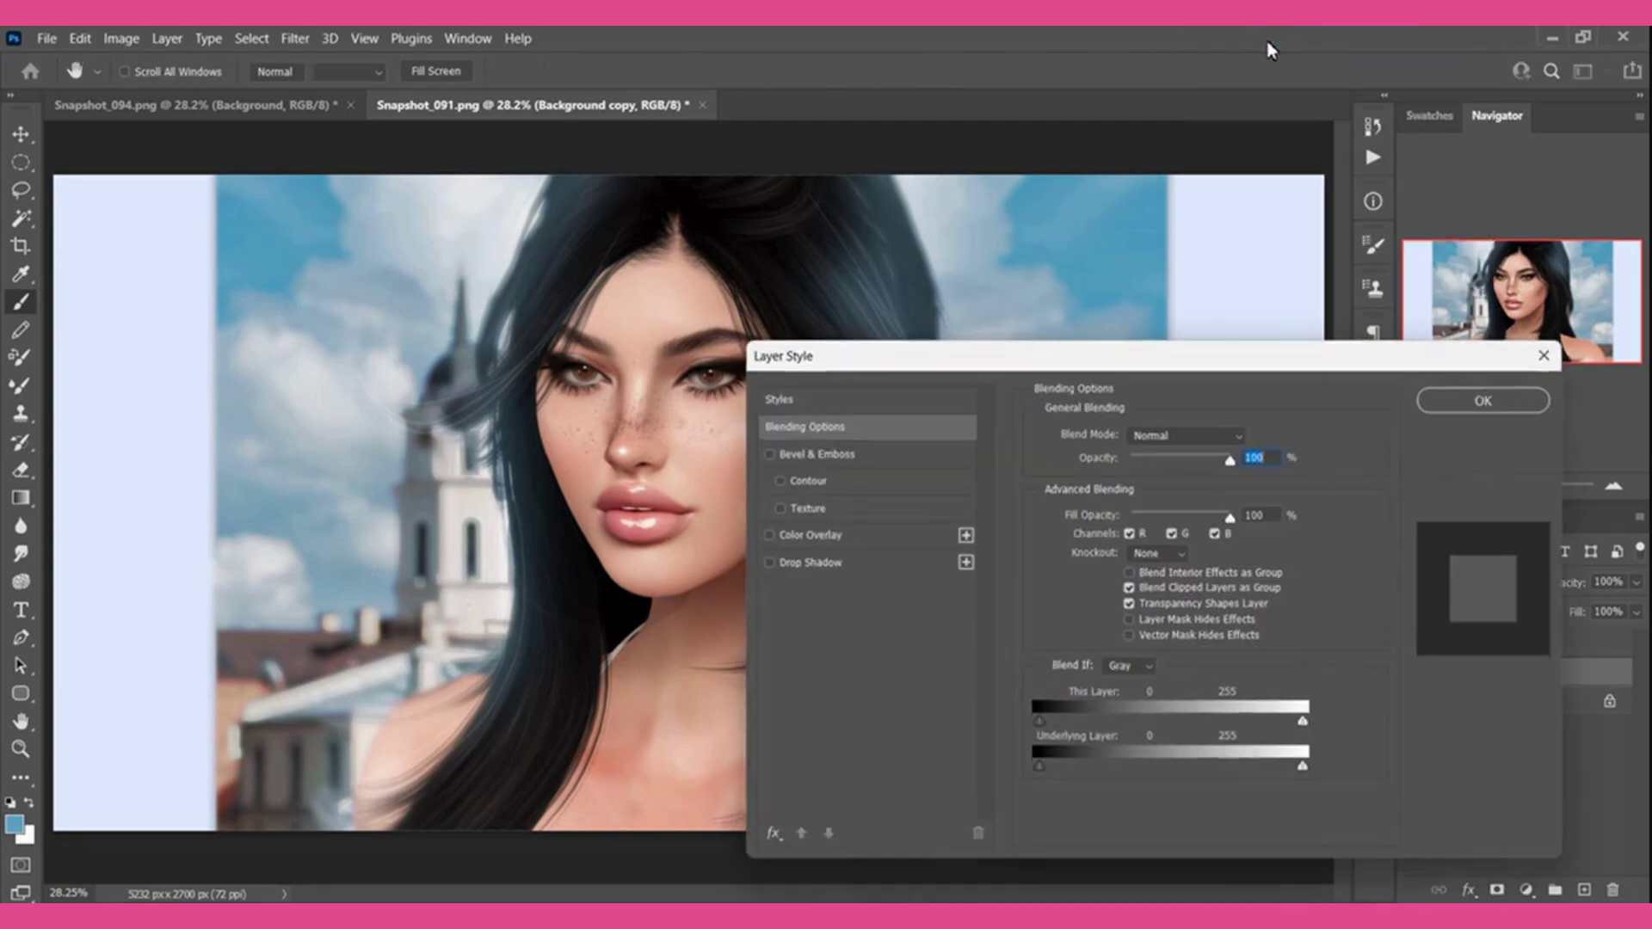
click(1132, 533)
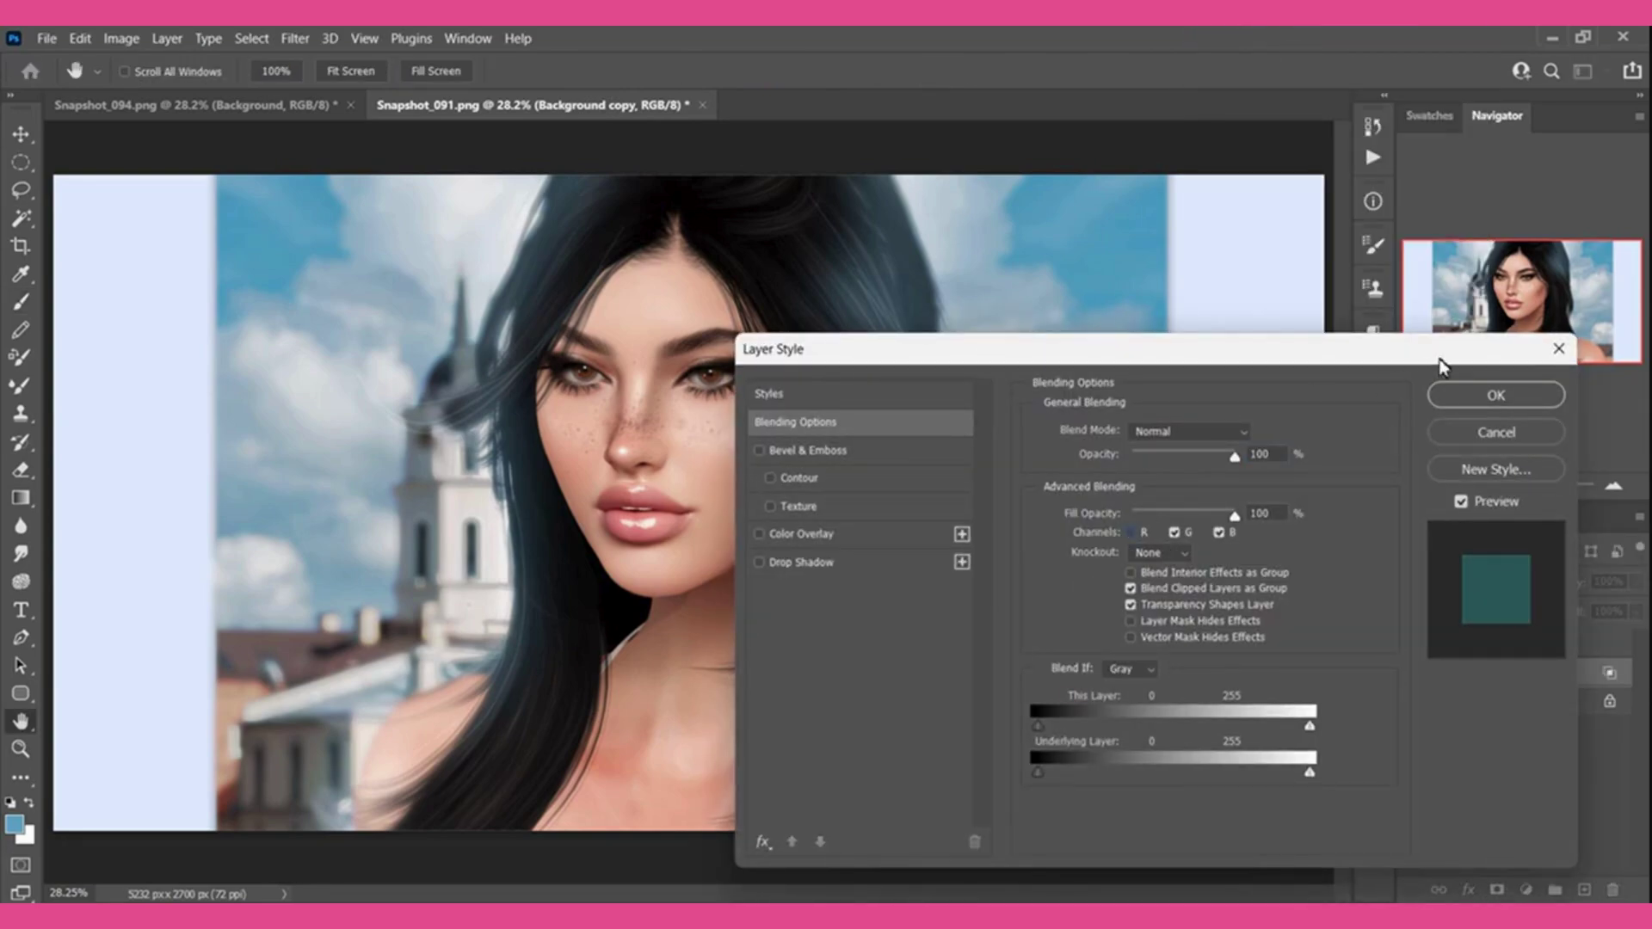
click(1496, 395)
Offset Background copy slightly right with the Move tool for a red/cyan fringe.
click(20, 136)
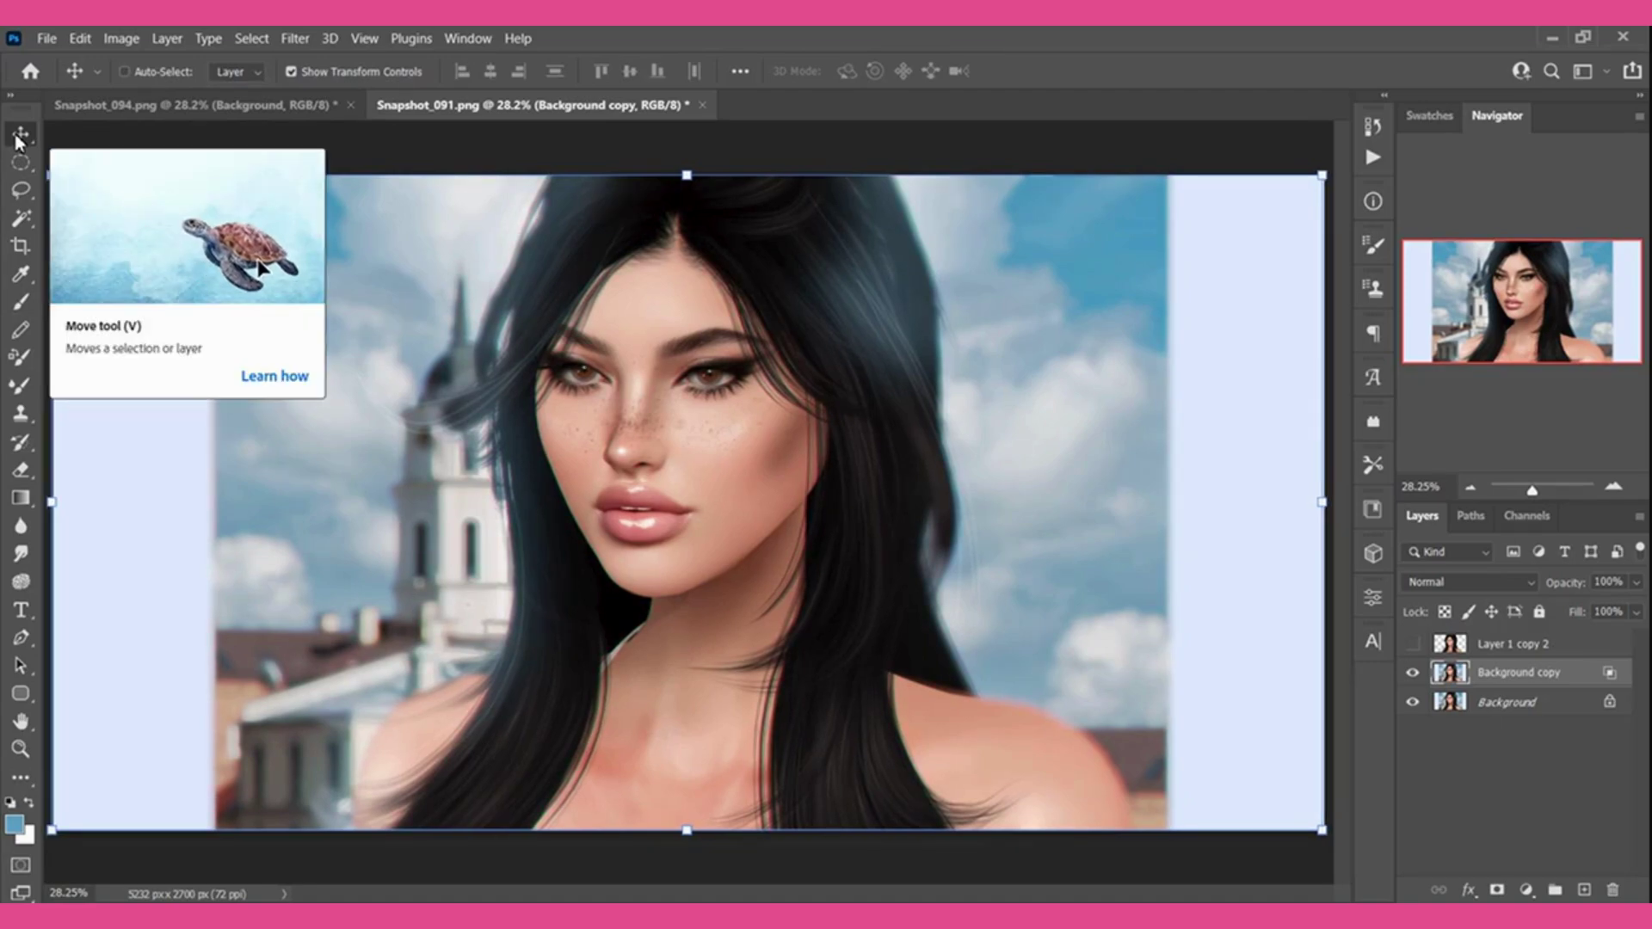
drag(632, 489, 651, 488)
key(Left)
key(Left)
key(Left)
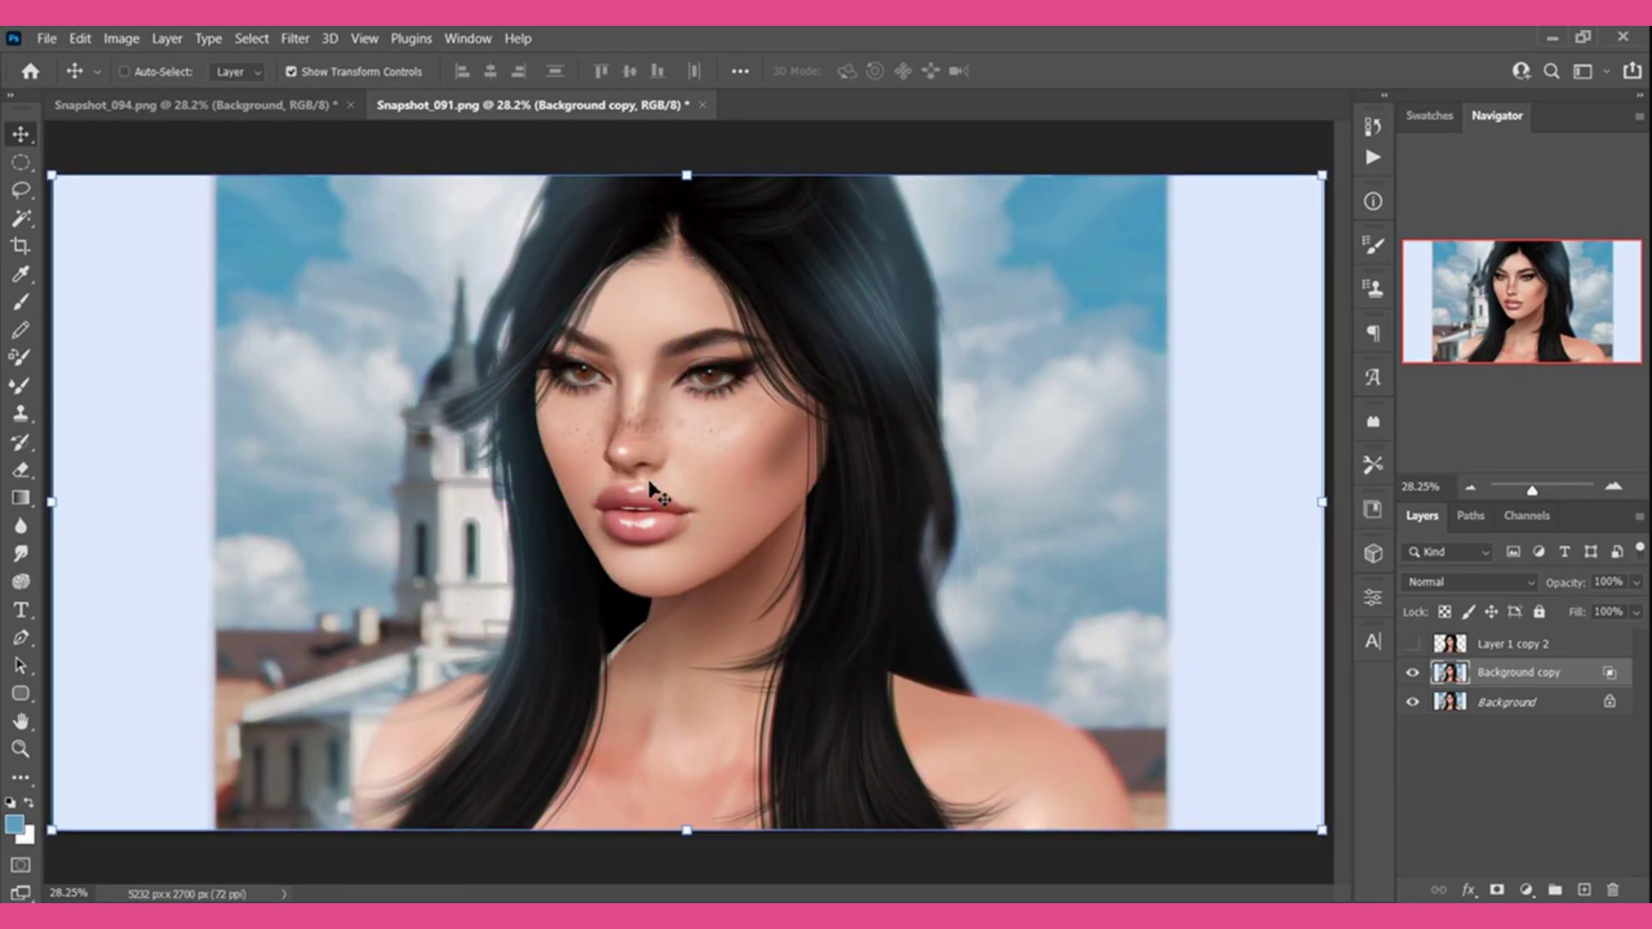
click(1413, 674)
right_click(1506, 673)
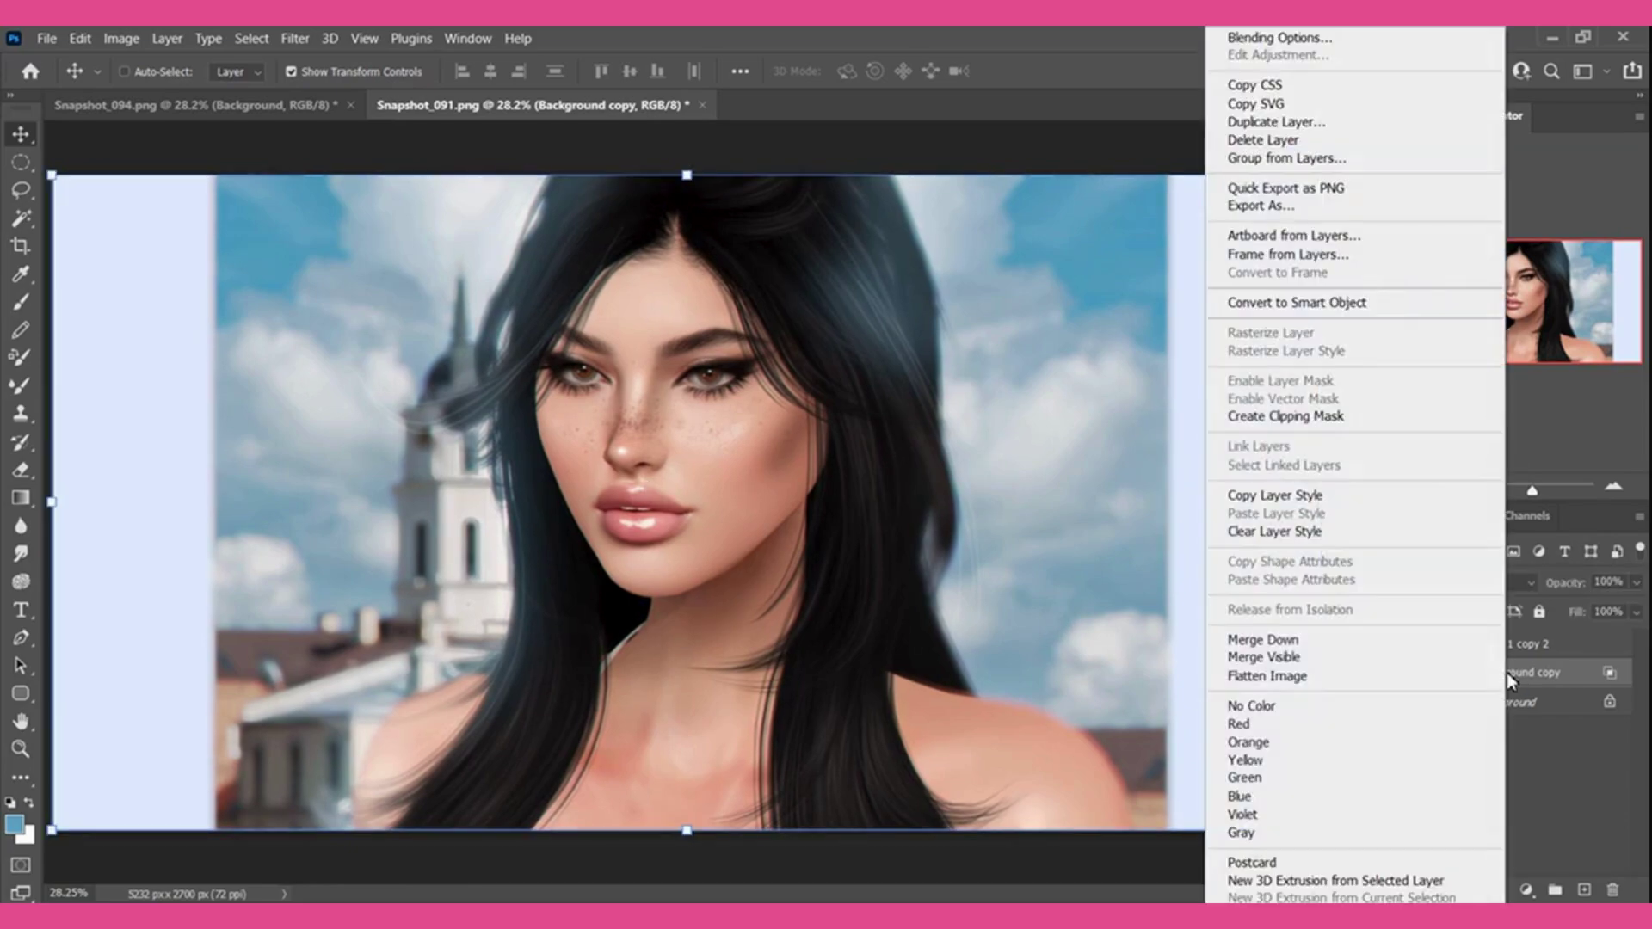
click(1553, 677)
Erase the copy with a 1102 px soft eraser, then Merge Down into Background.
click(20, 470)
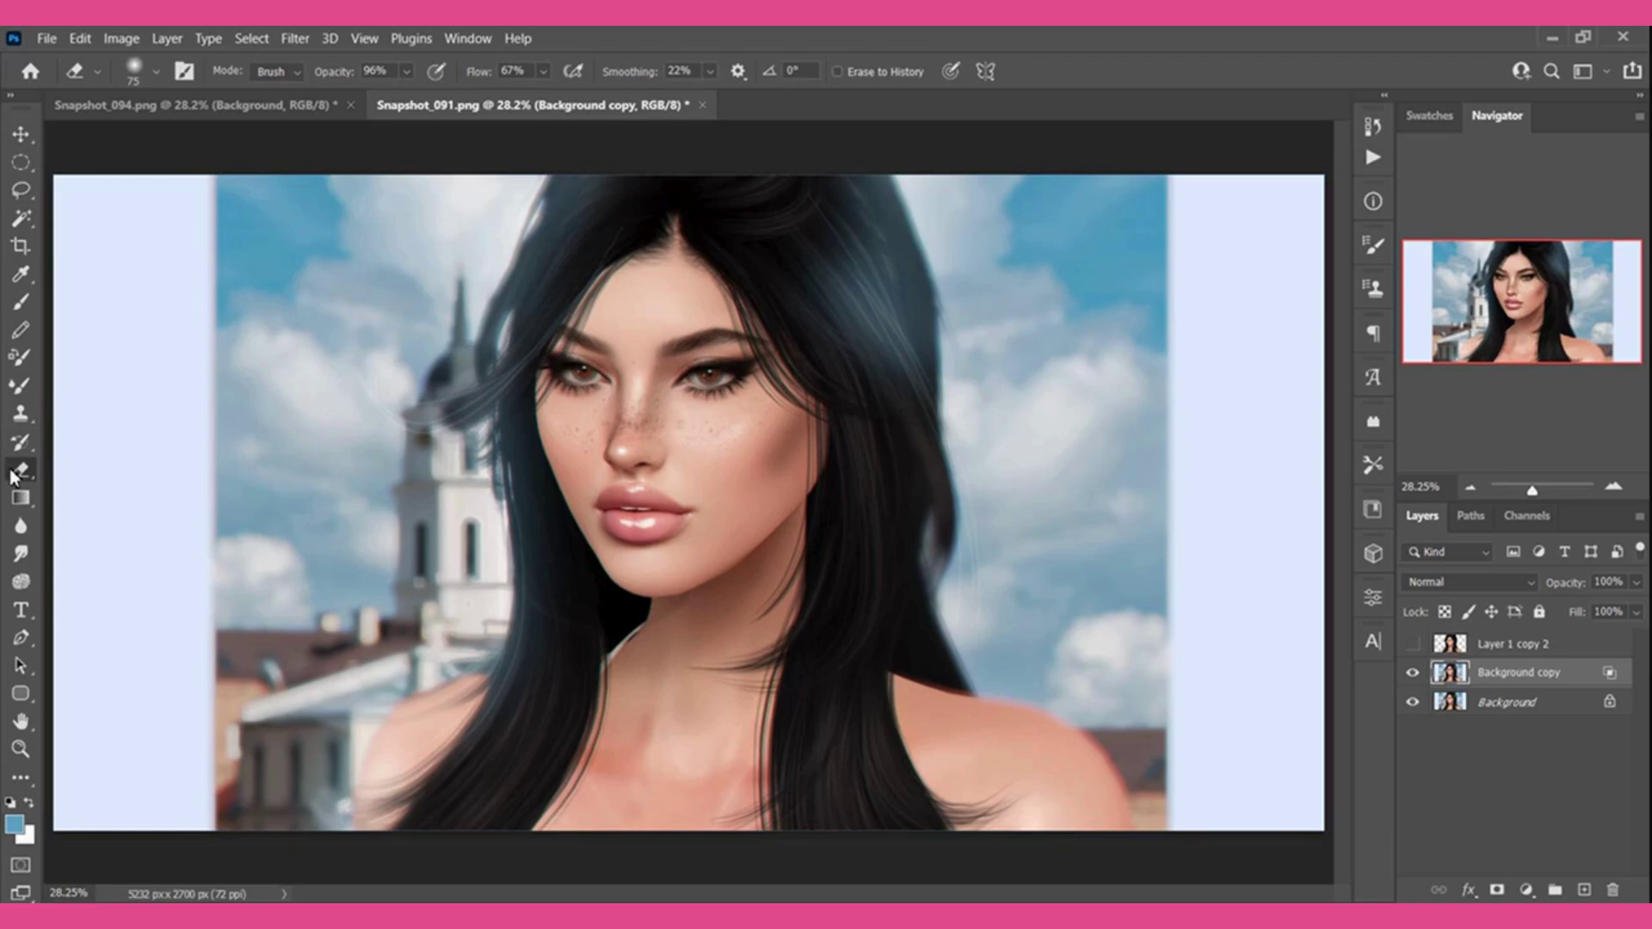
right_click(663, 534)
drag(844, 478, 890, 480)
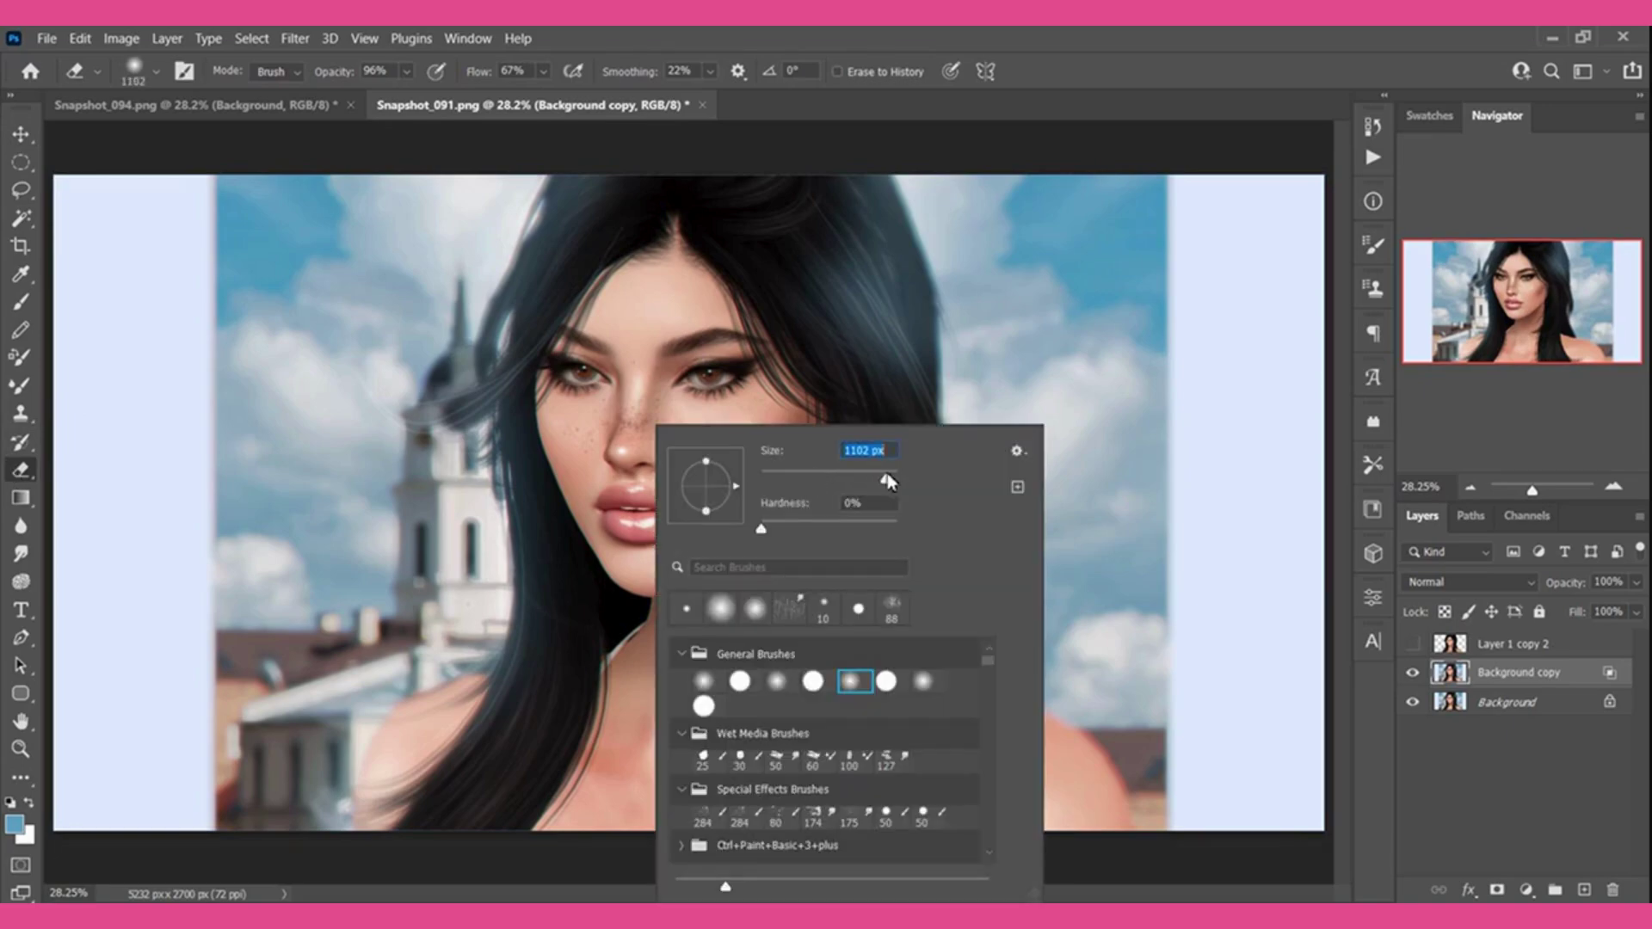
click(598, 410)
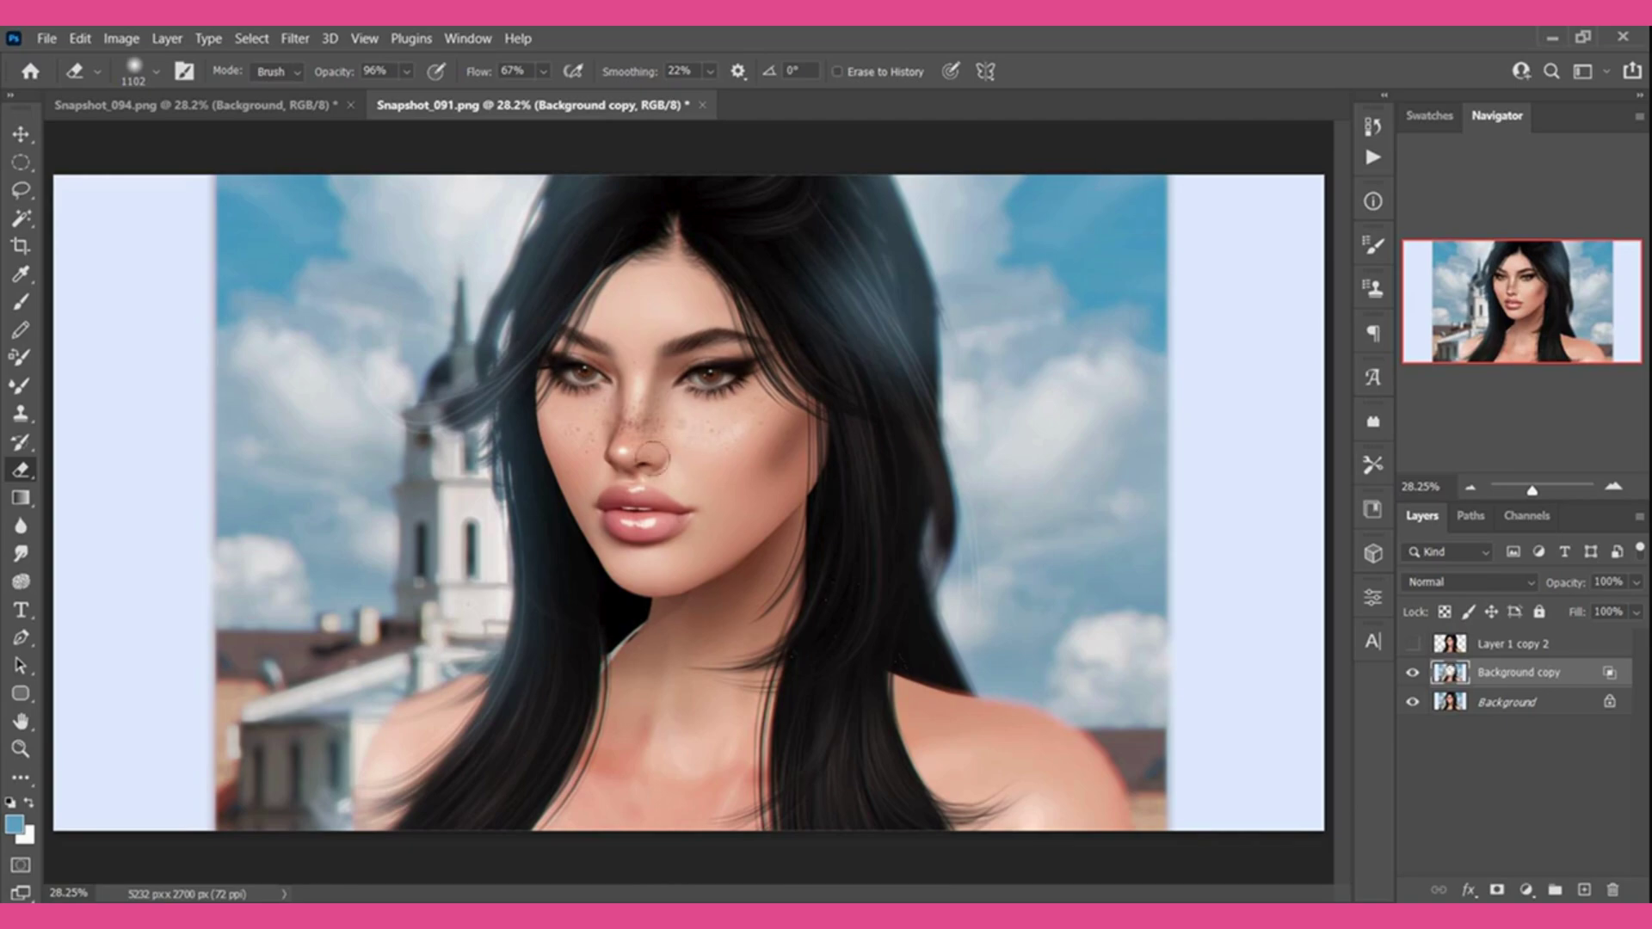
right_click(1507, 682)
click(1350, 663)
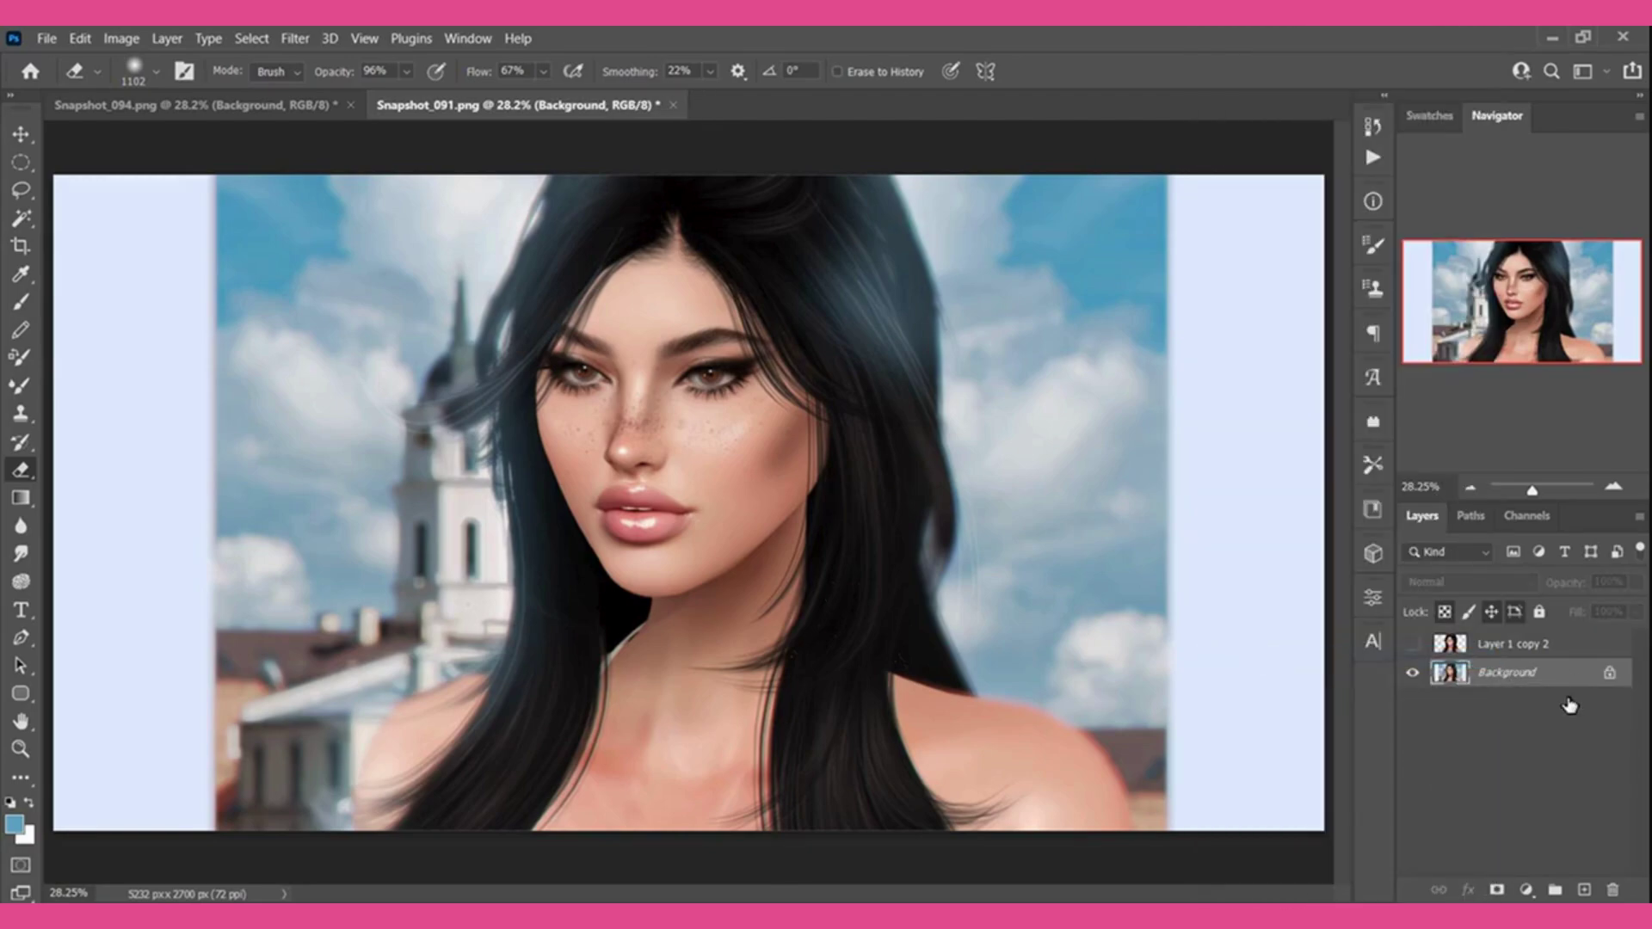
Duplicate Background and zoom in close on the face.
drag(1570, 680, 1584, 890)
click(292, 39)
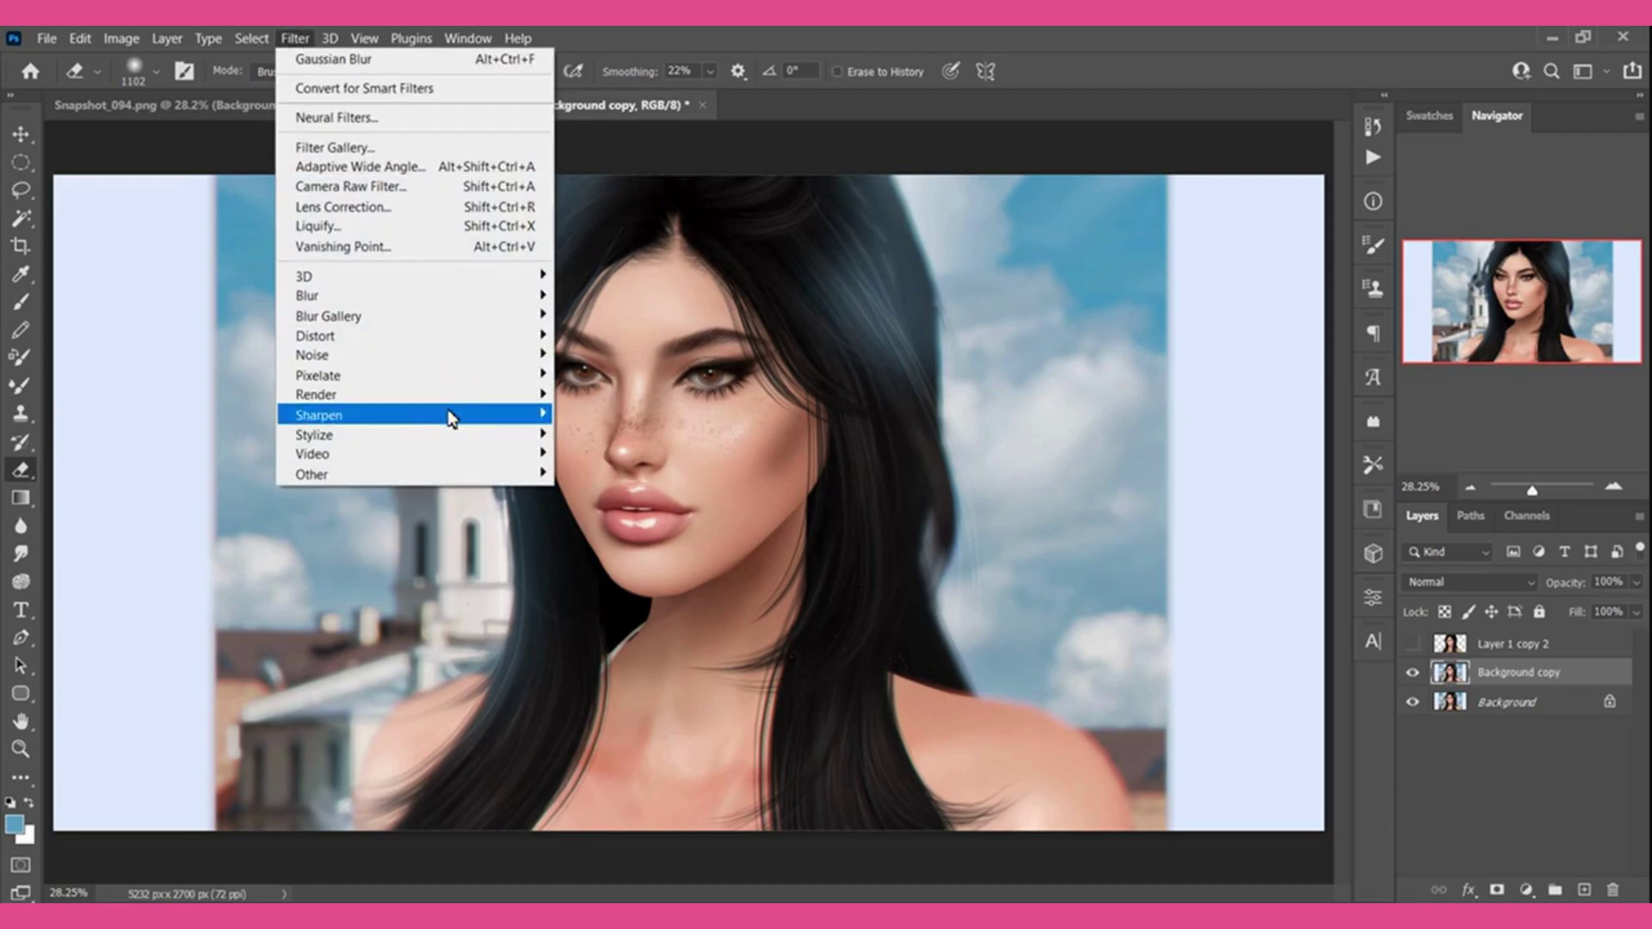
click(28, 796)
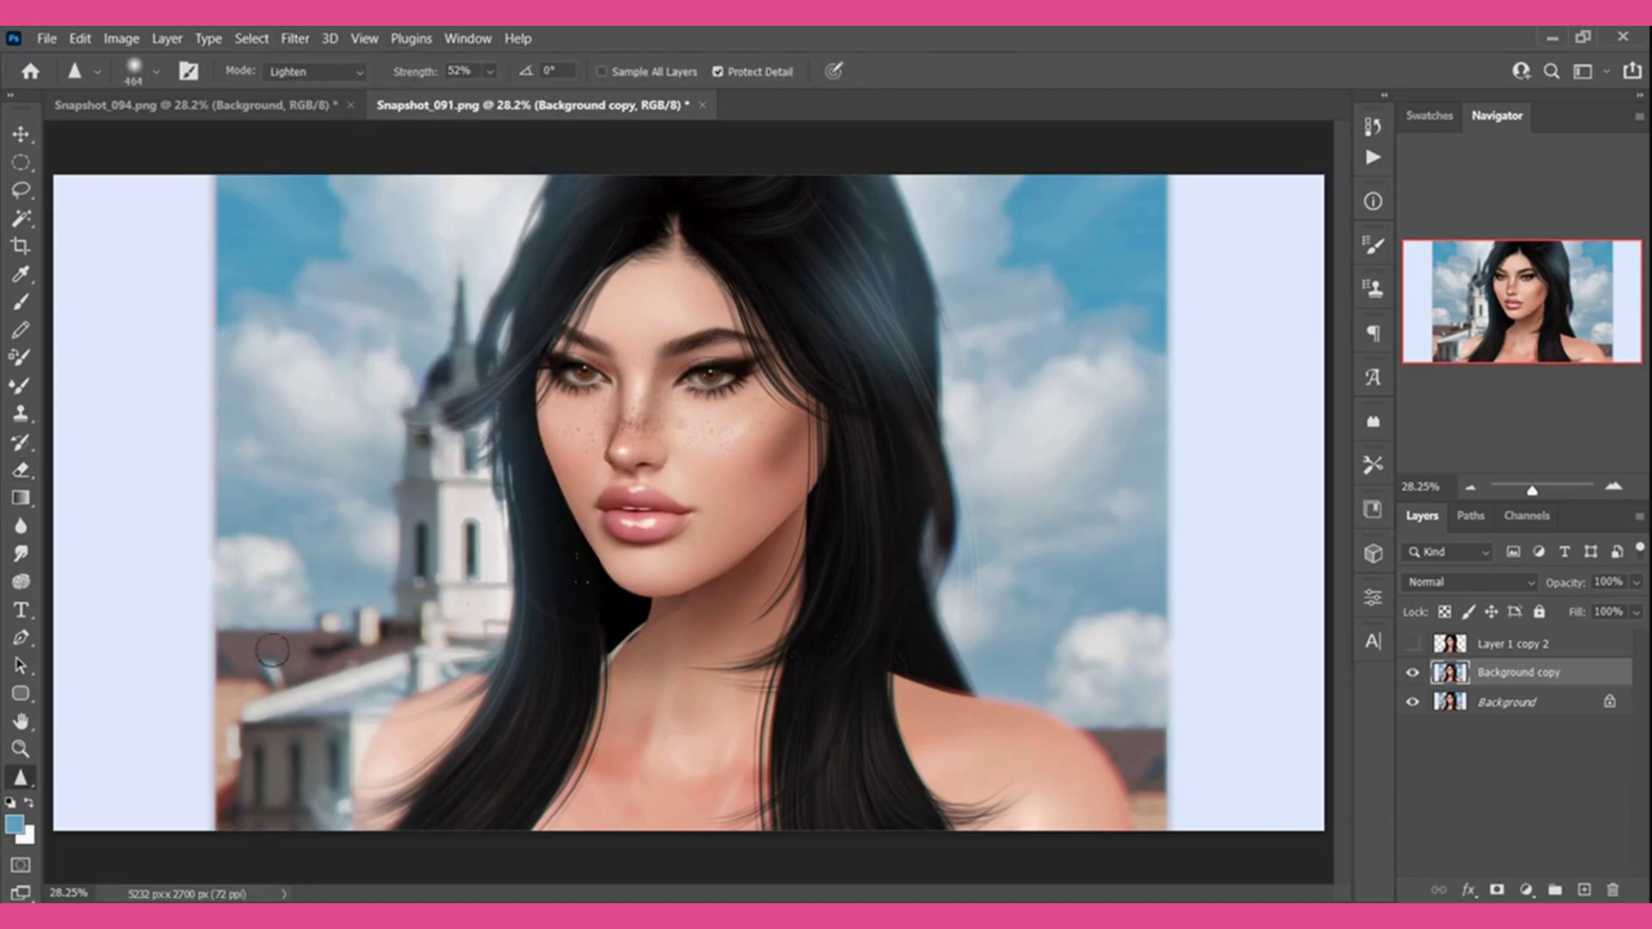
click(19, 748)
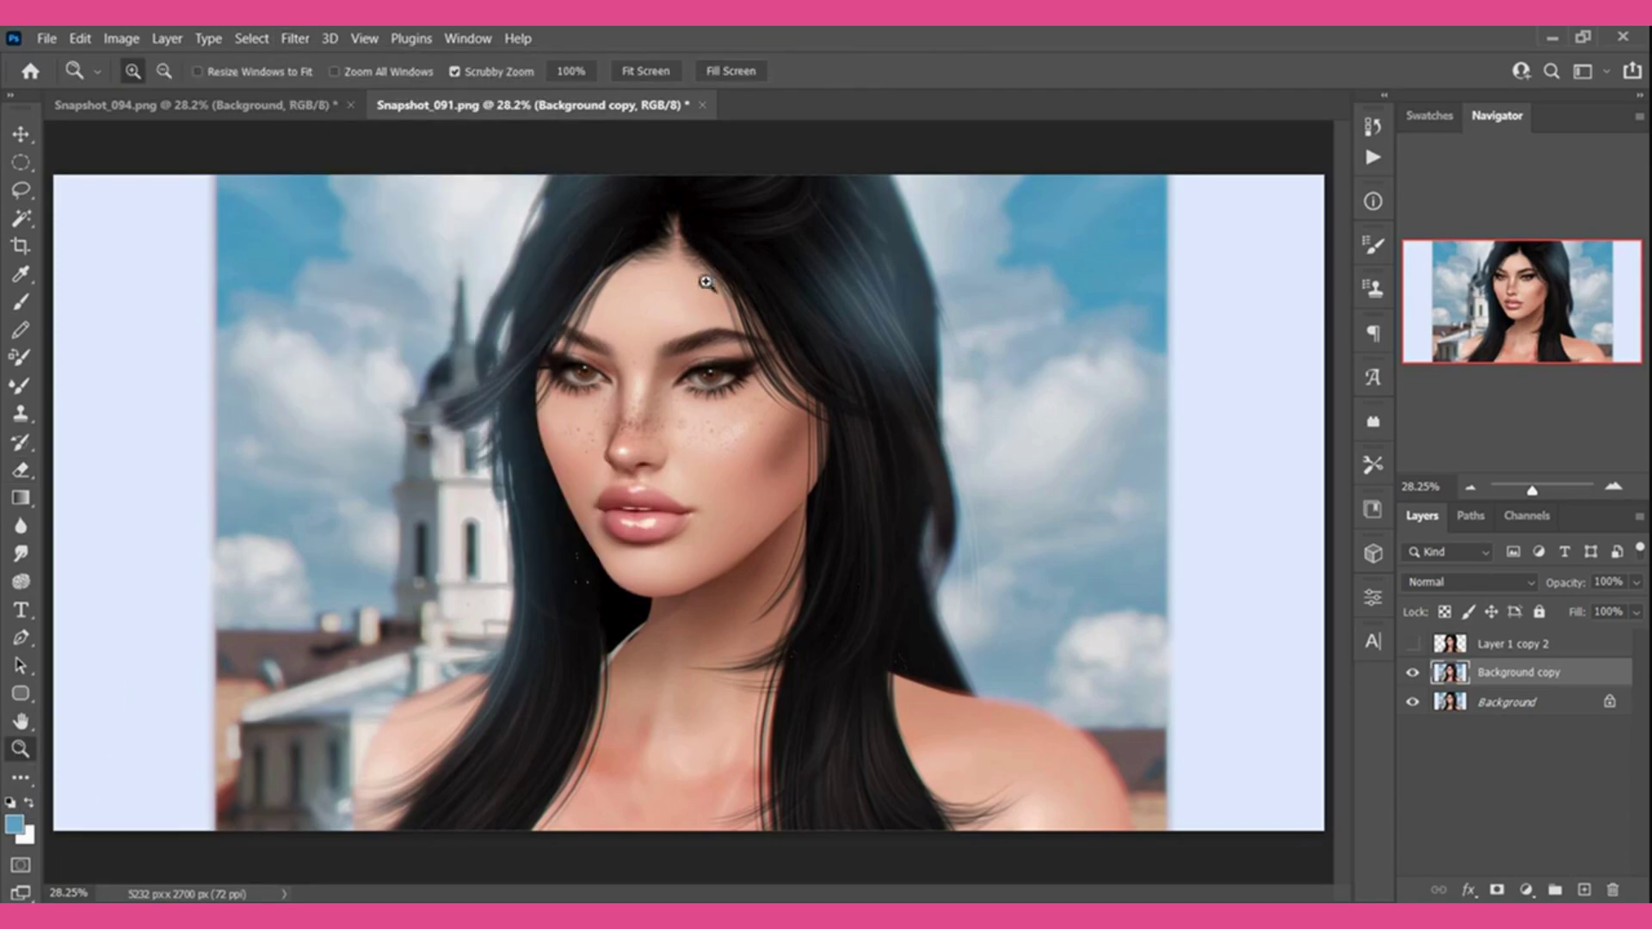
click(677, 395)
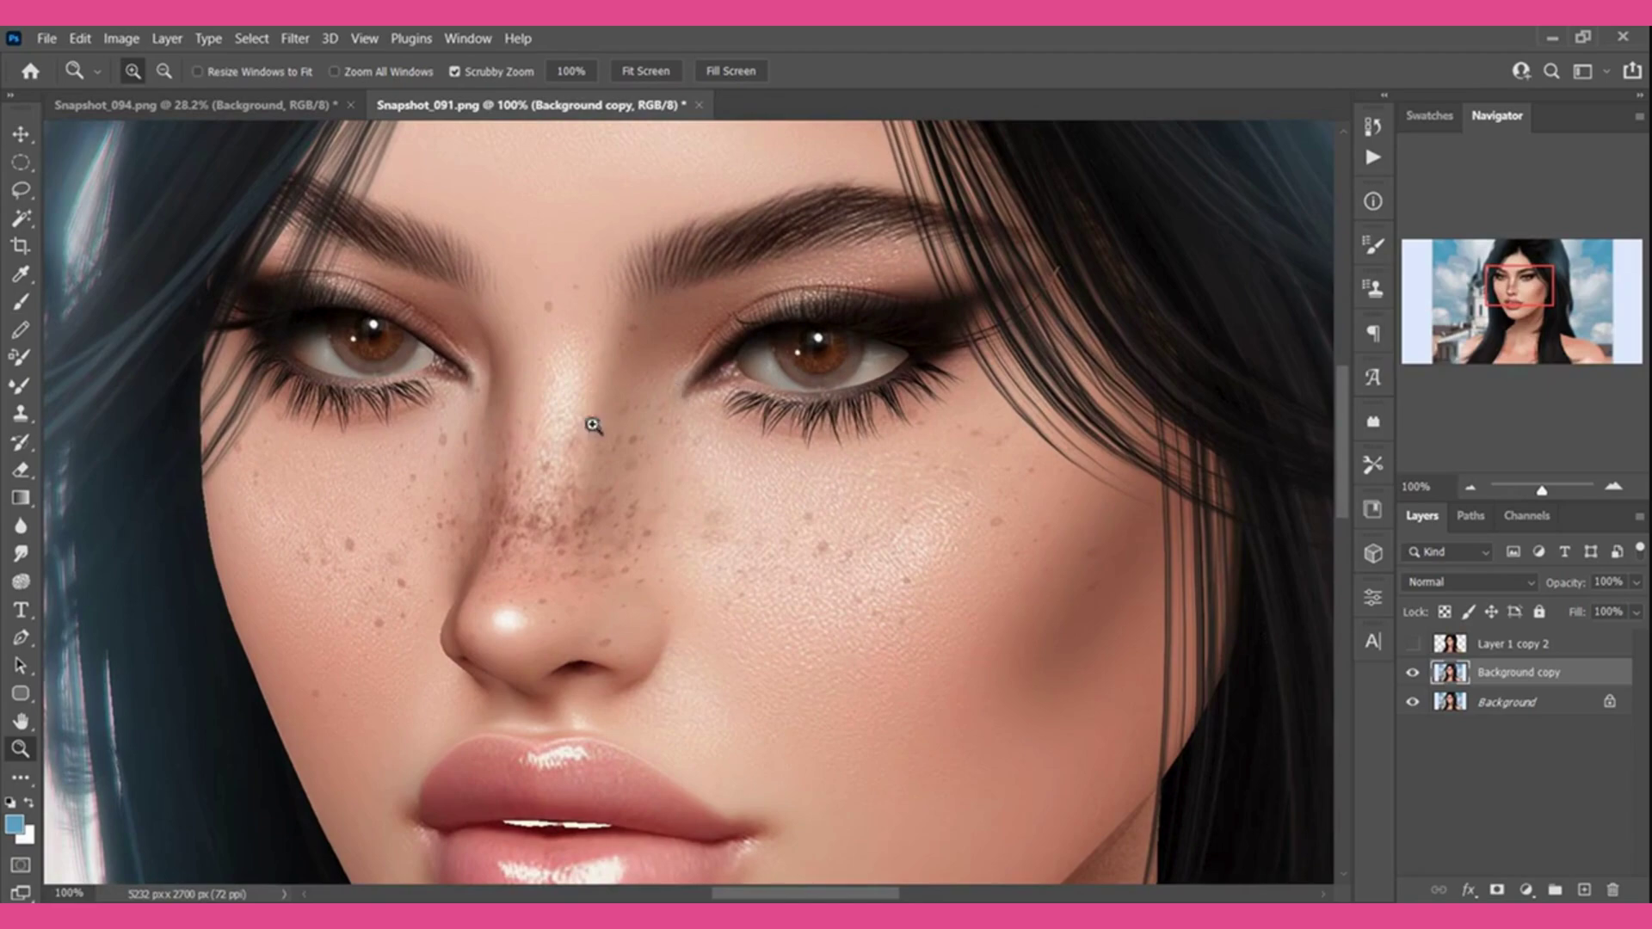
Sharpen the face with a size-111 Sharpen brush, panning between the lips and eyes.
click(20, 777)
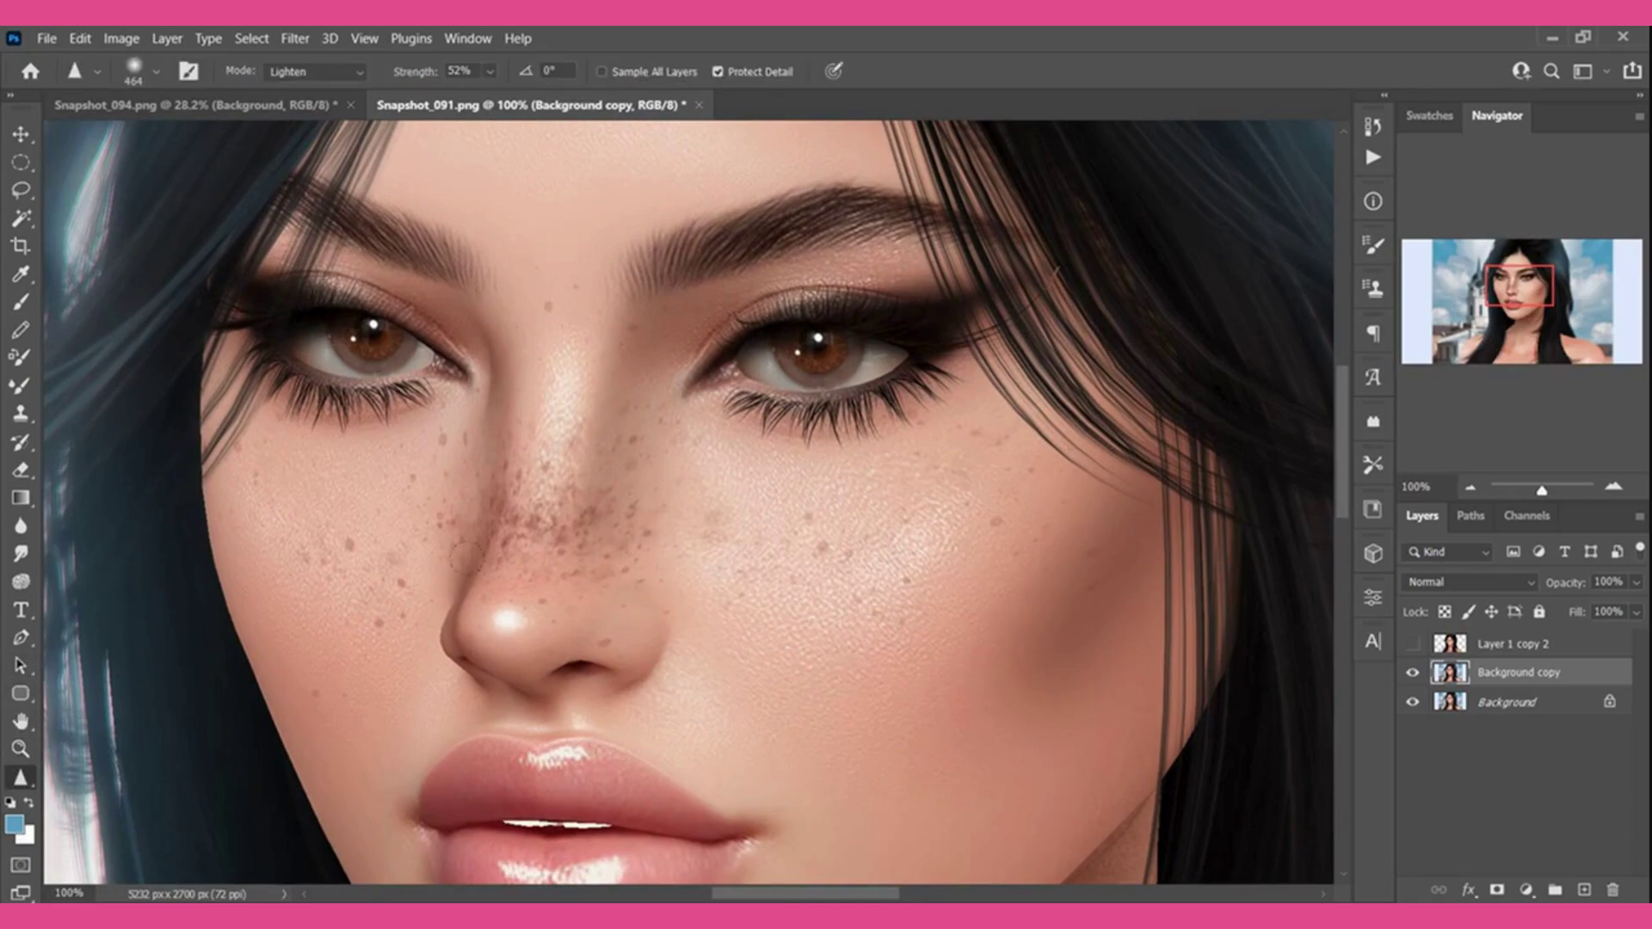
right_click(783, 422)
click(967, 479)
click(751, 357)
drag(1540, 297, 1542, 318)
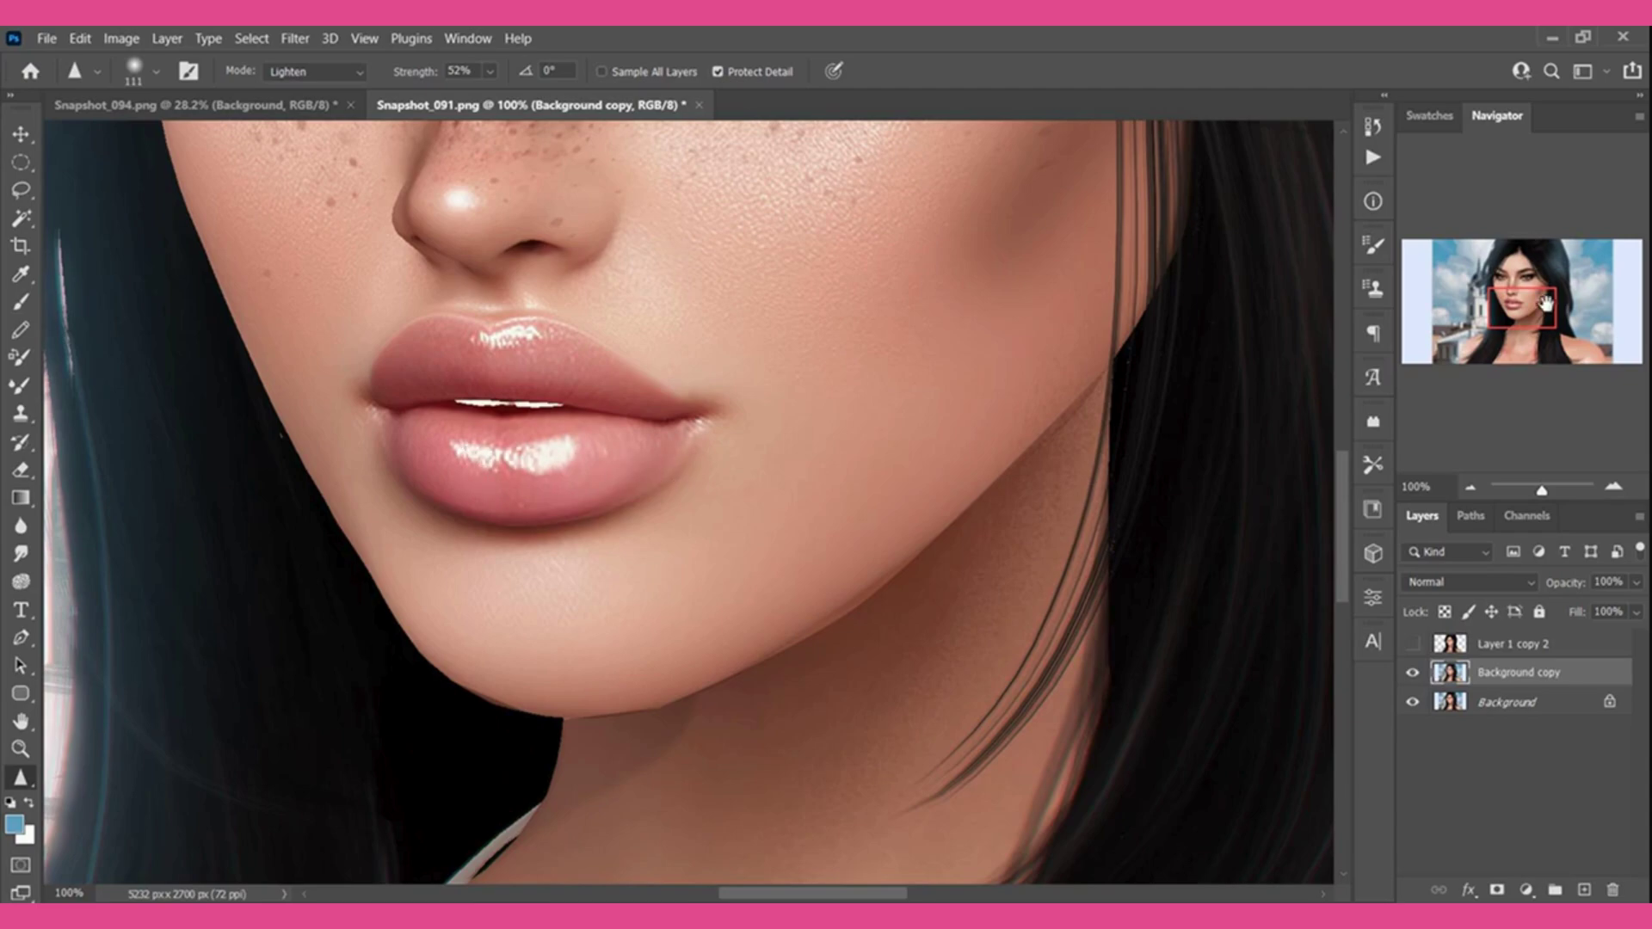
drag(1546, 303, 1541, 290)
Fit the whole portrait on screen again.
click(21, 748)
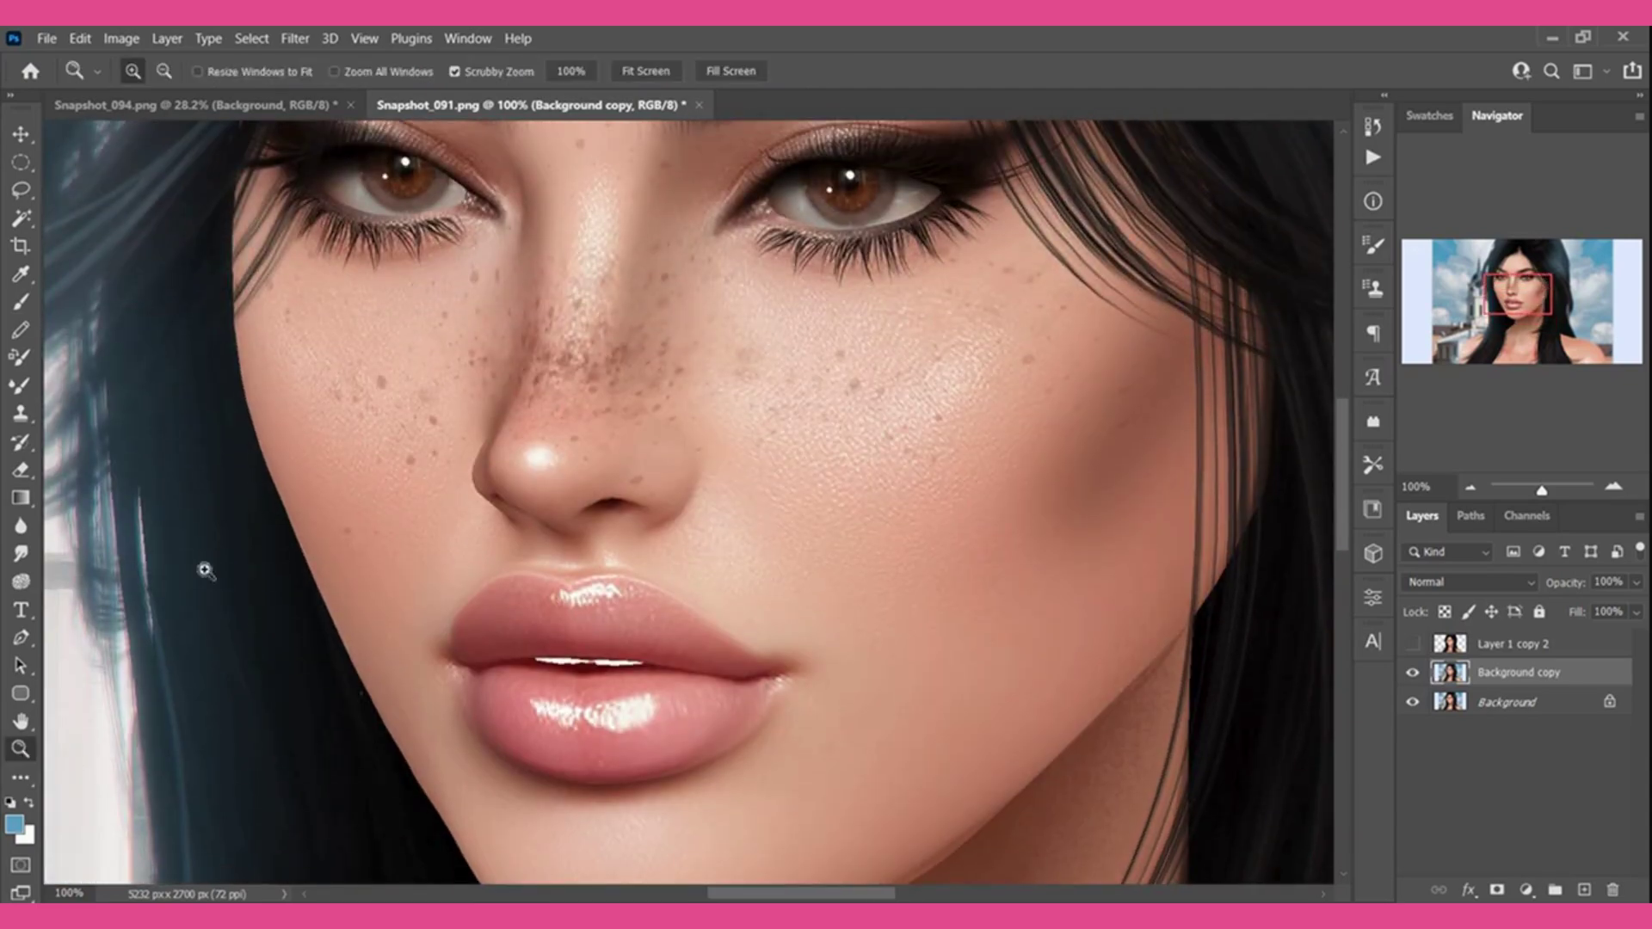
right_click(356, 479)
click(361, 483)
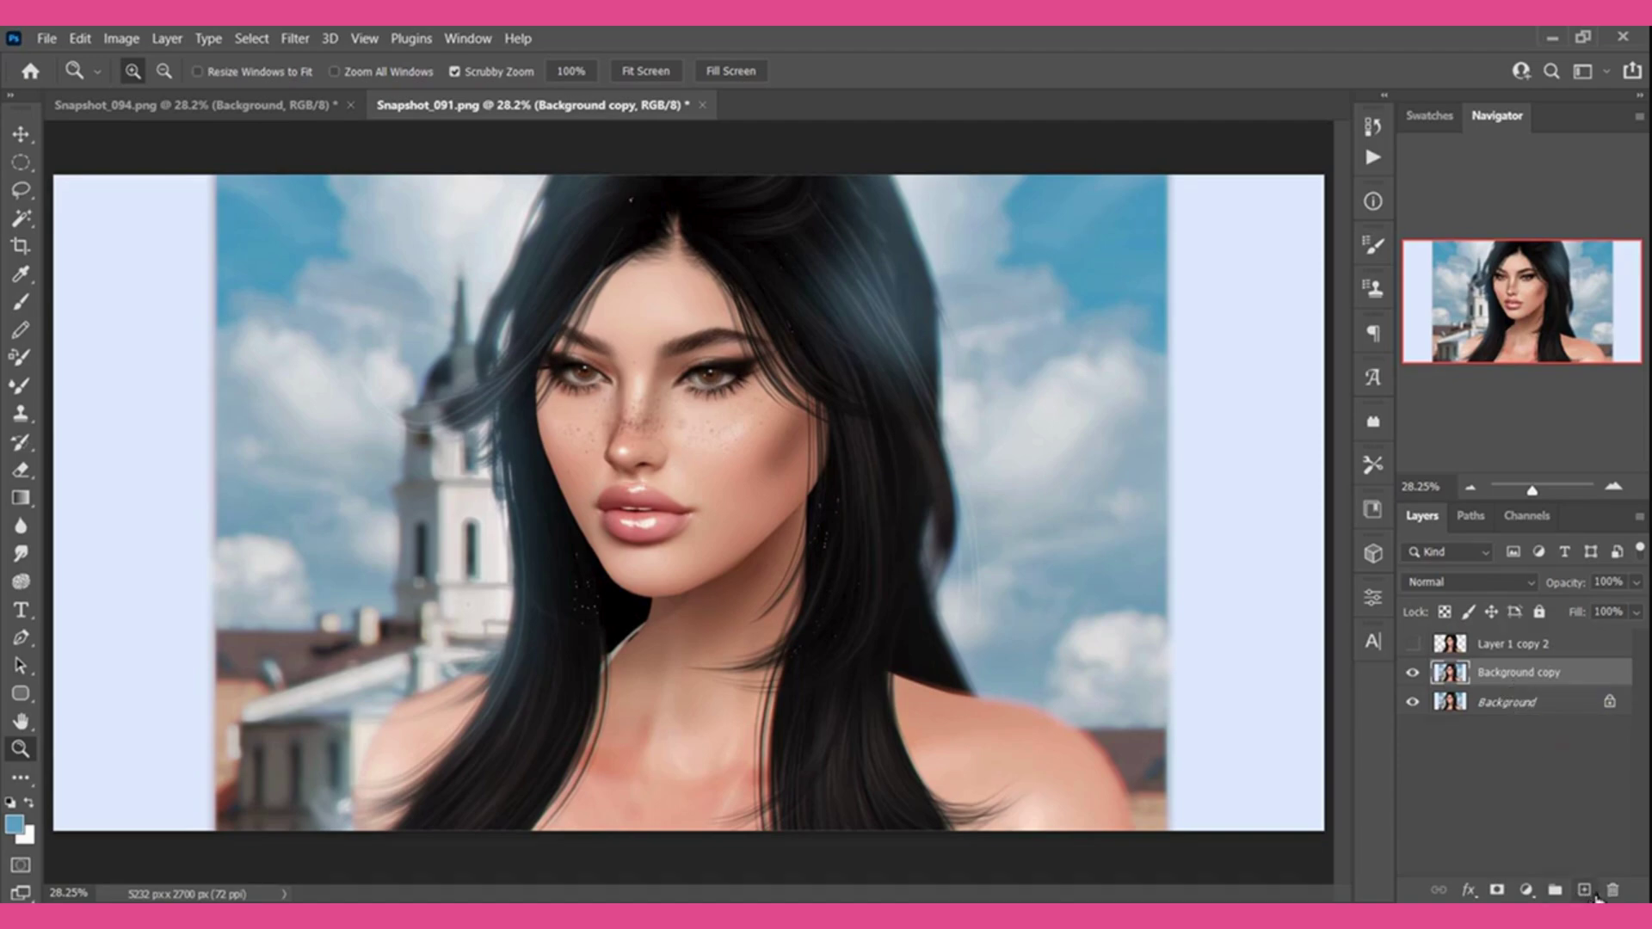
Create a Linear Dodge (Add) layer and sample the pale lavender margin colour.
click(1584, 890)
click(1474, 583)
click(1502, 560)
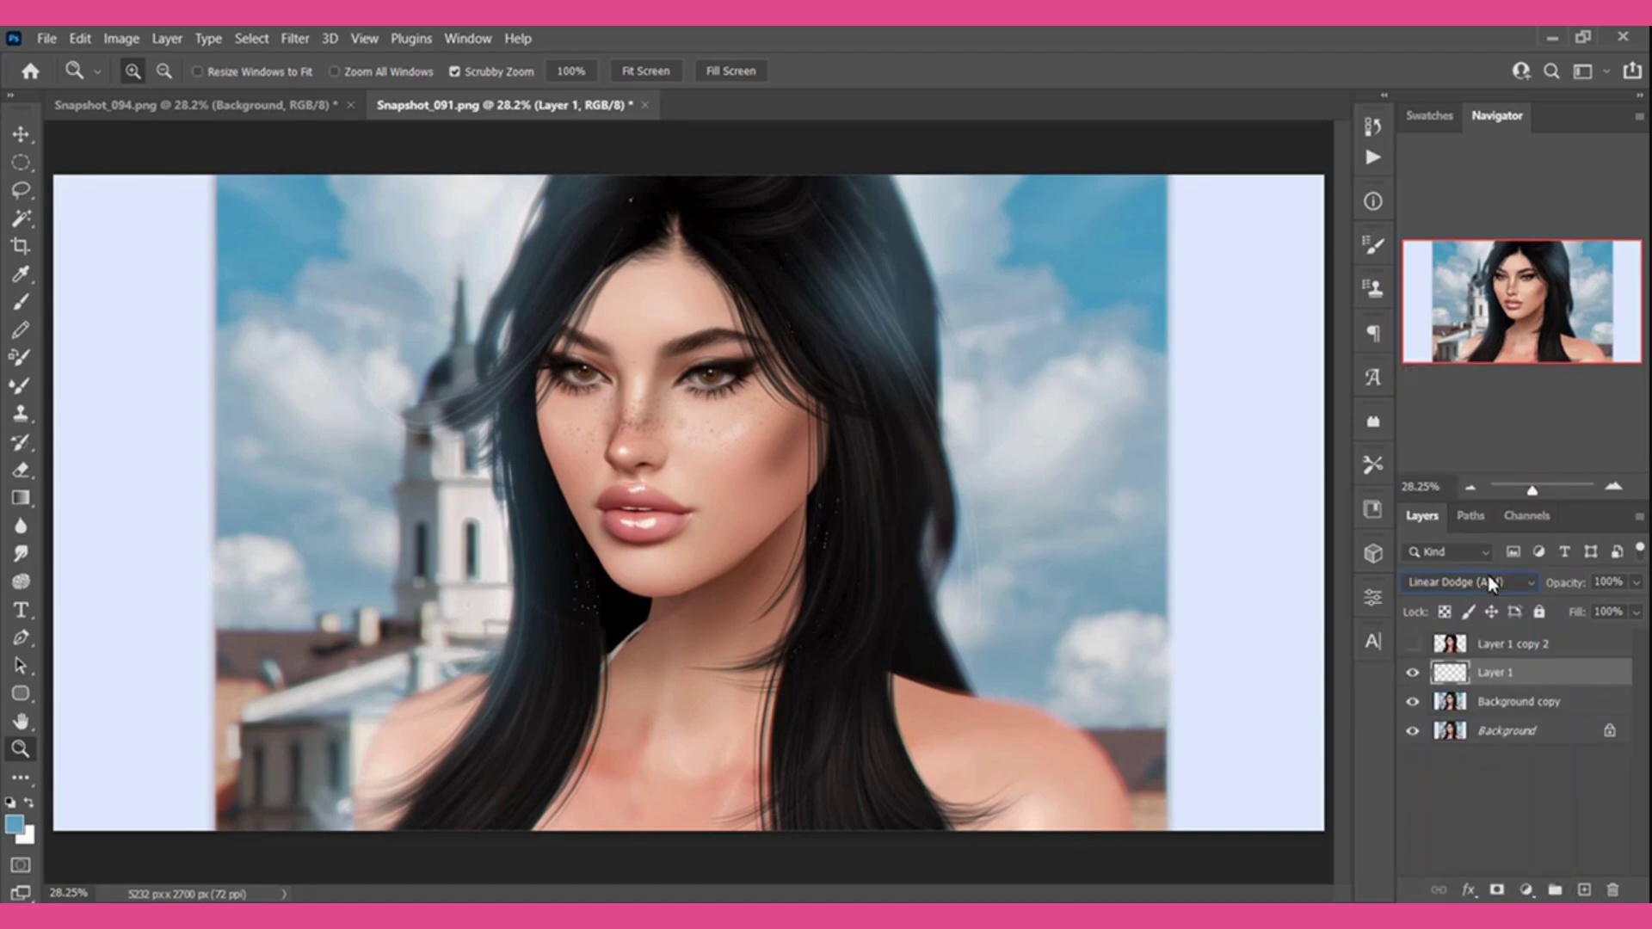
click(20, 273)
click(135, 401)
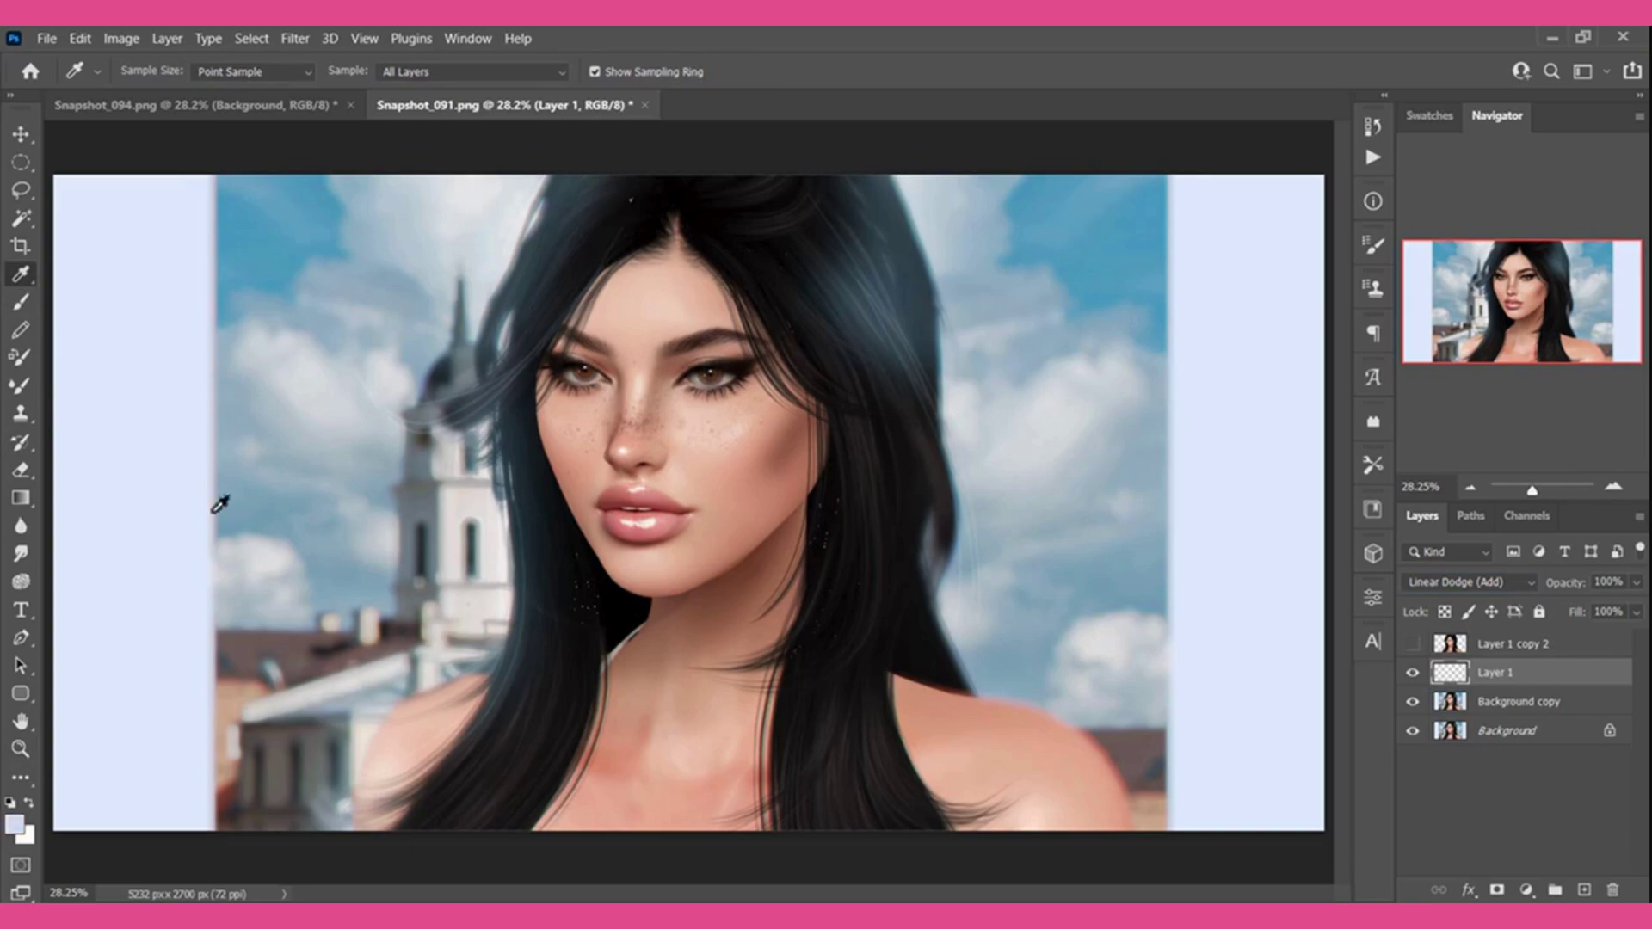
Fade the portrait's left edge toward white with repeated gradients.
click(21, 496)
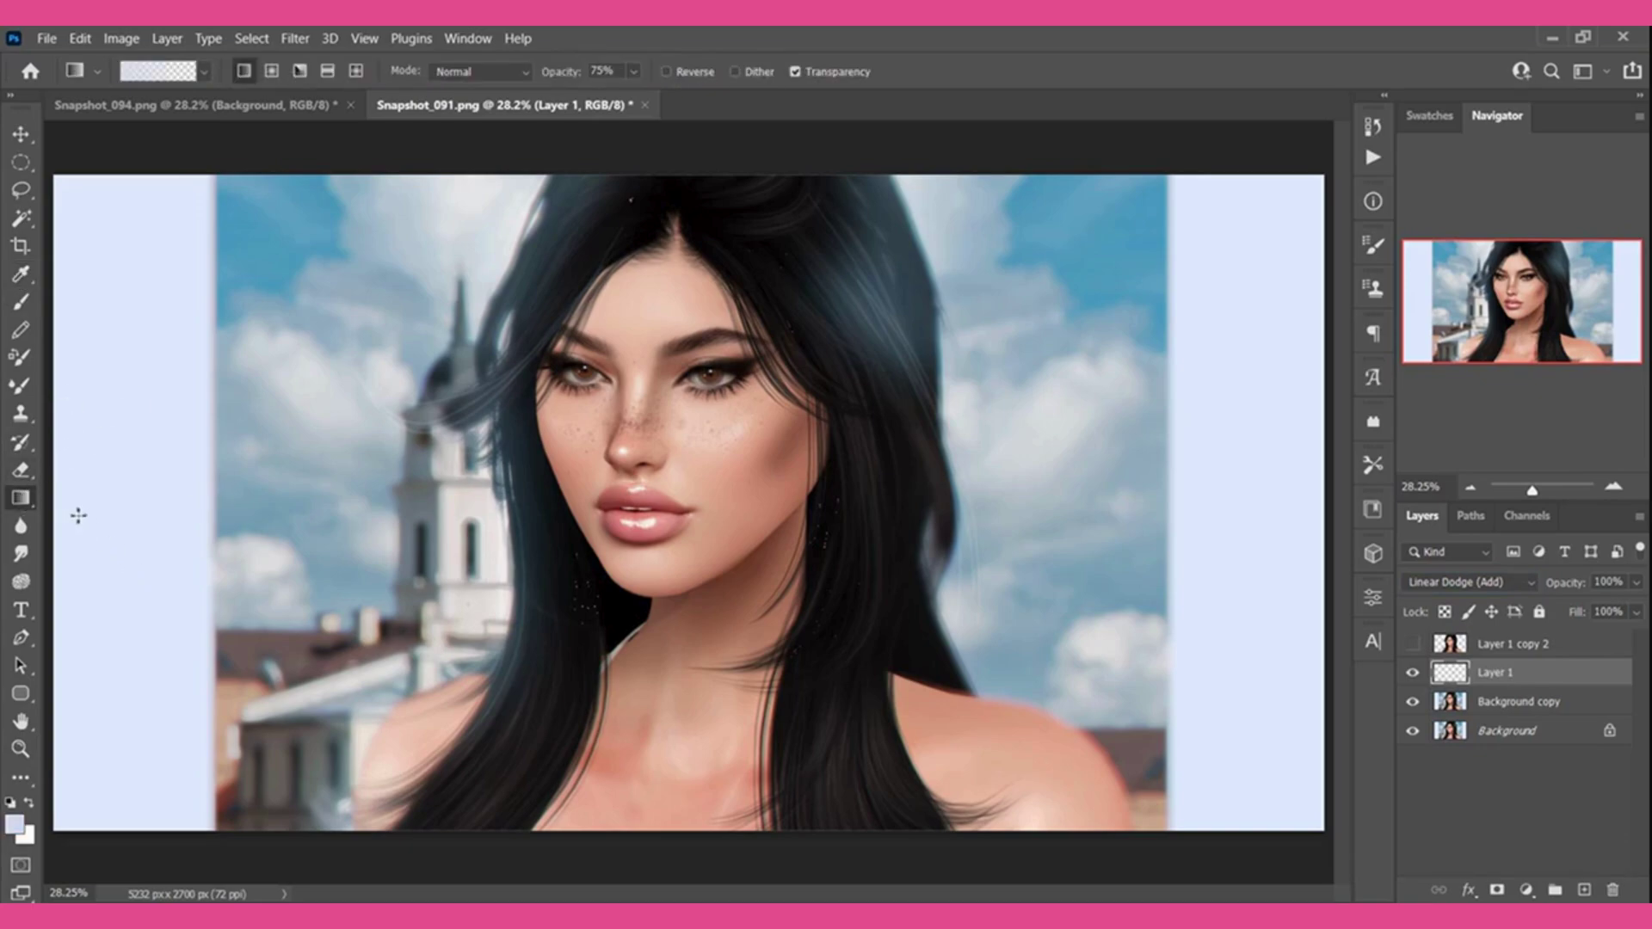
drag(54, 502, 344, 499)
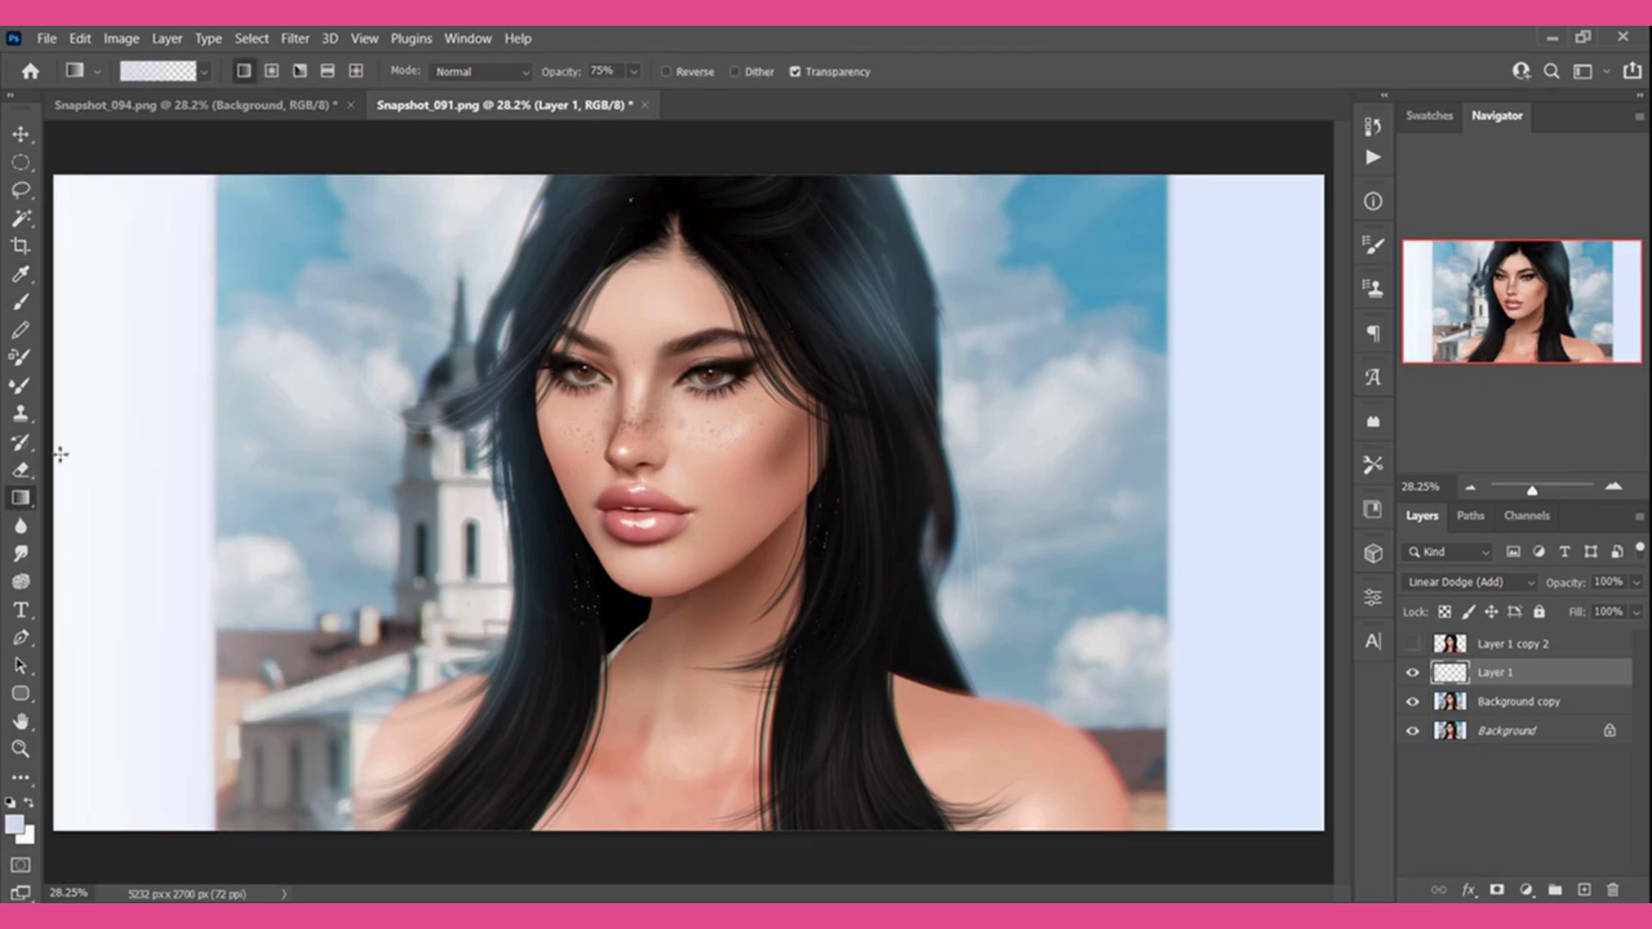
drag(56, 457, 359, 460)
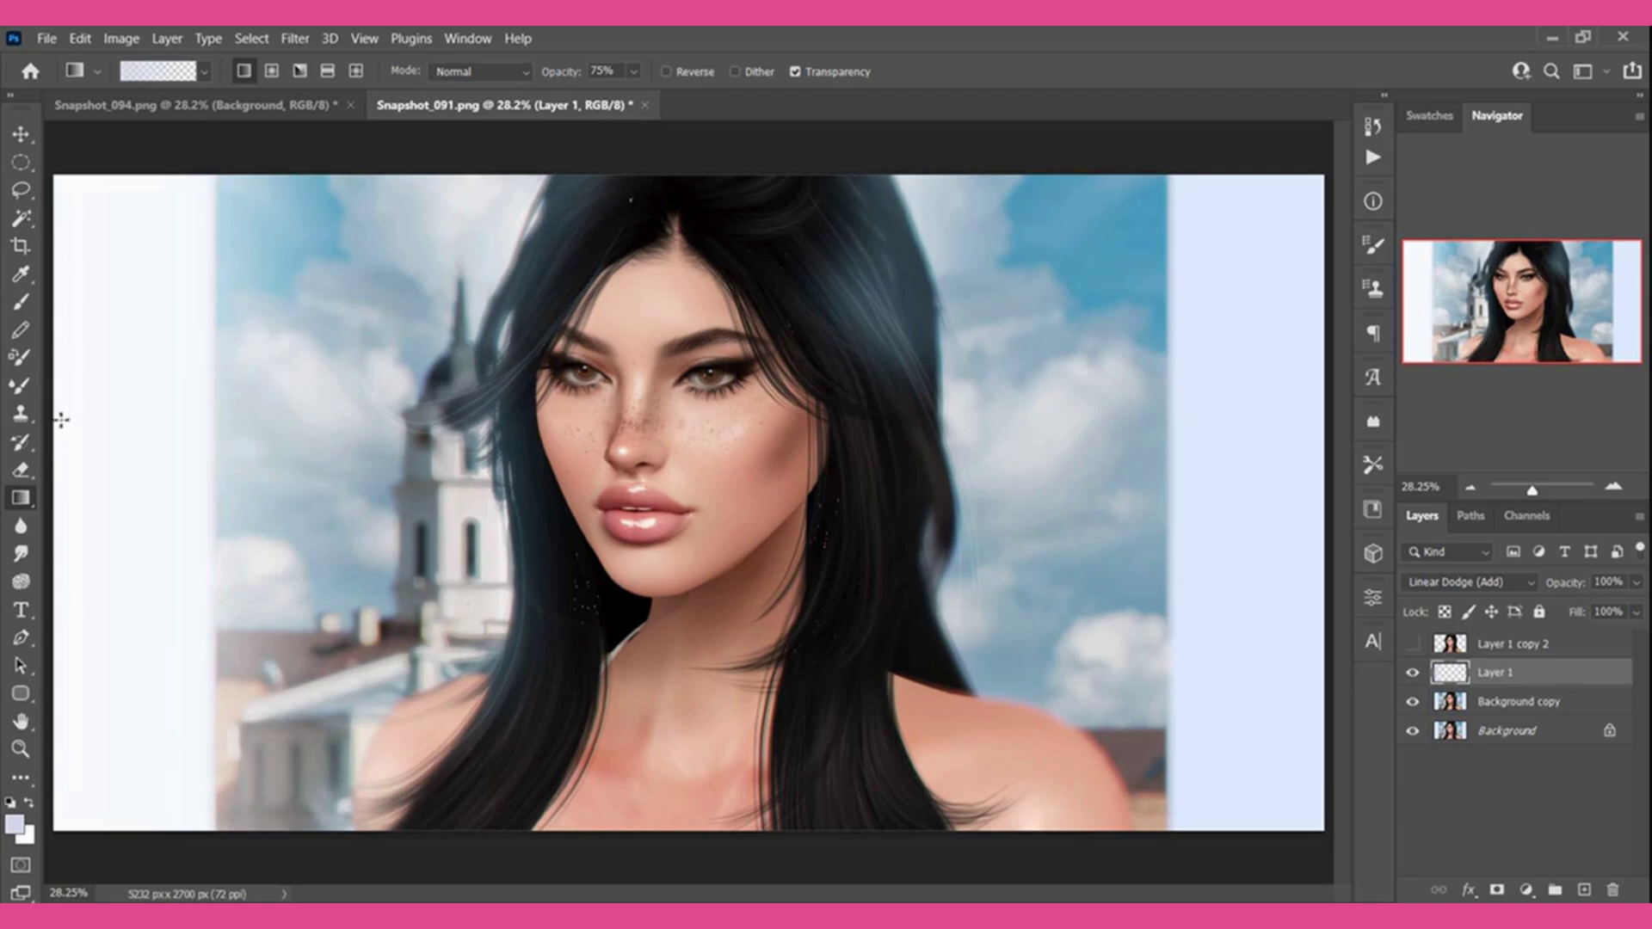
drag(61, 419, 358, 413)
drag(61, 406, 322, 417)
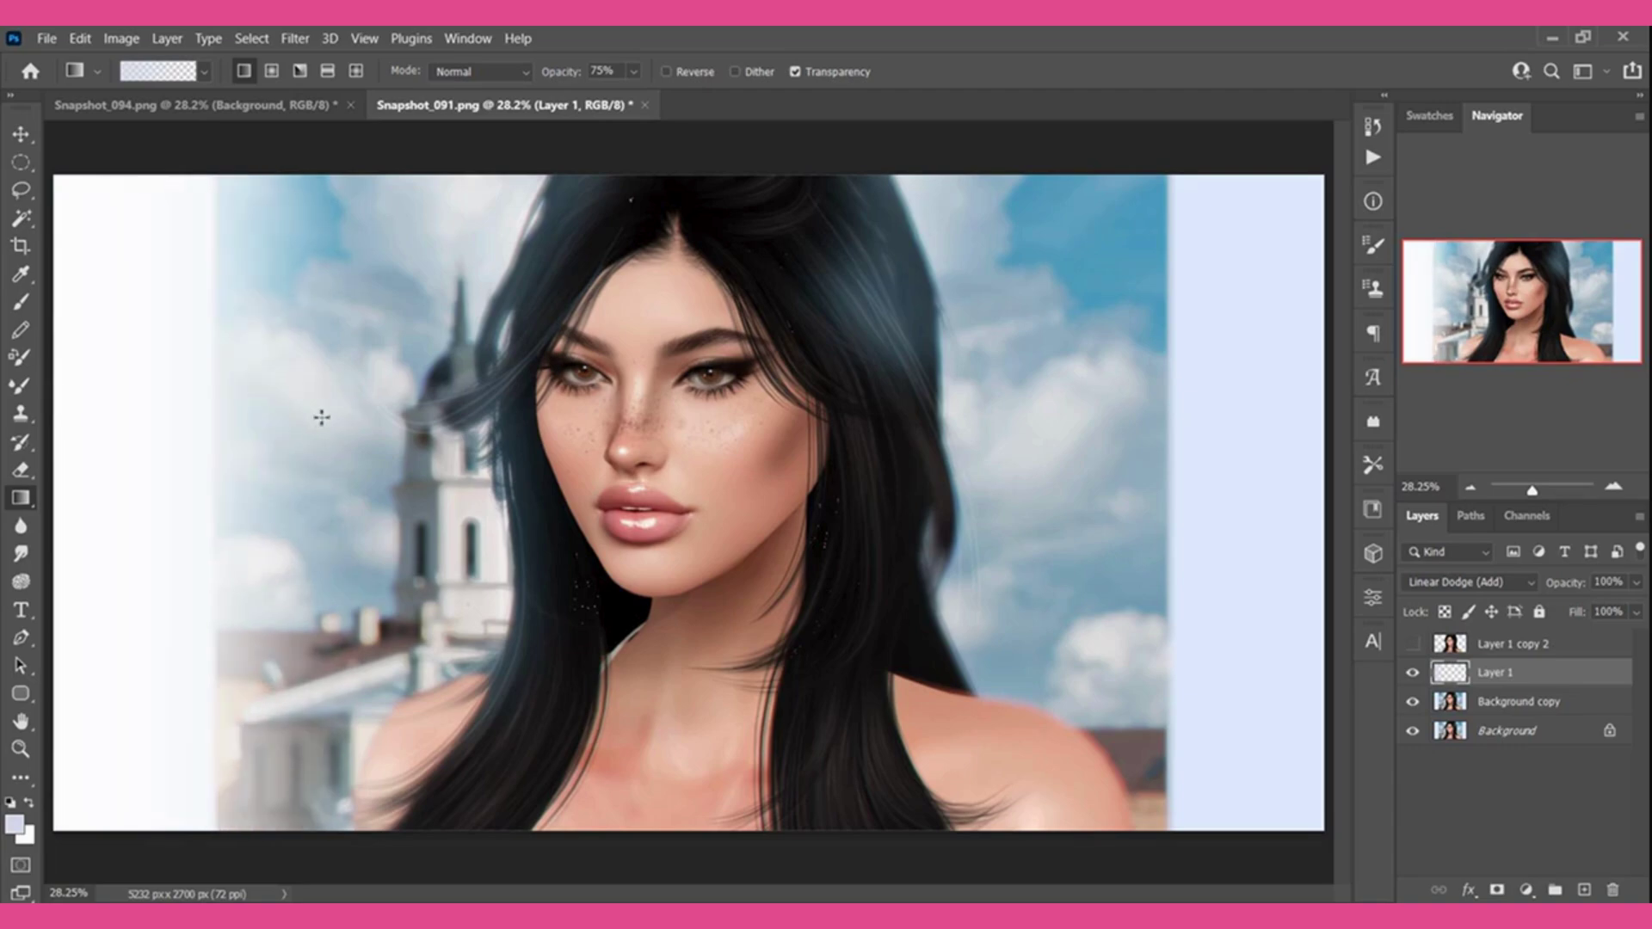
drag(56, 400, 309, 417)
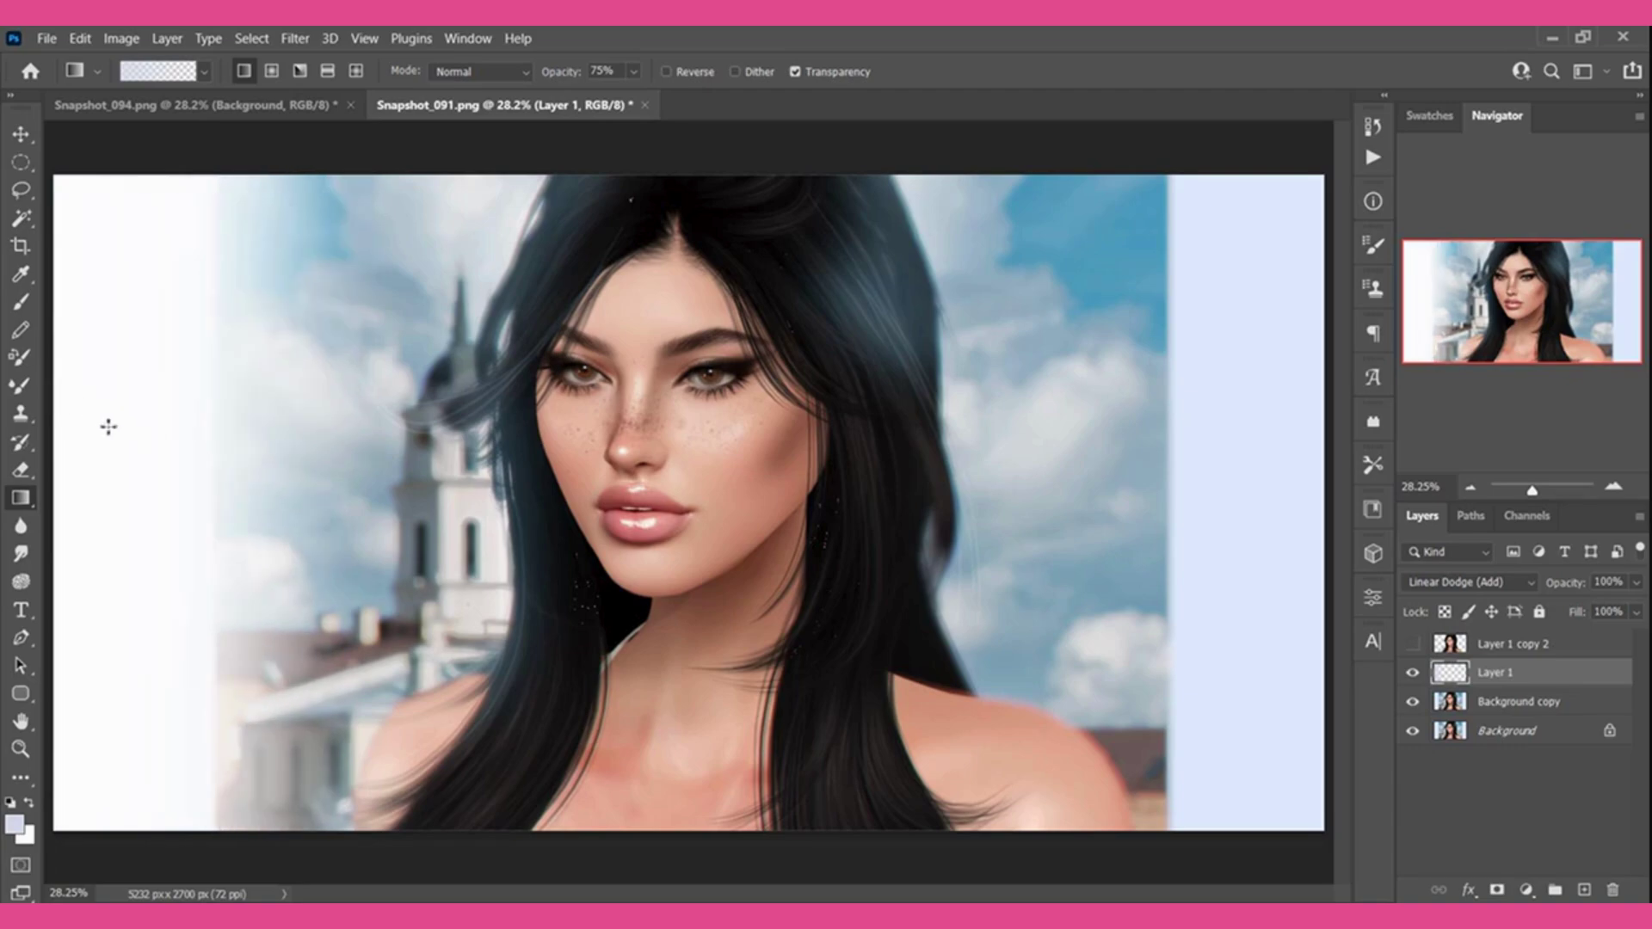
drag(56, 415, 216, 423)
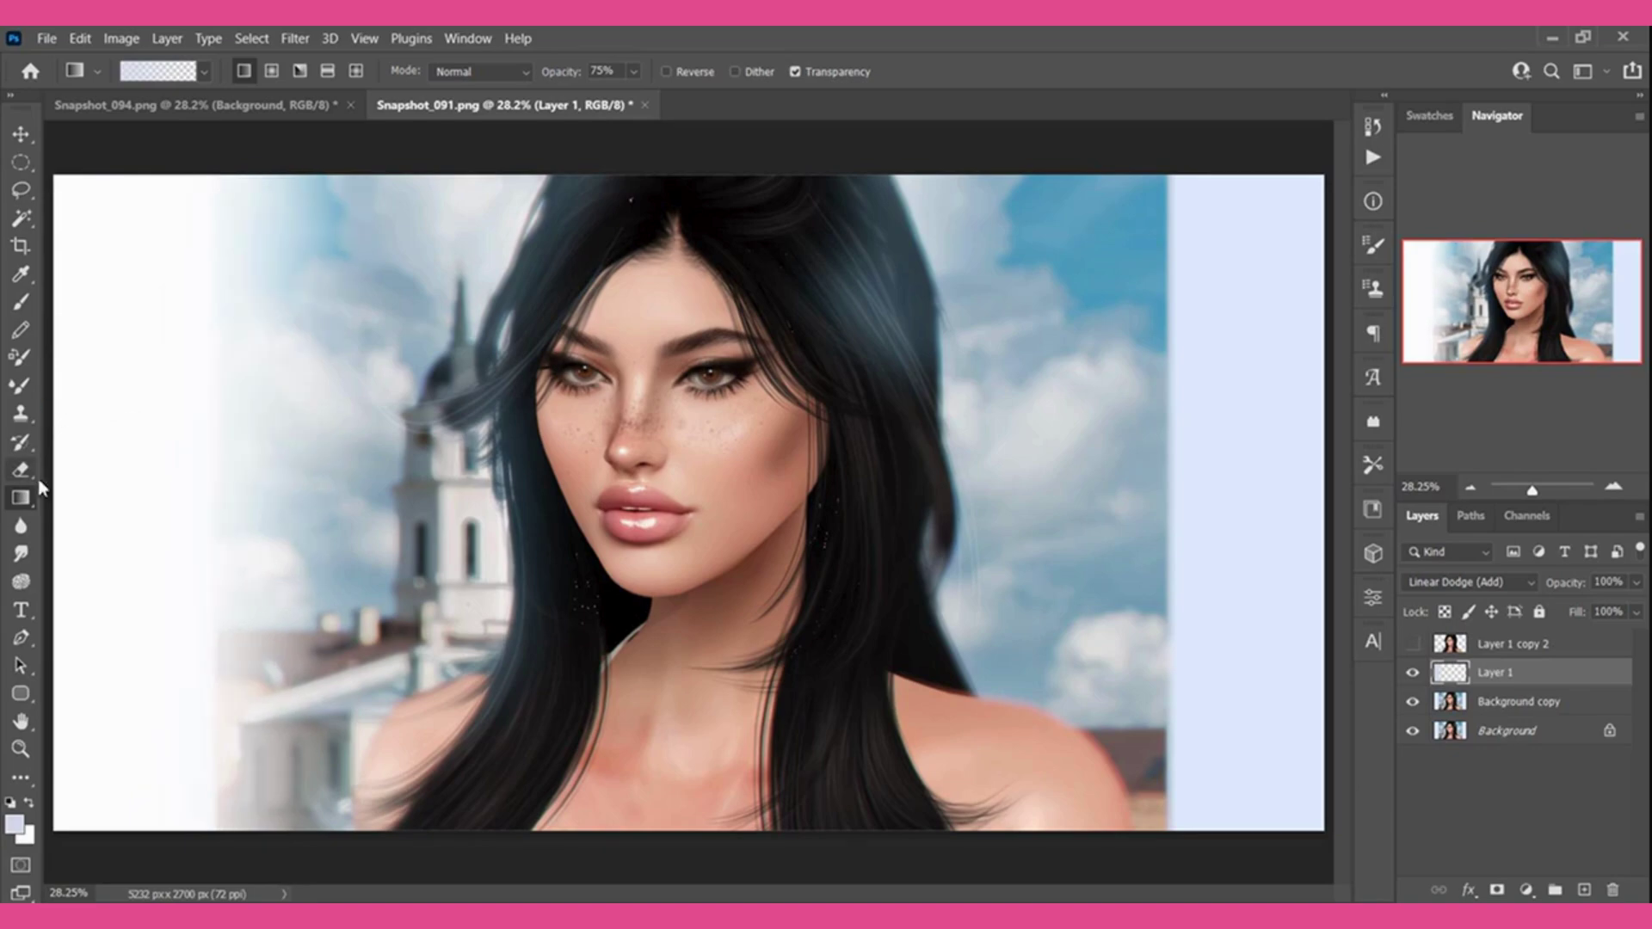
drag(54, 514, 349, 540)
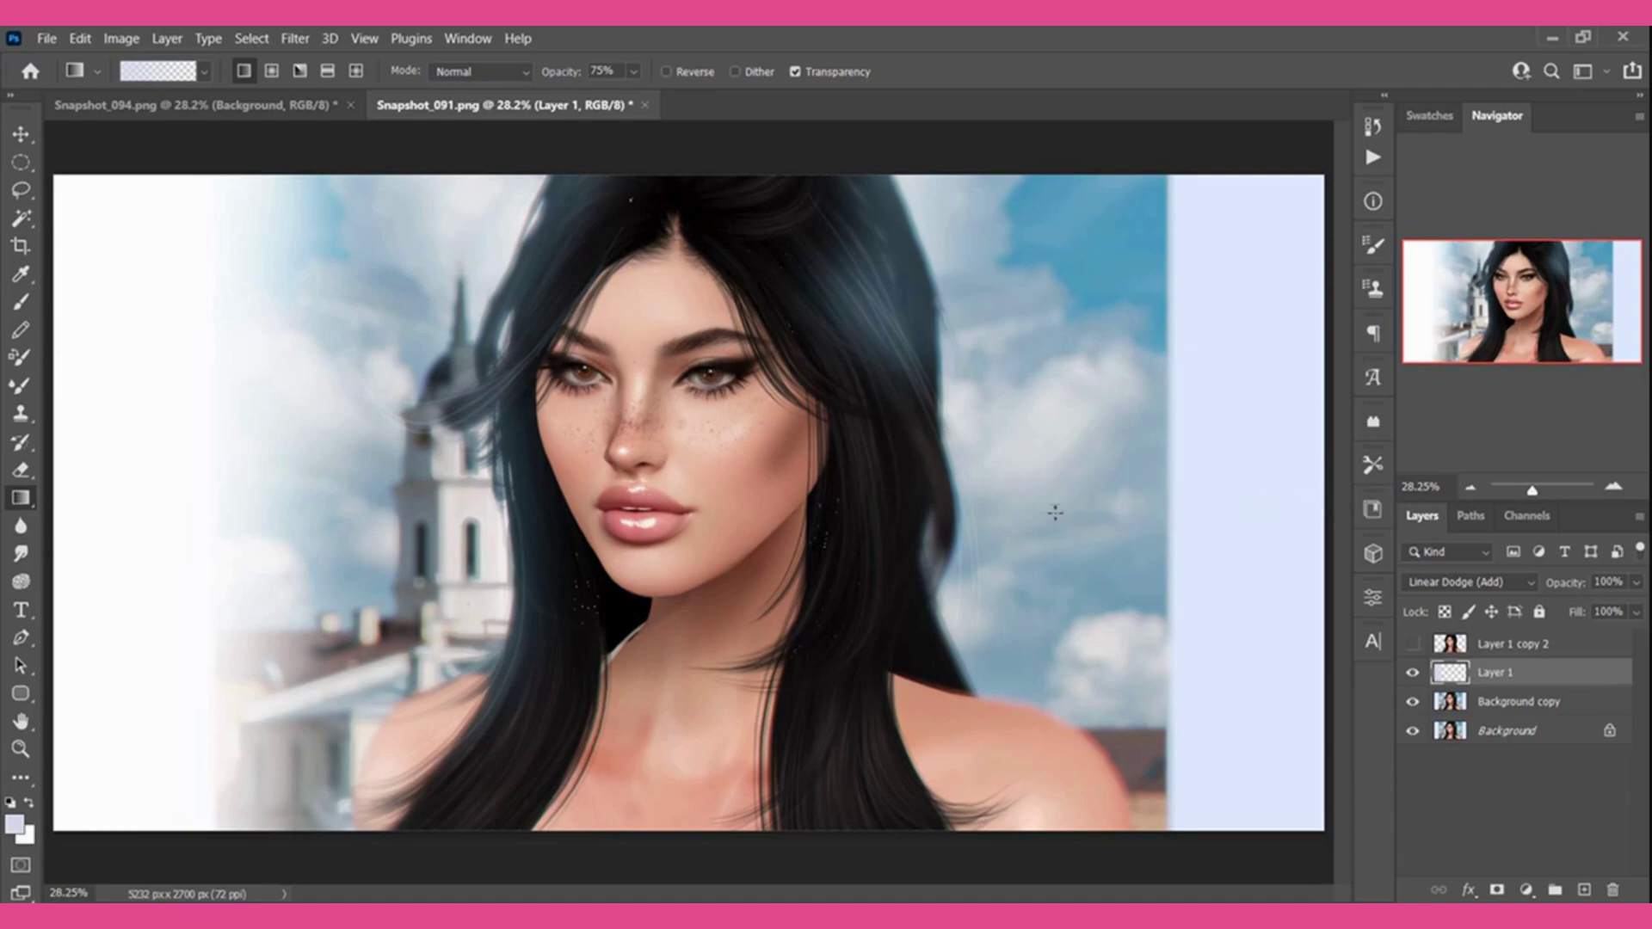
Fade the right edge toward white with progressively wider gradients.
drag(1338, 506, 1056, 512)
drag(1338, 526, 1052, 546)
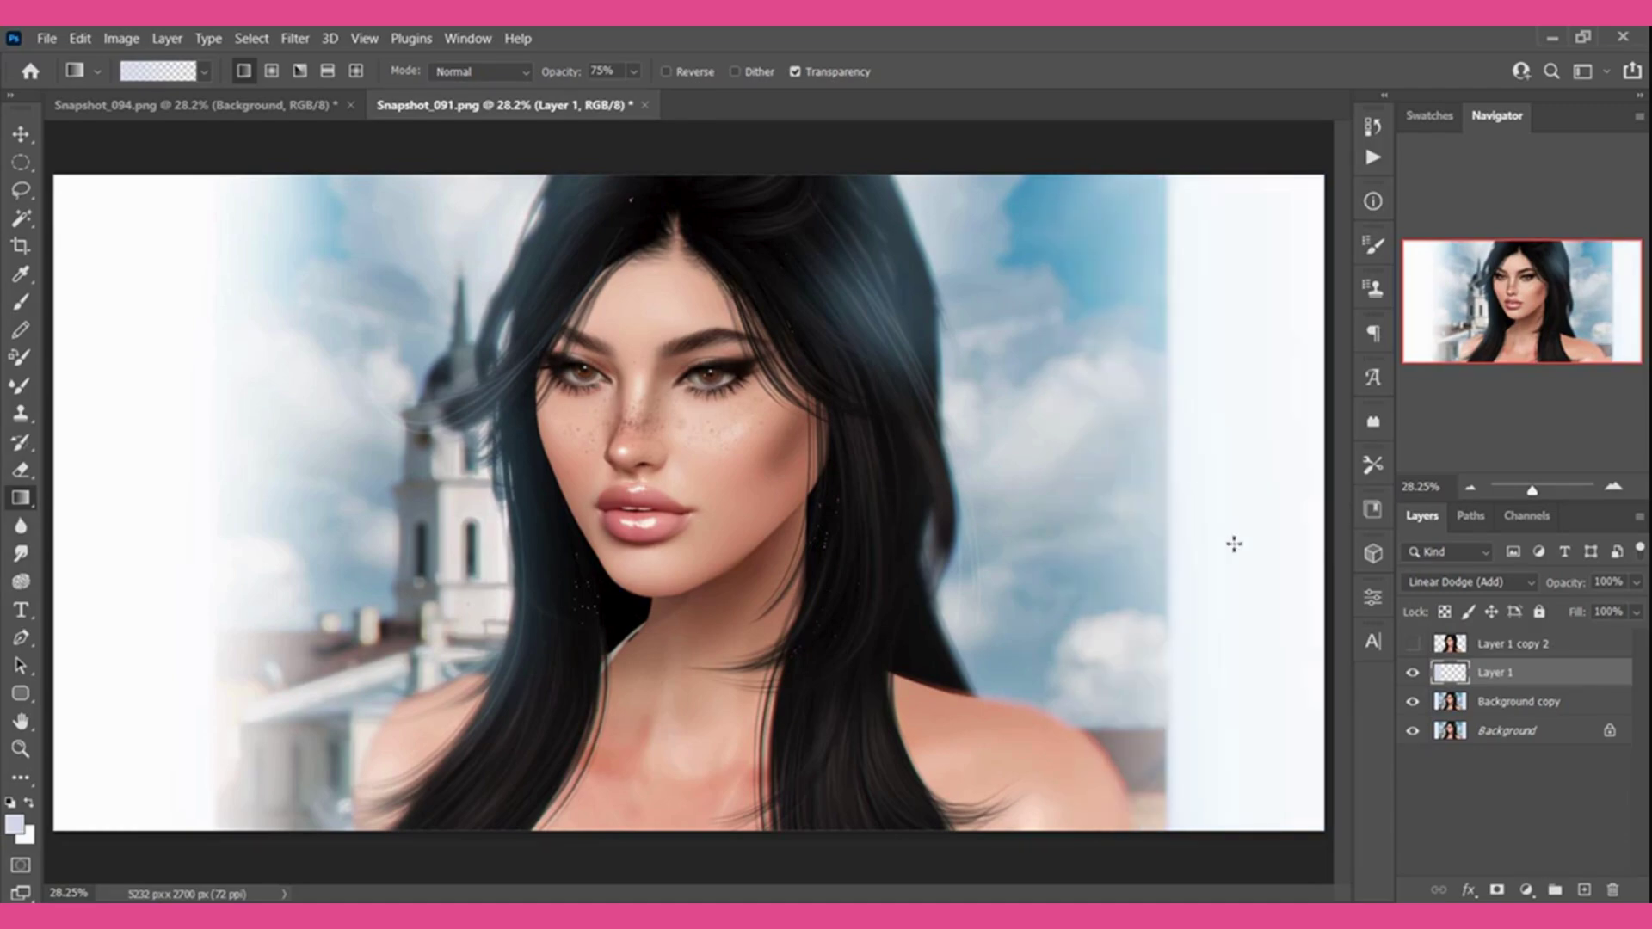
drag(1335, 538, 1029, 554)
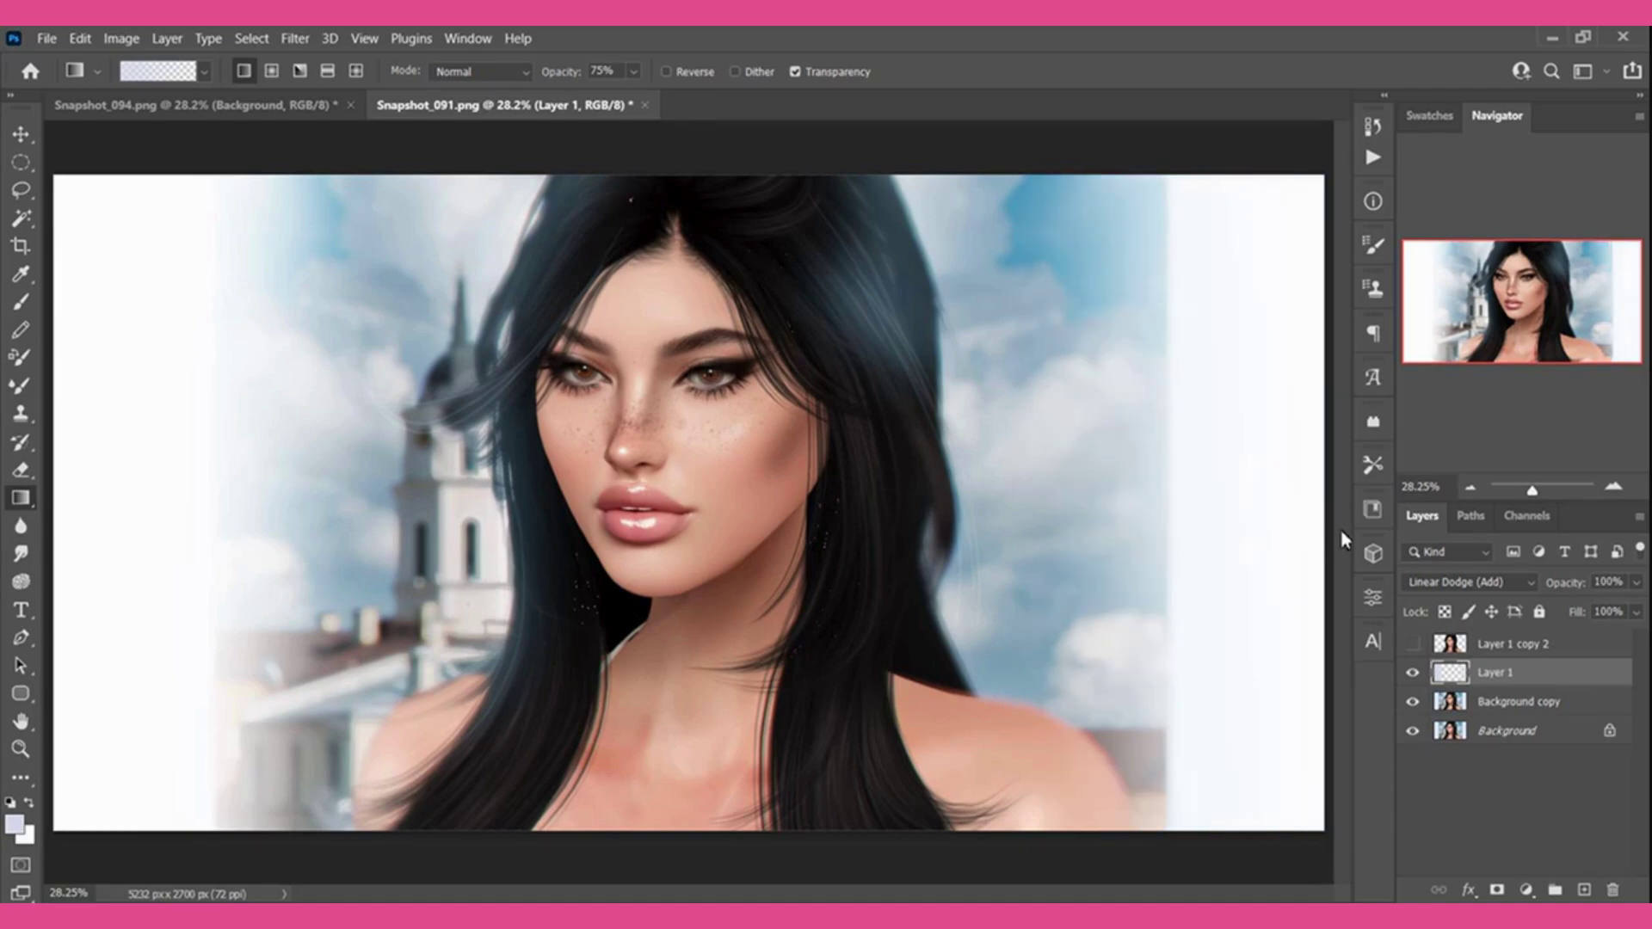
drag(1337, 542, 972, 551)
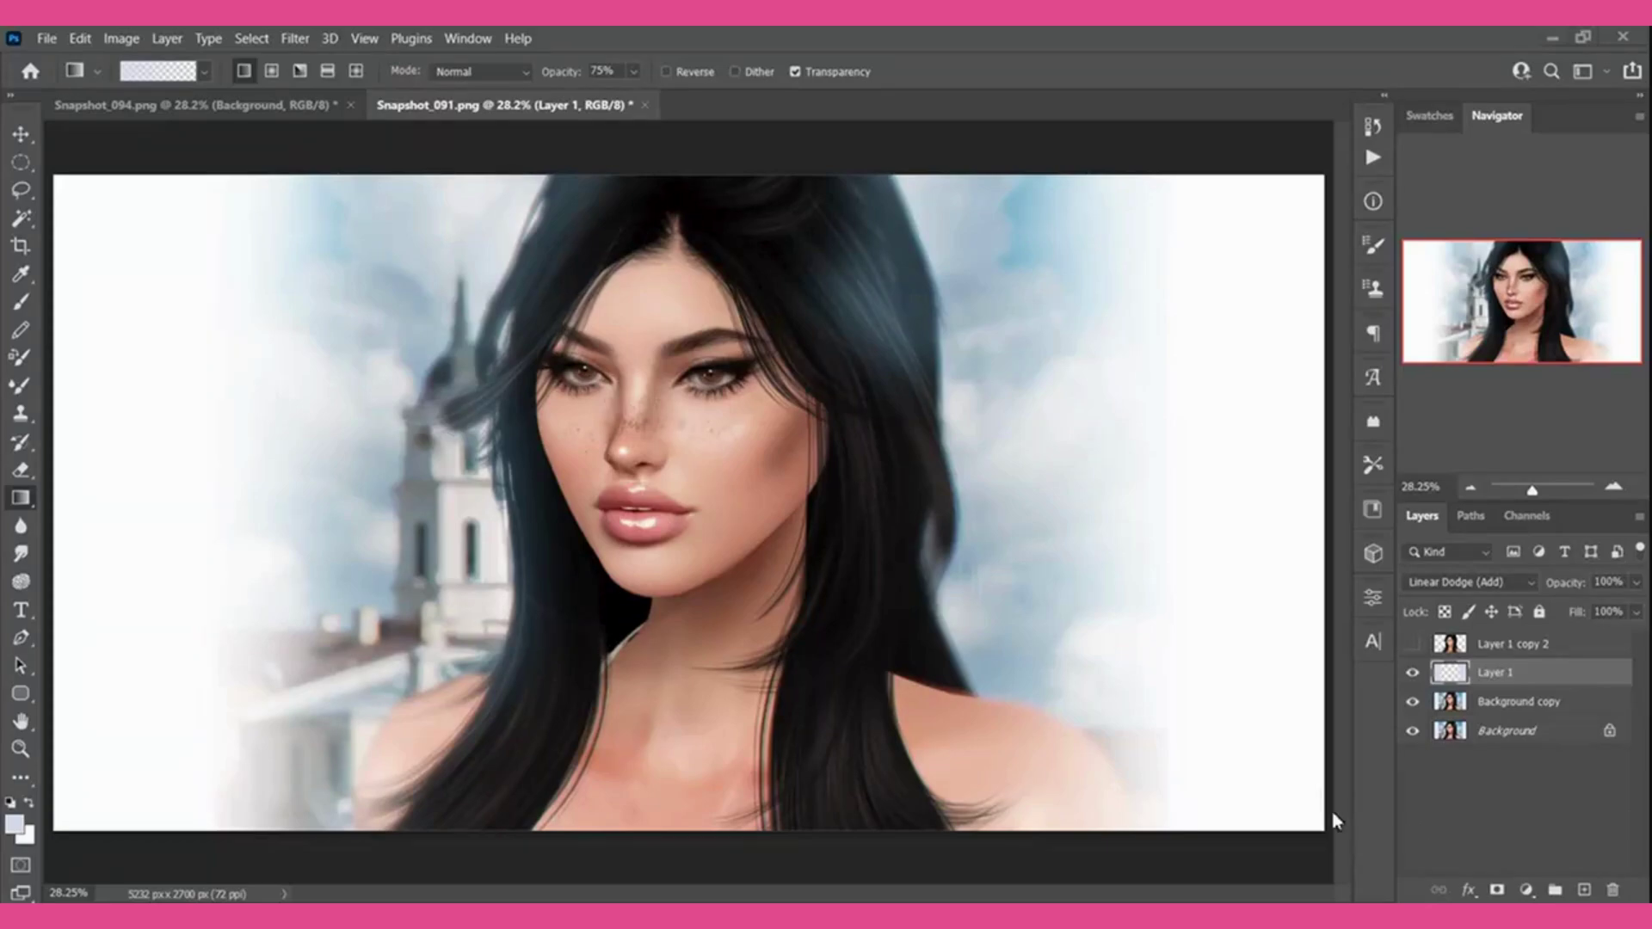
Merge the edge fades into Background, duplicate it, and bring up the Filter menu.
right_click(1512, 674)
click(1370, 658)
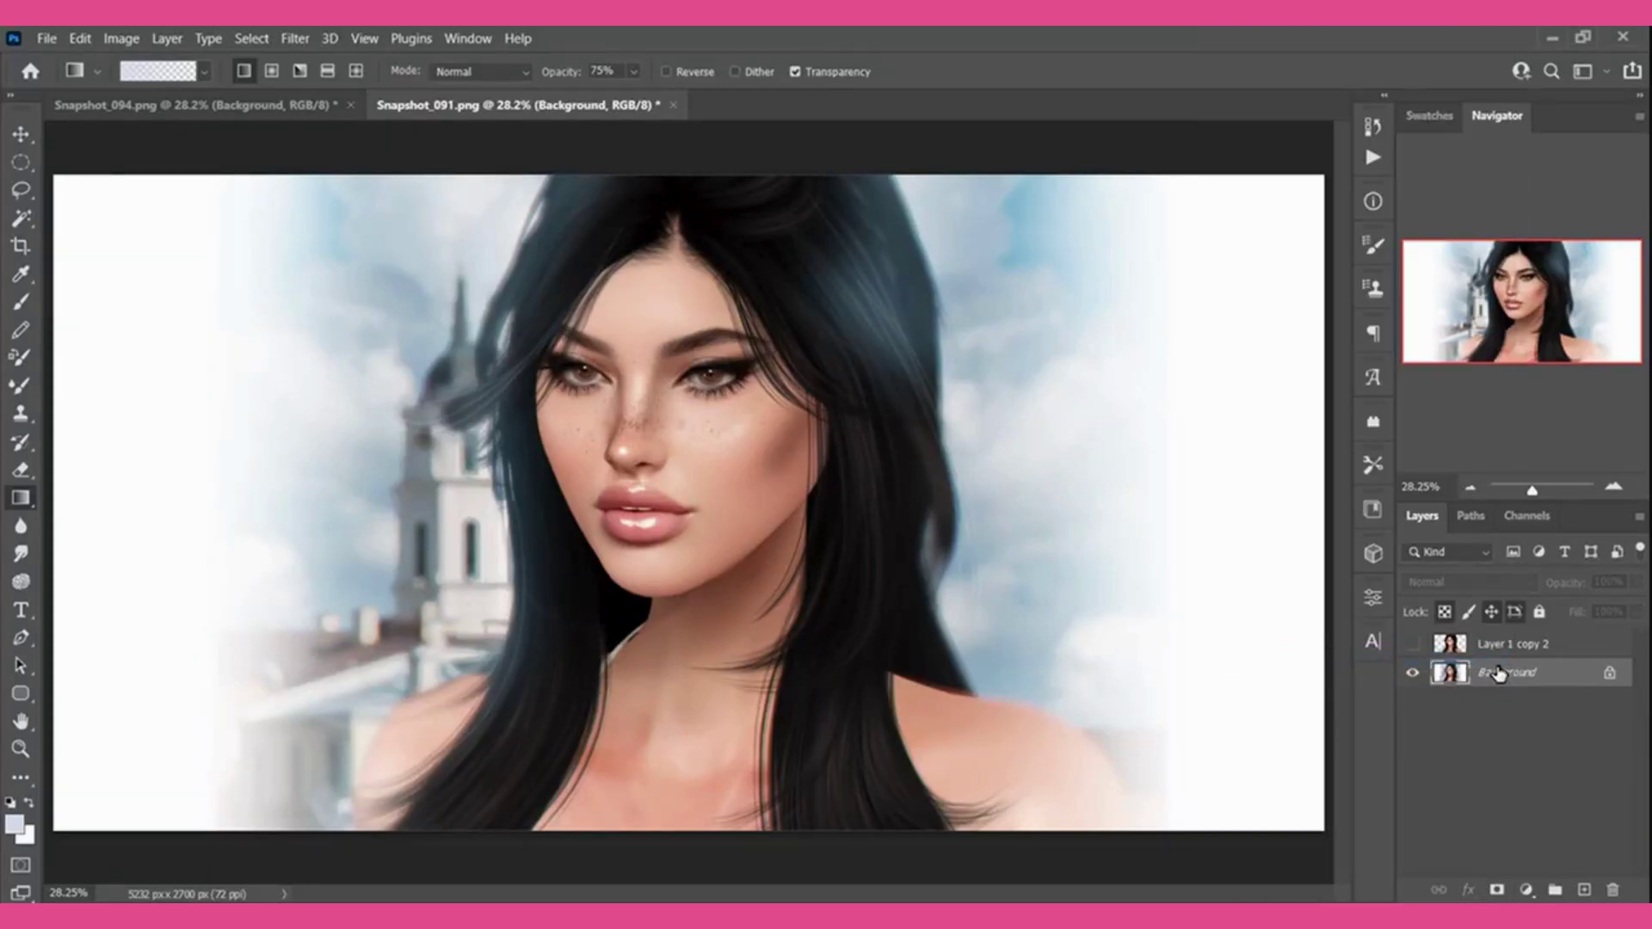
mouse_move(1523, 674)
mouse_down()
mouse_move(1602, 897)
mouse_move(1584, 889)
mouse_up()
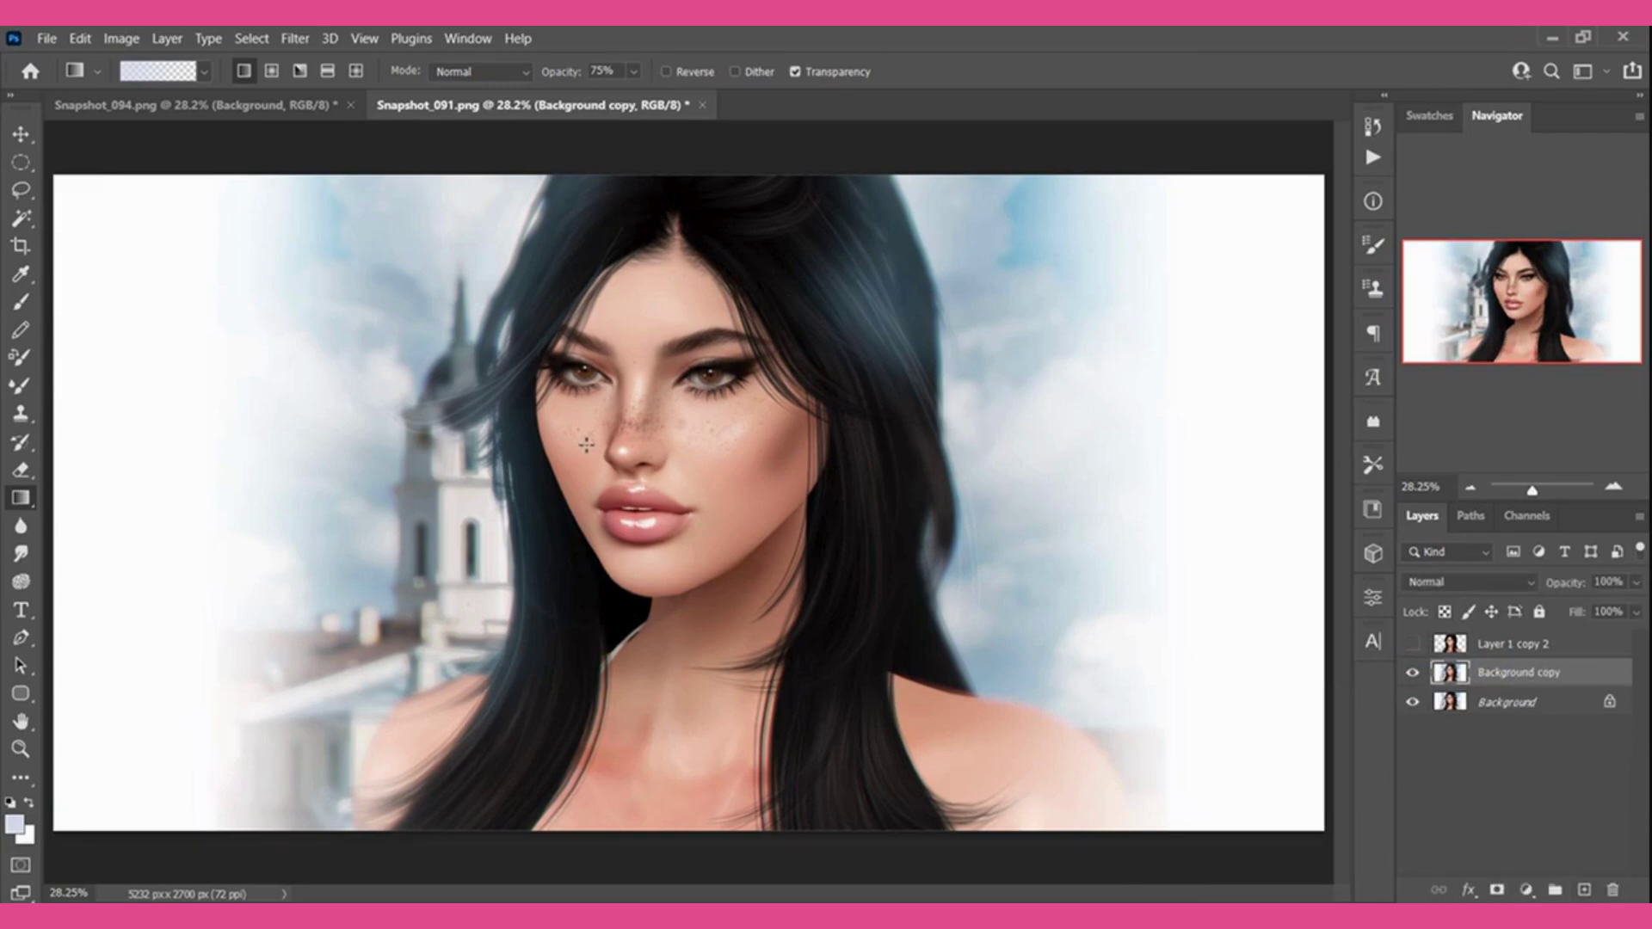
click(294, 41)
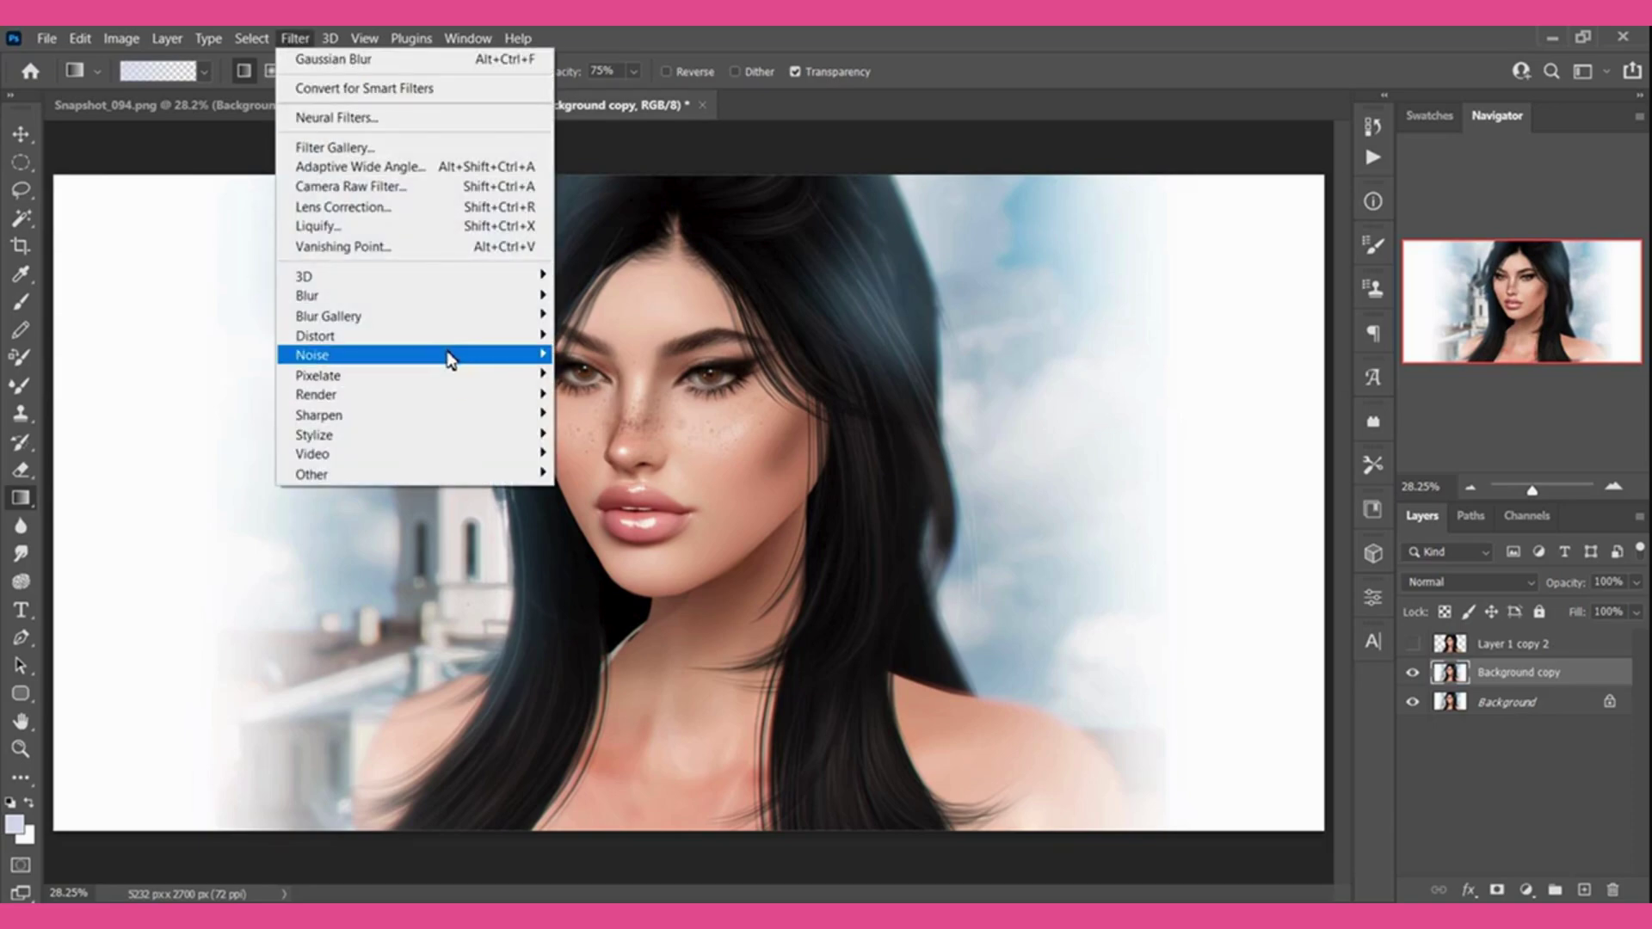
mouse_move(387, 354)
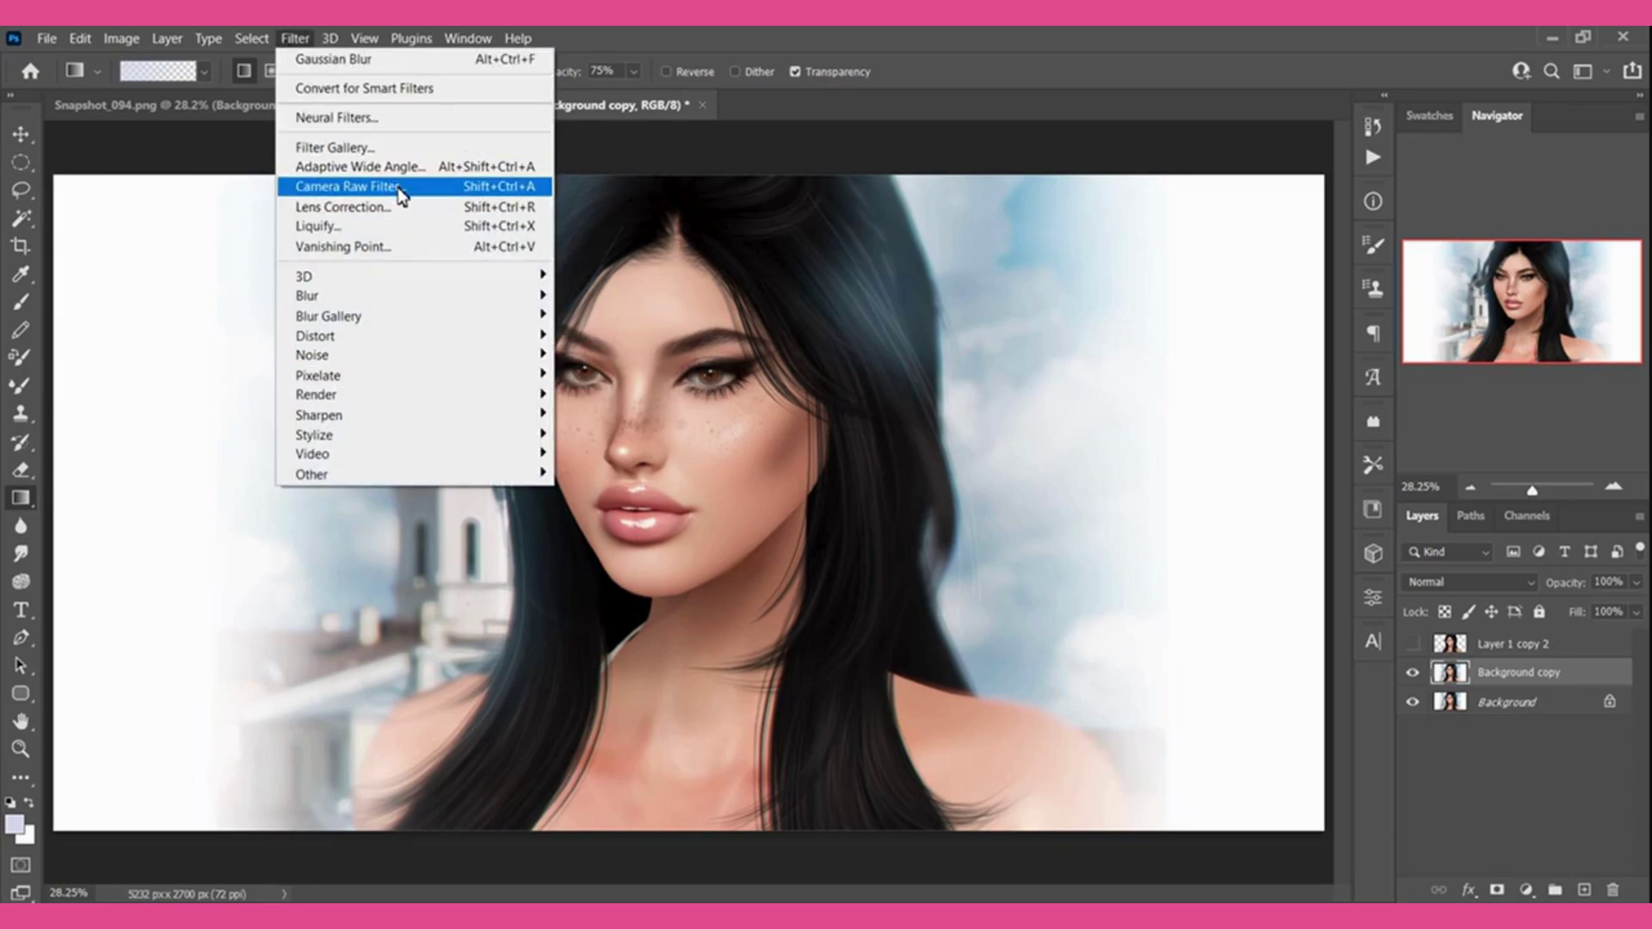
In the Camera Raw Filter, set Highlights to -15 and Blacks to +11.
click(400, 186)
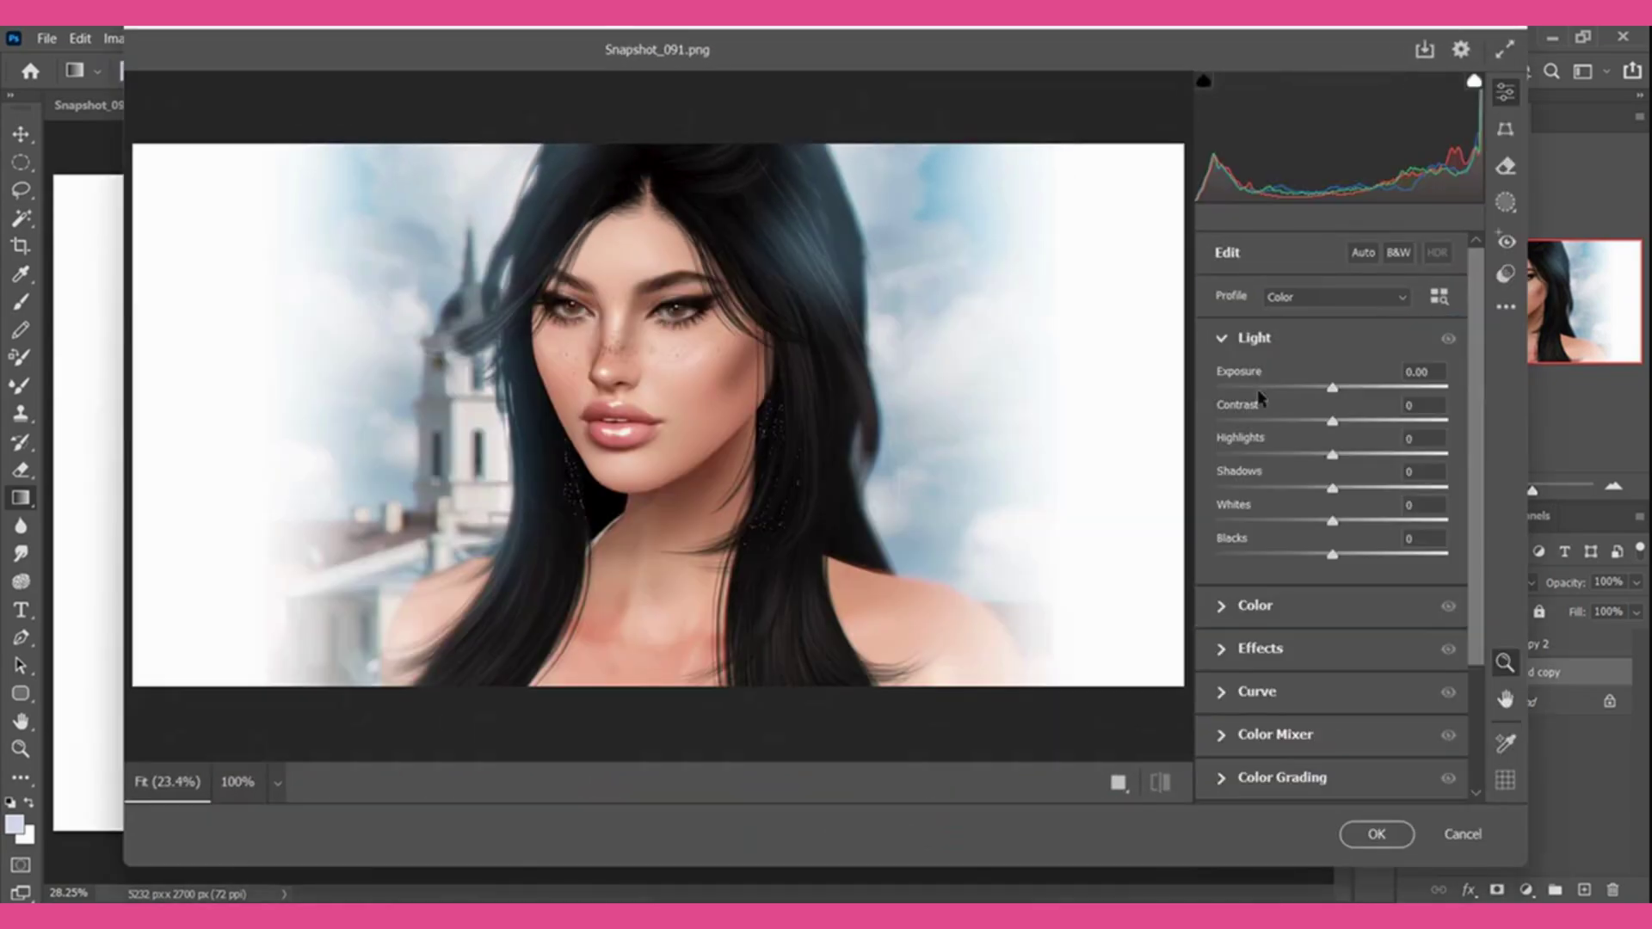
drag(1333, 455, 1303, 471)
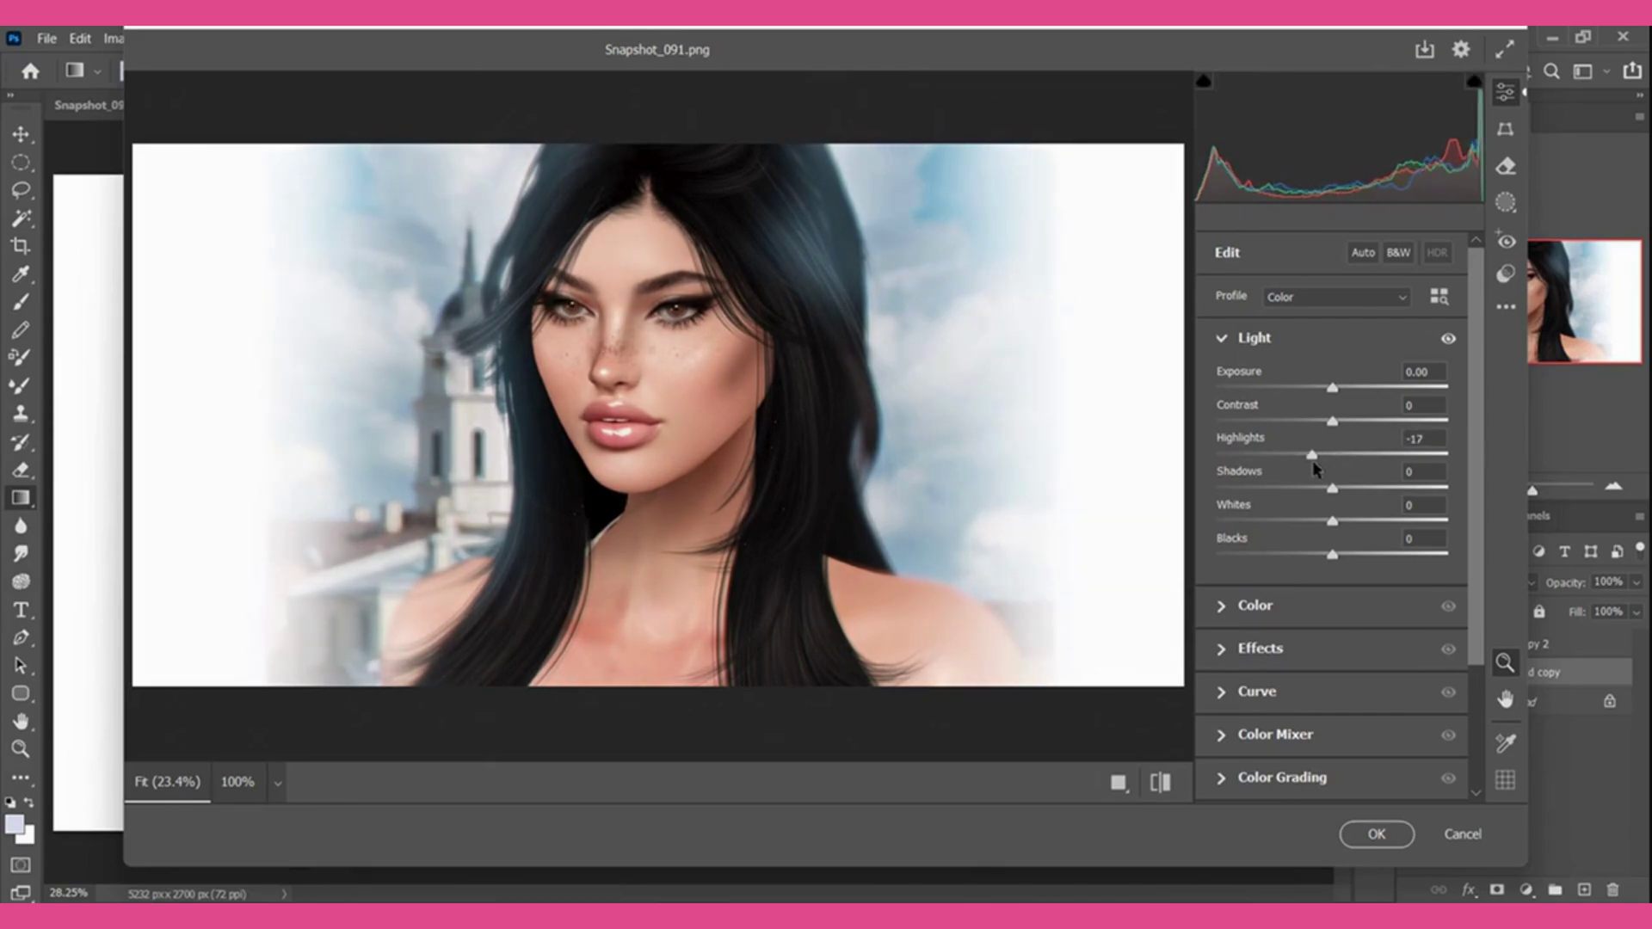
mouse_move(1305, 471)
mouse_down()
mouse_move(1324, 475)
mouse_move(1295, 488)
mouse_move(1348, 489)
mouse_move(1384, 522)
mouse_move(1270, 541)
mouse_move(1350, 528)
mouse_move(1287, 547)
mouse_up()
mouse_move(1331, 554)
mouse_down()
mouse_move(1389, 555)
mouse_move(1251, 557)
mouse_up()
click(1347, 558)
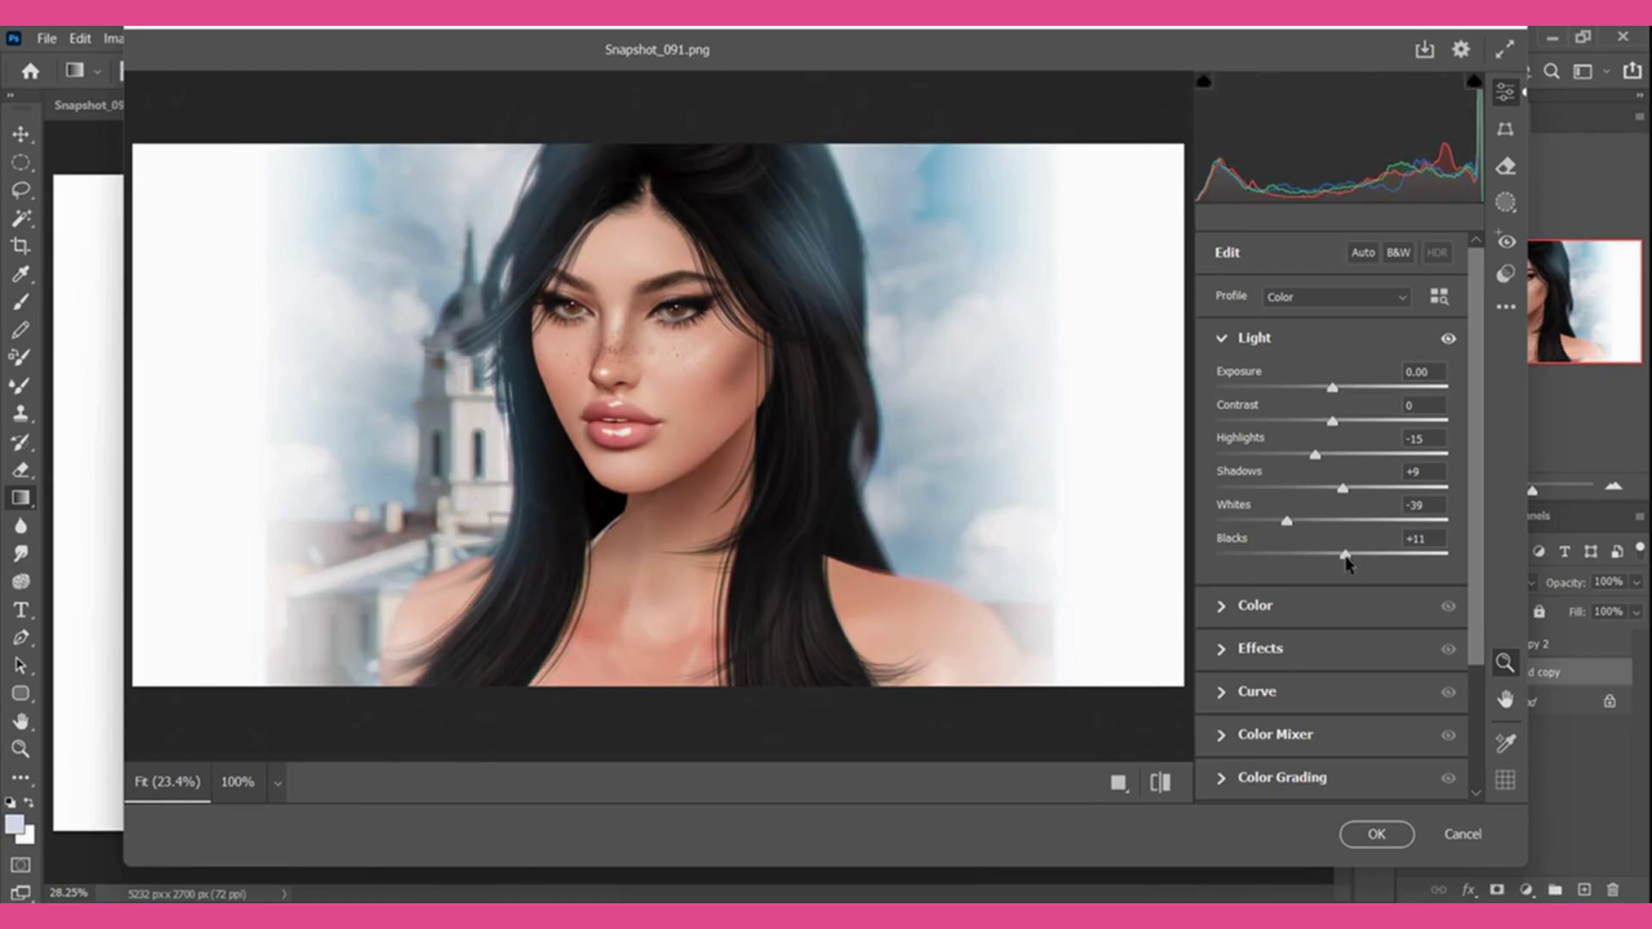
Set the Camera Raw white balance to Temperature -3 and Tint +2.
click(1225, 340)
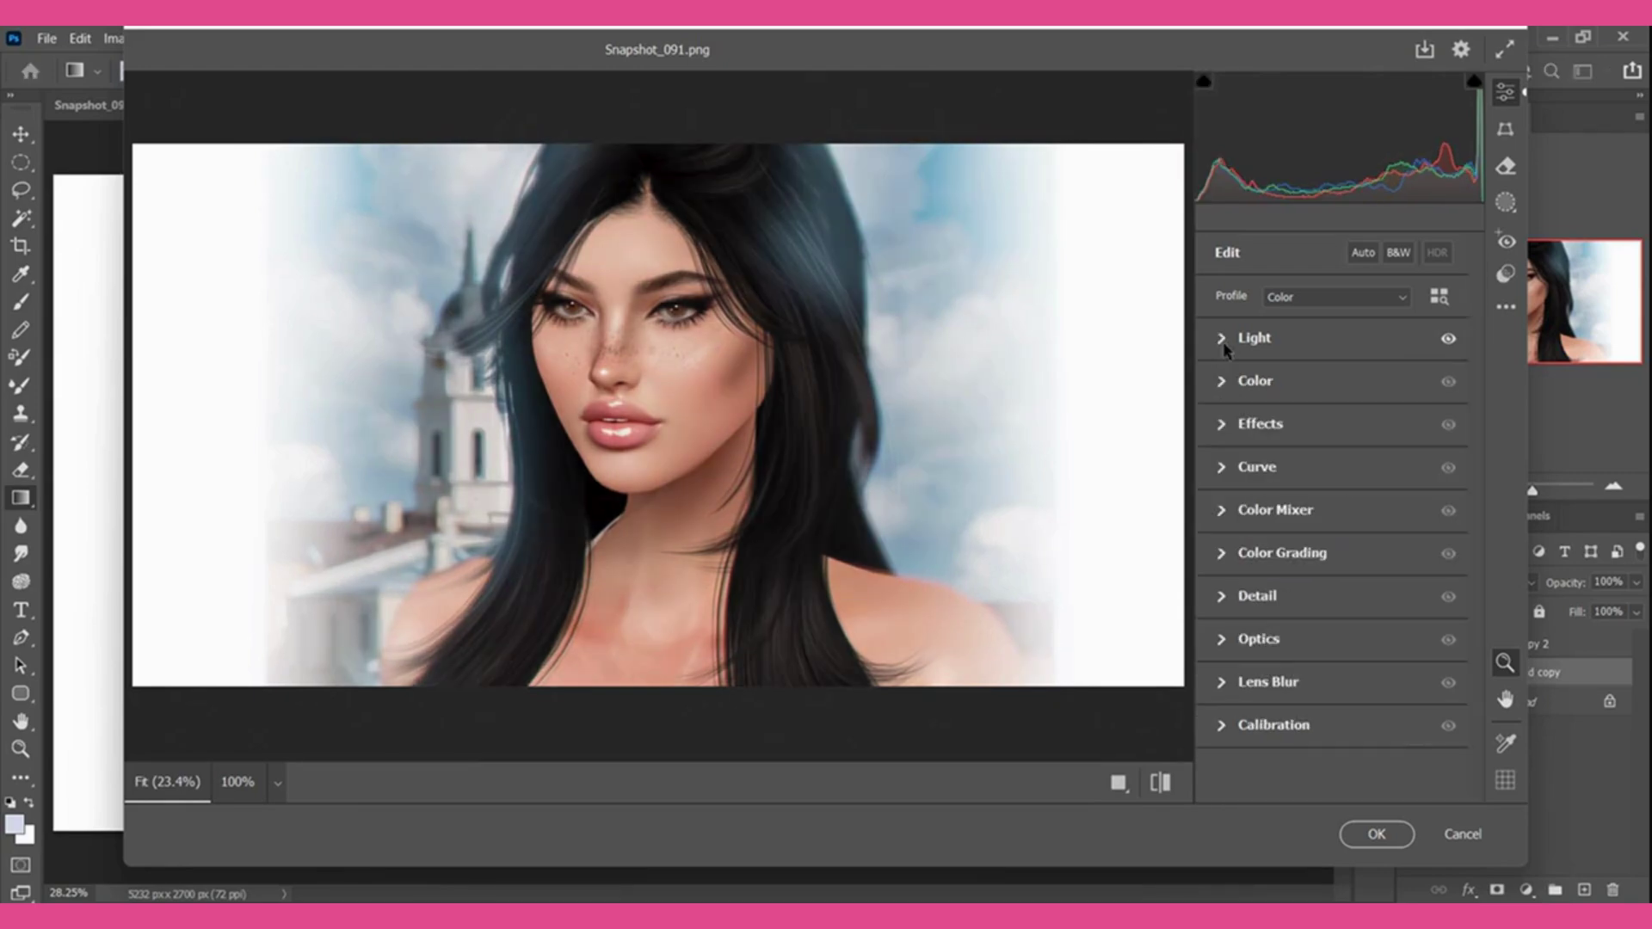
click(1226, 381)
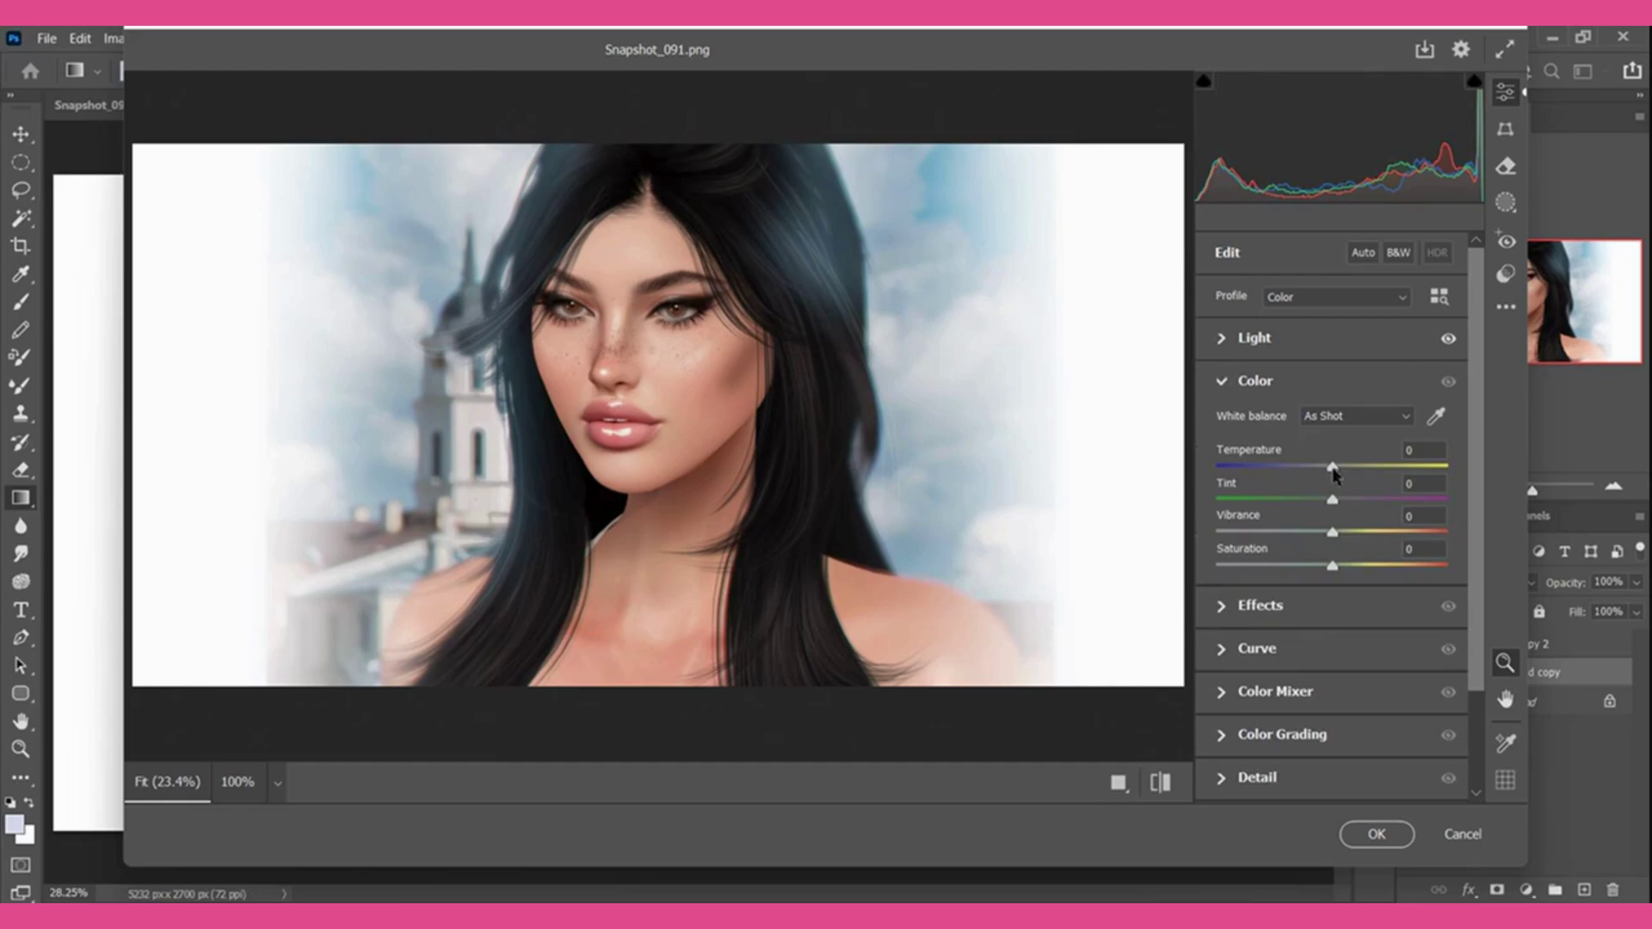
drag(1332, 469, 1329, 469)
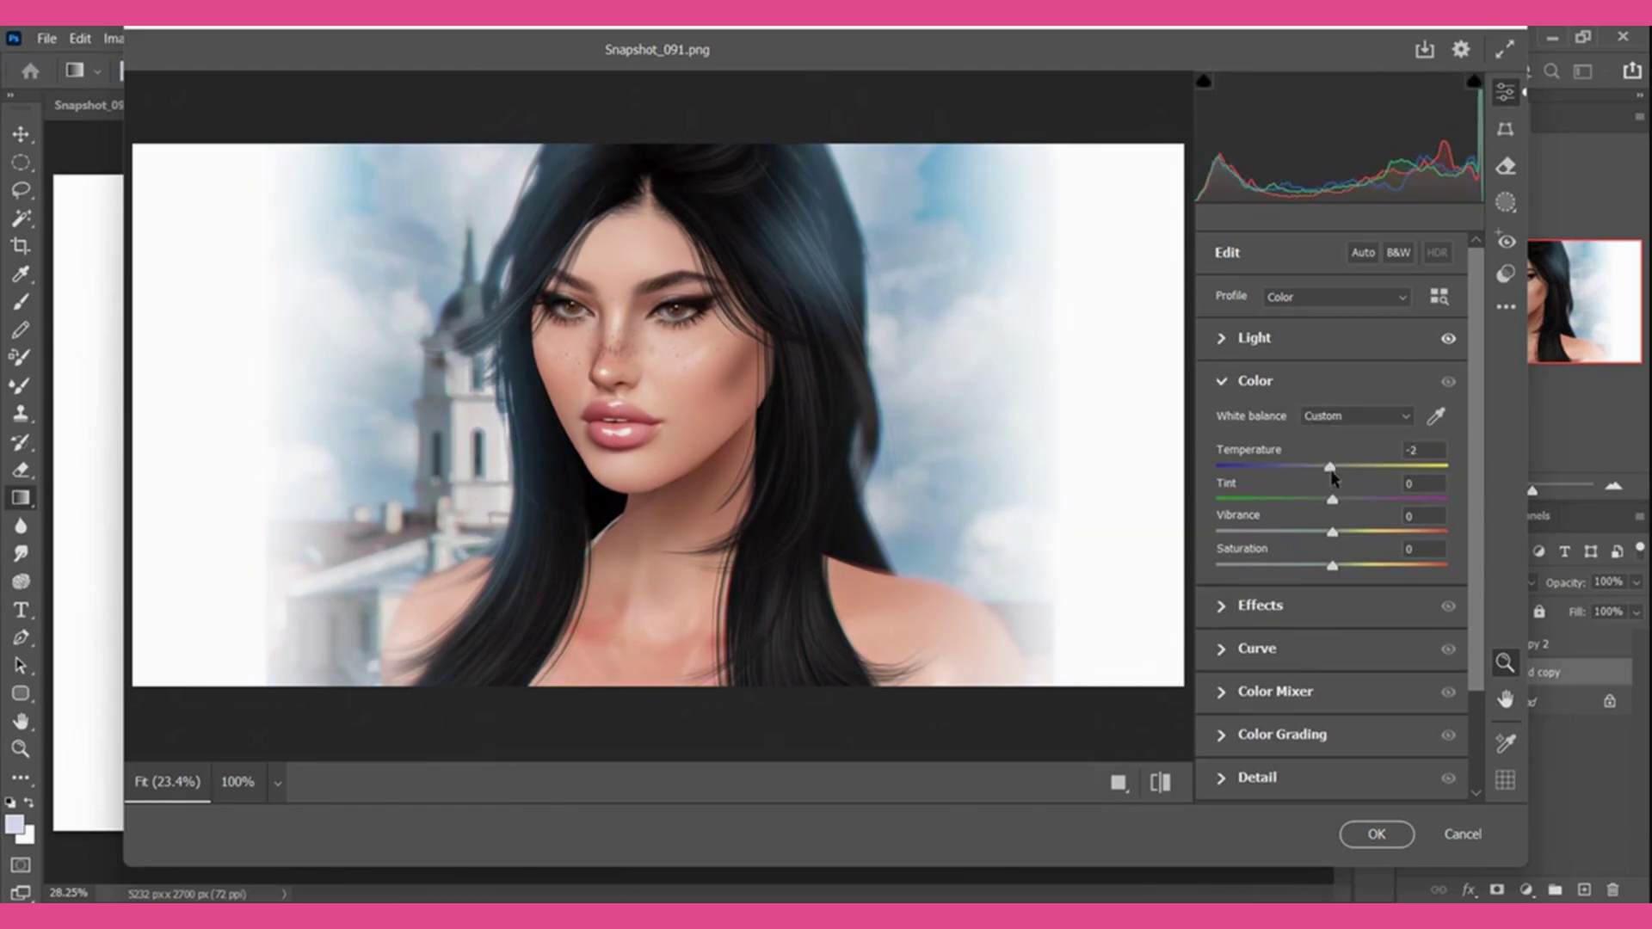
drag(1332, 499, 1289, 499)
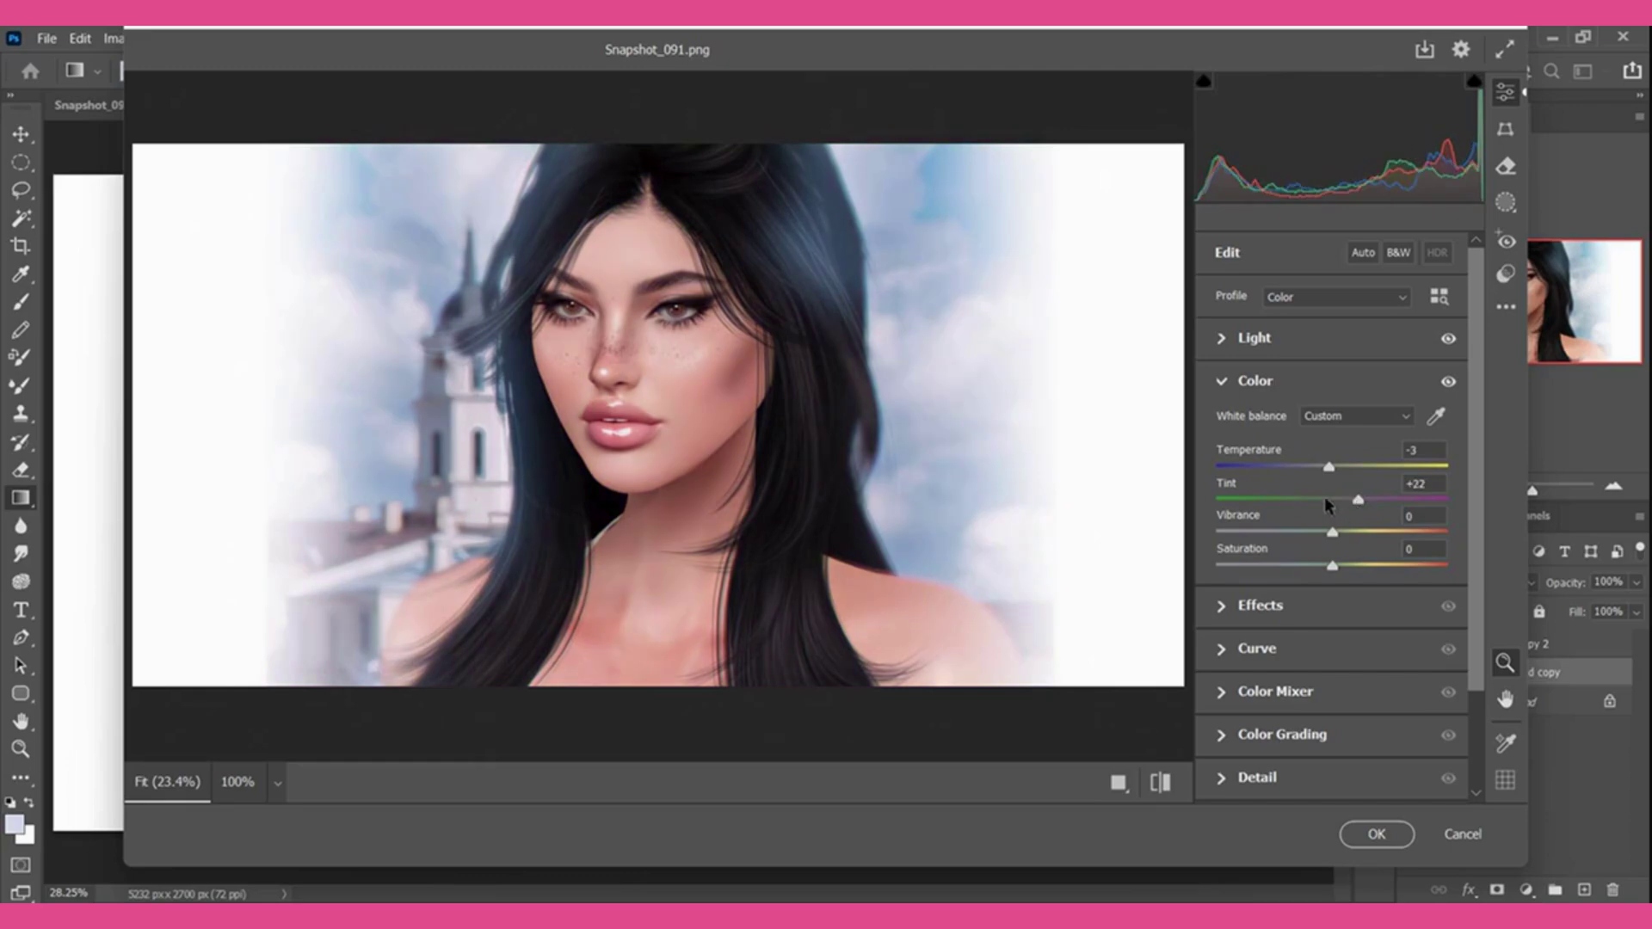
click(1328, 499)
drag(1330, 501, 1335, 500)
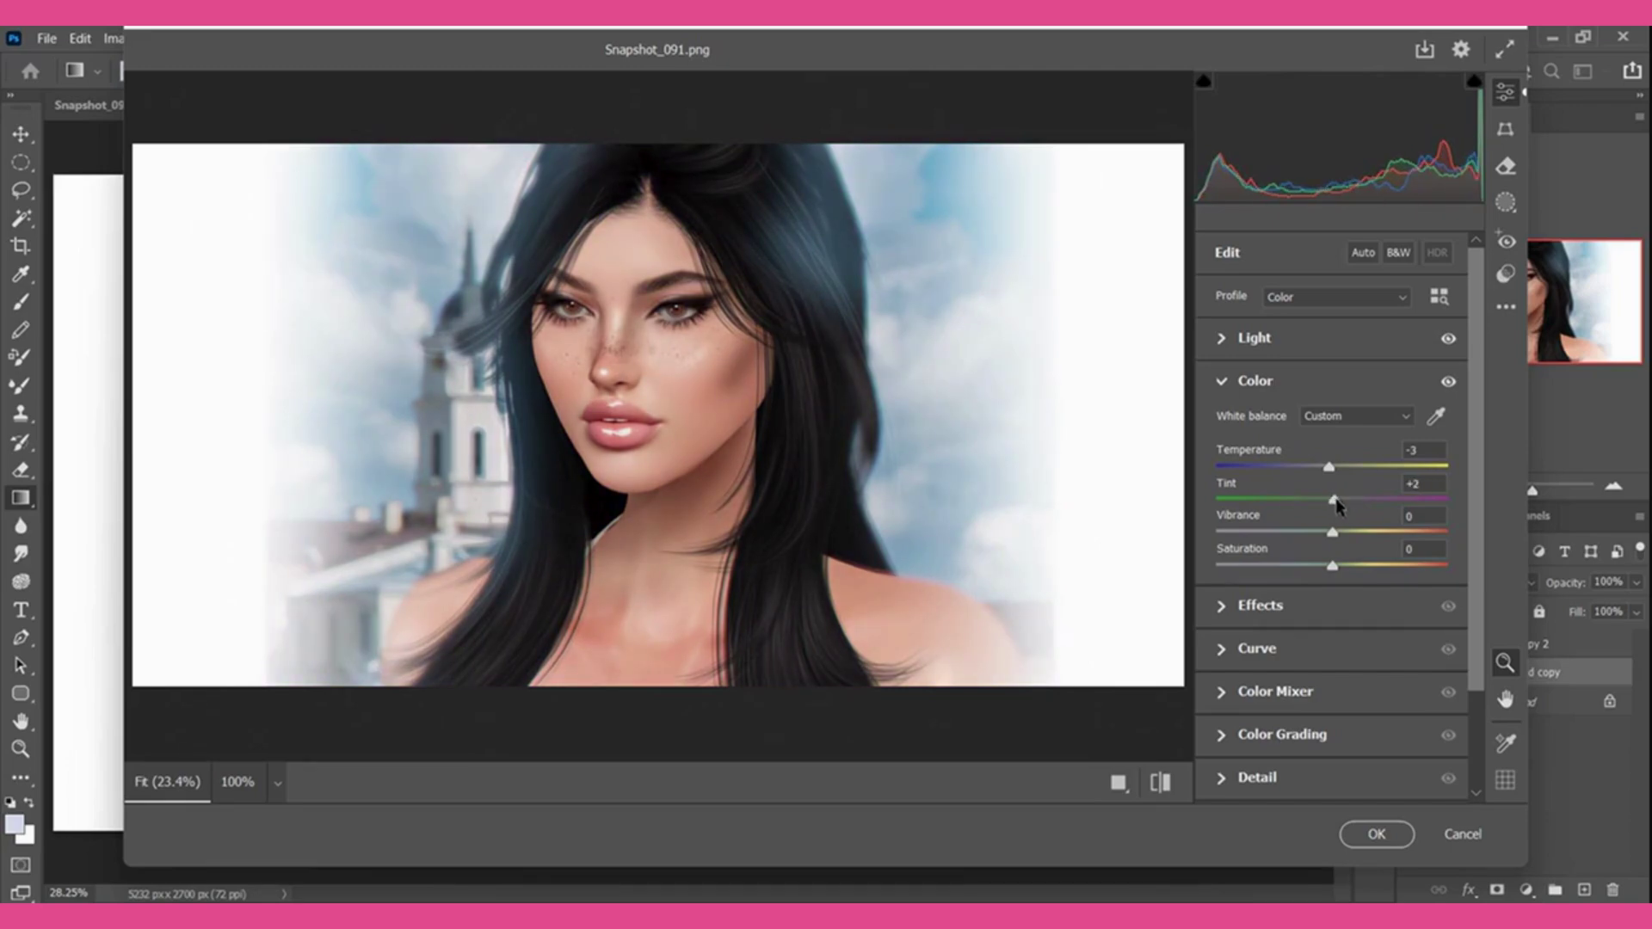
click(1227, 381)
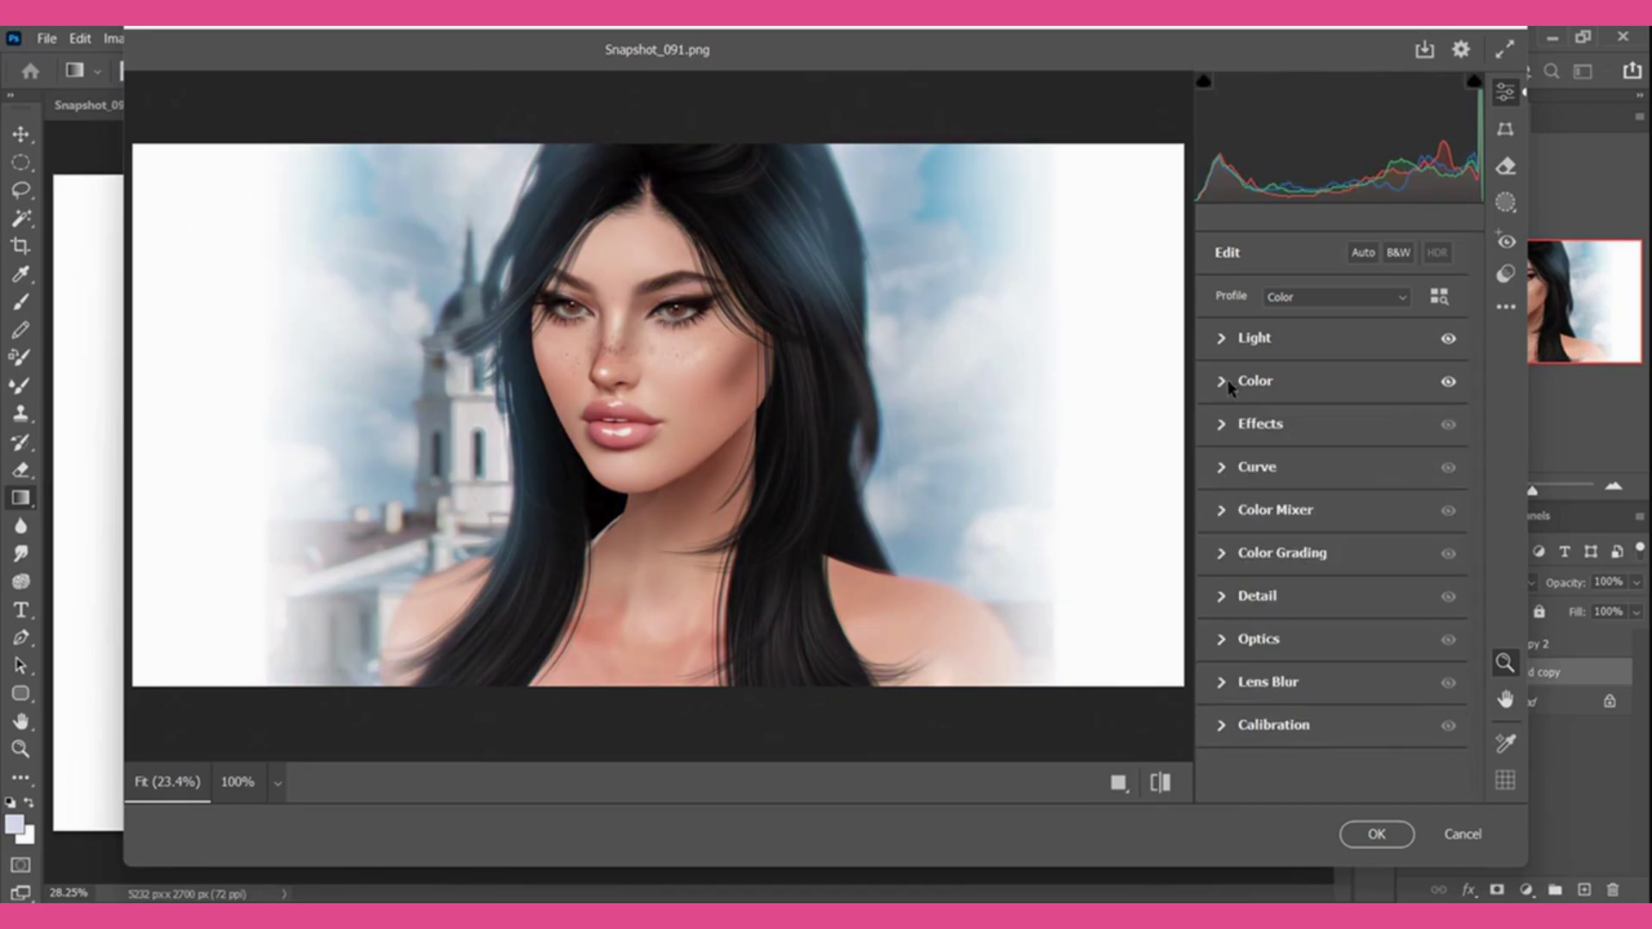
click(1222, 428)
Raise saturation in the Color Mixer: Reds boosted, Oranges +9, Aquas +2.
click(1222, 430)
click(1222, 512)
drag(1332, 483, 1389, 494)
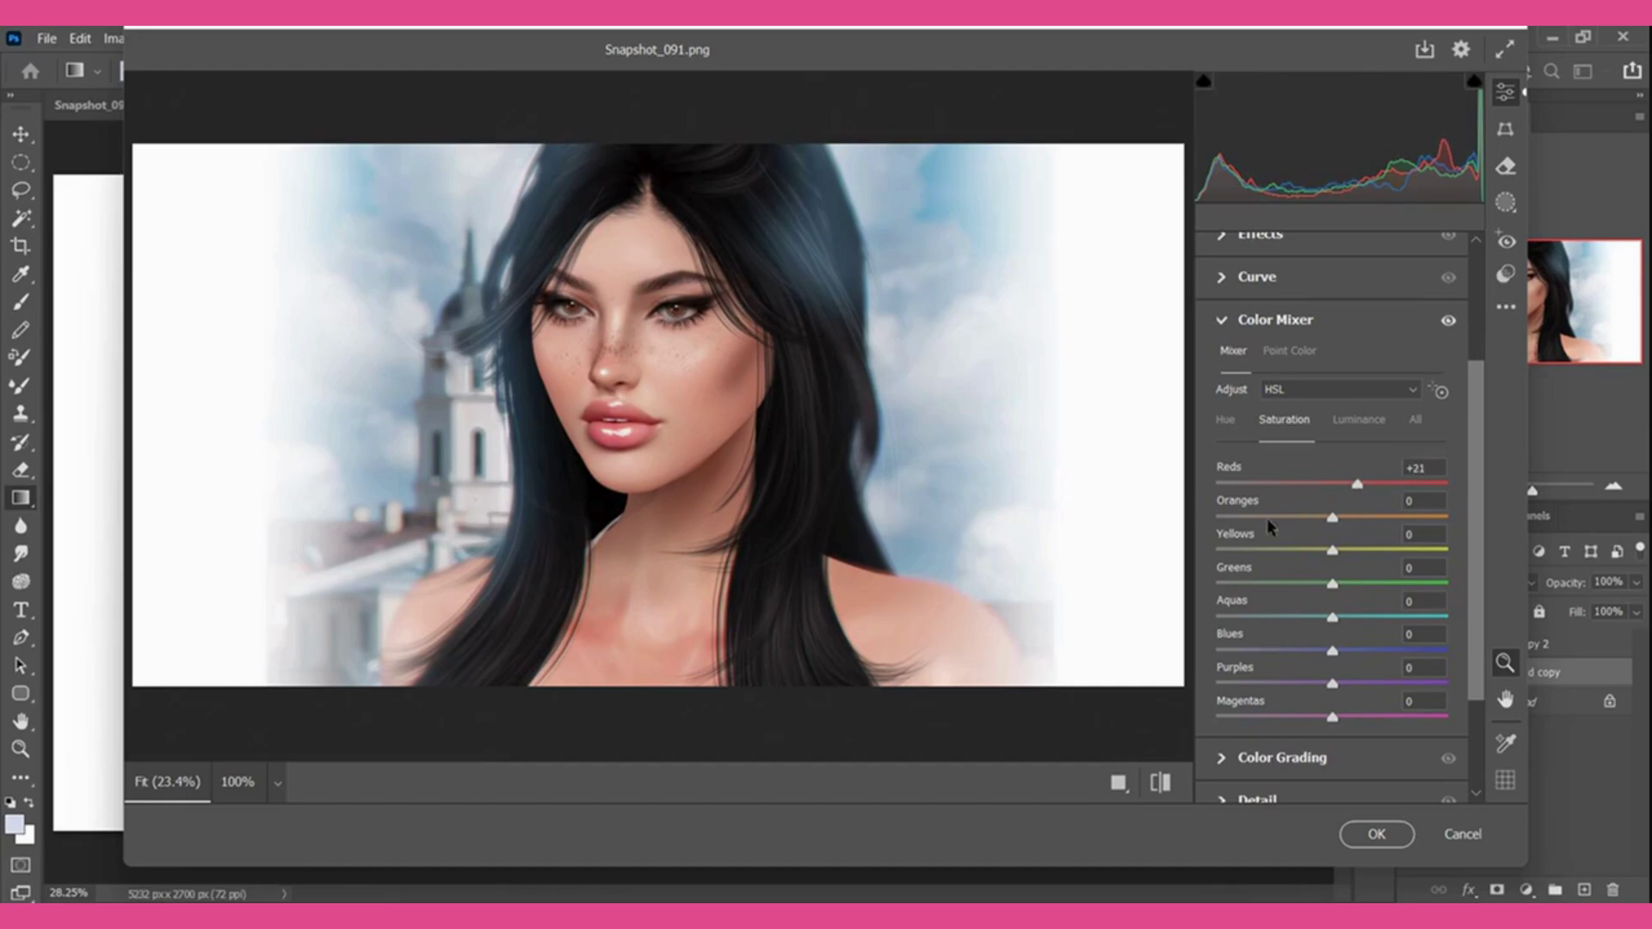
drag(1332, 517, 1334, 525)
click(1273, 618)
drag(1274, 623, 1494, 614)
mouse_move(1448, 619)
mouse_down()
mouse_move(1334, 619)
mouse_move(1409, 651)
mouse_move(1354, 669)
mouse_up()
Test Blues and Reds luminance, ending with Blues +1 and Reds 0.
click(1355, 420)
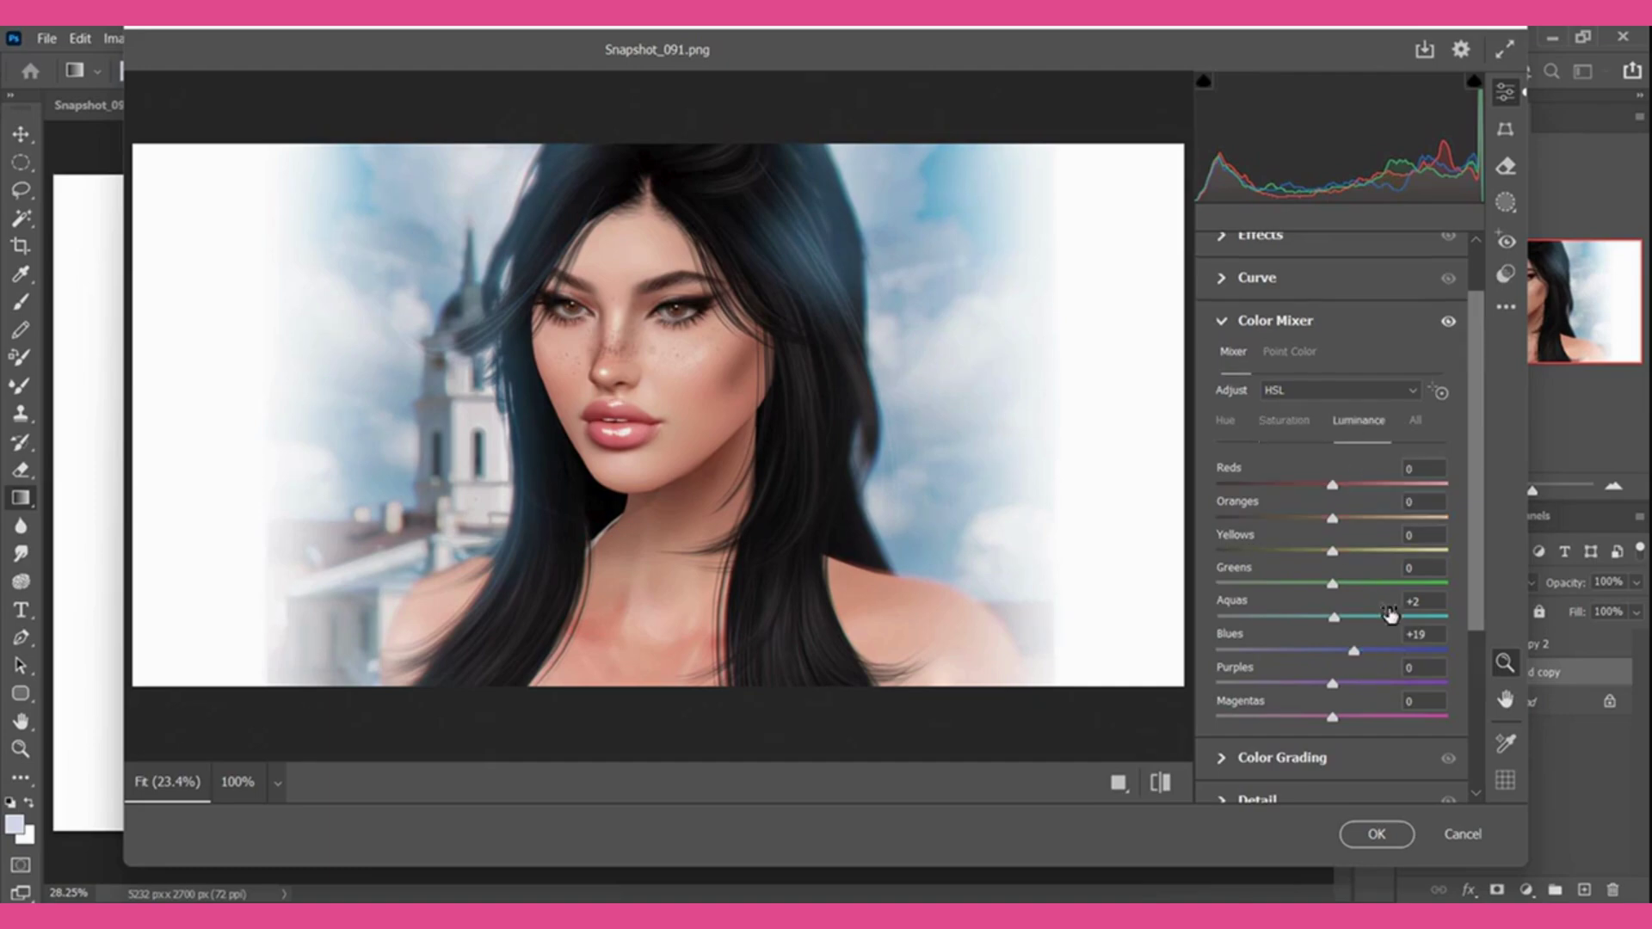
click(1395, 652)
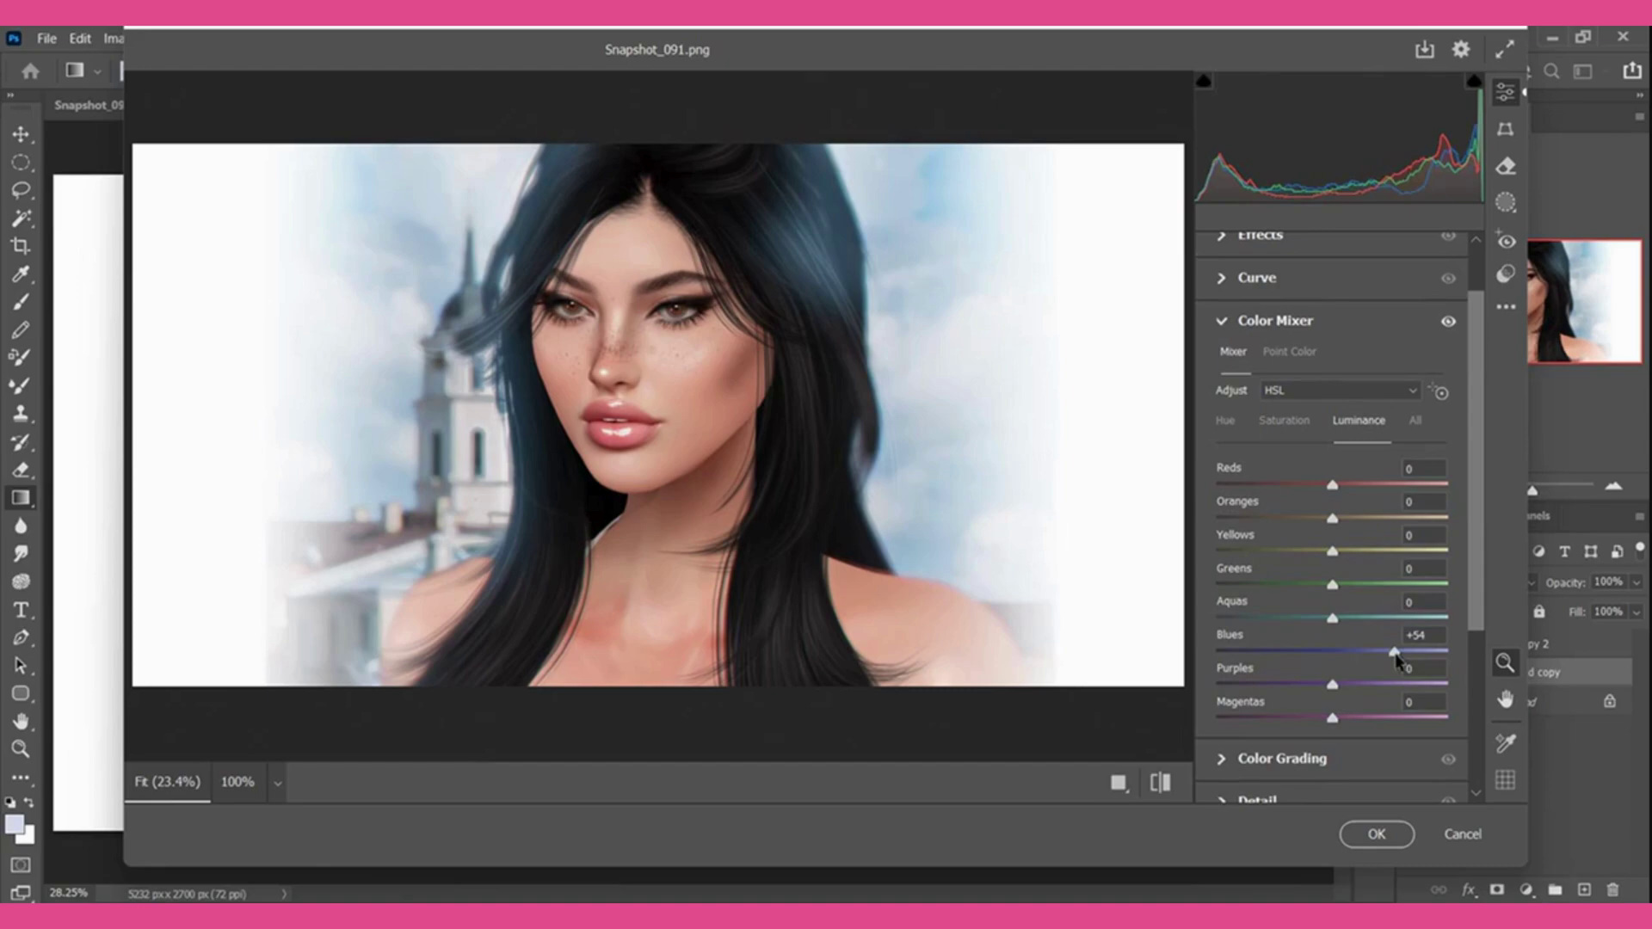
mouse_move(1395, 652)
mouse_down()
mouse_move(1316, 652)
mouse_move(1336, 652)
mouse_up()
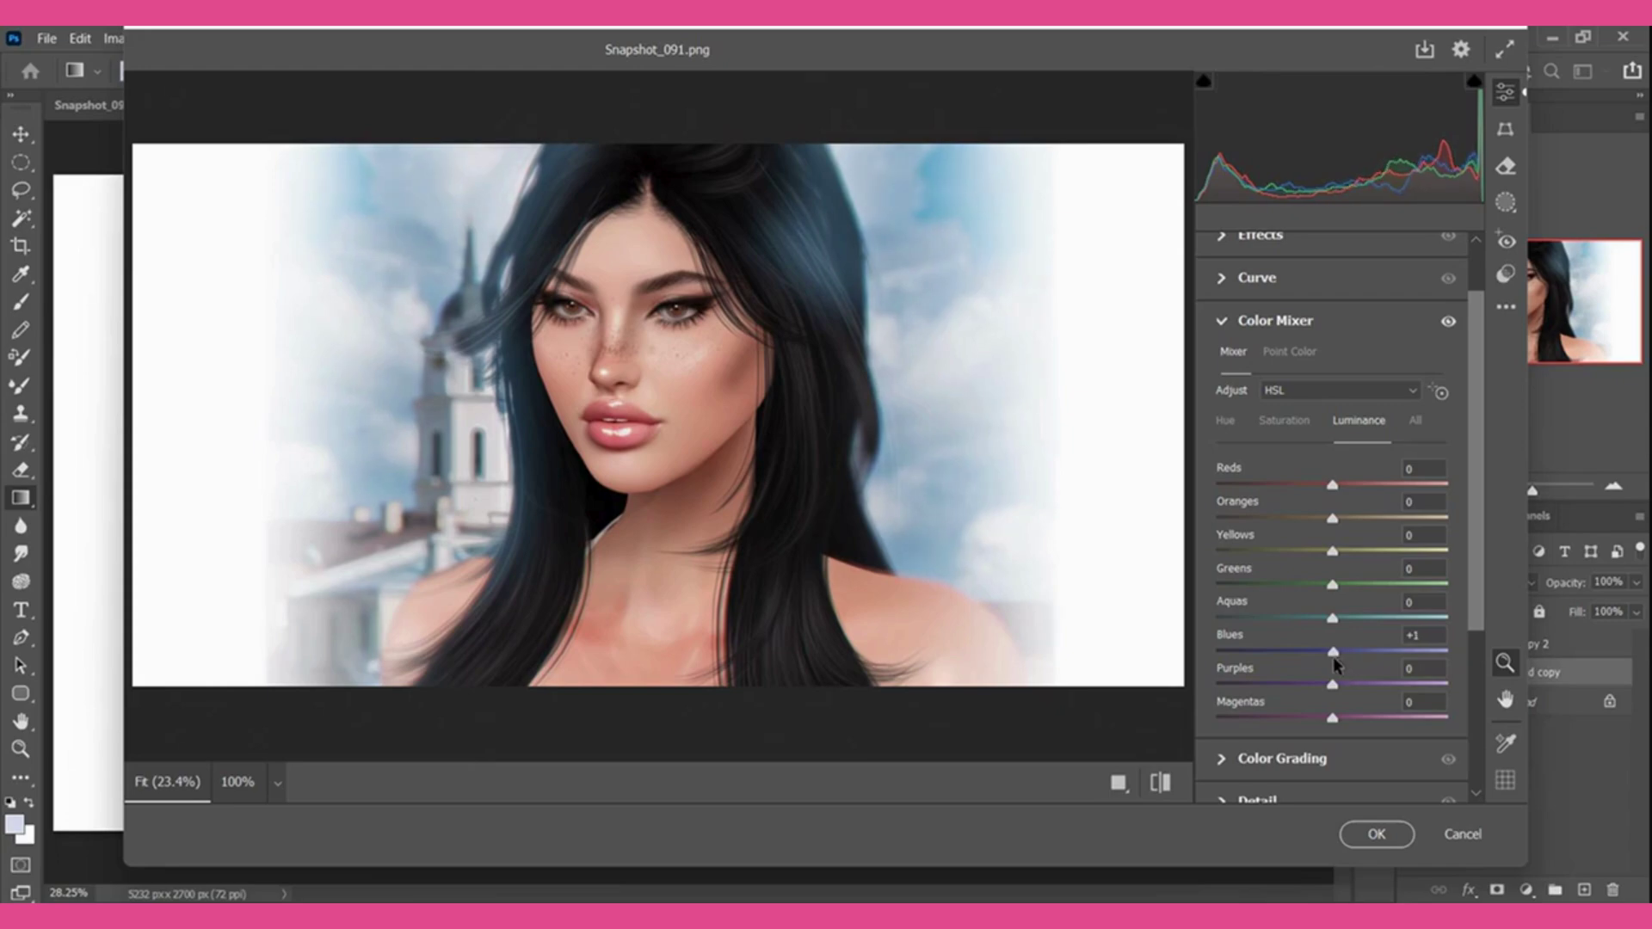
click(1382, 485)
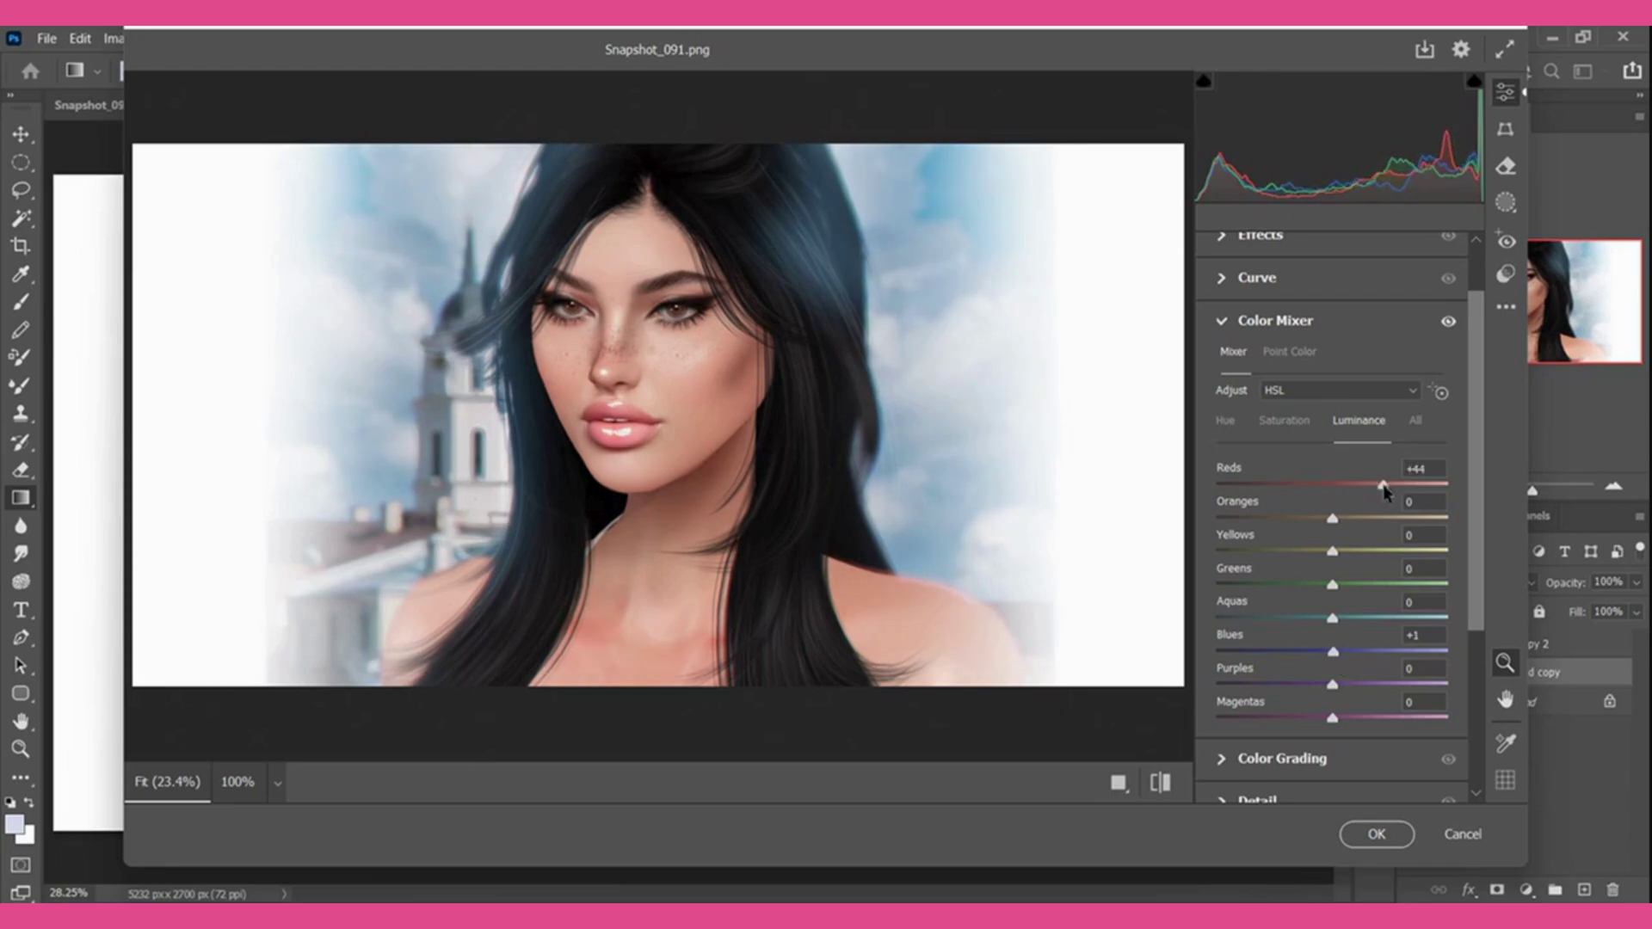
mouse_move(1382, 485)
mouse_down()
mouse_move(1292, 504)
mouse_move(1348, 496)
mouse_up()
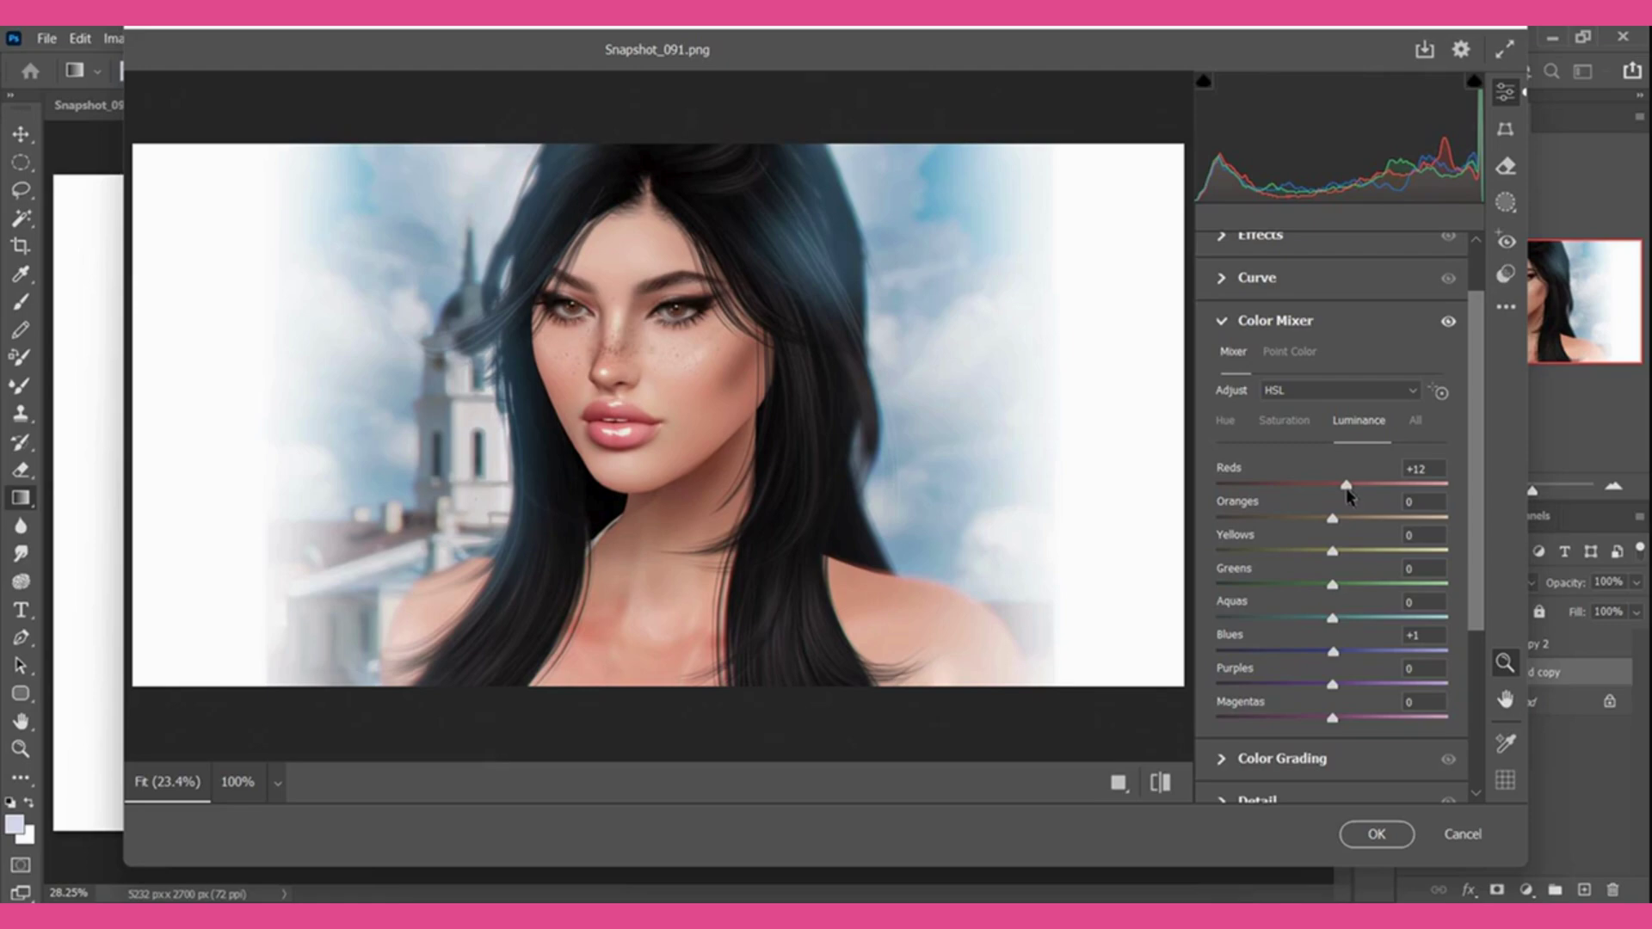
drag(1348, 496, 1330, 486)
Set Color Mixer hues to Reds -3, Aquas +11, Blues -13 and apply Camera Raw.
click(1225, 421)
mouse_move(1334, 485)
mouse_down()
mouse_move(1387, 487)
mouse_move(1272, 502)
mouse_move(1340, 508)
mouse_up()
mouse_move(1332, 617)
mouse_down()
mouse_move(1395, 621)
mouse_move(1232, 633)
mouse_move(1399, 633)
mouse_move(1339, 641)
mouse_move(1377, 628)
mouse_move(1352, 654)
mouse_move(1217, 652)
mouse_up()
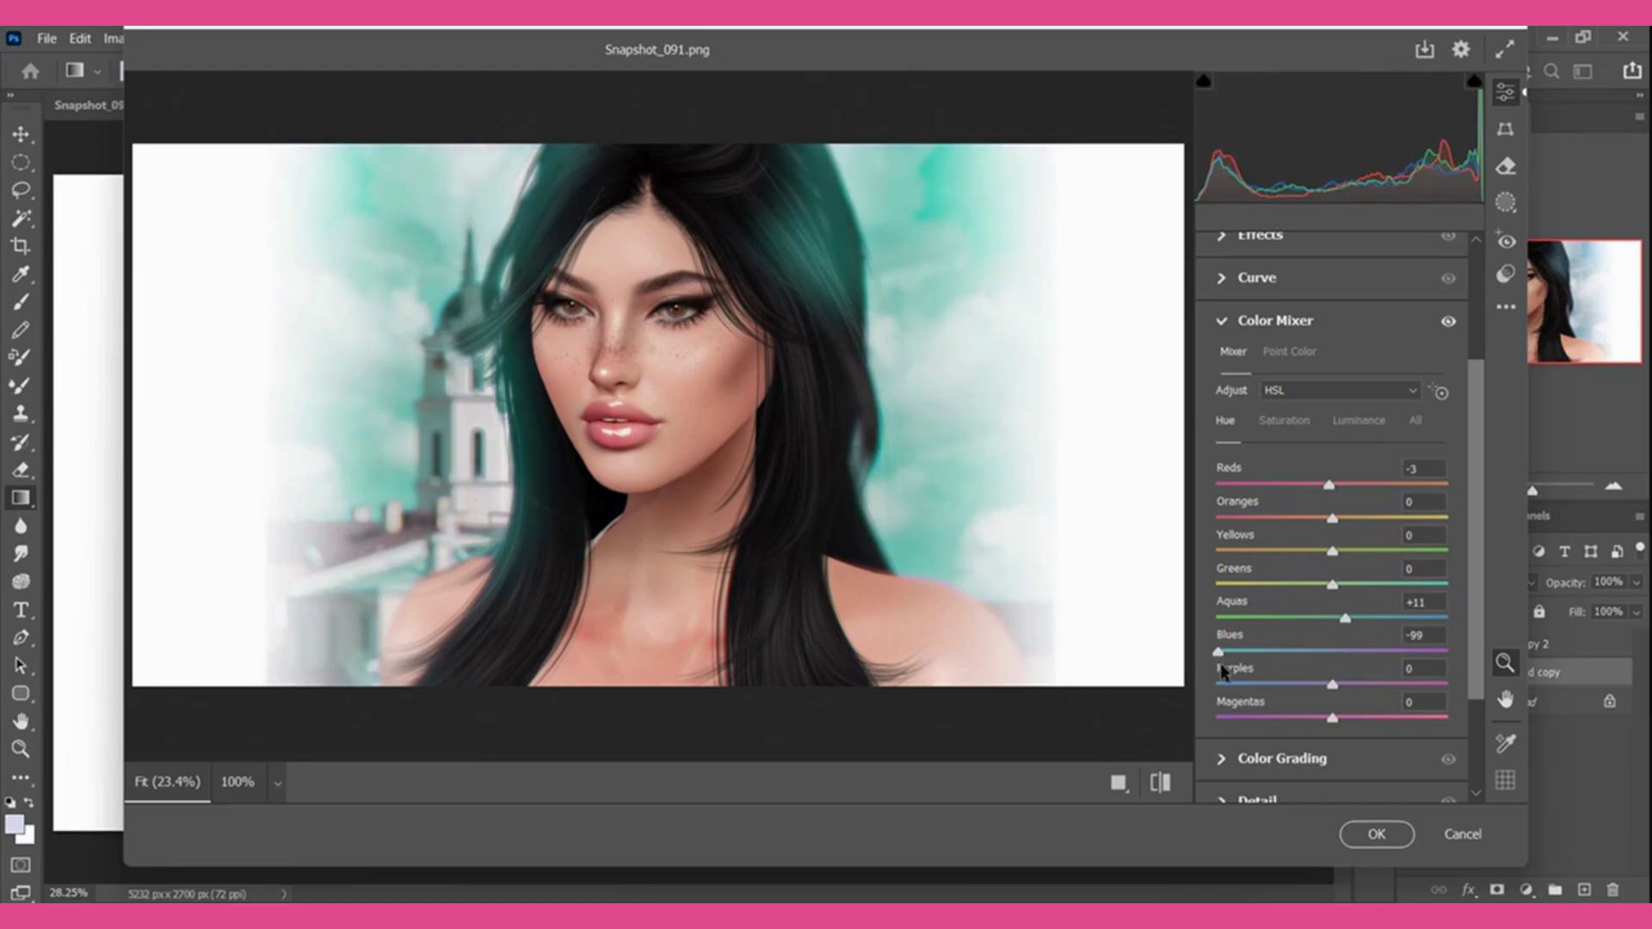
mouse_move(1224, 671)
mouse_down()
mouse_move(1391, 671)
mouse_move(1321, 685)
mouse_up()
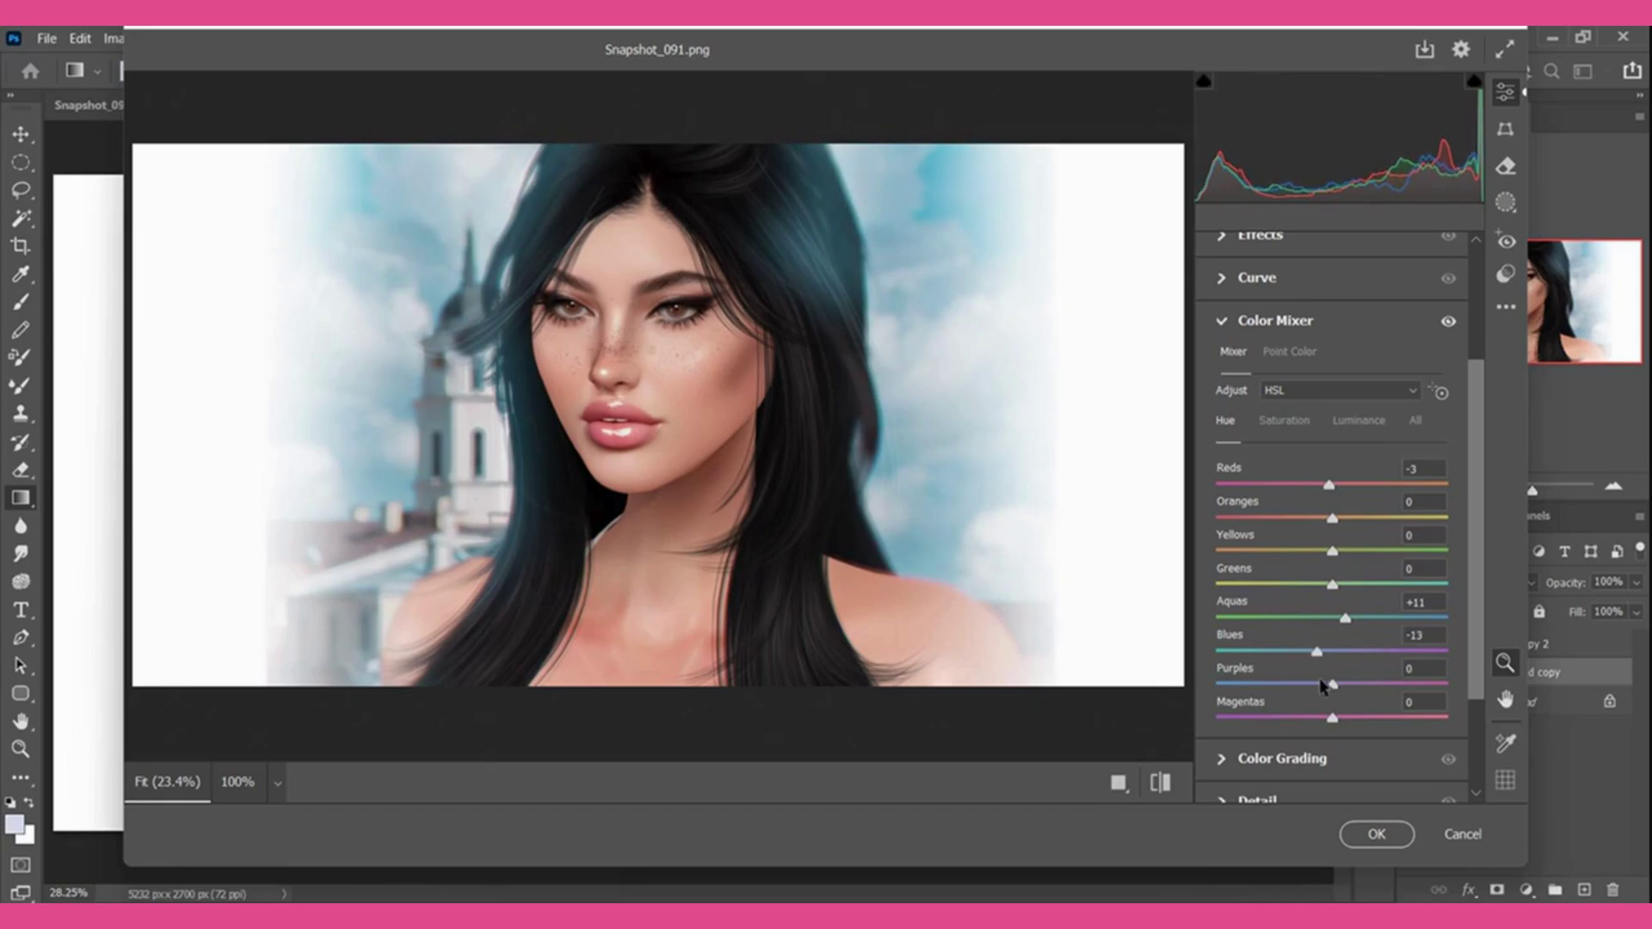
click(1473, 825)
click(1376, 834)
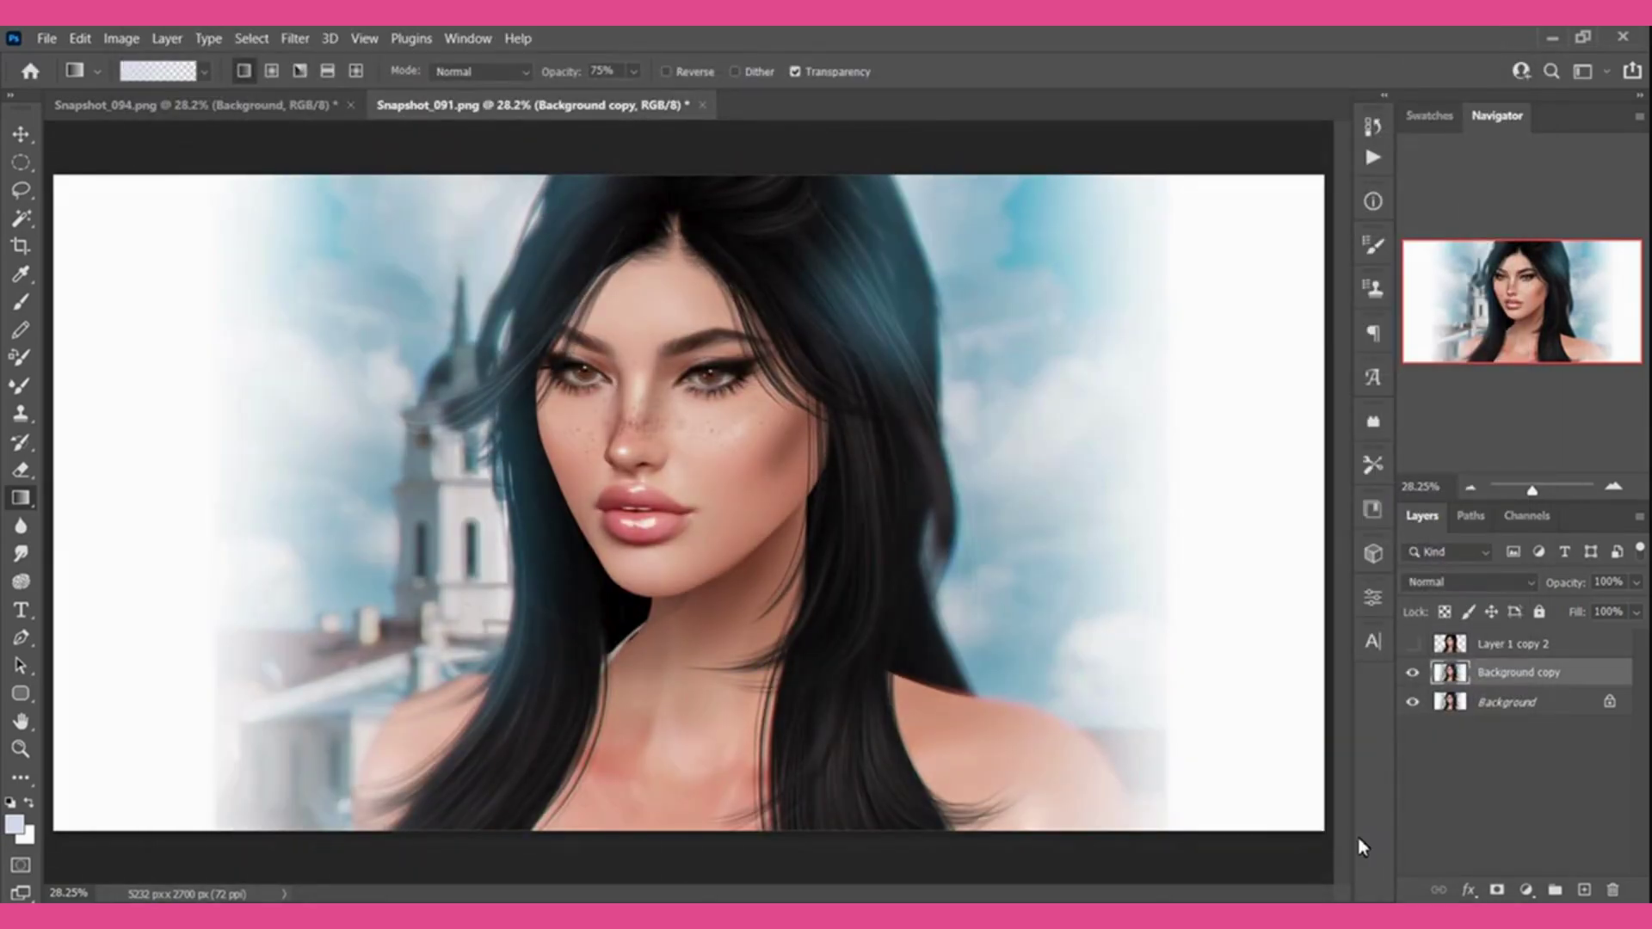
Add a Selective Color layer, adding cyan and reducing yellow in the Reds.
click(1525, 889)
click(1531, 881)
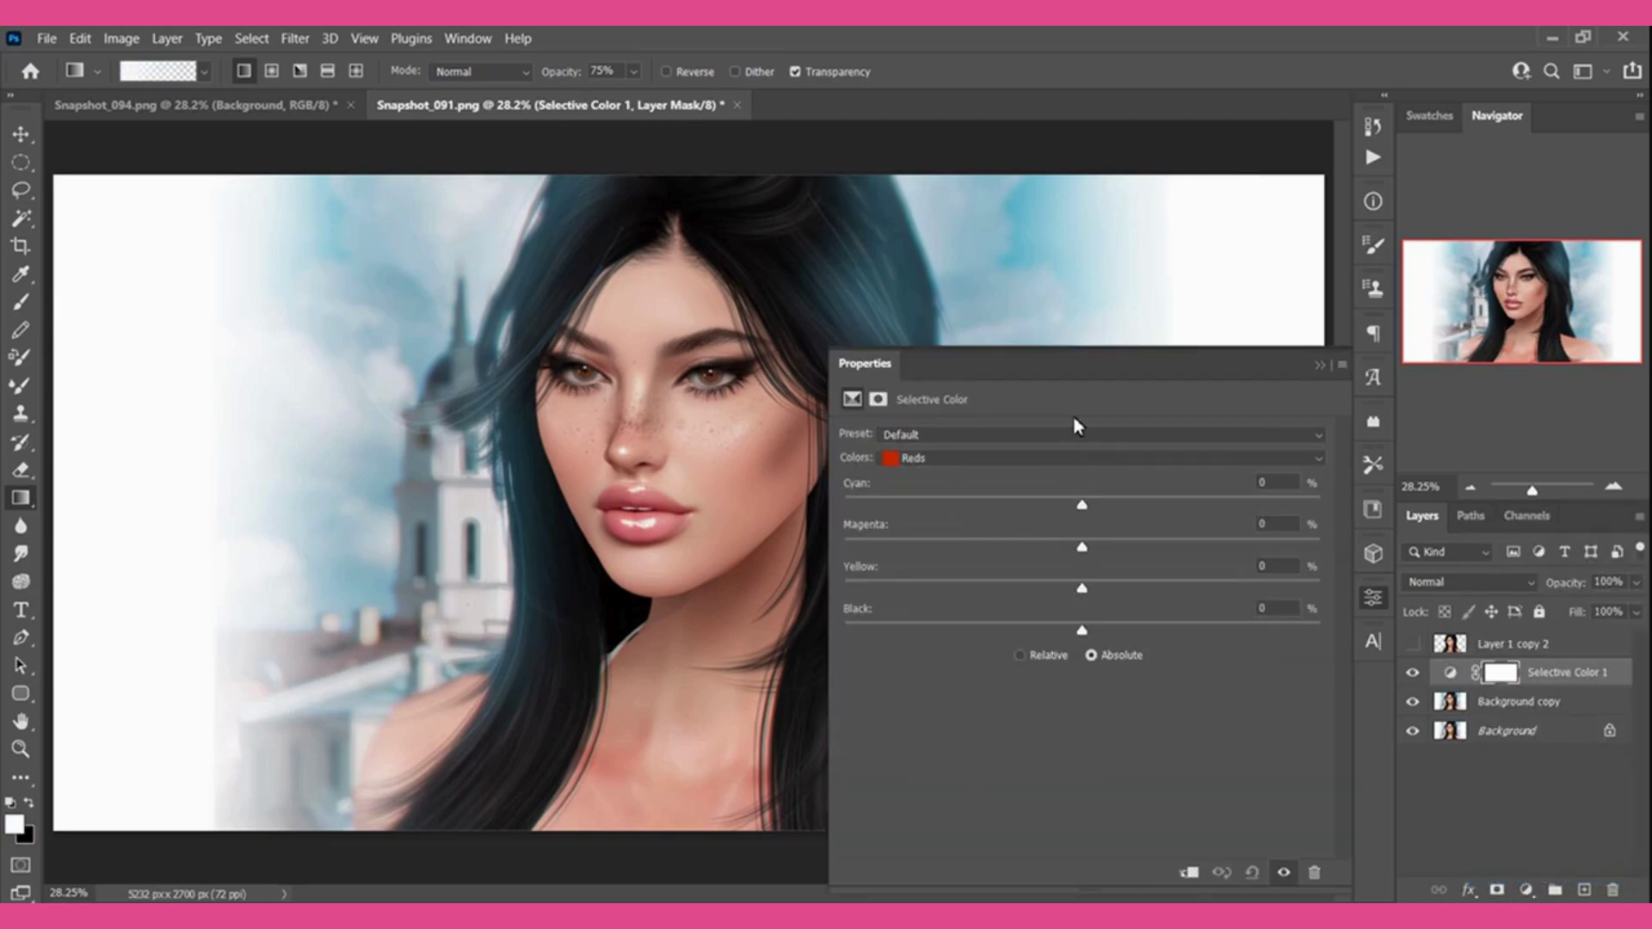
mouse_move(983, 506)
mouse_down()
mouse_move(1150, 505)
mouse_move(1068, 505)
mouse_move(1080, 548)
mouse_up()
mouse_move(1043, 583)
mouse_down()
mouse_move(1007, 590)
mouse_move(1125, 590)
mouse_move(1088, 594)
mouse_move(1140, 631)
mouse_move(1093, 631)
mouse_up()
In the Cyans, set Cyan +21, Magenta -8 and Yellow +1.
click(942, 458)
click(946, 459)
click(937, 514)
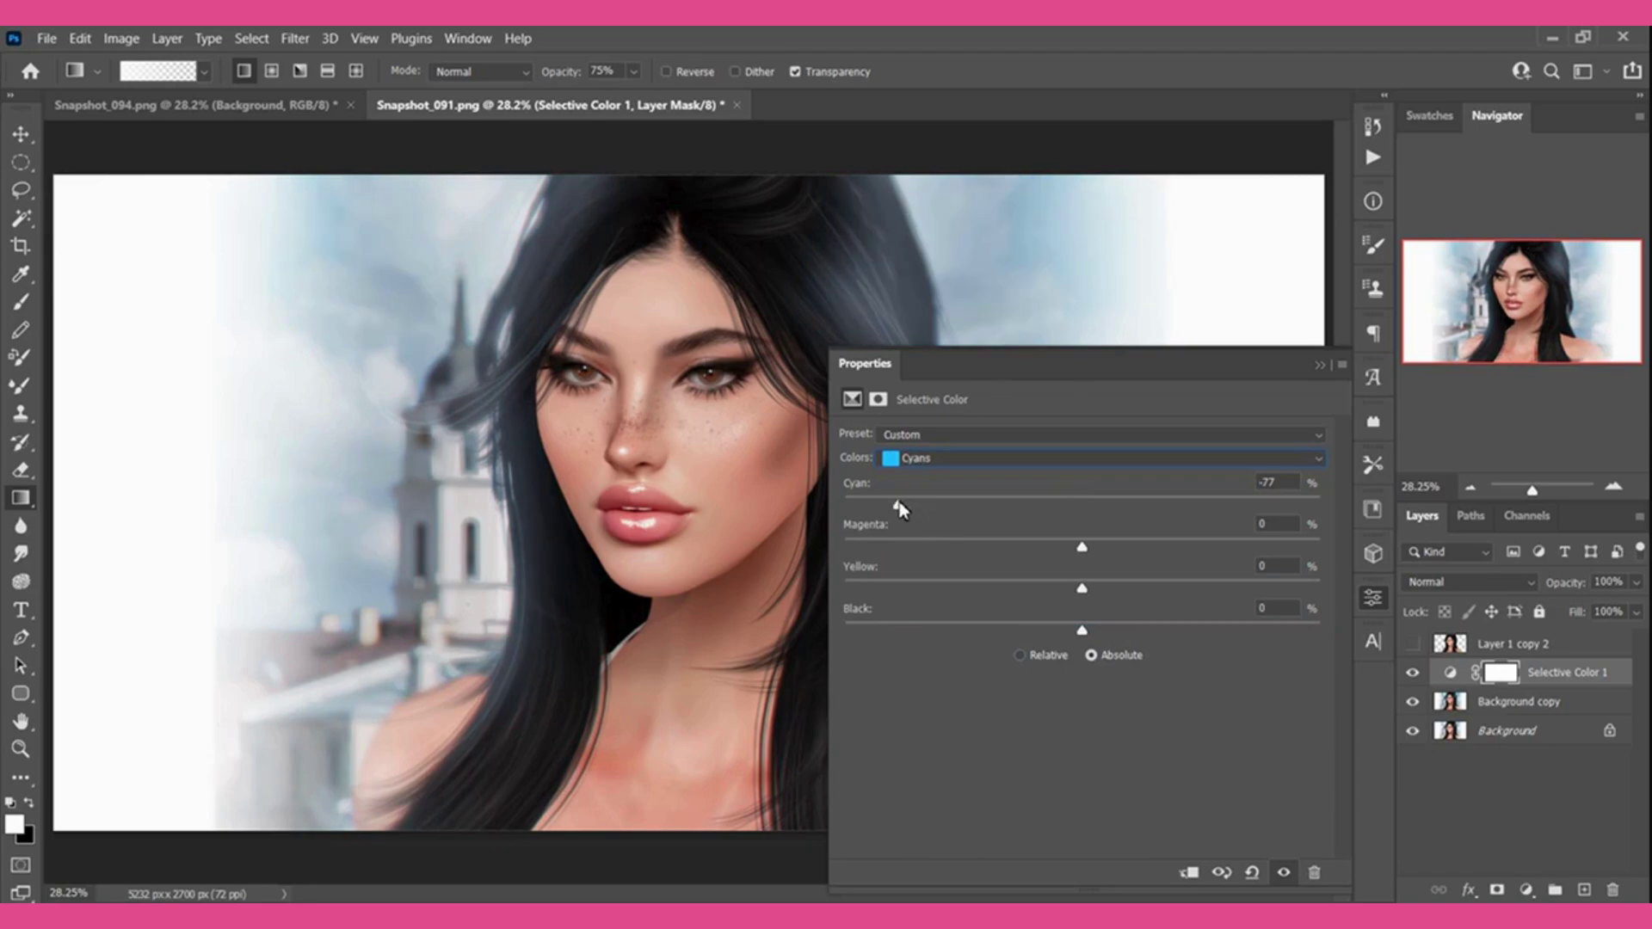
drag(1081, 505, 1324, 505)
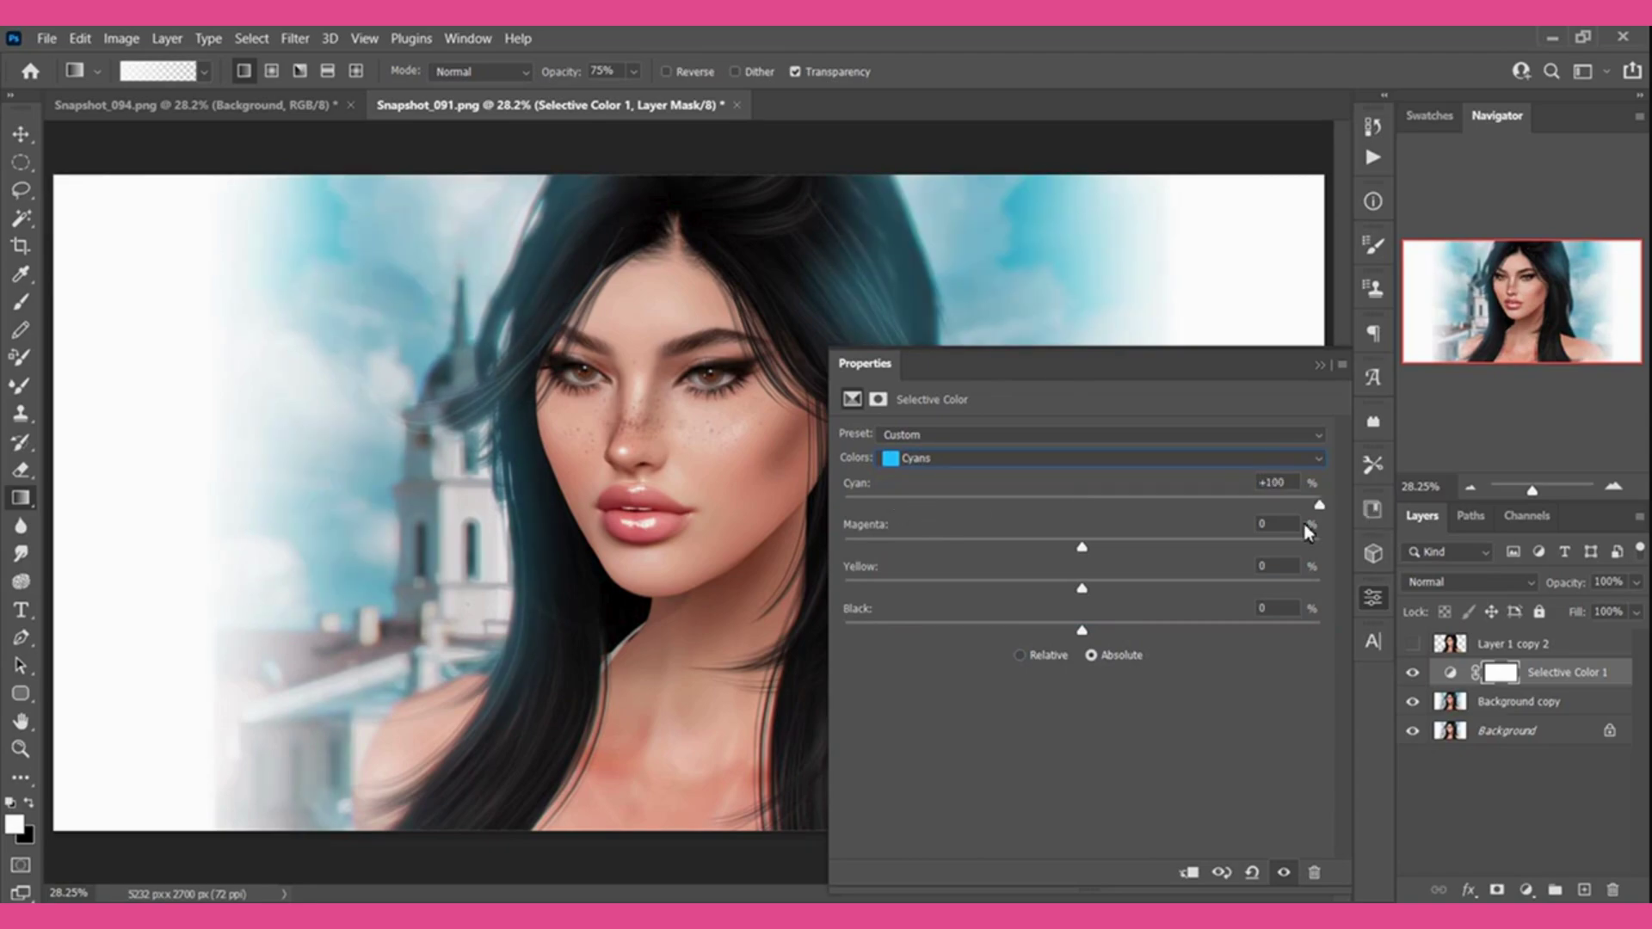
click(1134, 528)
click(968, 547)
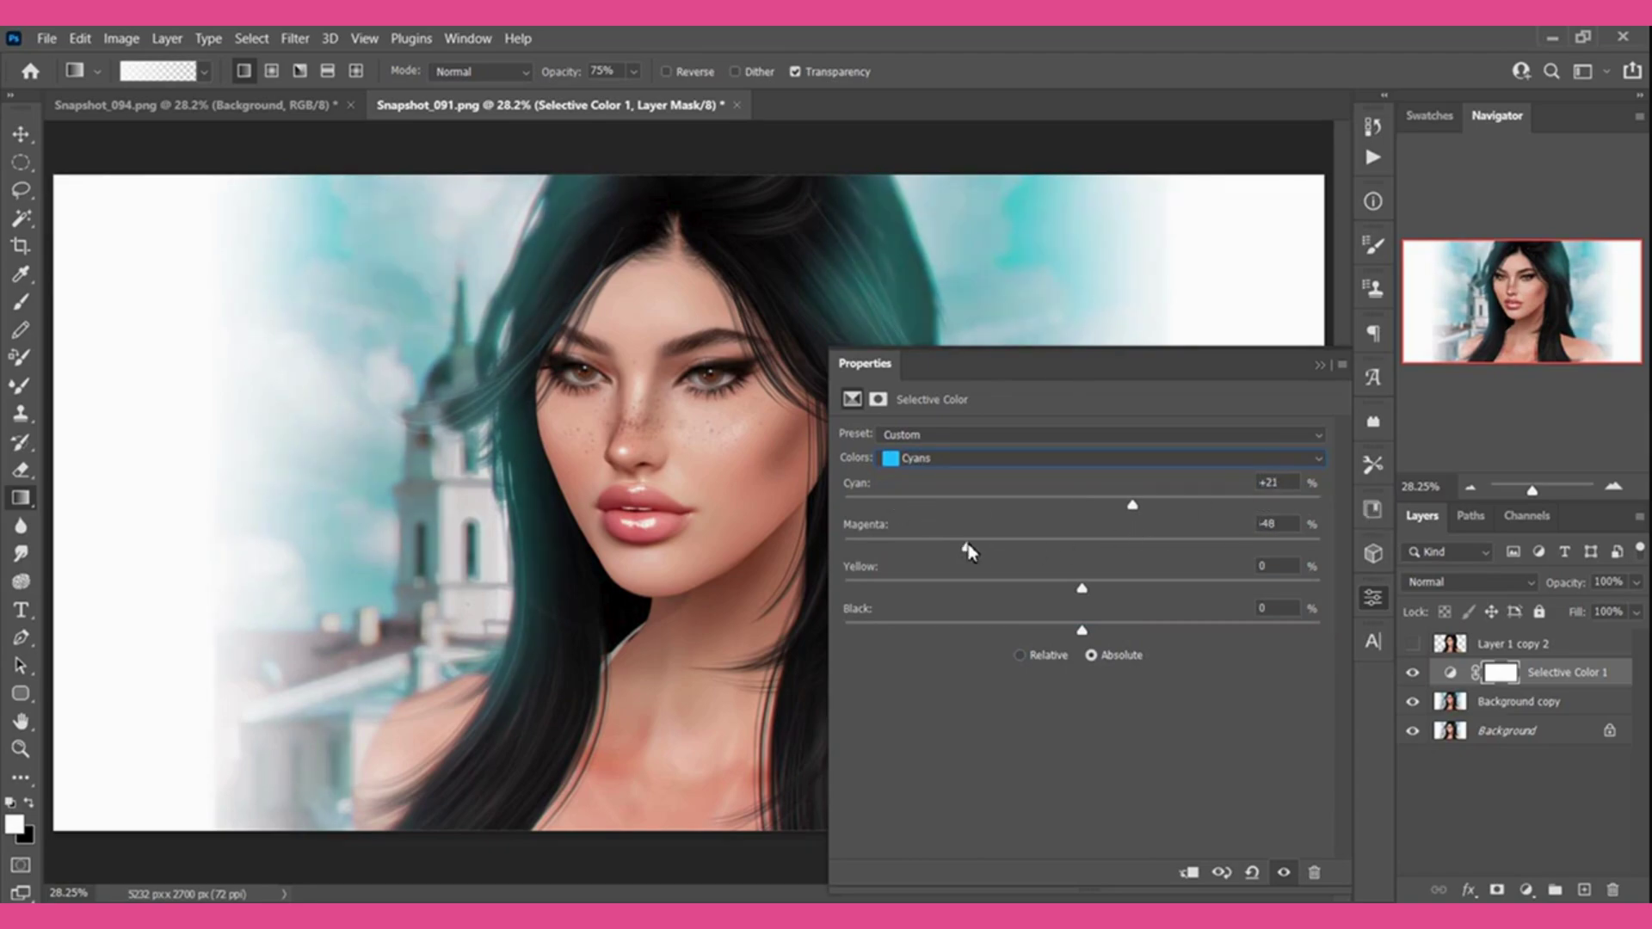
mouse_move(966, 548)
mouse_down()
mouse_move(1320, 545)
mouse_move(1064, 545)
mouse_move(1176, 609)
mouse_move(1089, 622)
mouse_up()
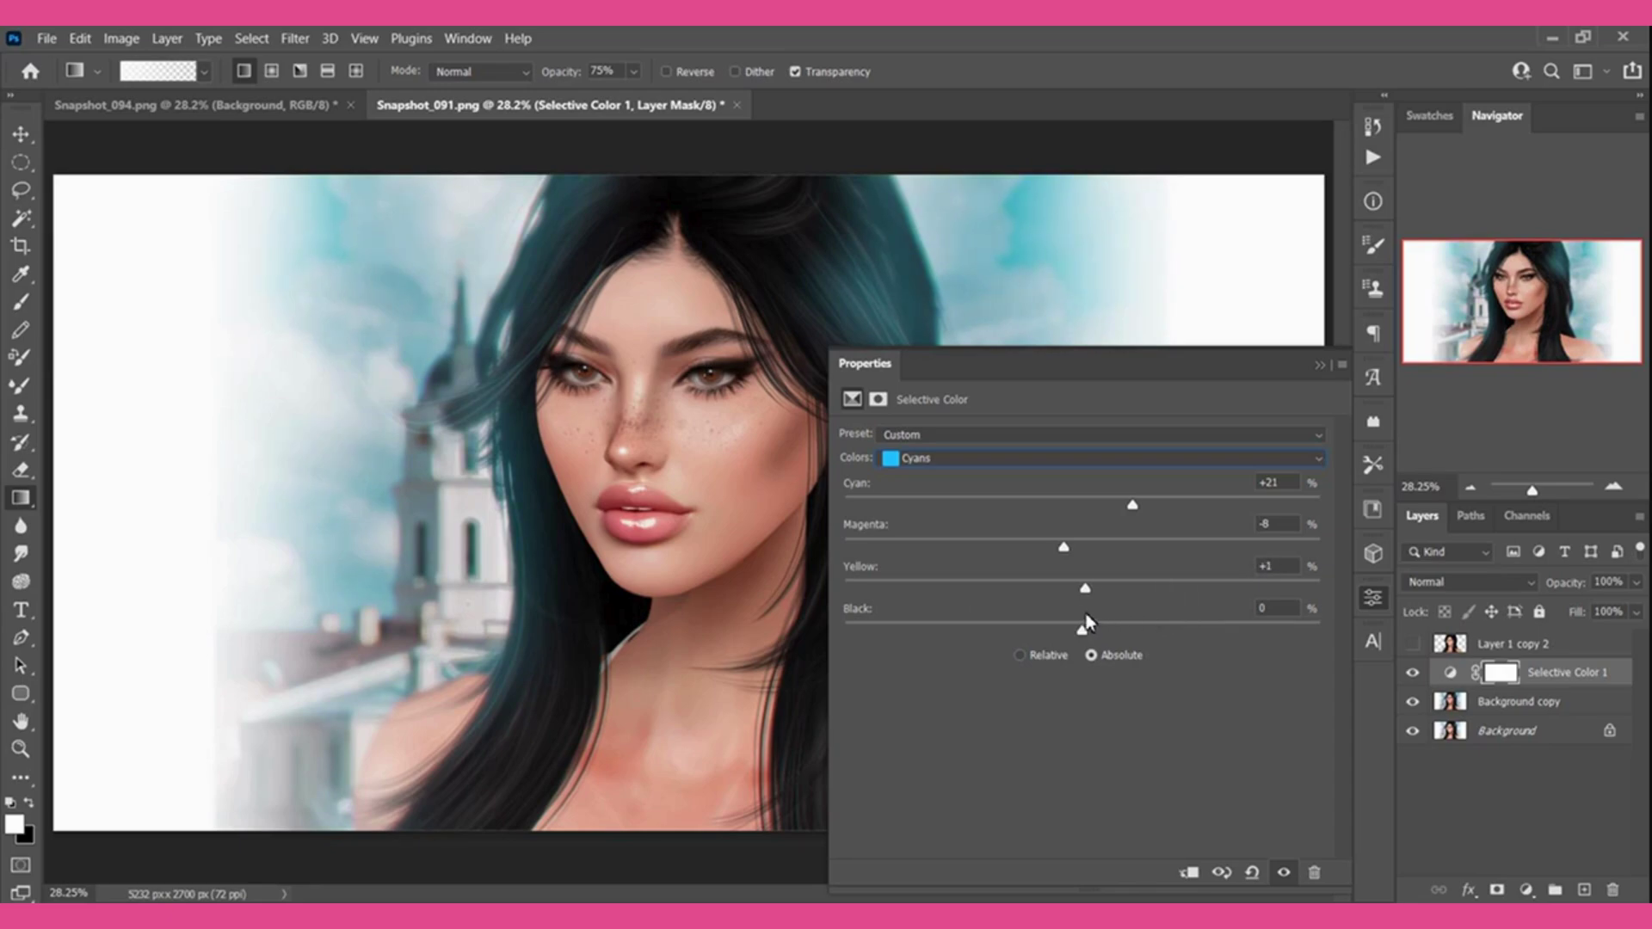
Merge the Selective Color adjustment into the Background layer.
click(1318, 365)
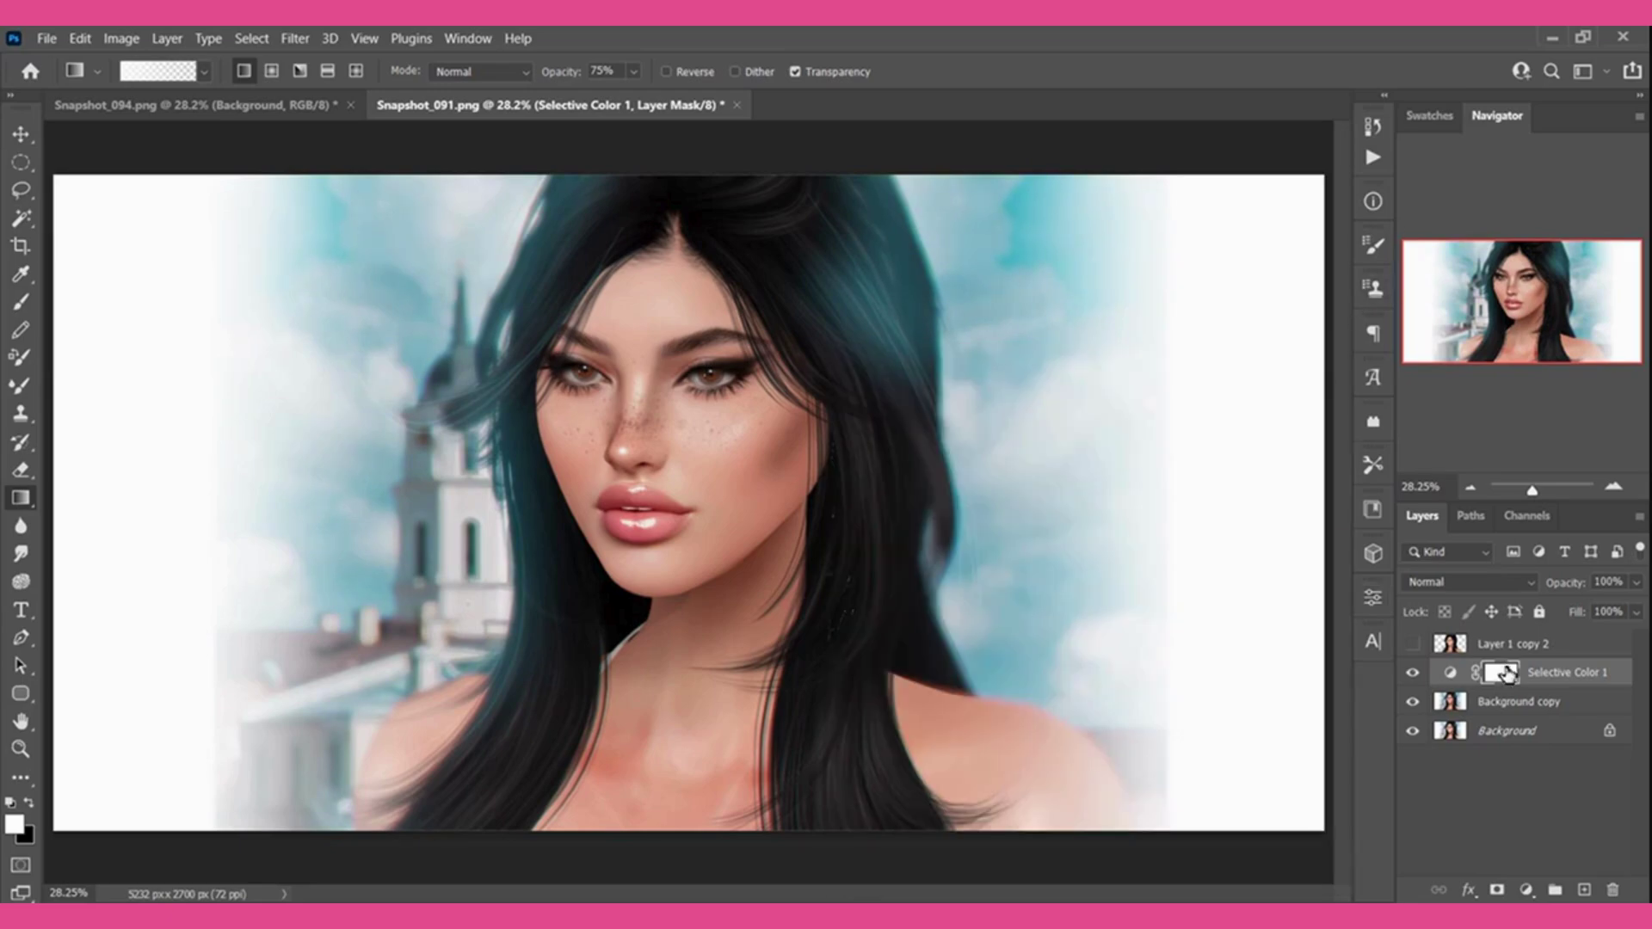
right_click(1559, 684)
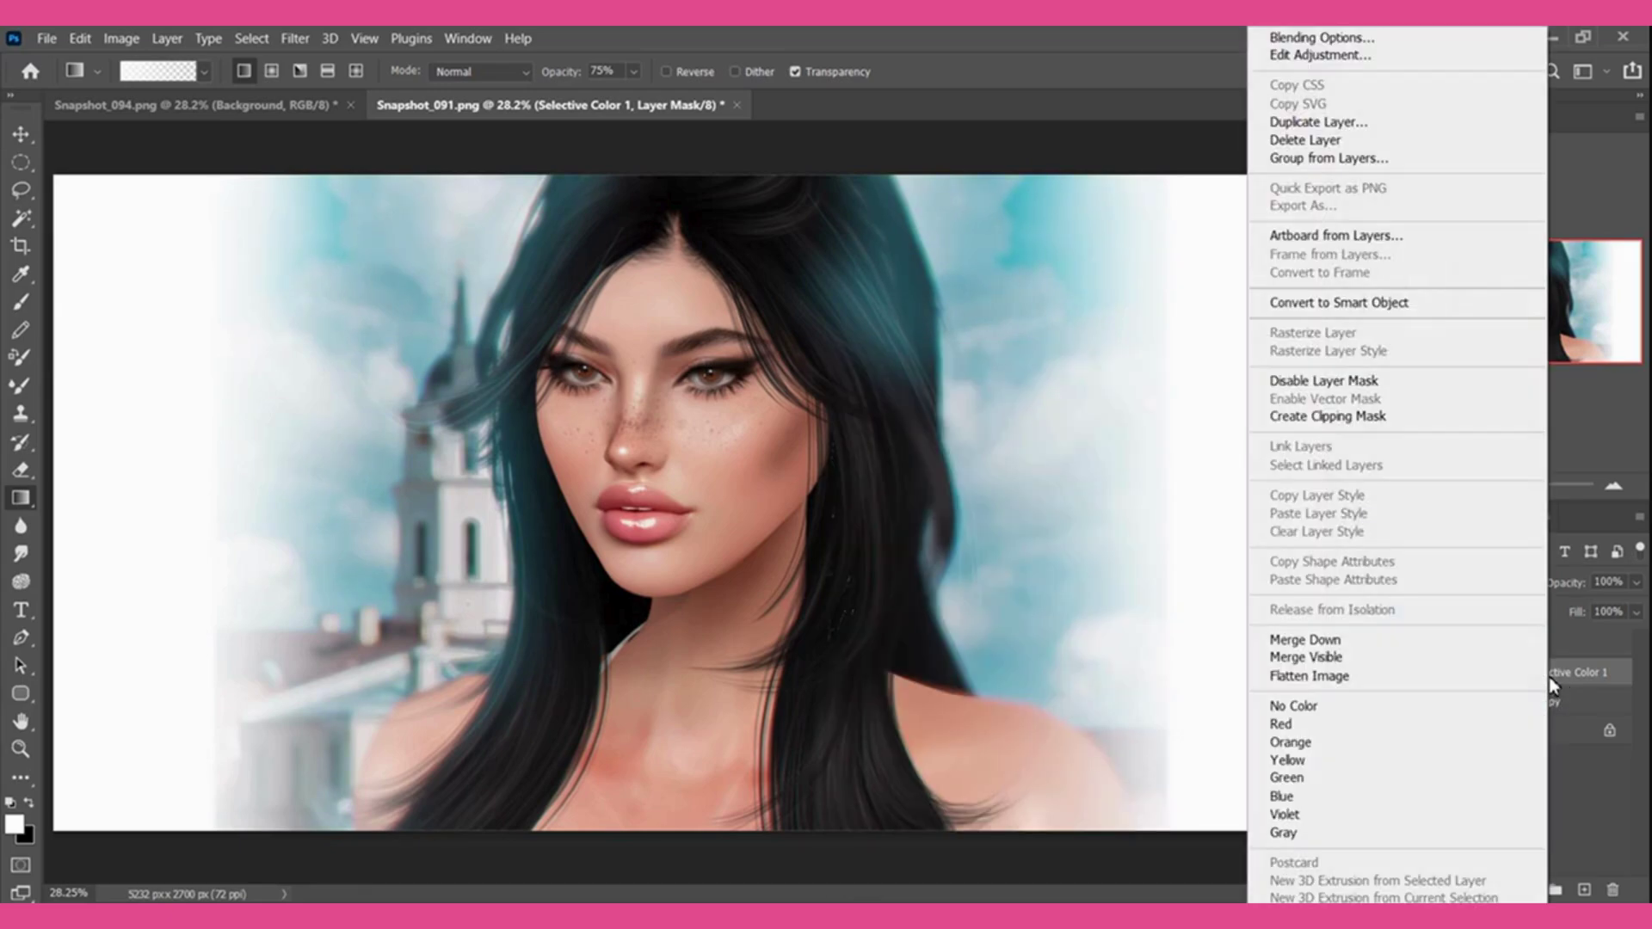
click(1385, 670)
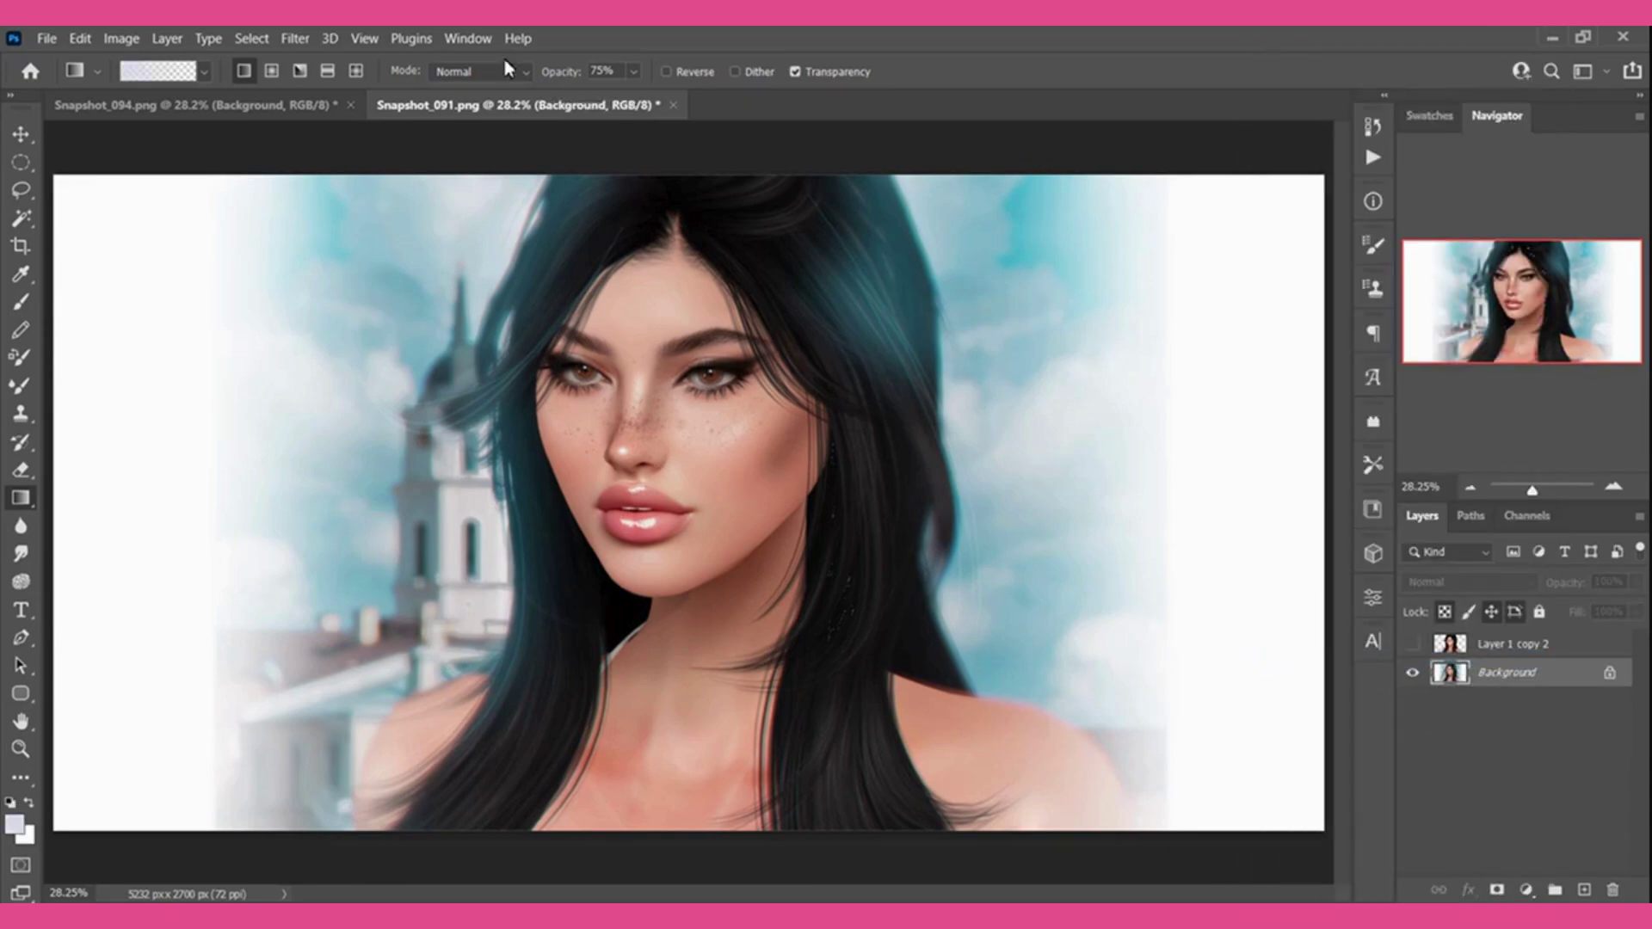
Apply Add Noise at about 6.78% to the image.
click(295, 39)
mouse_move(313, 355)
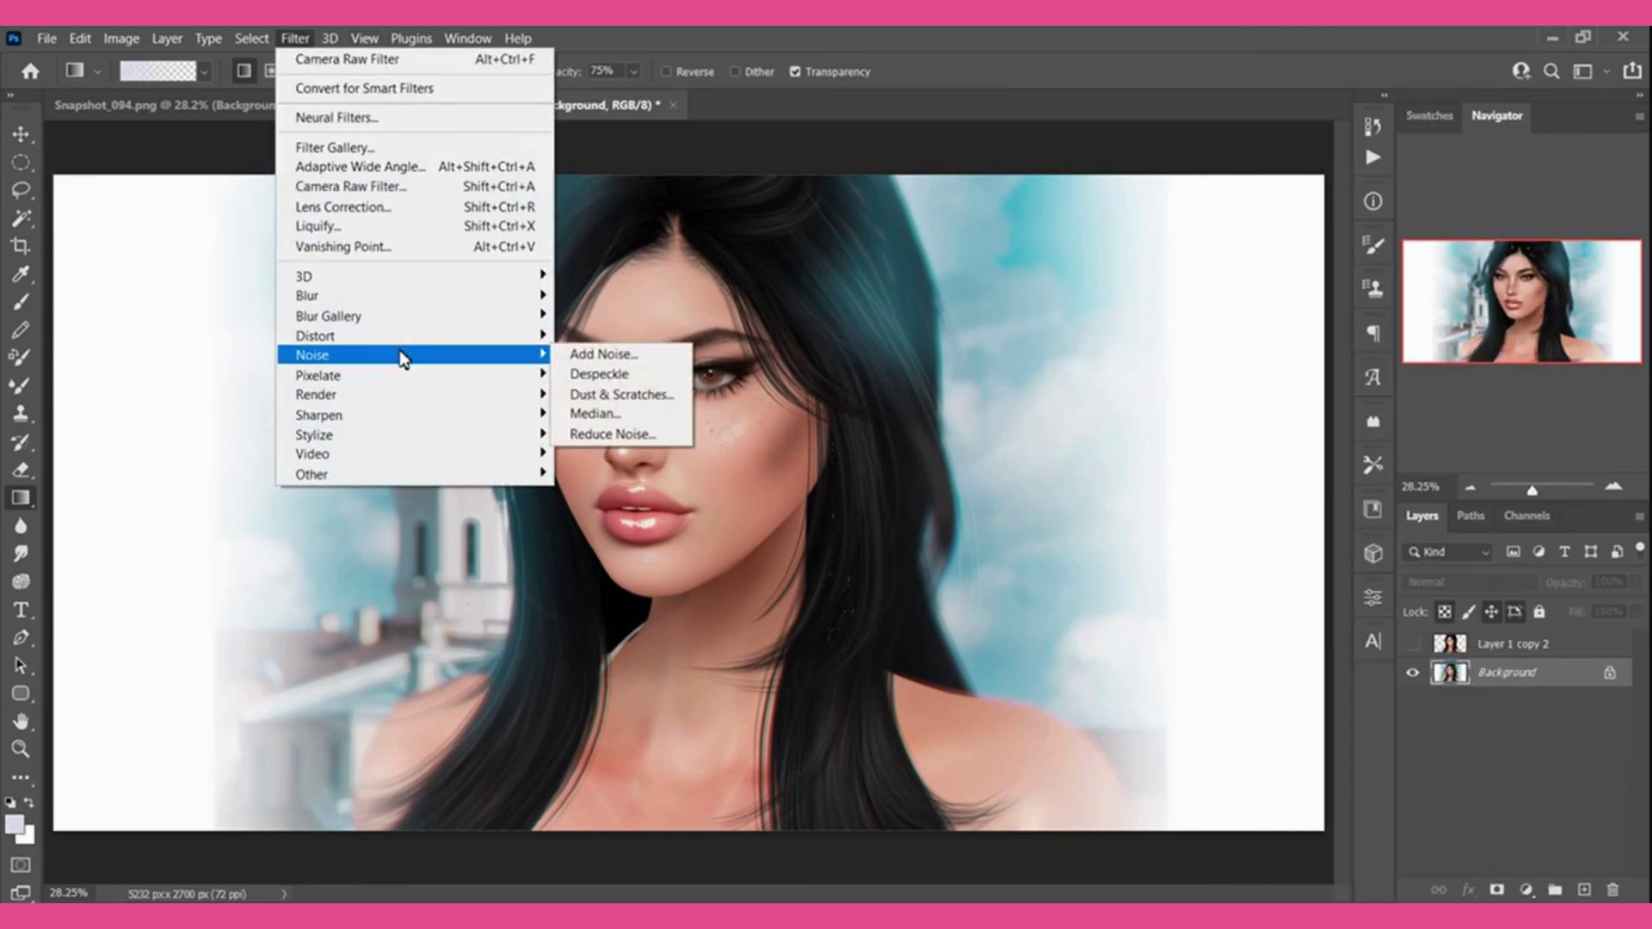
click(592, 354)
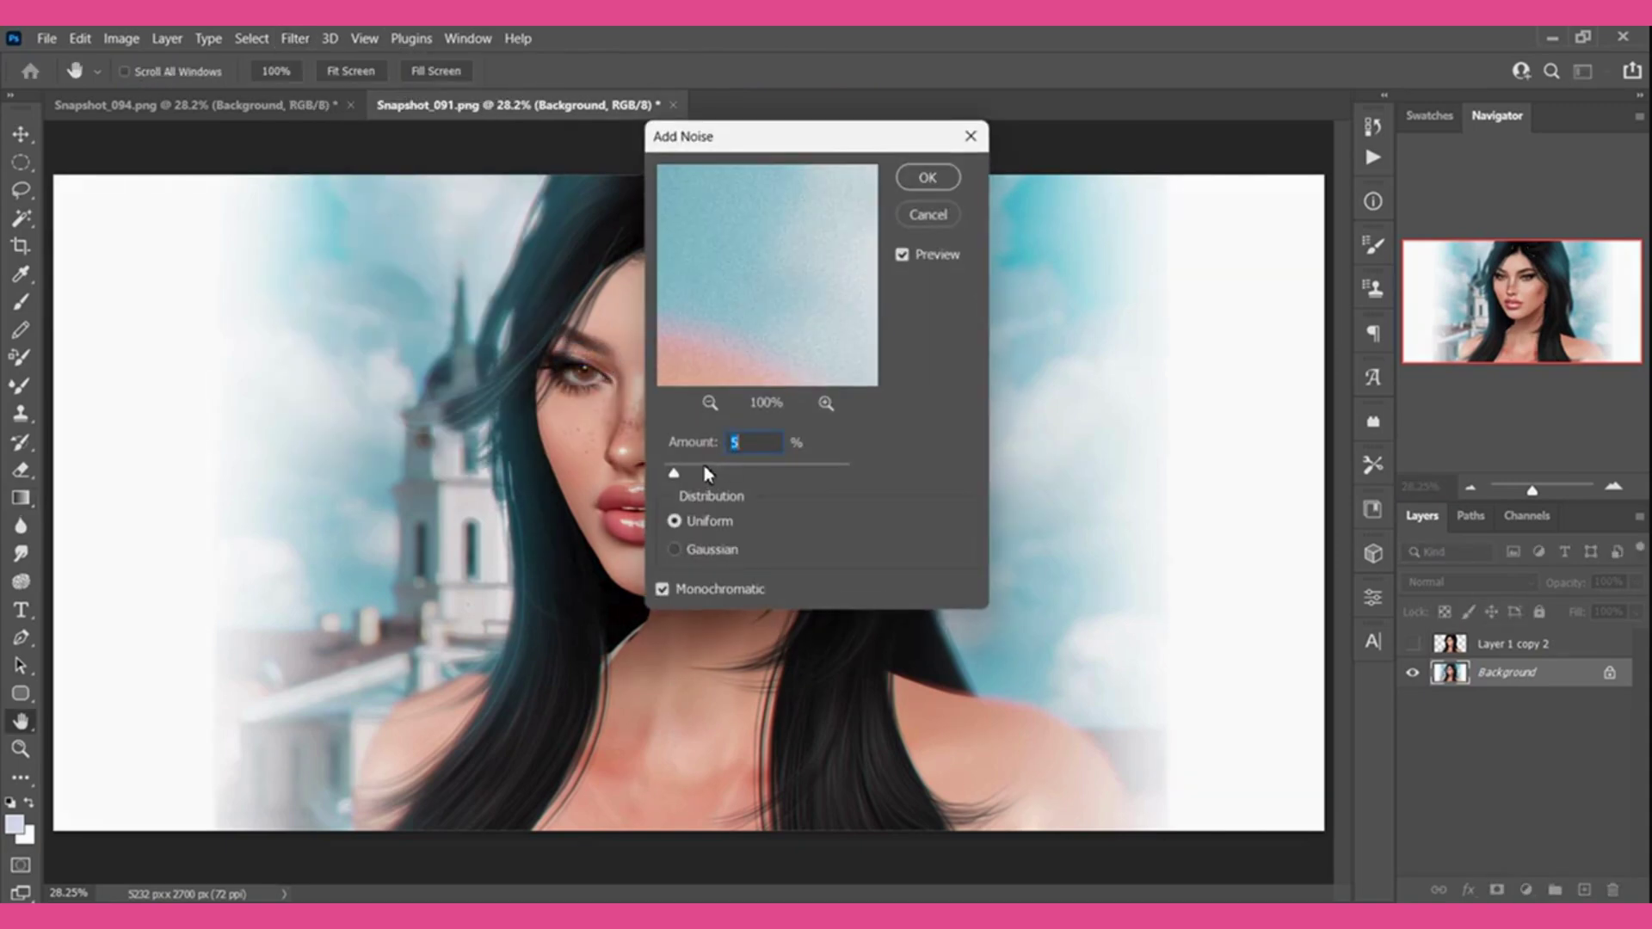
drag(675, 473, 679, 475)
click(929, 177)
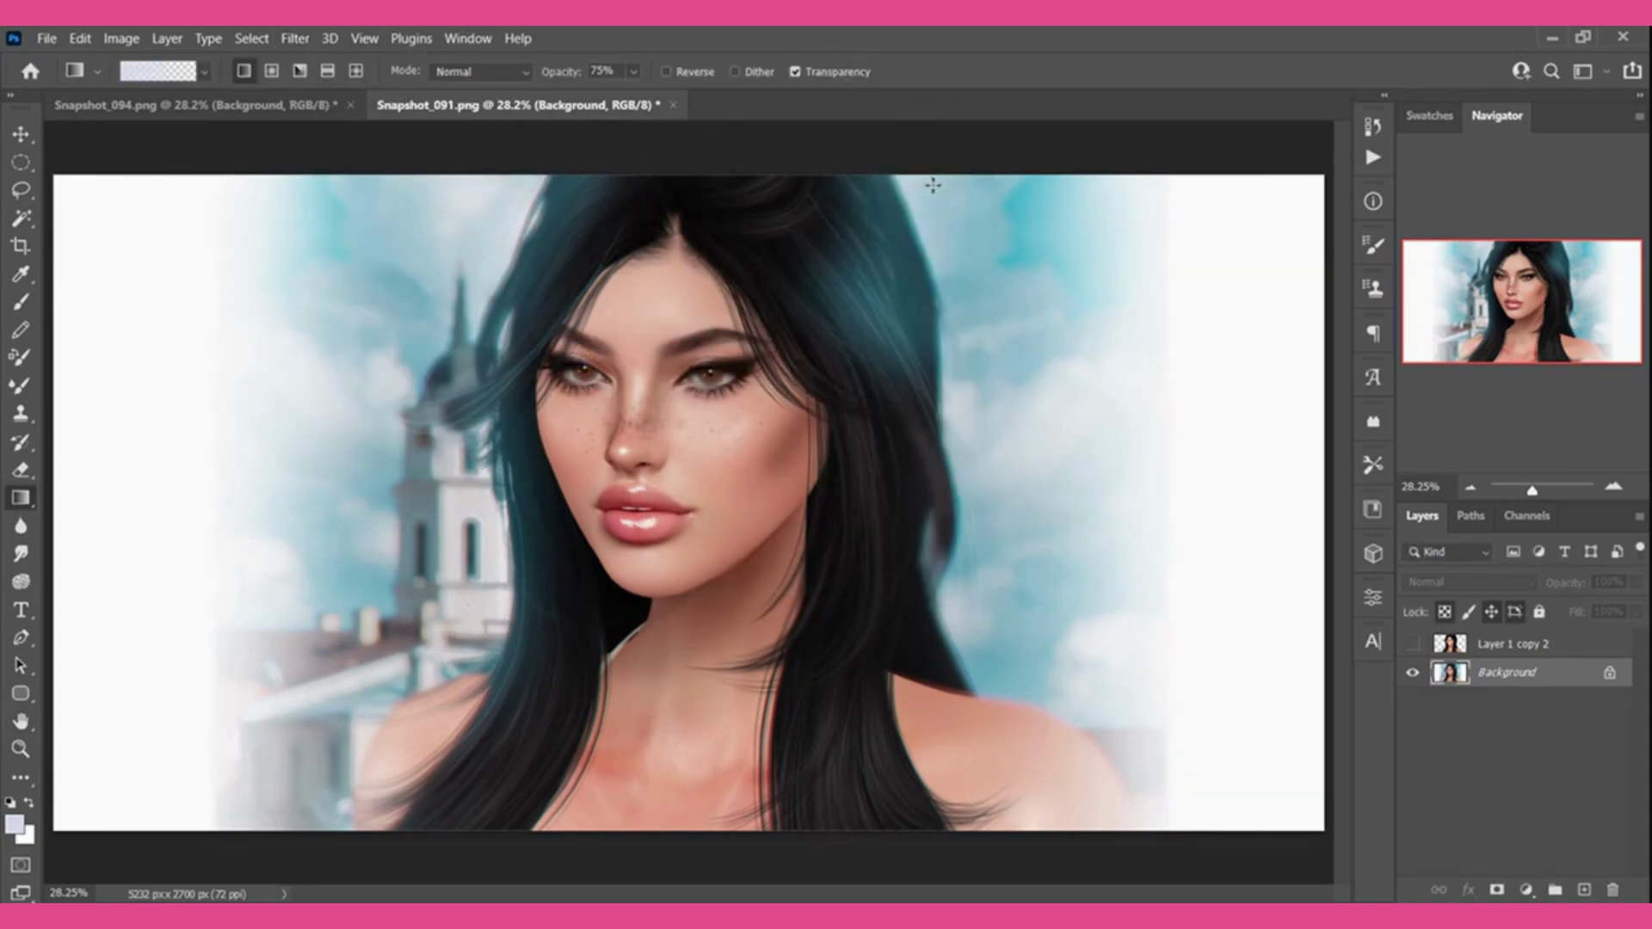
Compare the darker-haired Layer 1 copy 2 against the teal Background, then delete it.
right_click(1540, 676)
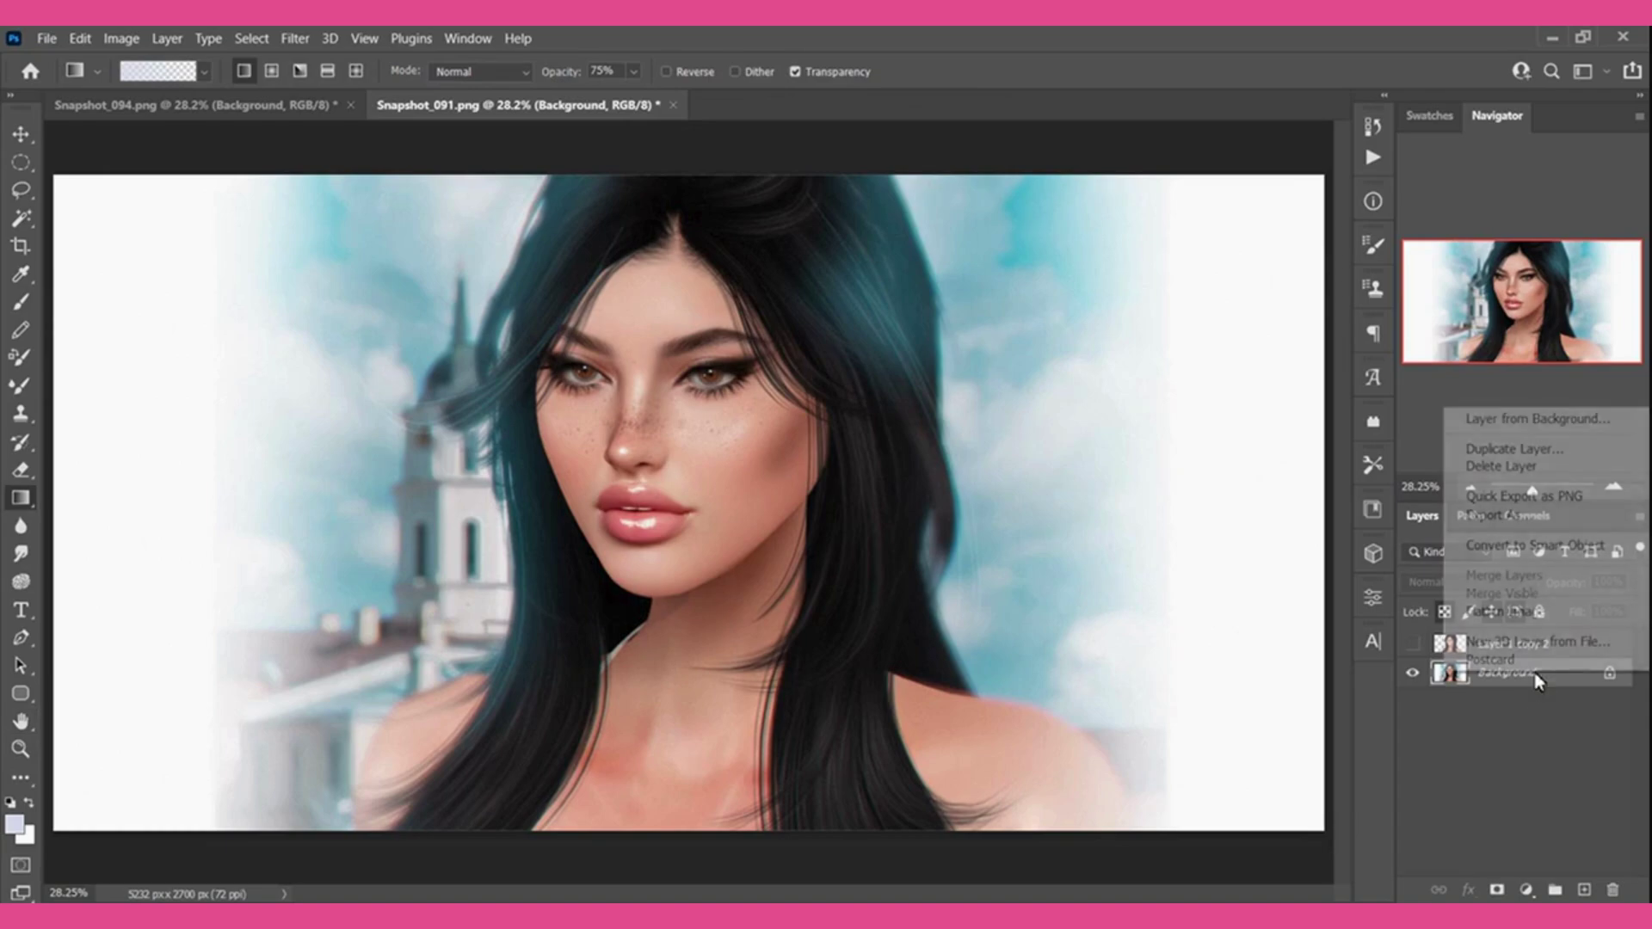
click(1545, 689)
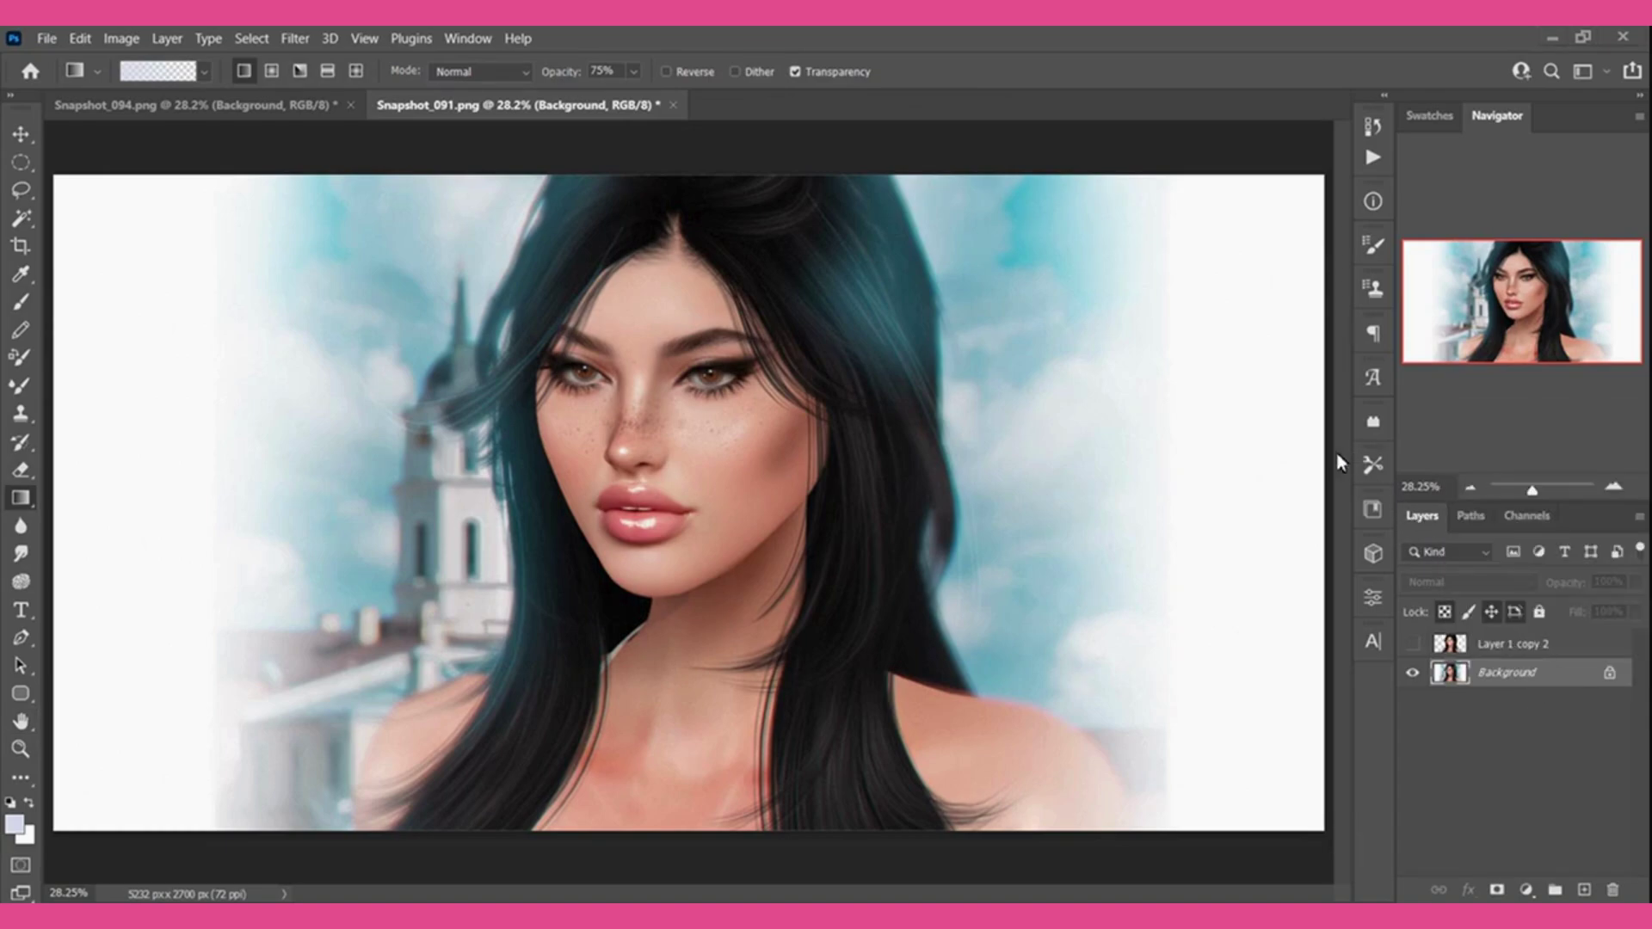
click(1414, 645)
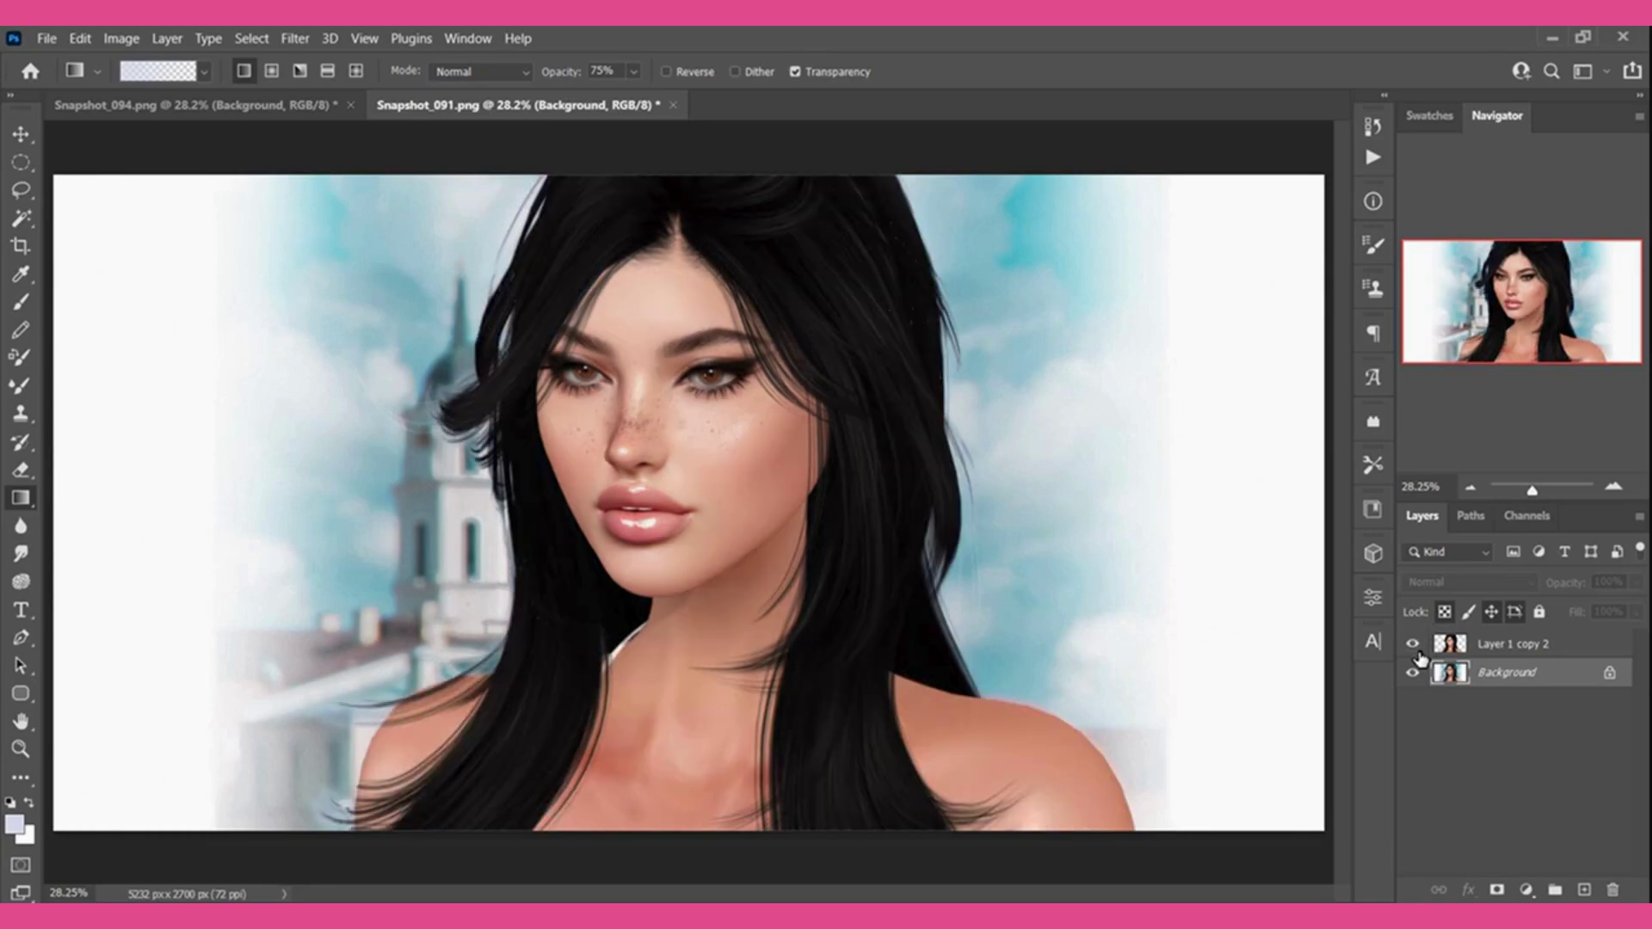
click(1416, 647)
click(1415, 647)
click(1415, 647)
click(1522, 658)
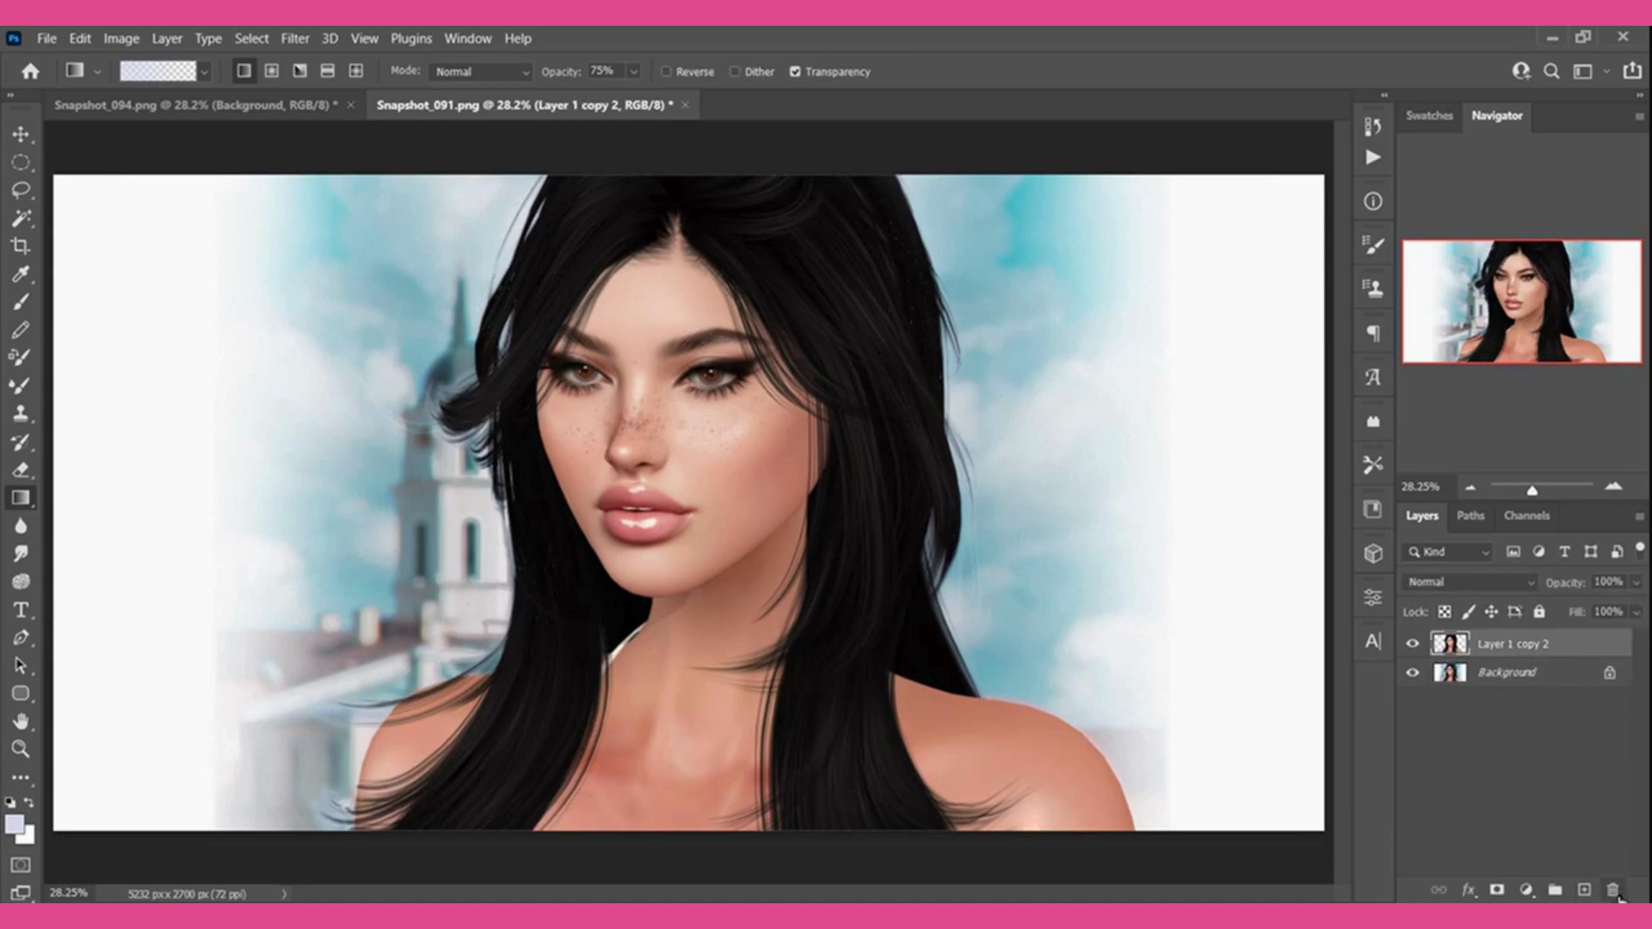
click(1612, 890)
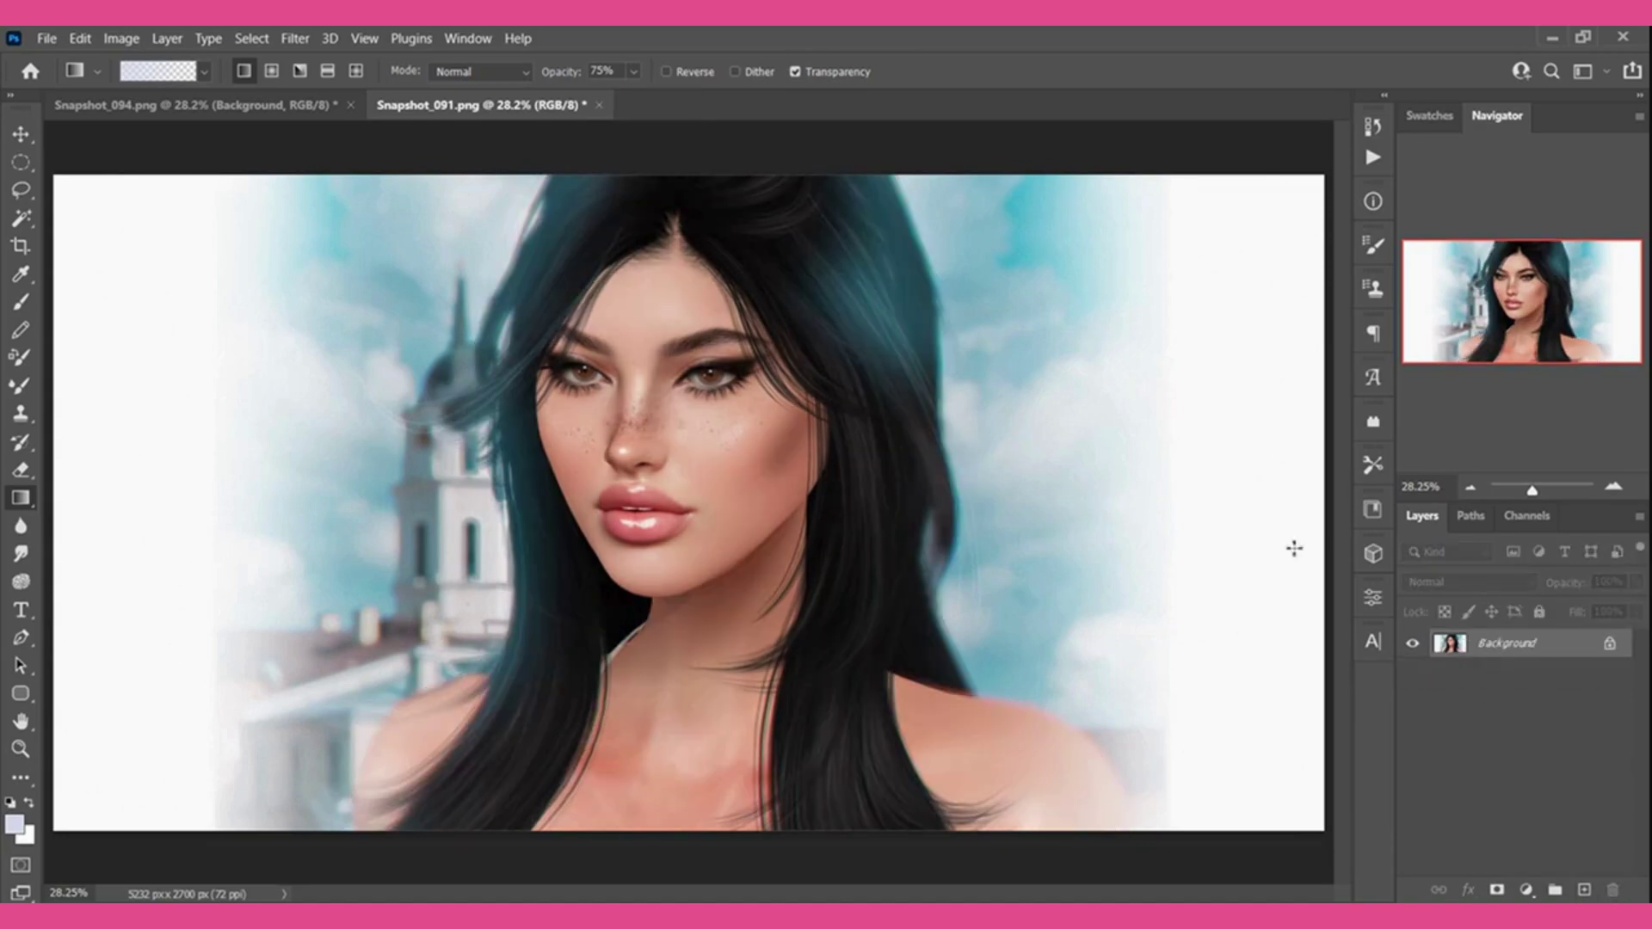
Crop the canvas to a 1:1 2700 × 2700 px square centred on the face, saving before and after.
key(ctrl+s)
click(20, 246)
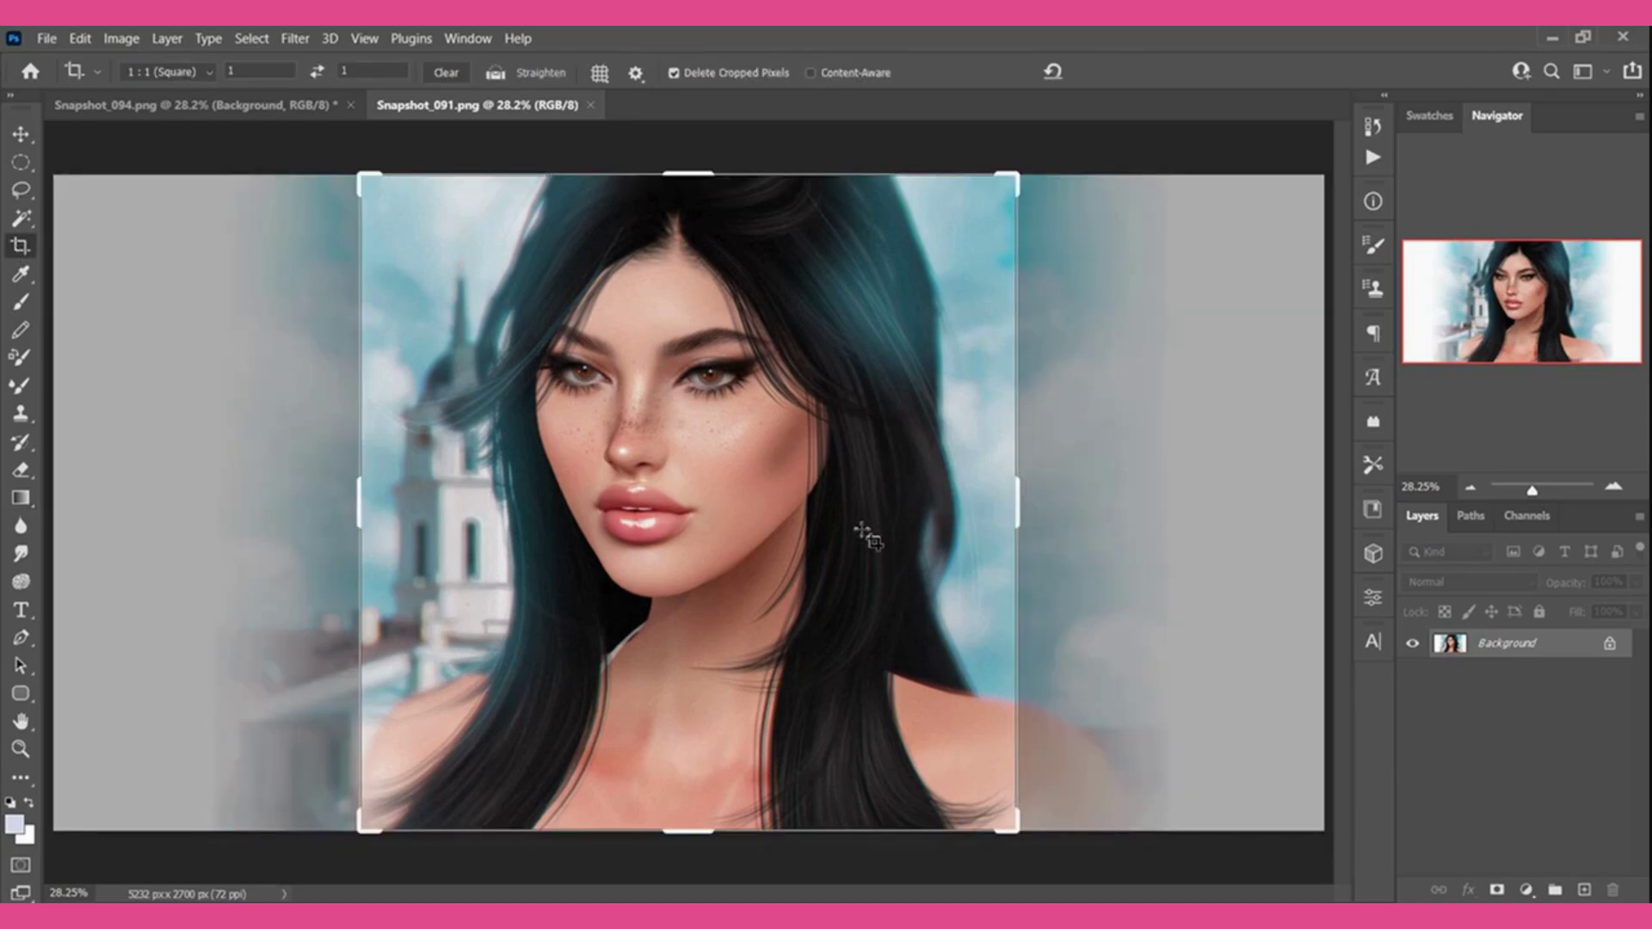
click(721, 513)
right_click(721, 513)
key(Escape)
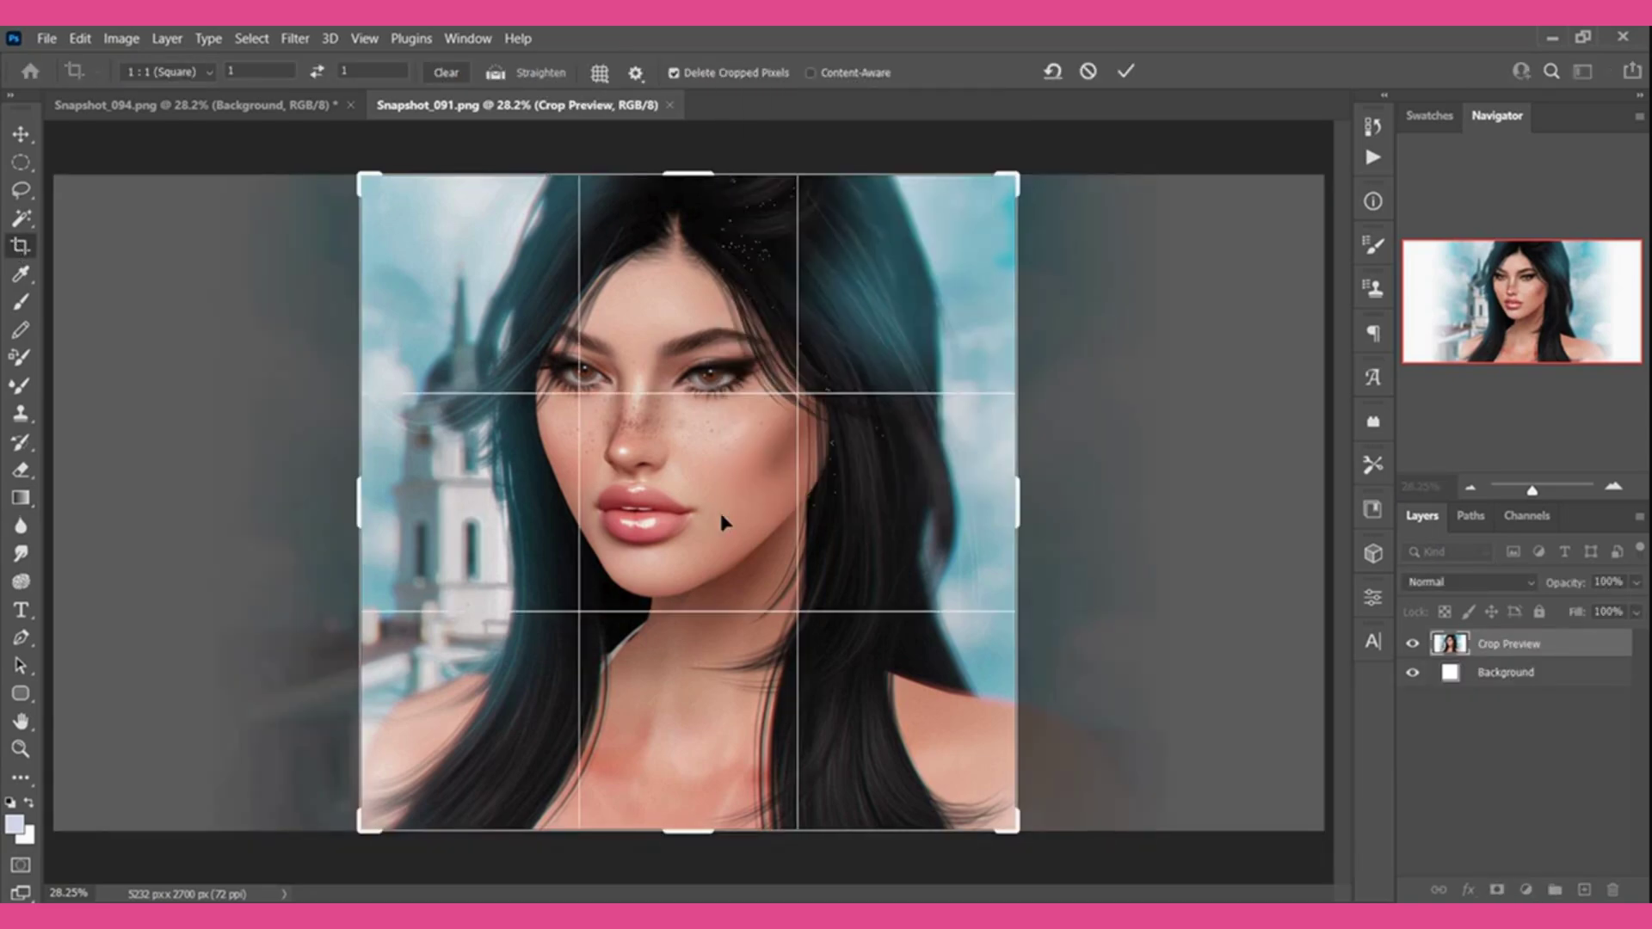
right_click(723, 522)
click(779, 480)
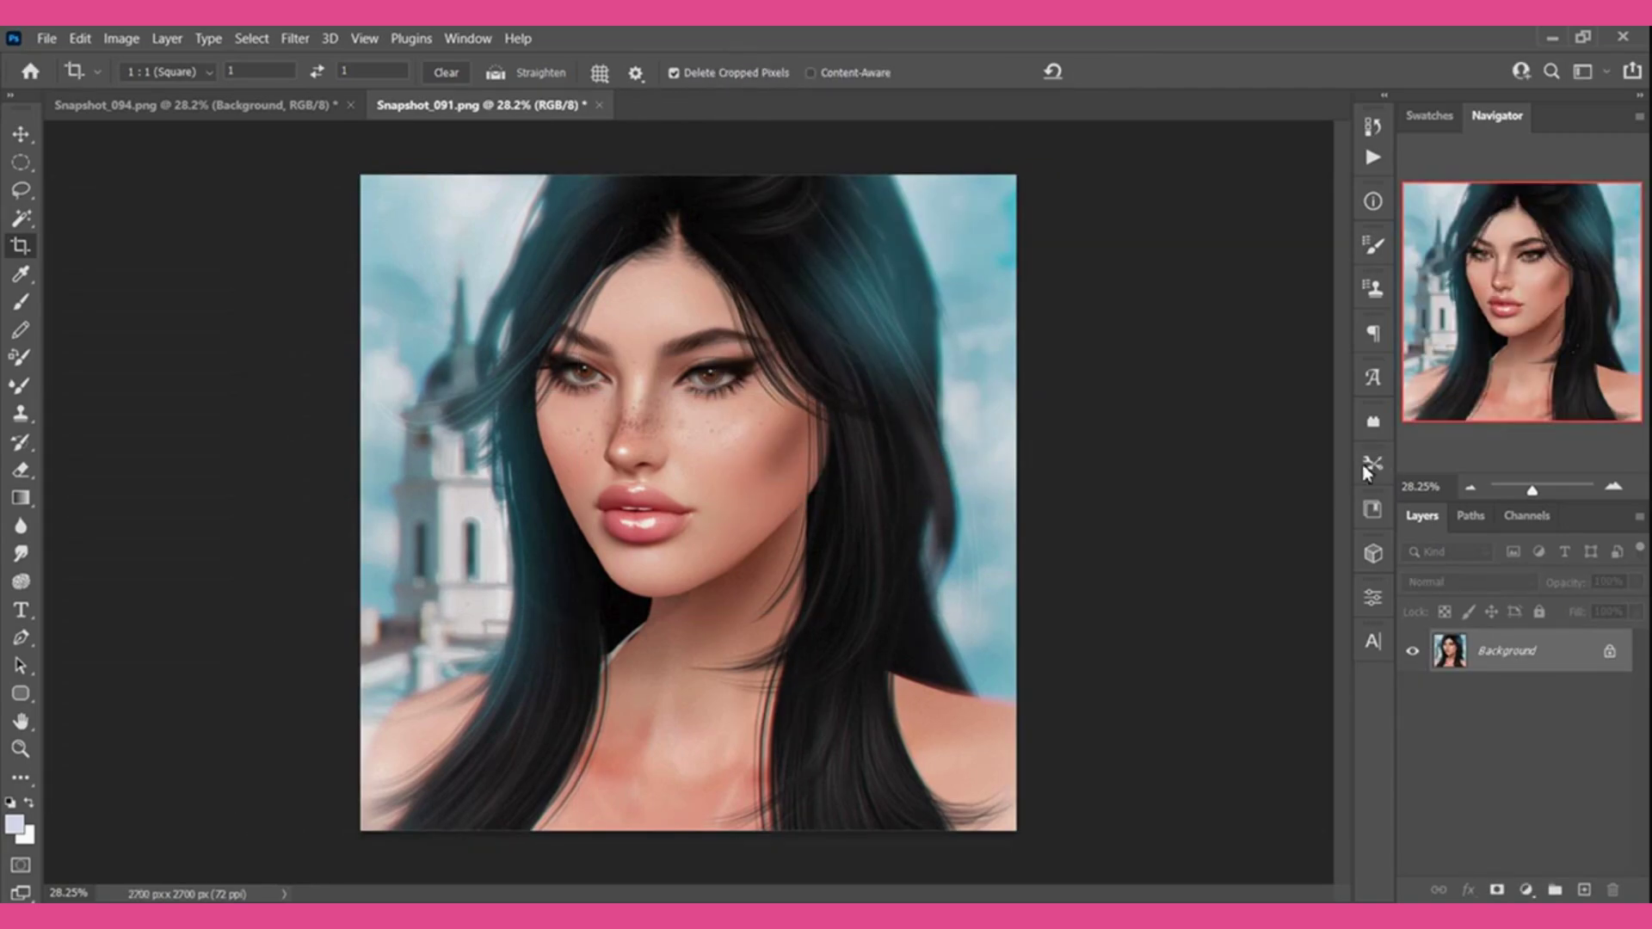
key(ctrl+s)
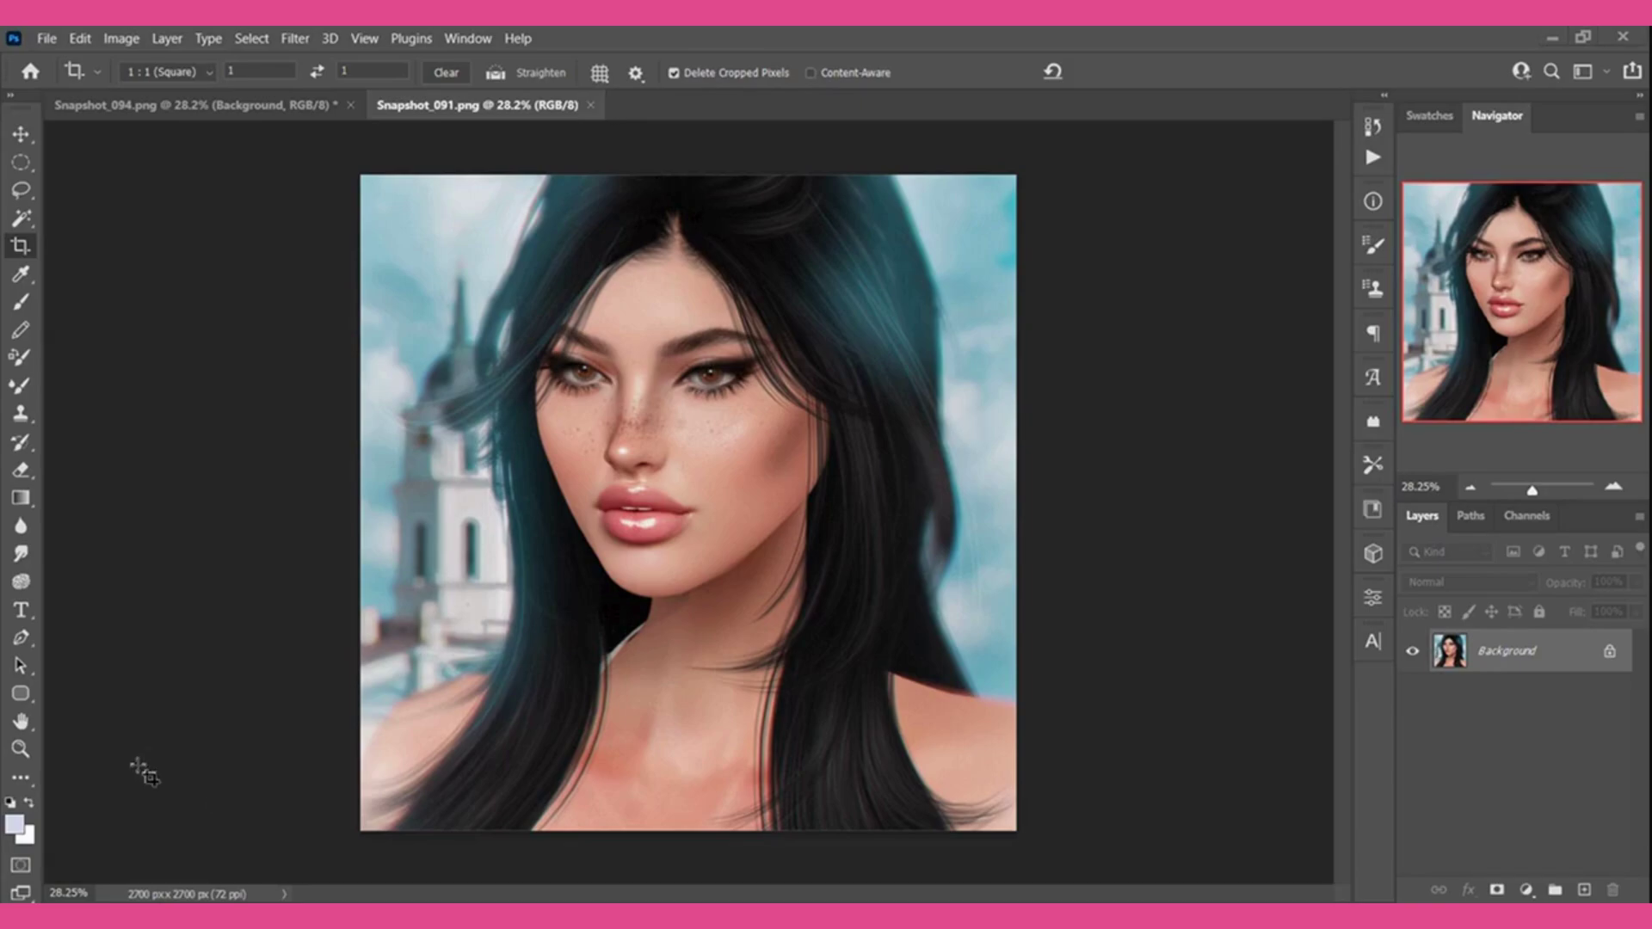